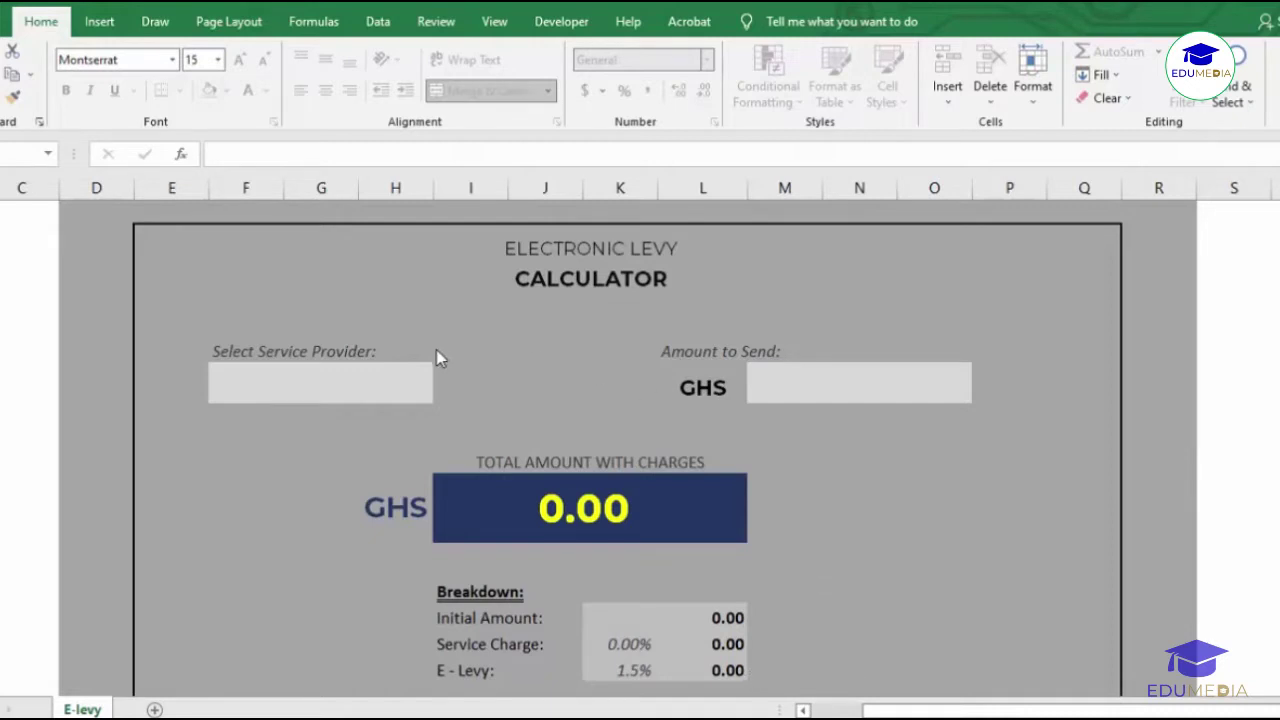
Step: Enter 70 as the amount to send and choose MTN as the service provider in the levy calculator
click(857, 389)
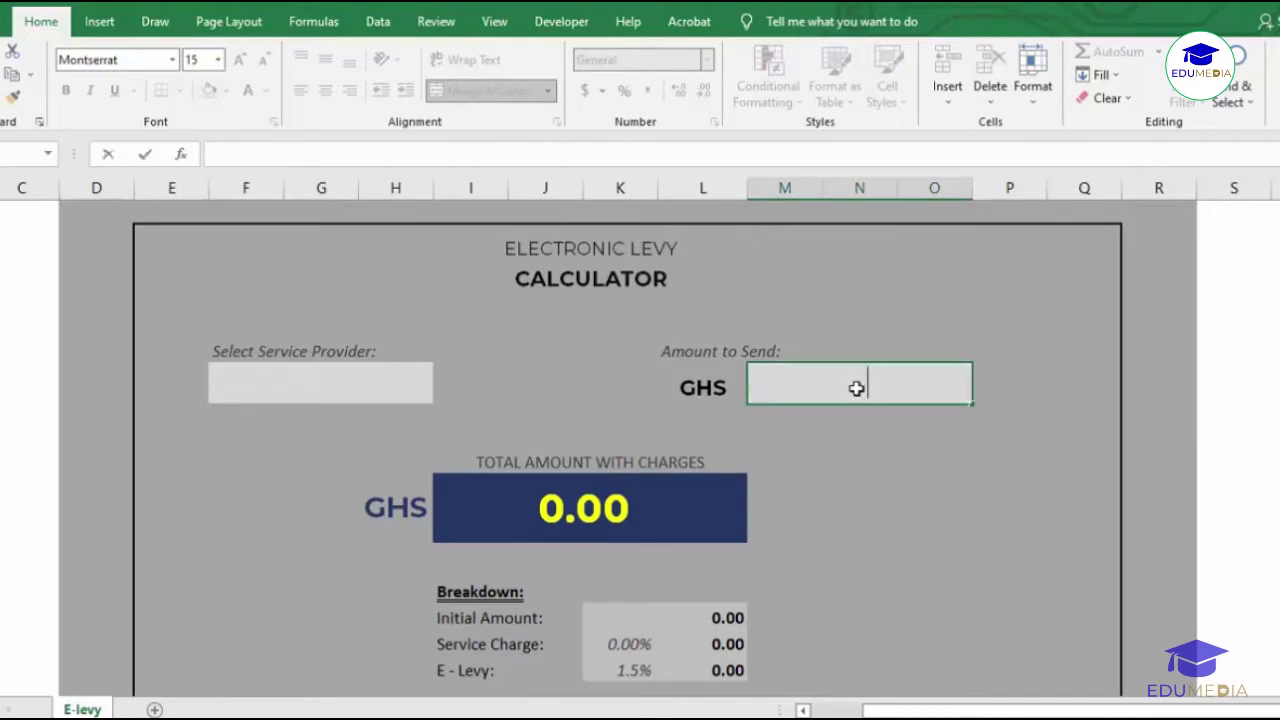
text(50)
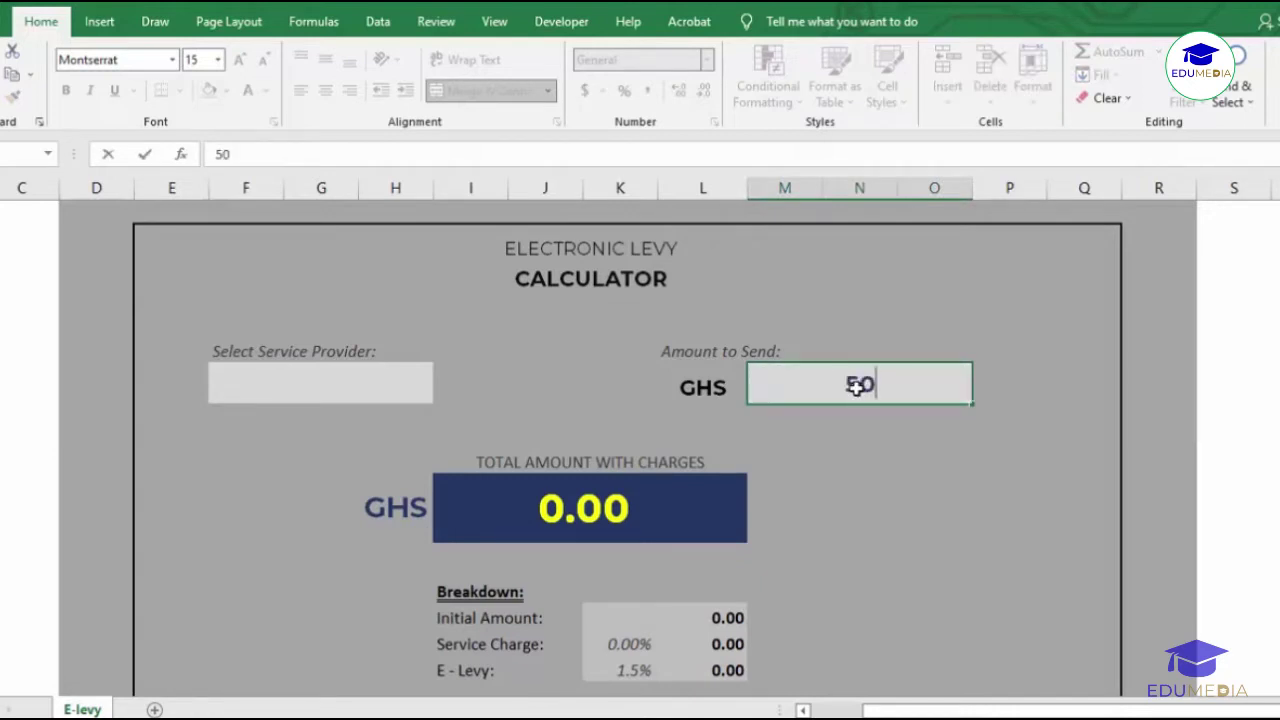
key(BackSpace)
key(BackSpace)
text(70)
click(417, 392)
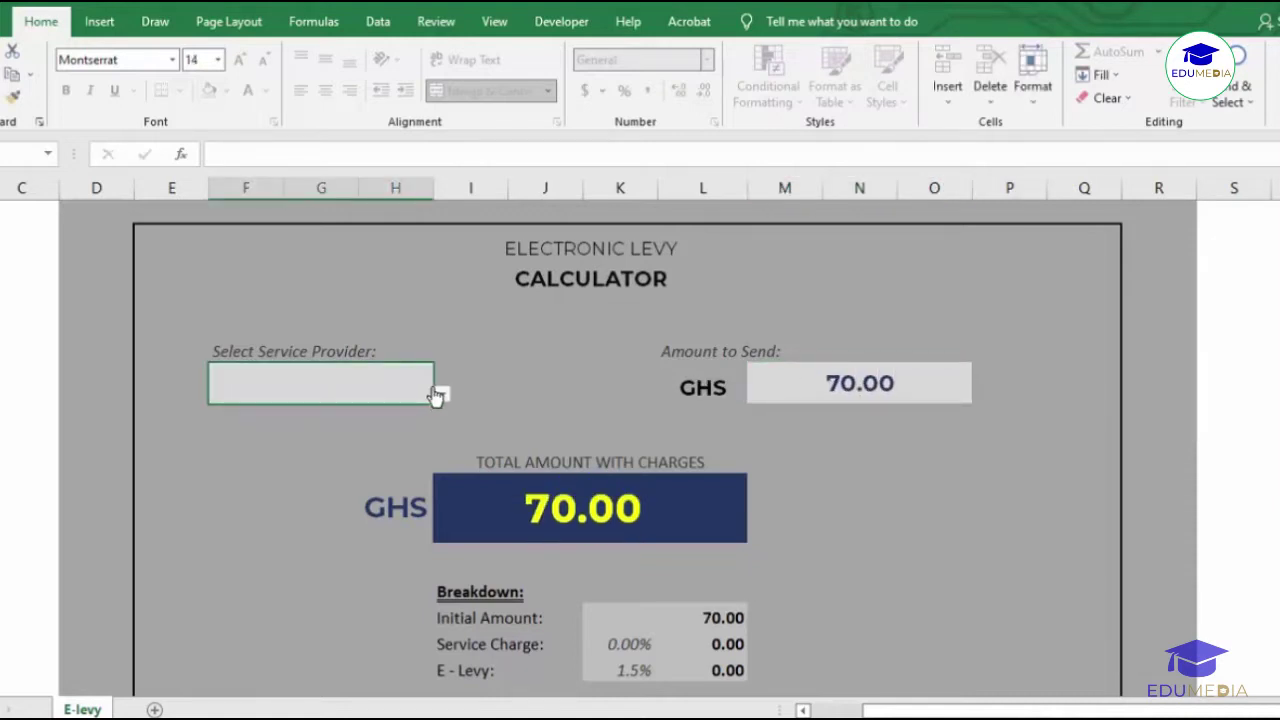
click(441, 394)
click(408, 414)
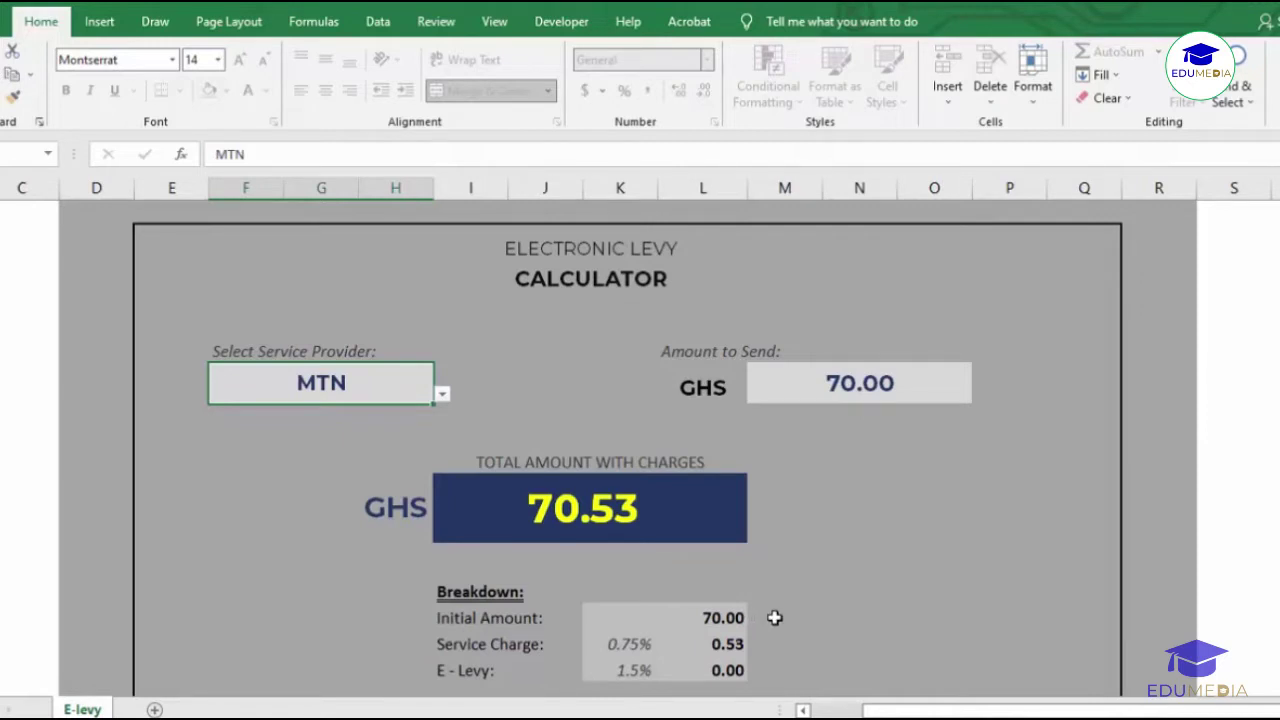
Step: Set the amount to send to 450
click(839, 393)
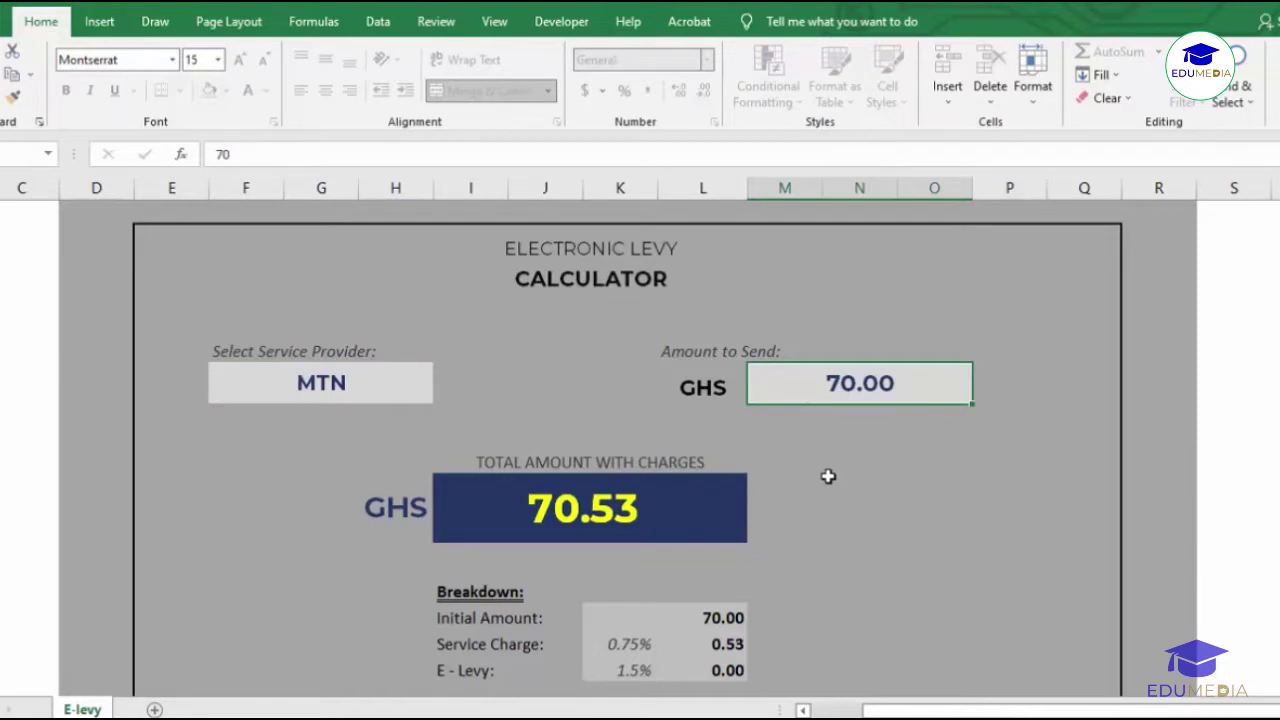
text(450)
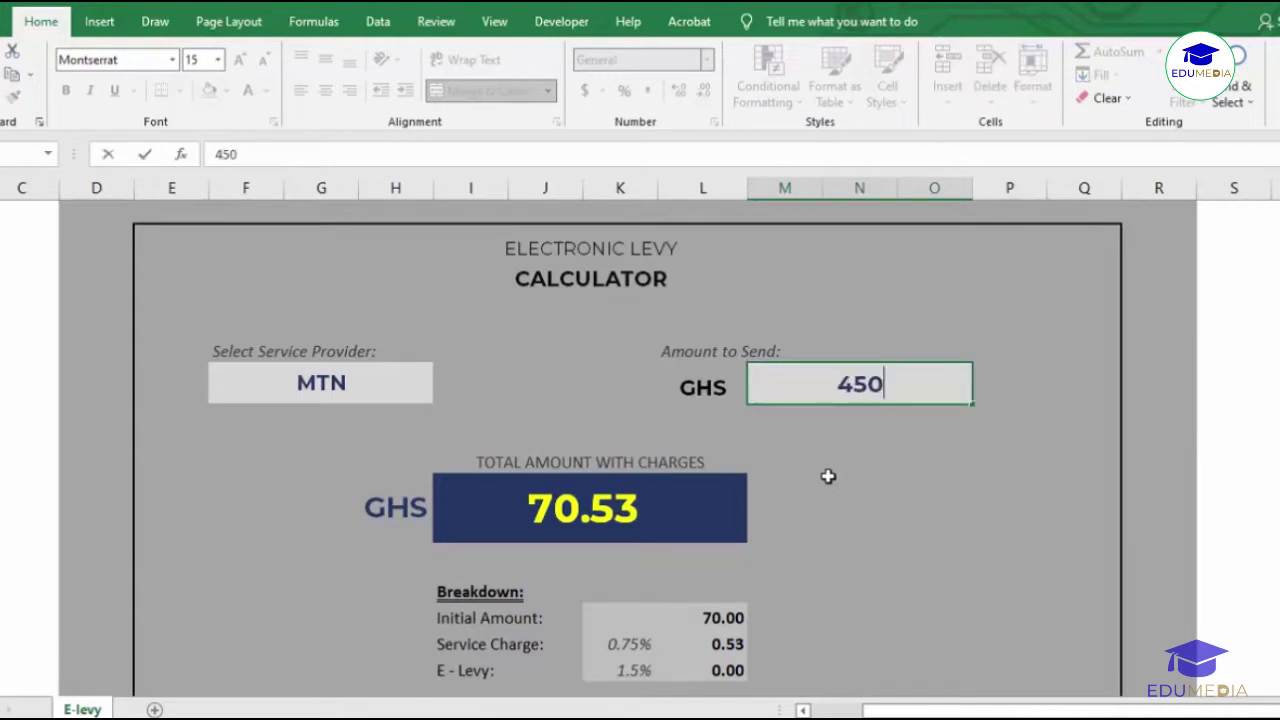
key(Return)
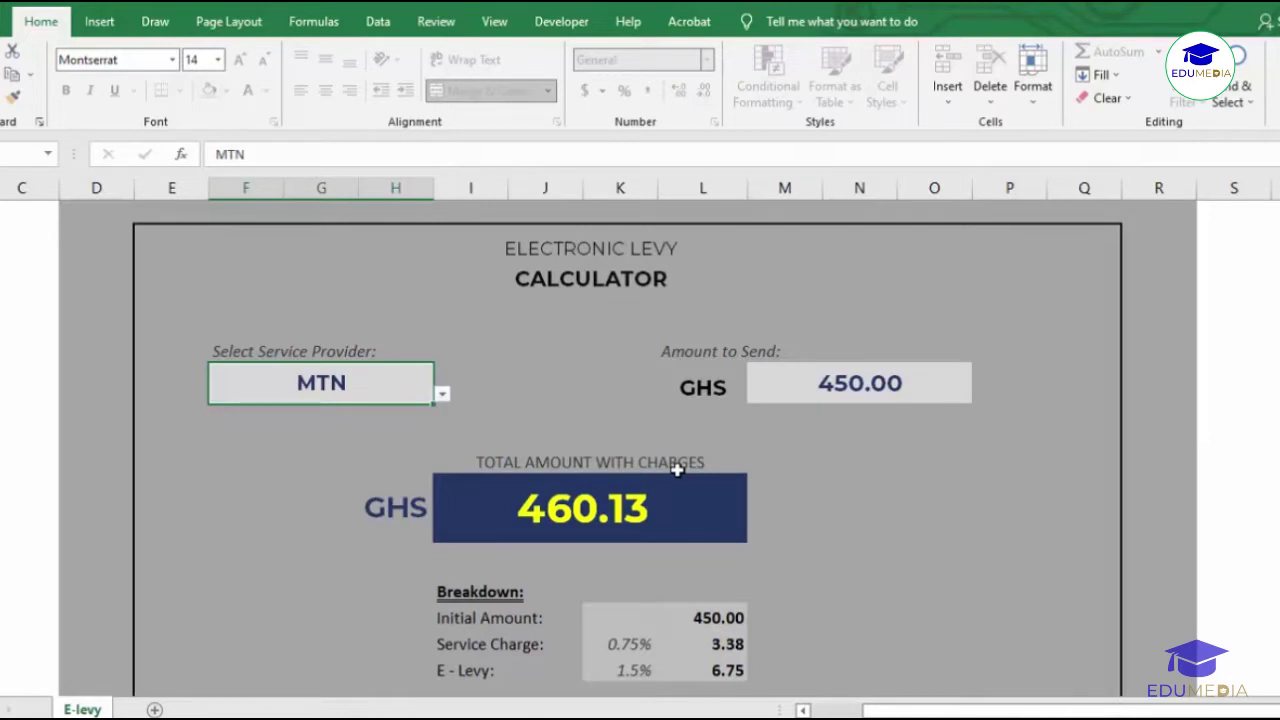
Step: Compare the calculator's charges by switching the service provider to VODAFONE and back to MTN
click(441, 395)
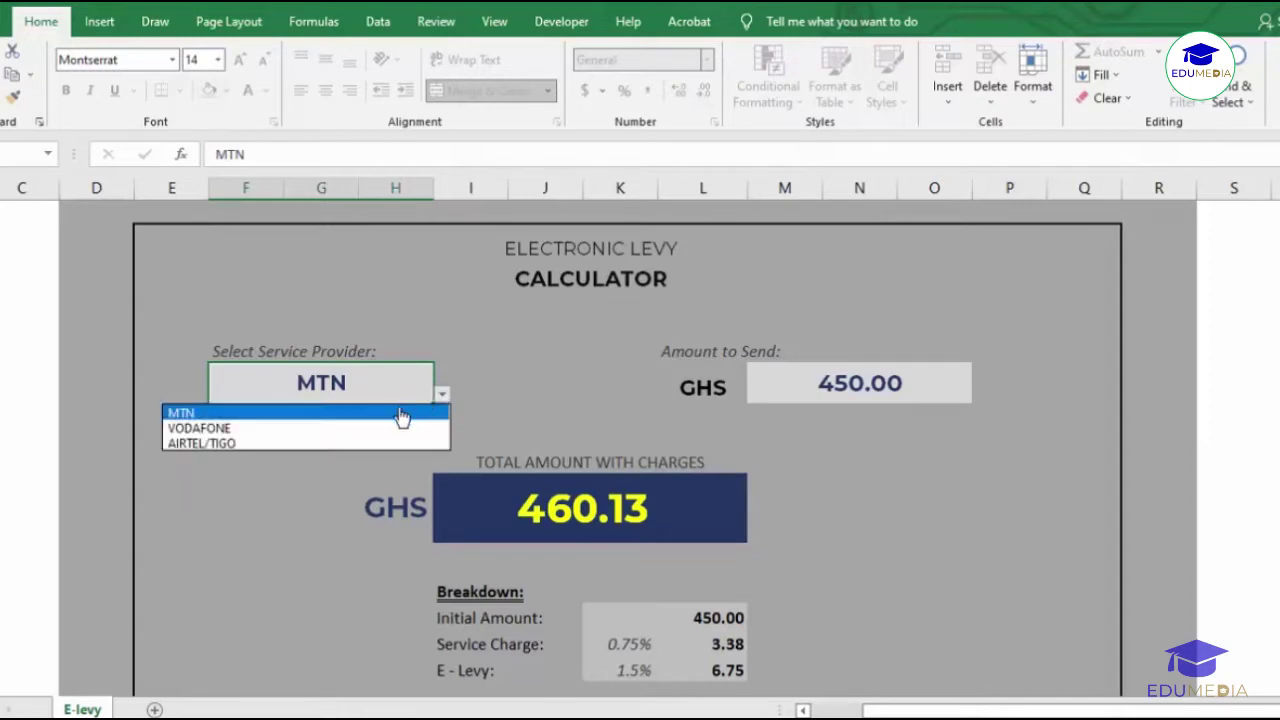
click(369, 429)
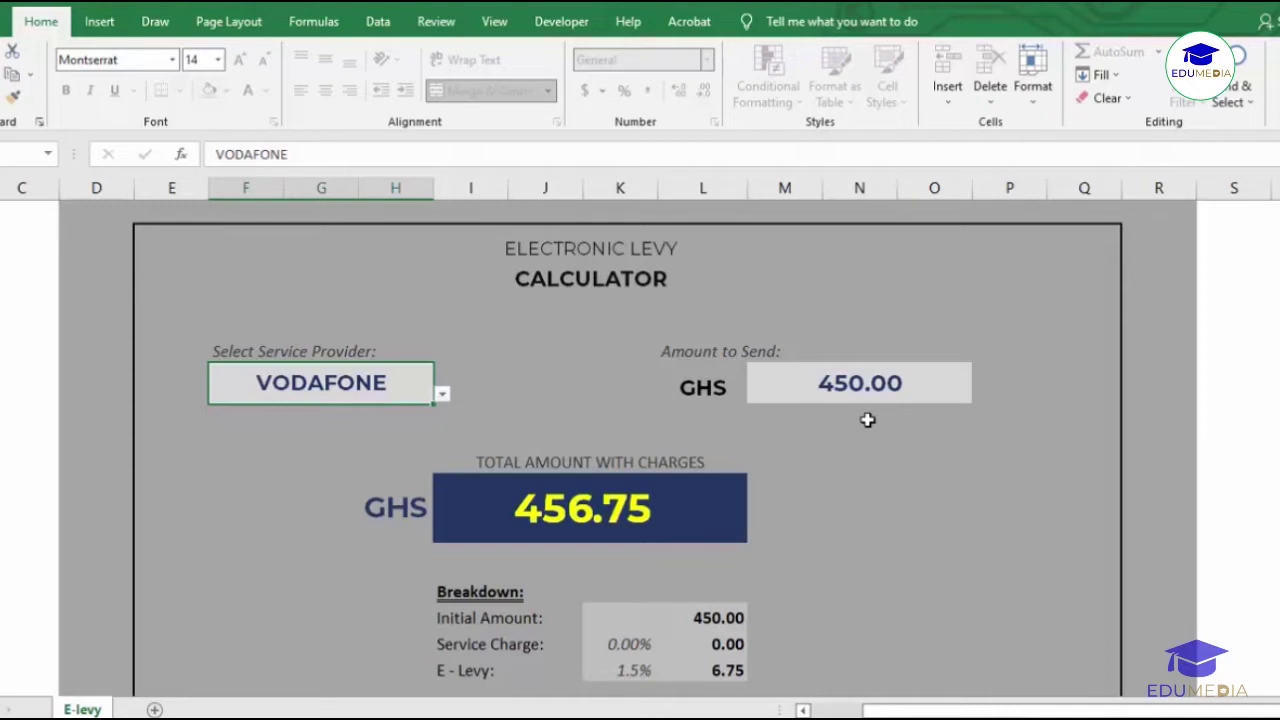
click(441, 395)
click(400, 413)
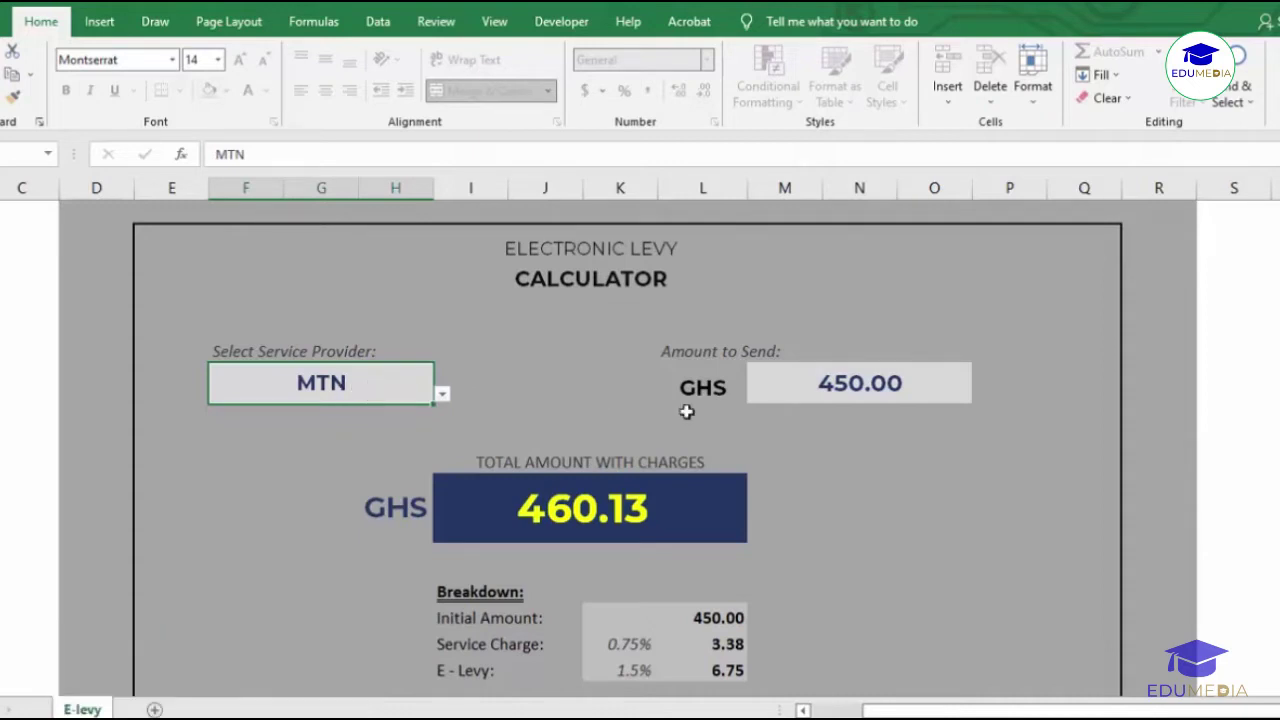
click(813, 390)
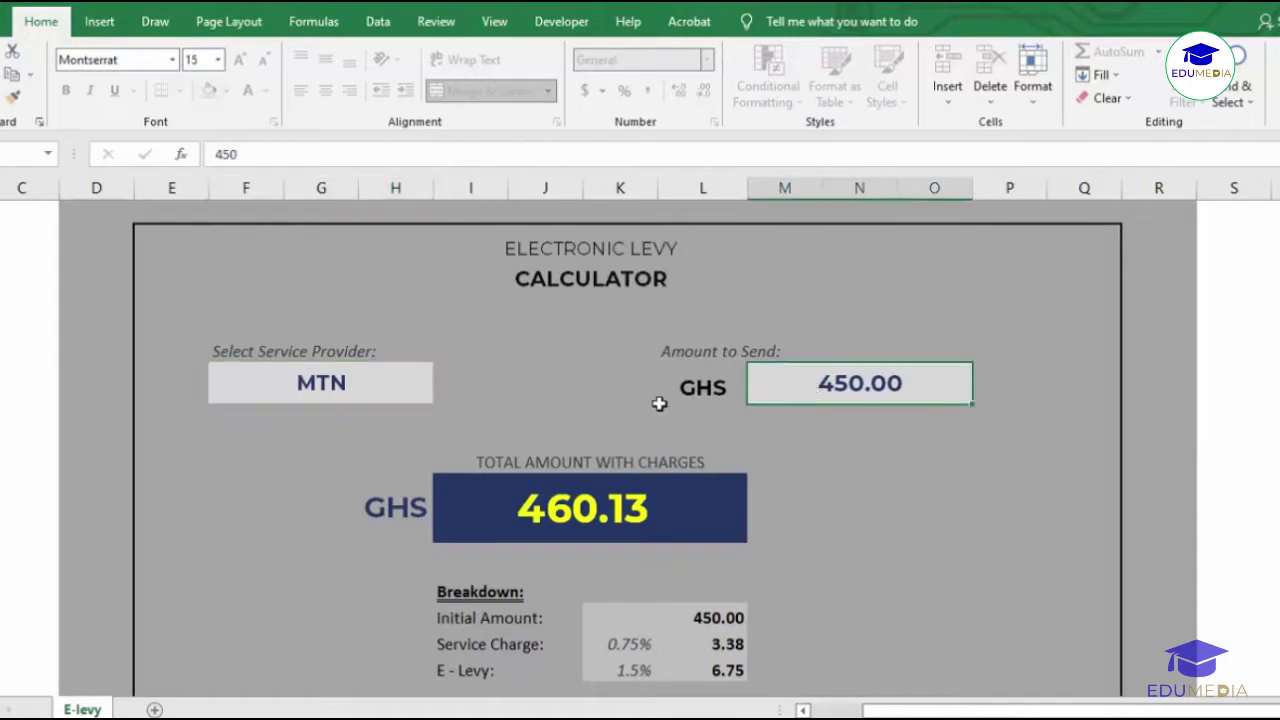
click(418, 382)
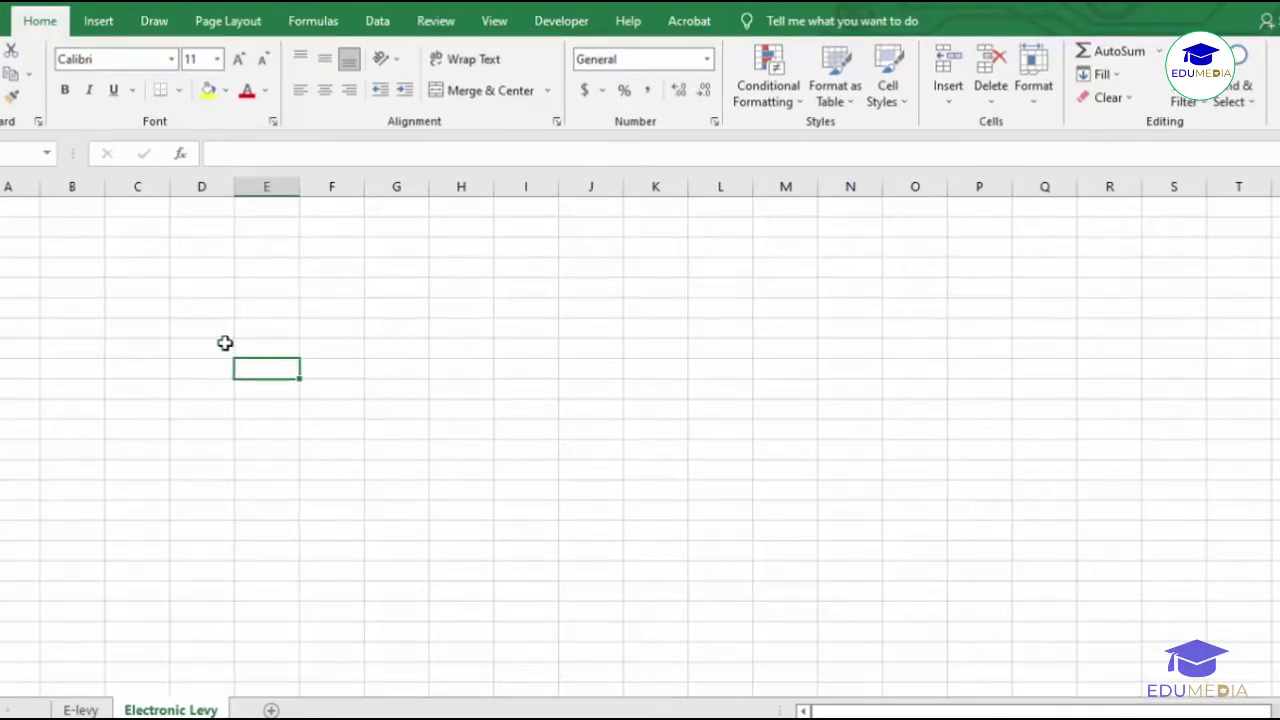
Step: Fill a block of cells spanning columns D to R on the Electronic Levy sheet with Blue-Gray, Text 2, Lighter 60%
click(197, 295)
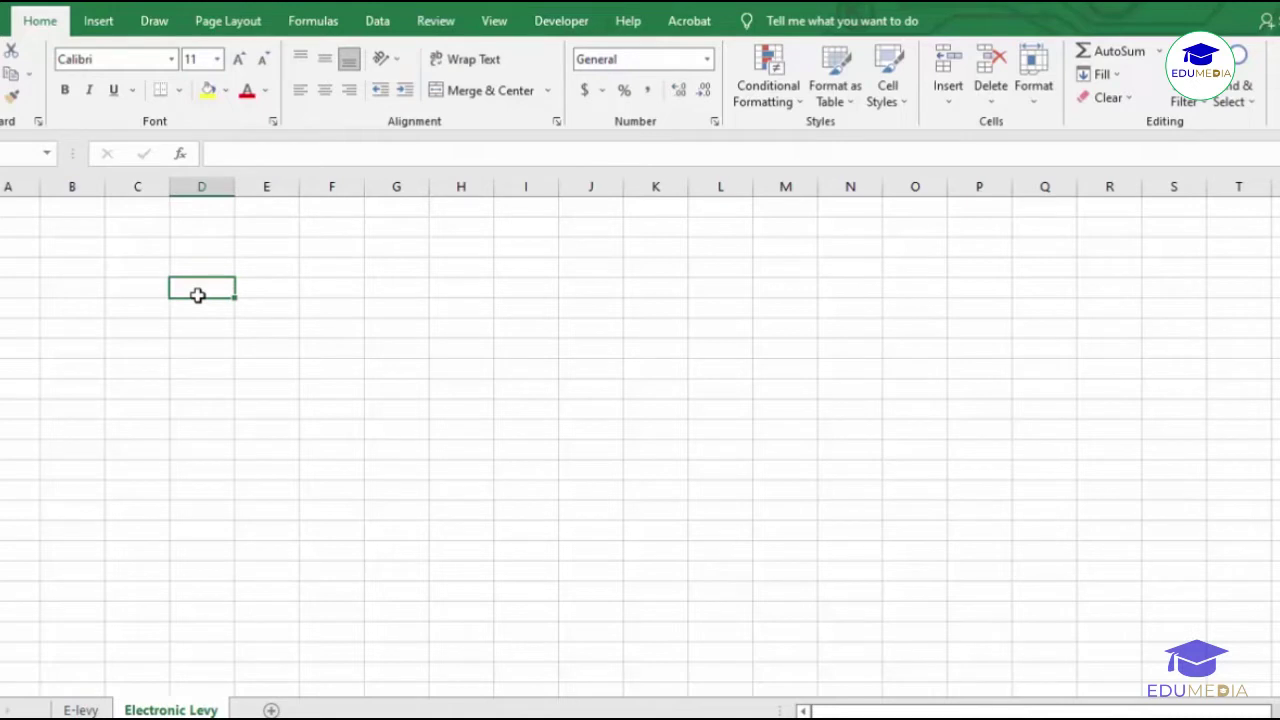
click(222, 211)
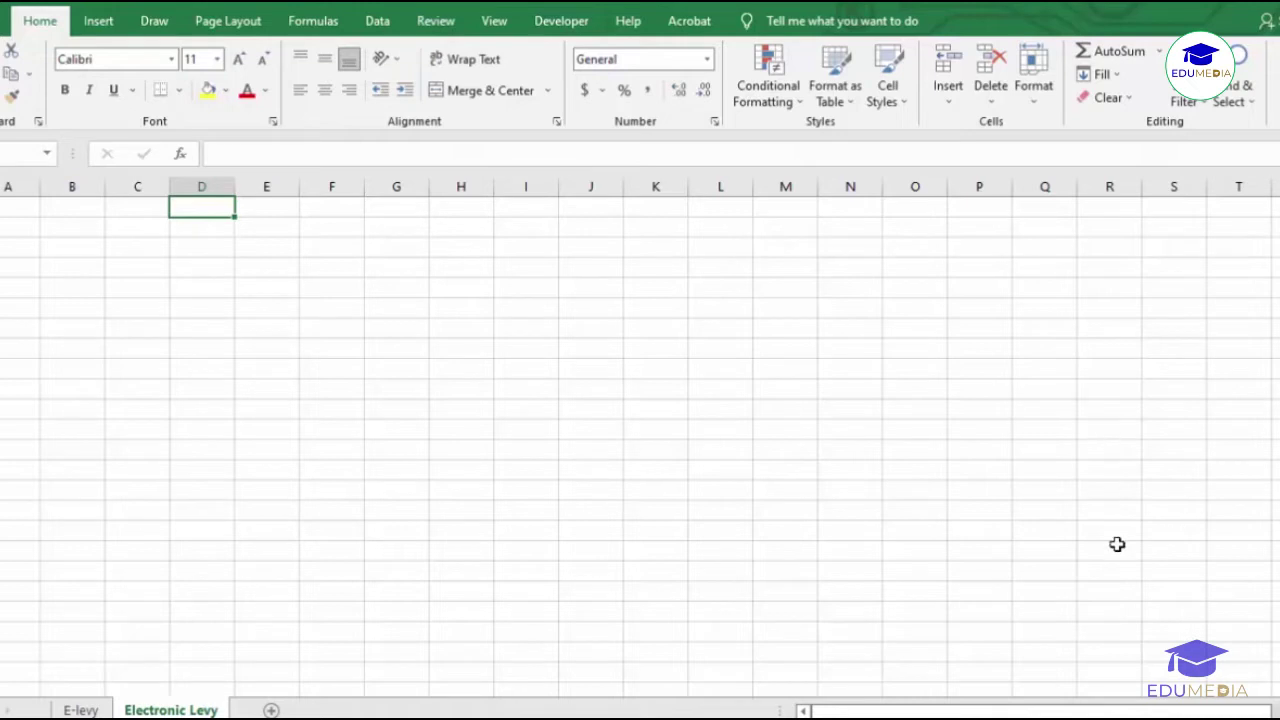
shift+click(1112, 672)
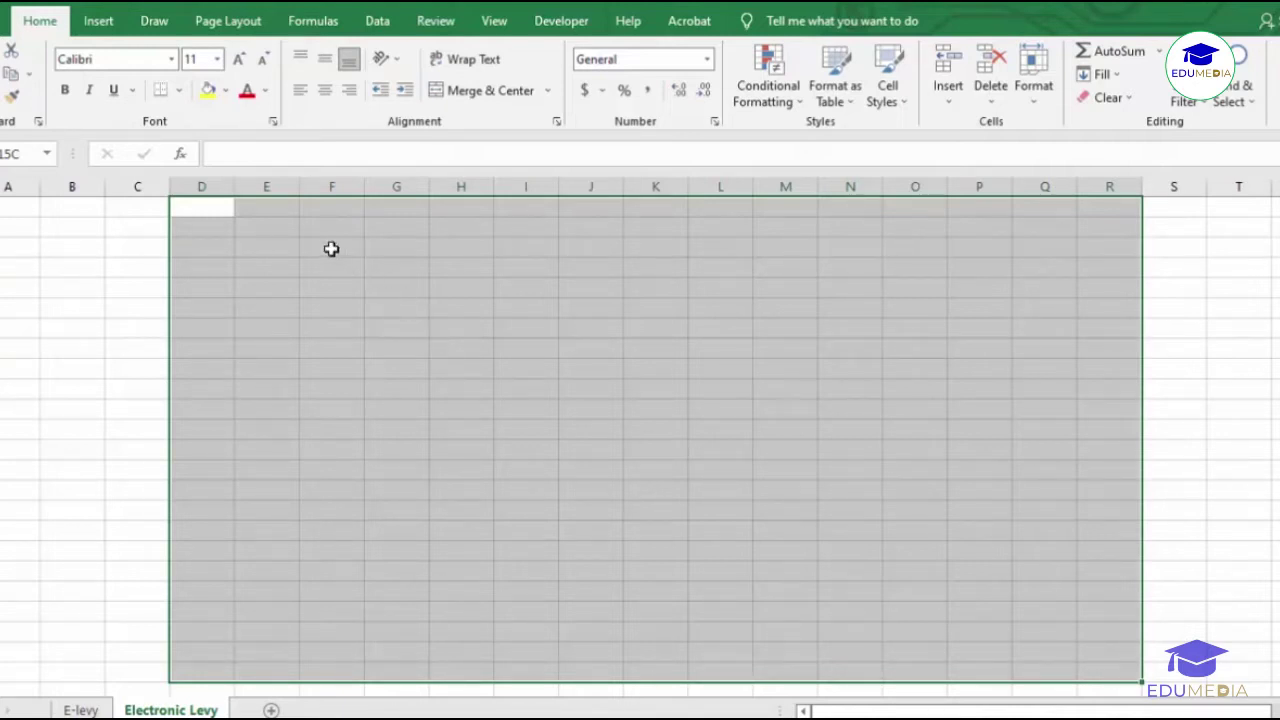
click(226, 91)
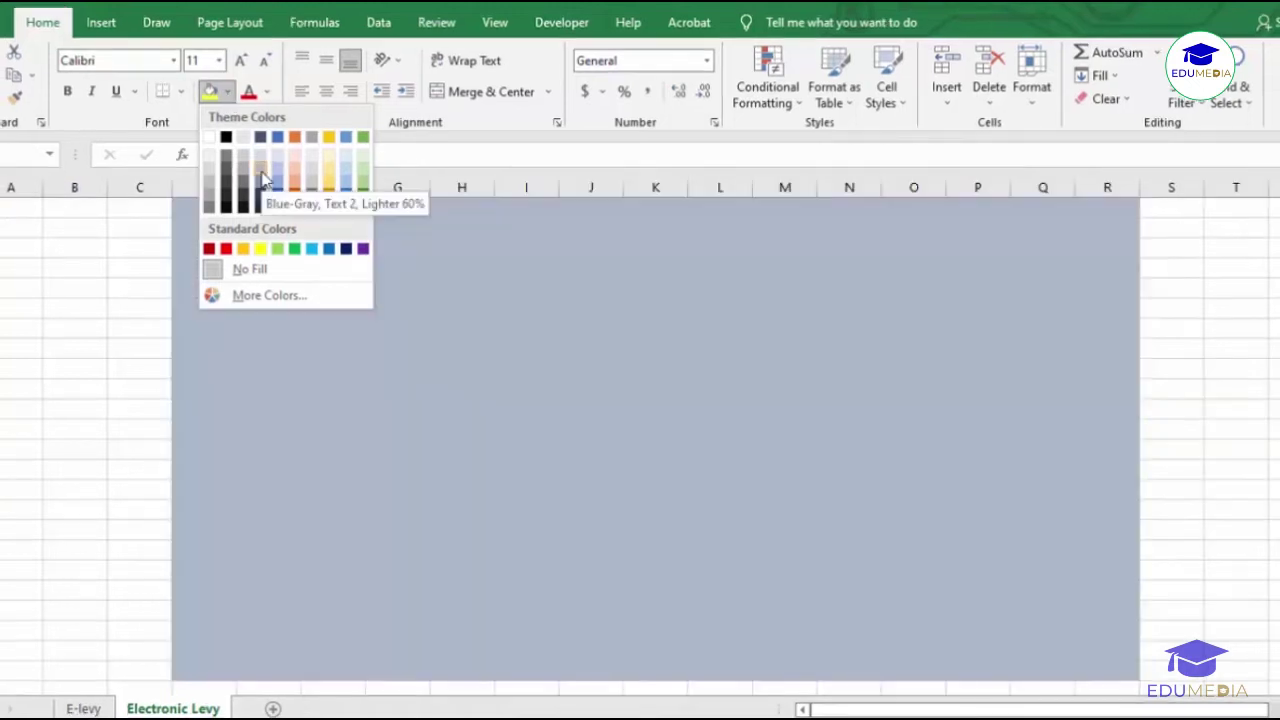
click(262, 178)
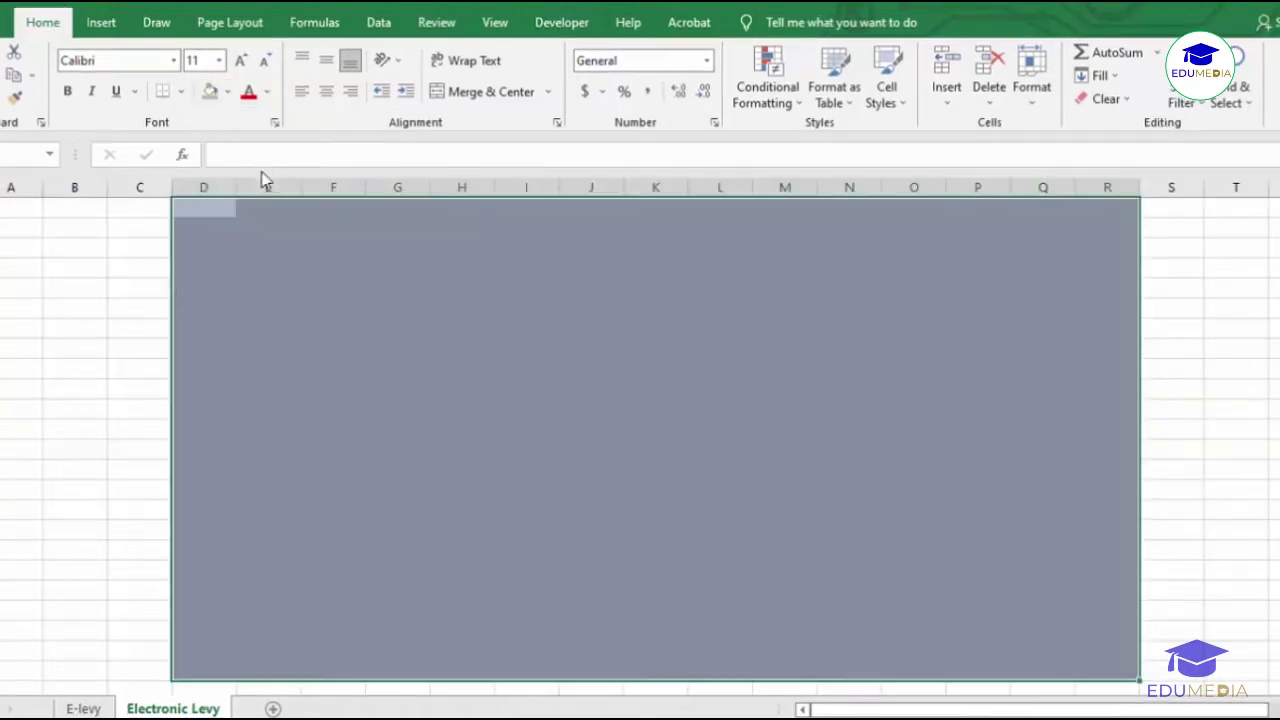
click(400, 357)
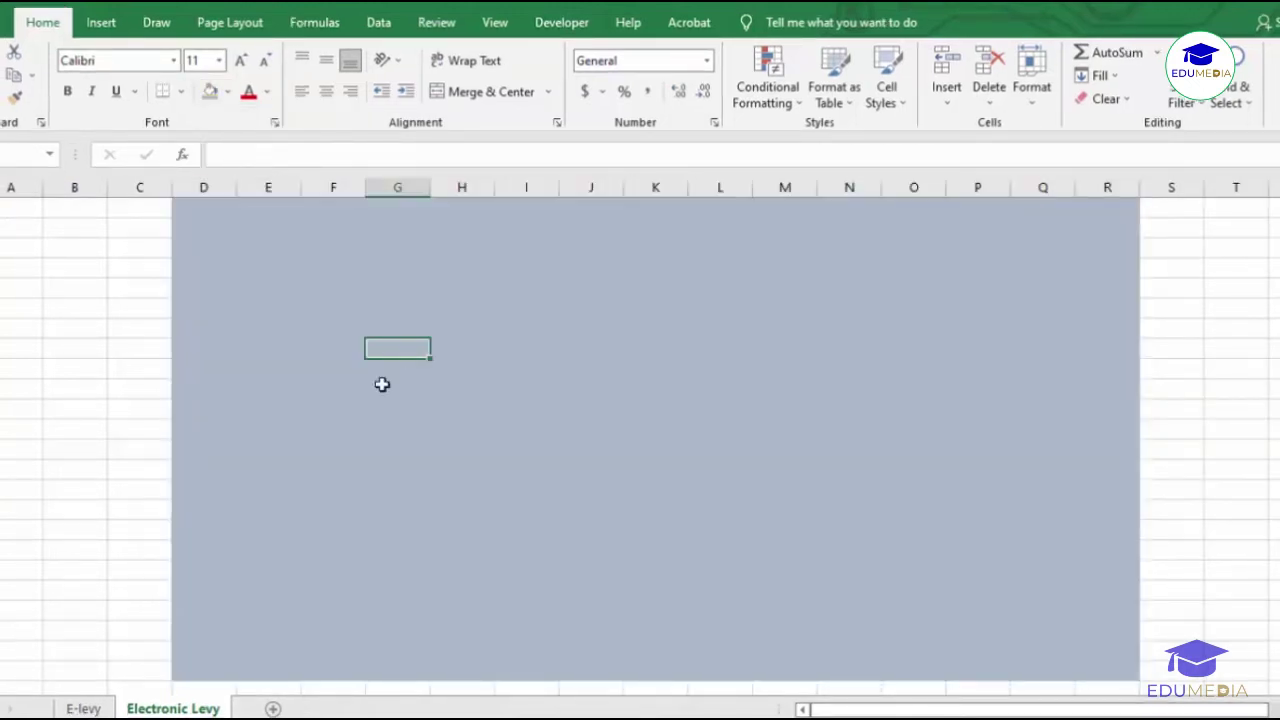
Step: Check the frame layout of the finished calculator on the E-levy sheet and return to the Electronic Levy sheet
click(97, 708)
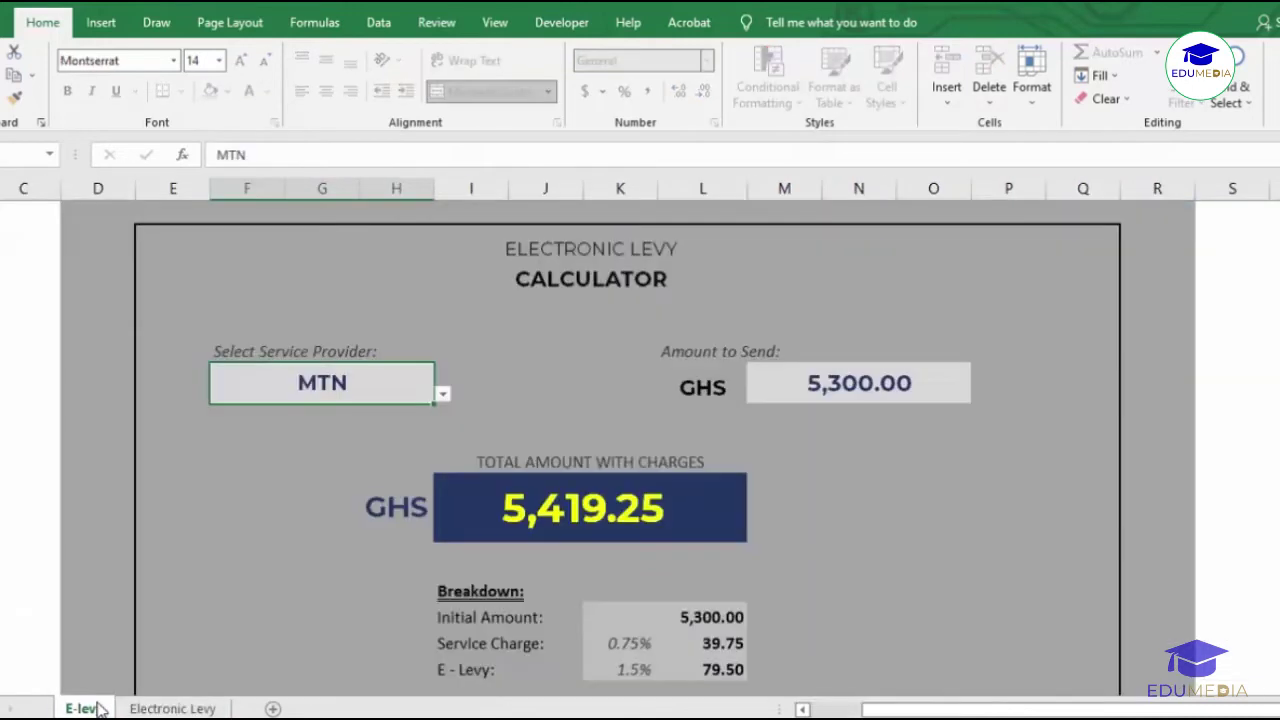
click(150, 708)
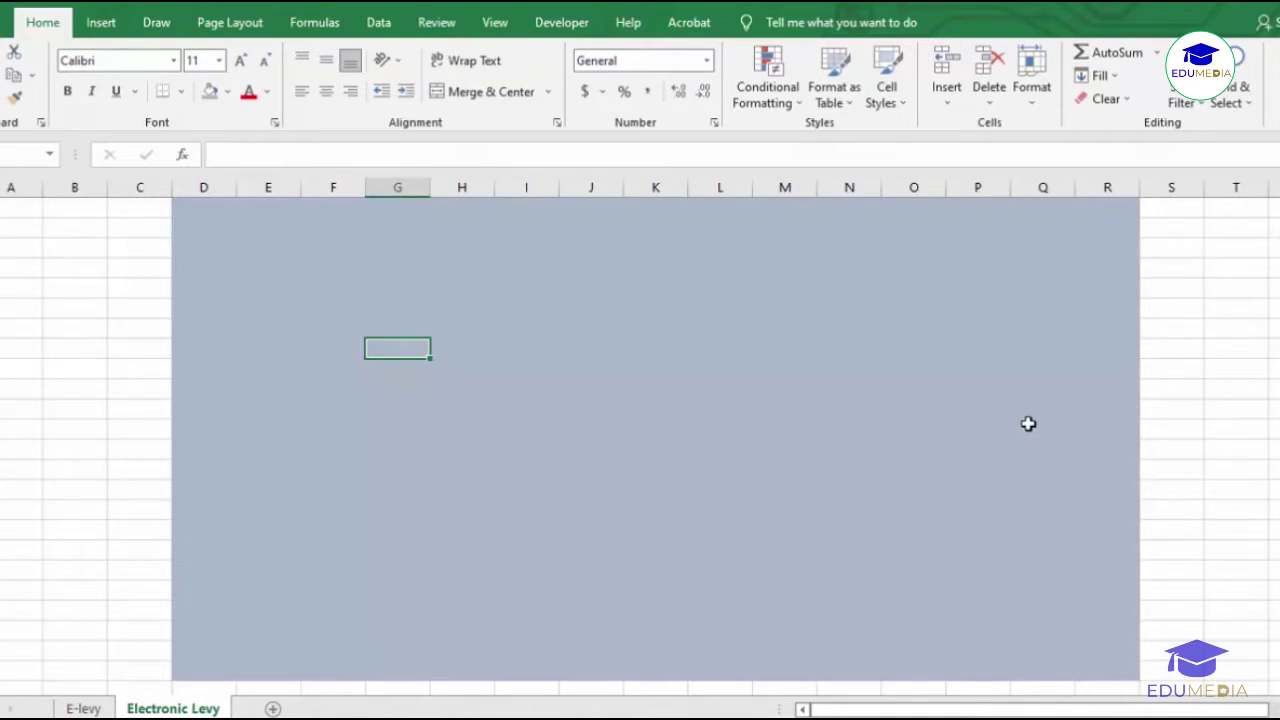
click(251, 208)
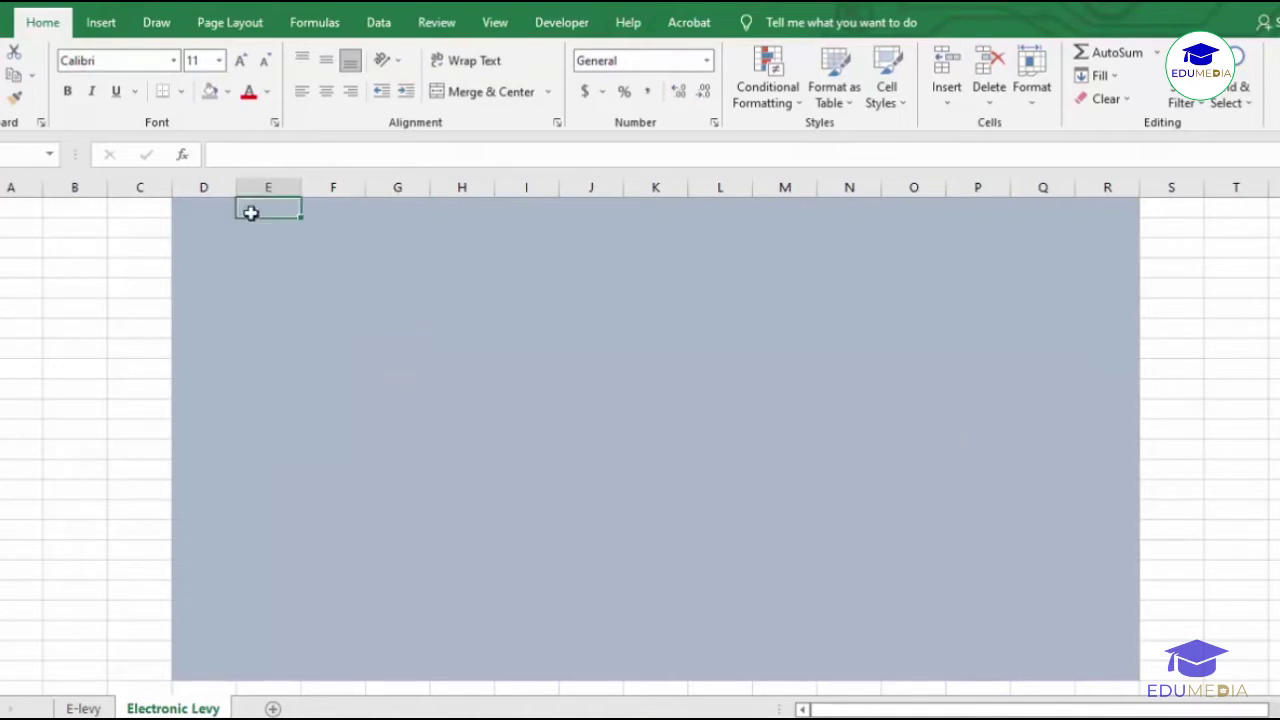
click(90, 709)
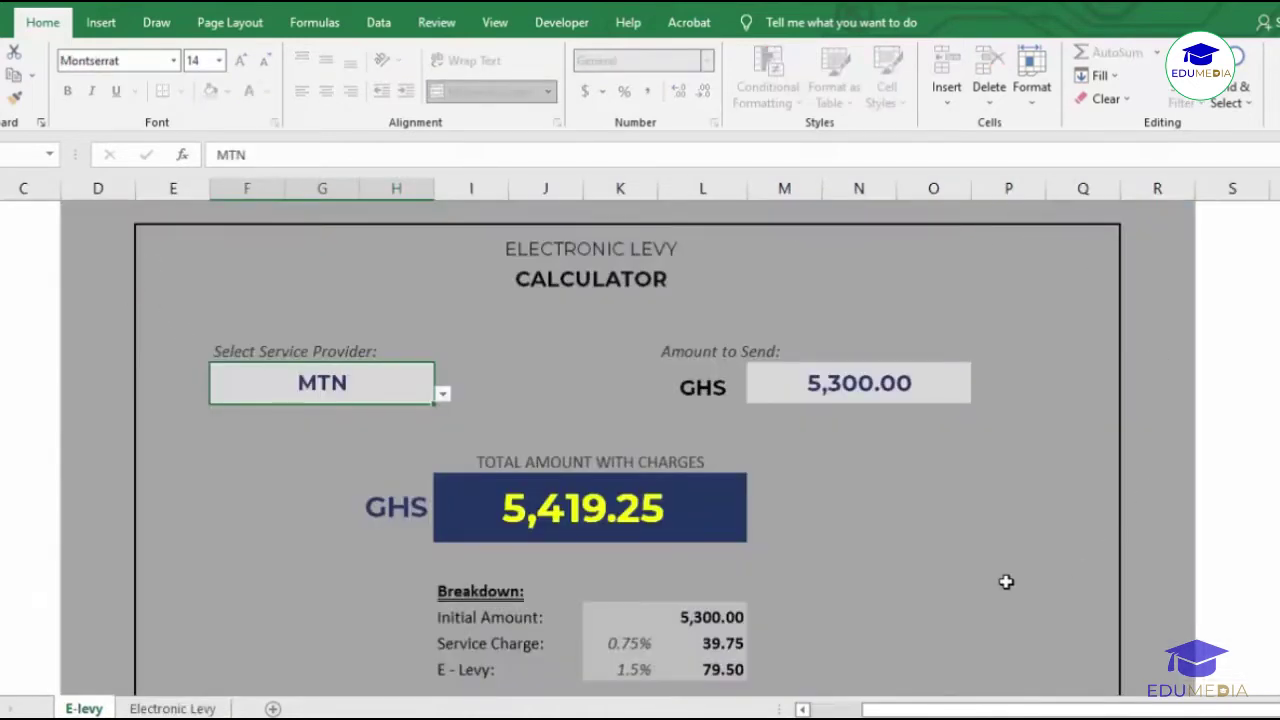
click(130, 708)
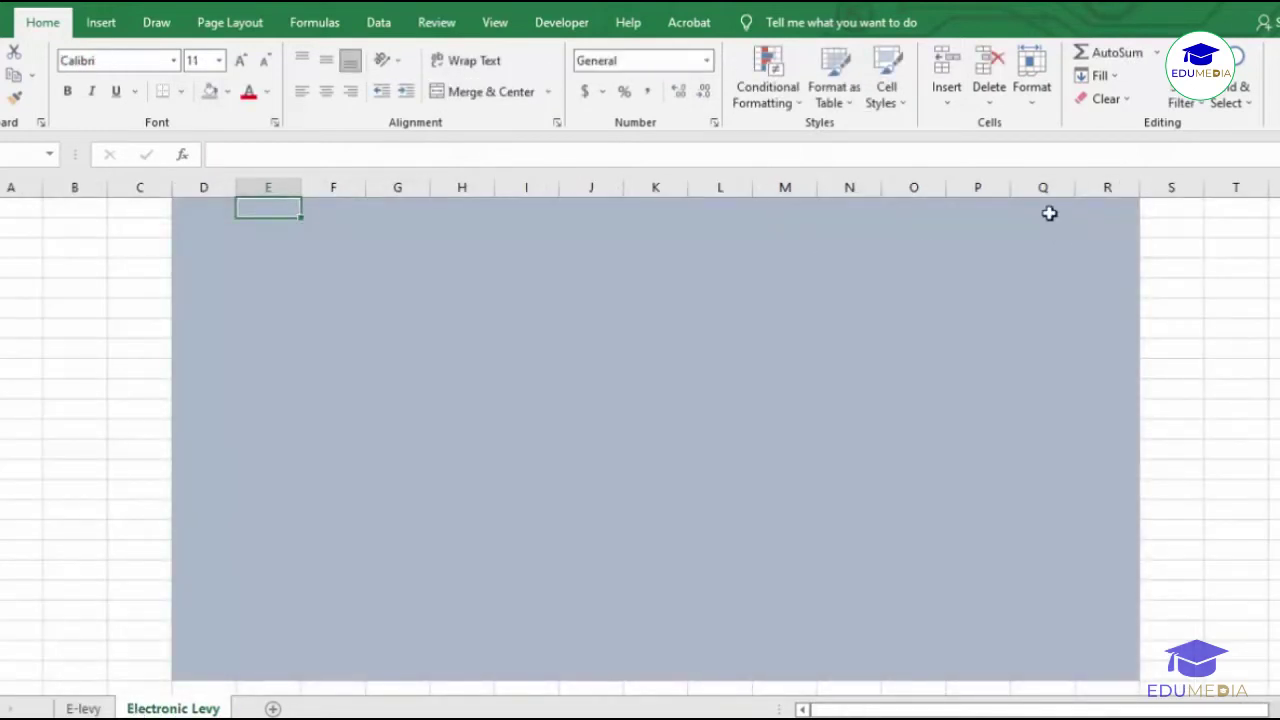
Step: Try a thick outside border around columns E to Q starting at the filled block's first row, and undo it
shift+click(1058, 635)
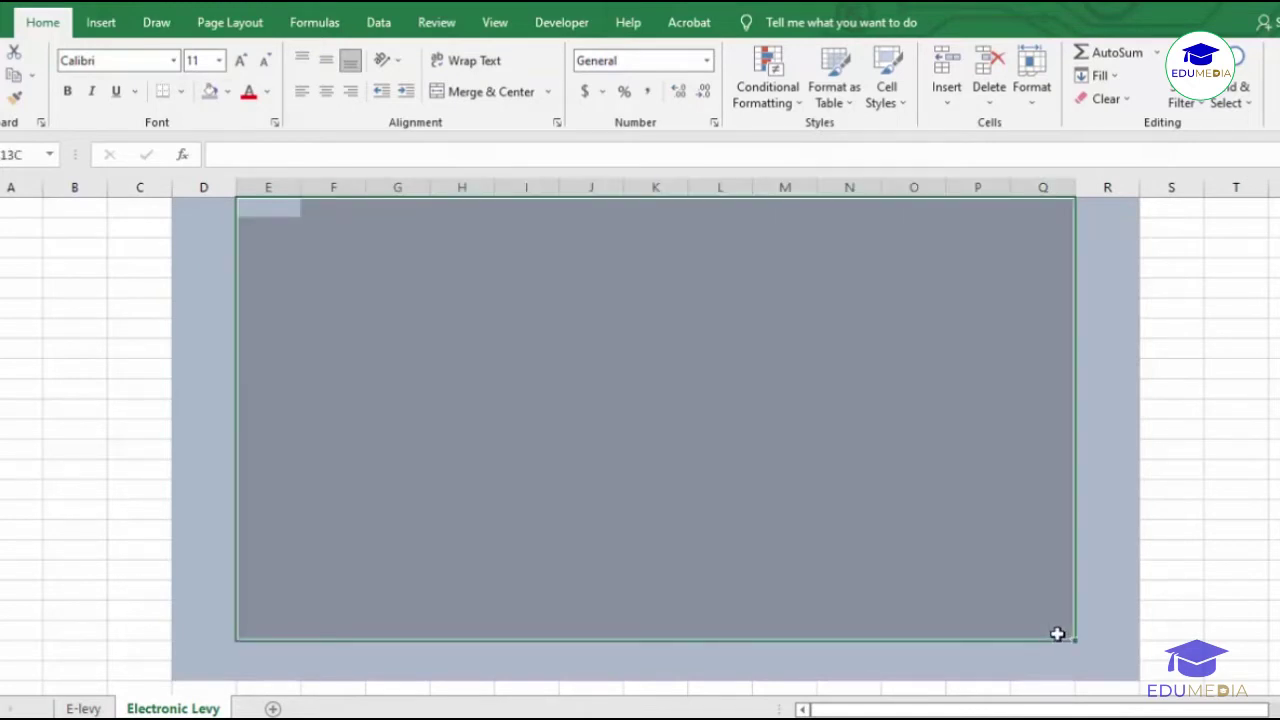
click(182, 93)
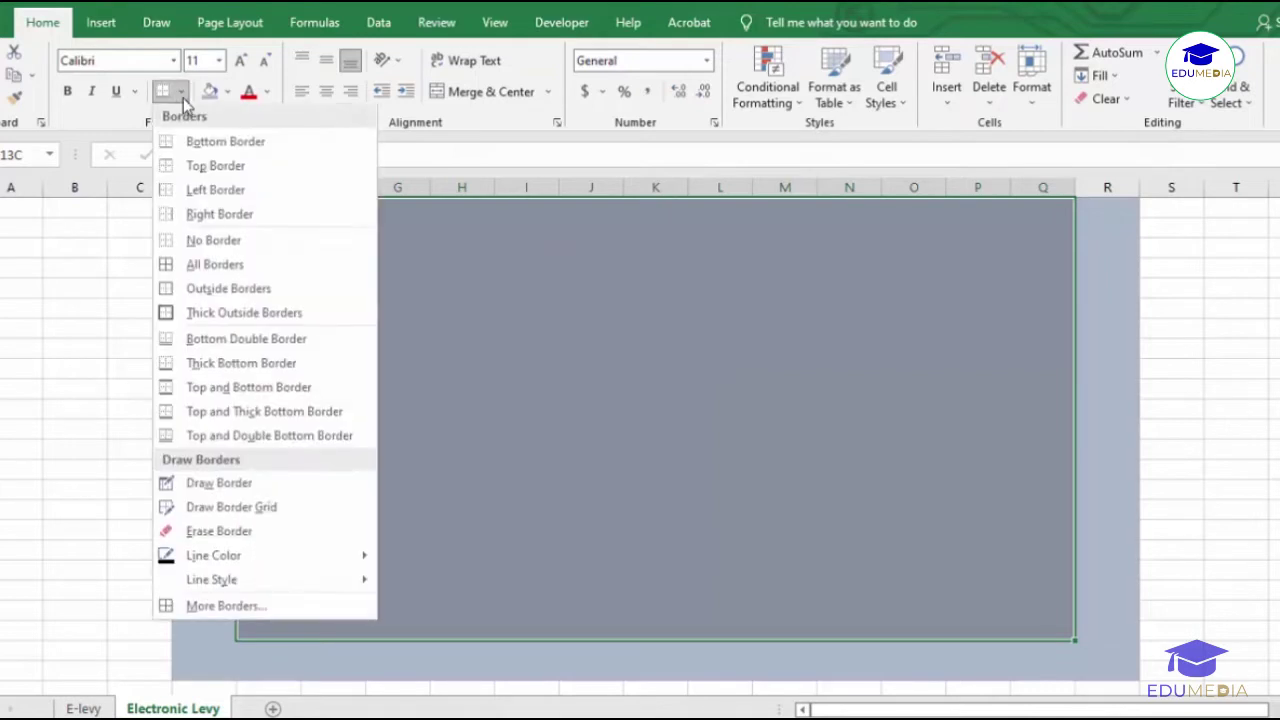
click(180, 313)
click(646, 413)
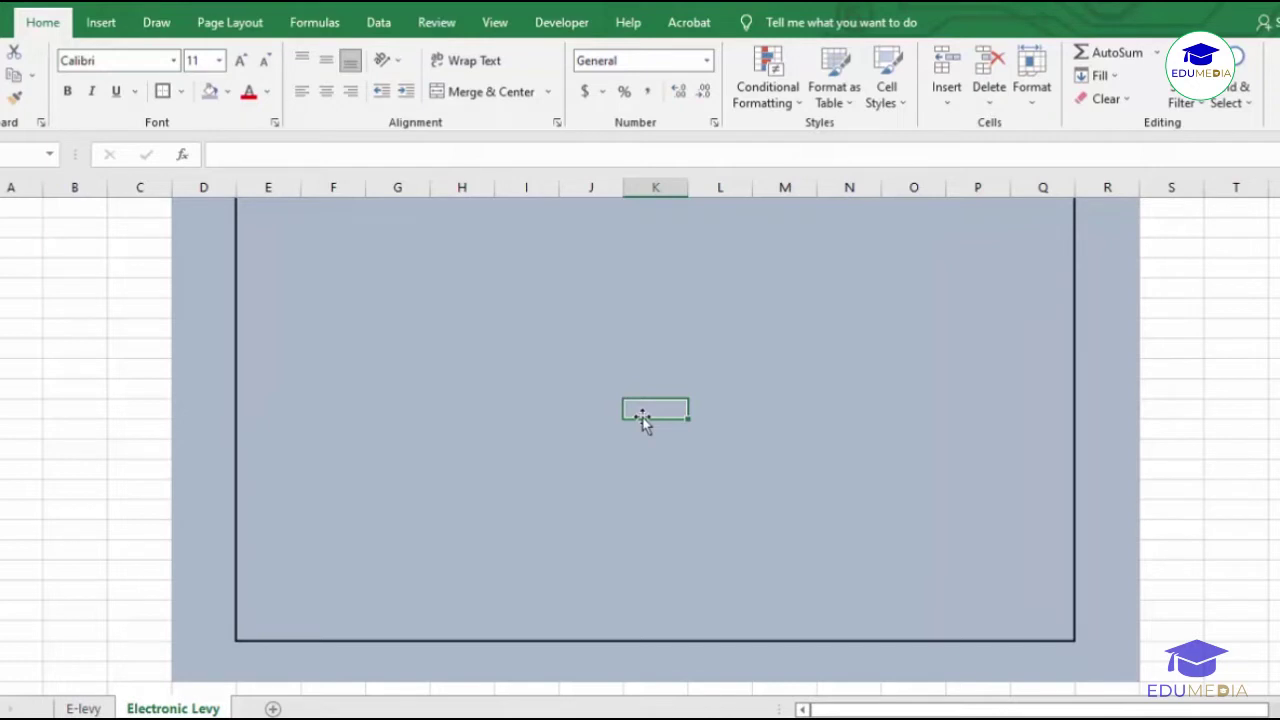
key(ctrl+z)
Step: Apply a thick outside border around columns E to Q, leaving one row of the filled block free above and below
click(383, 271)
click(249, 226)
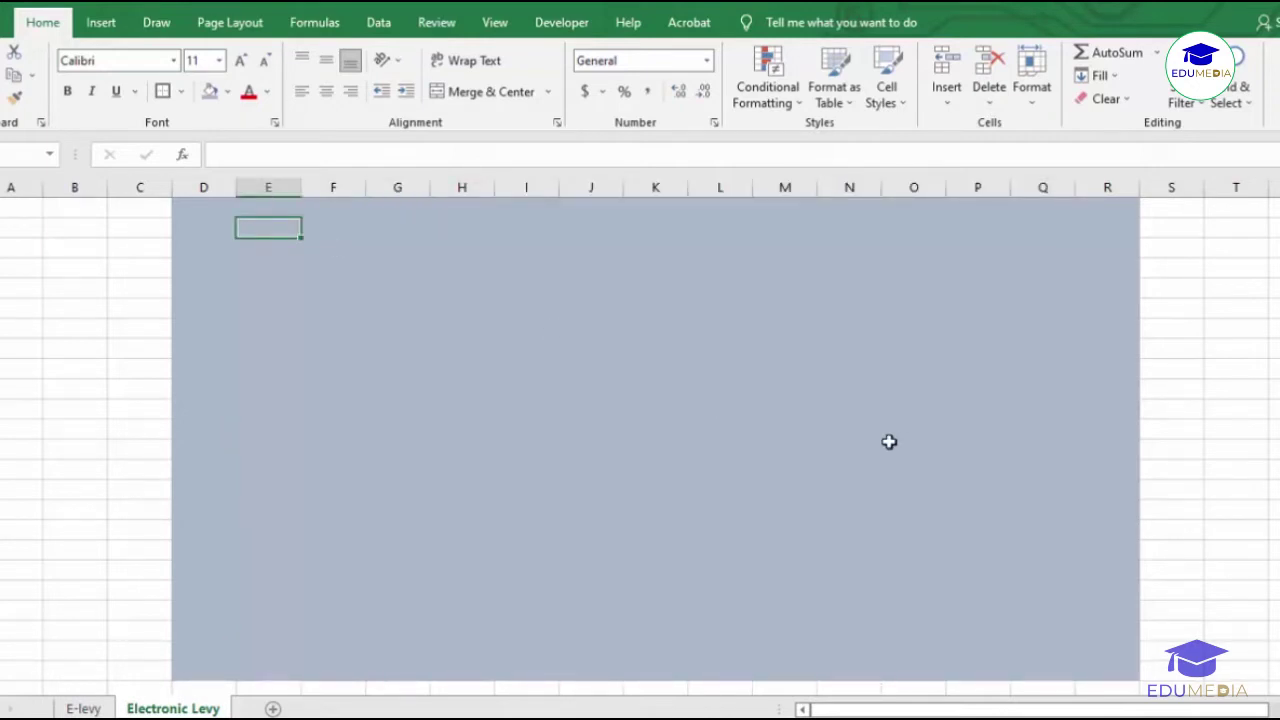
shift+click(1047, 632)
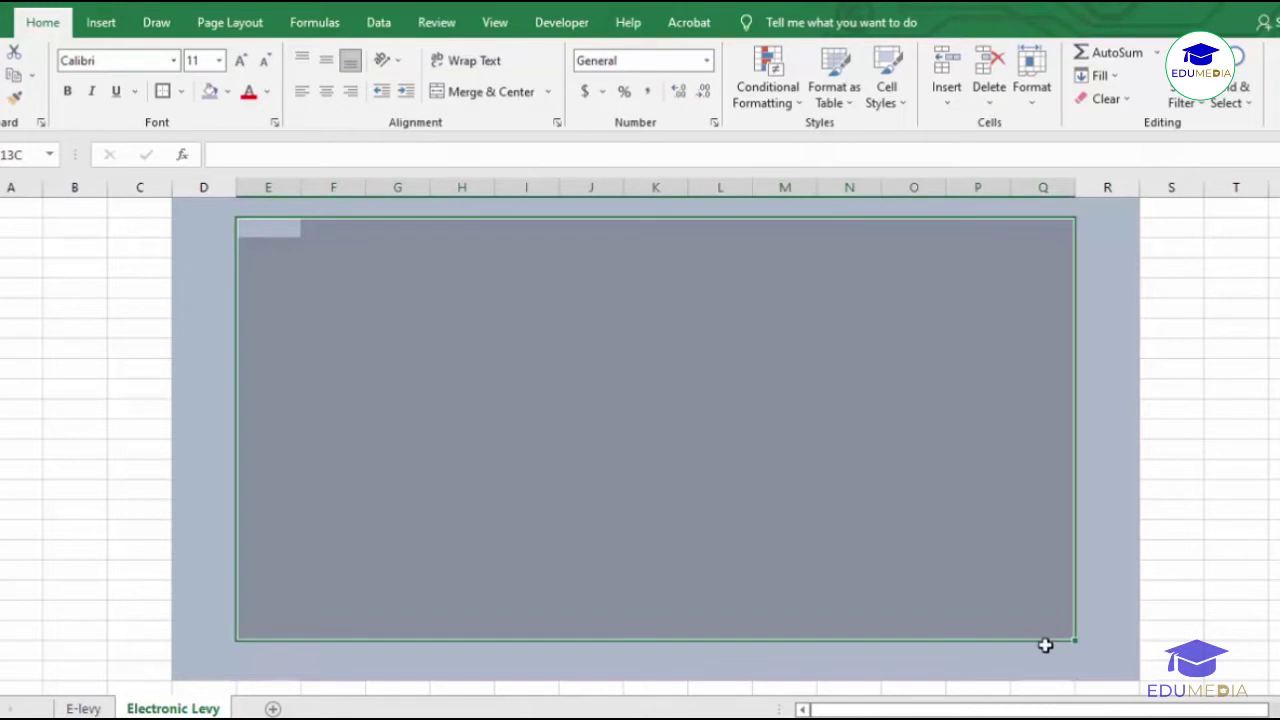
shift+click(1048, 647)
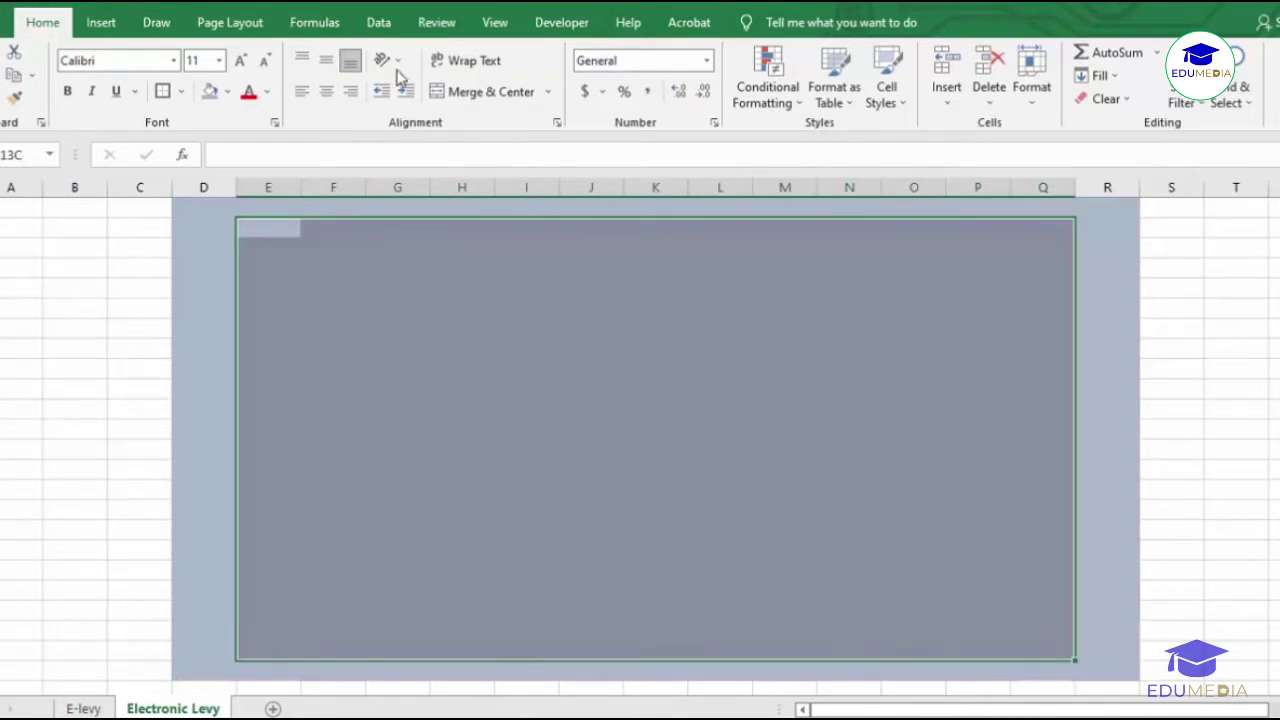
click(163, 91)
click(549, 409)
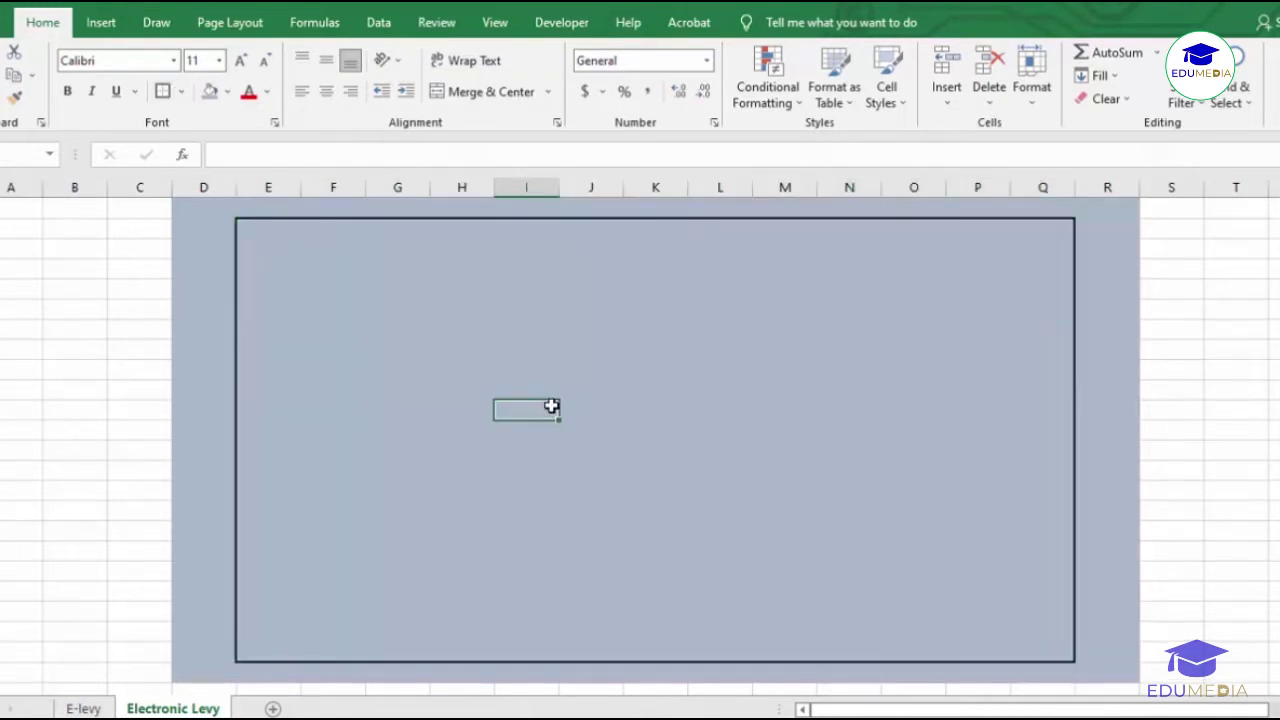
Step: Enter the title ELECTRONIC LEVY in column H, in the second row inside the bordered frame
click(778, 451)
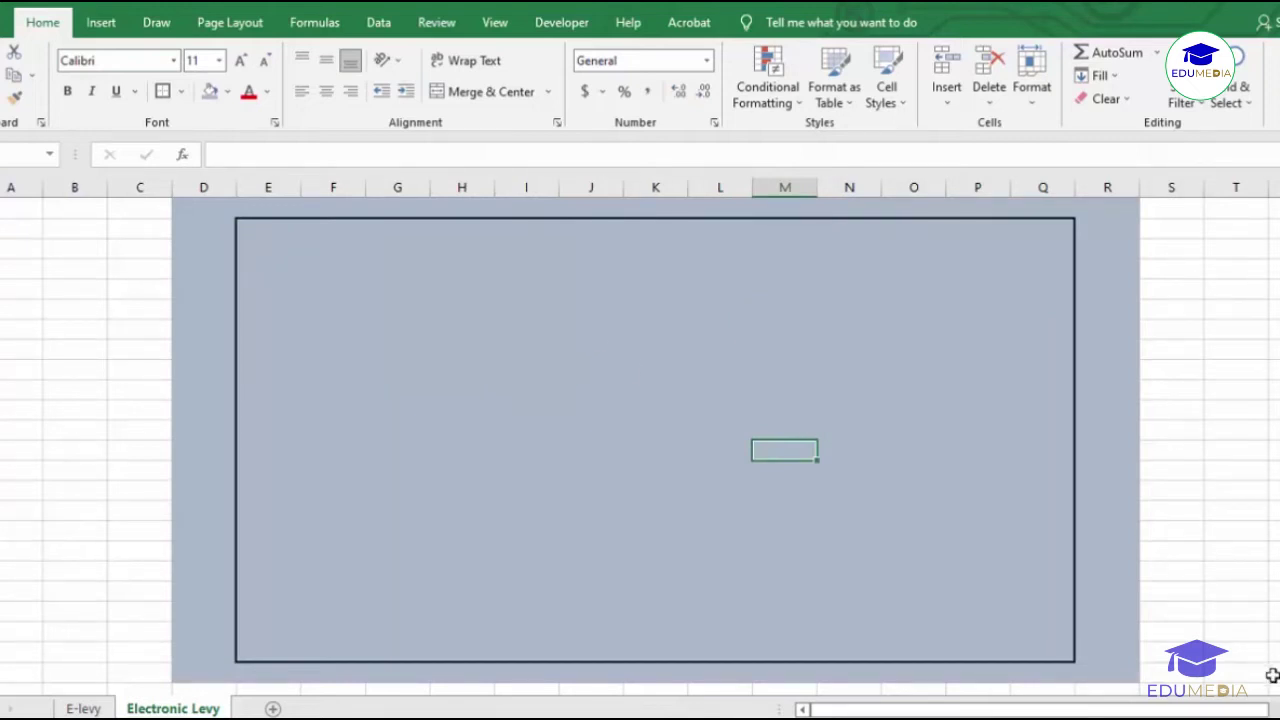
click(726, 493)
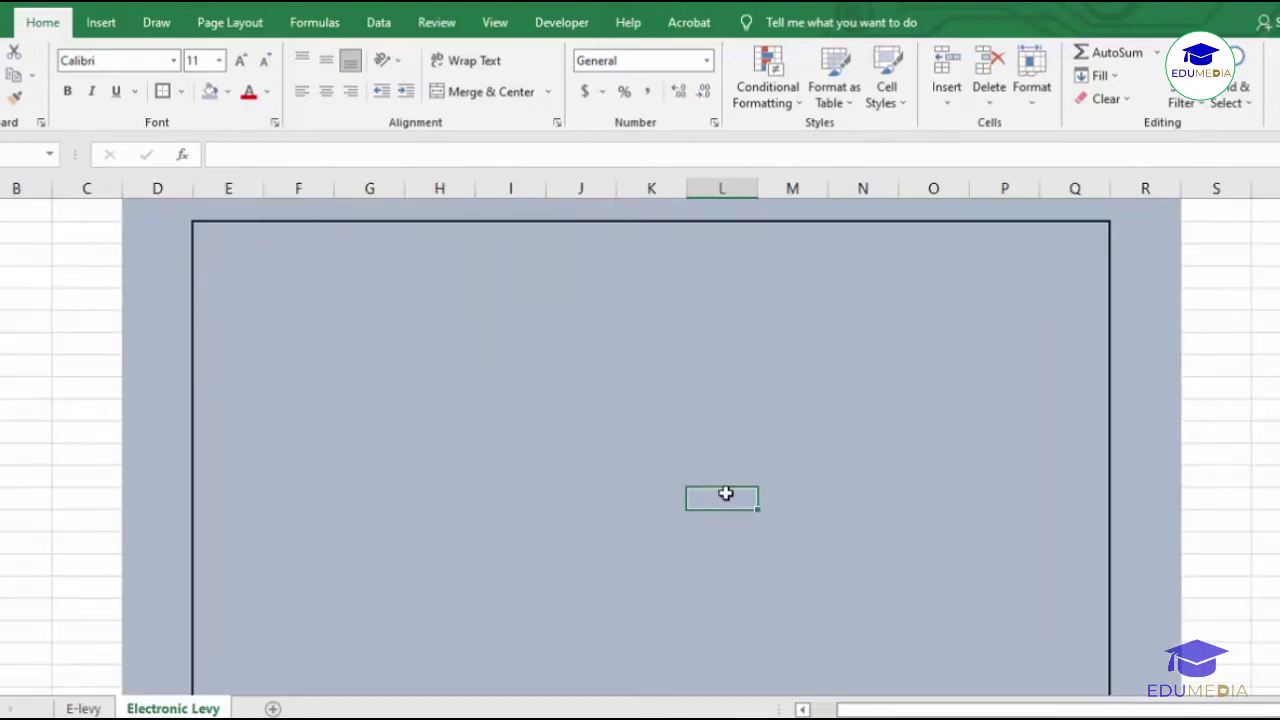
click(527, 267)
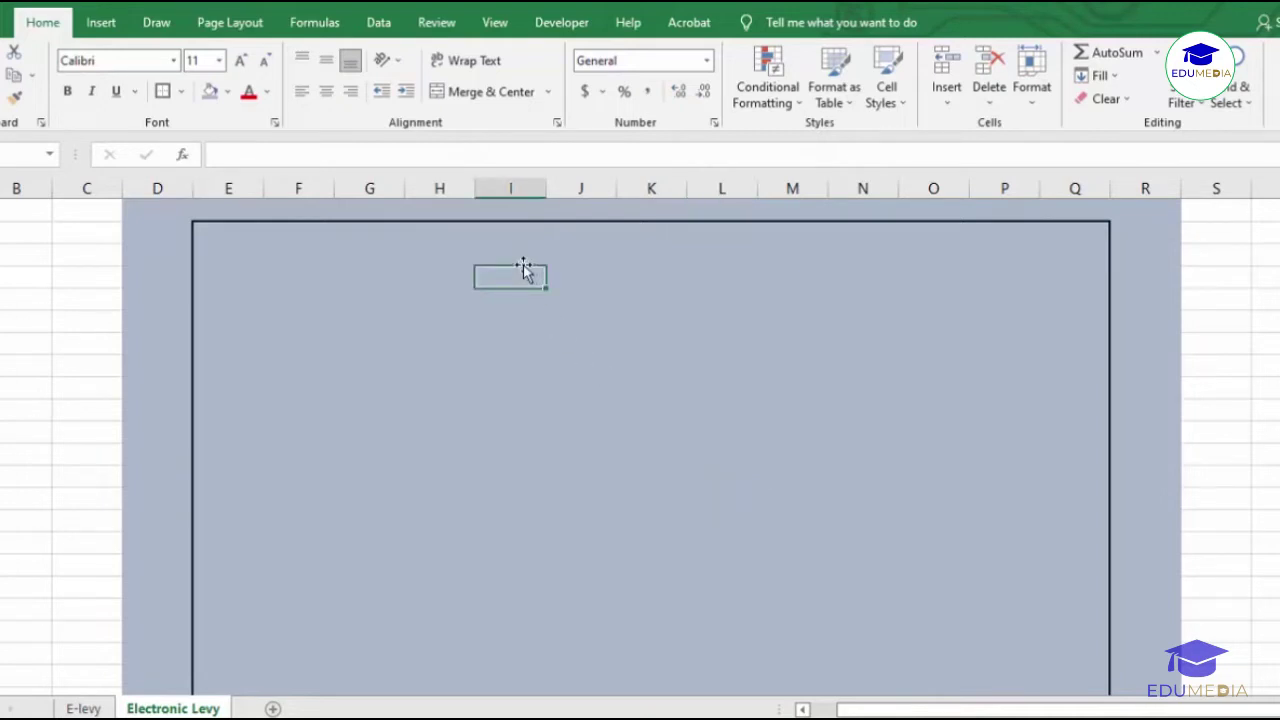
click(446, 273)
click(445, 254)
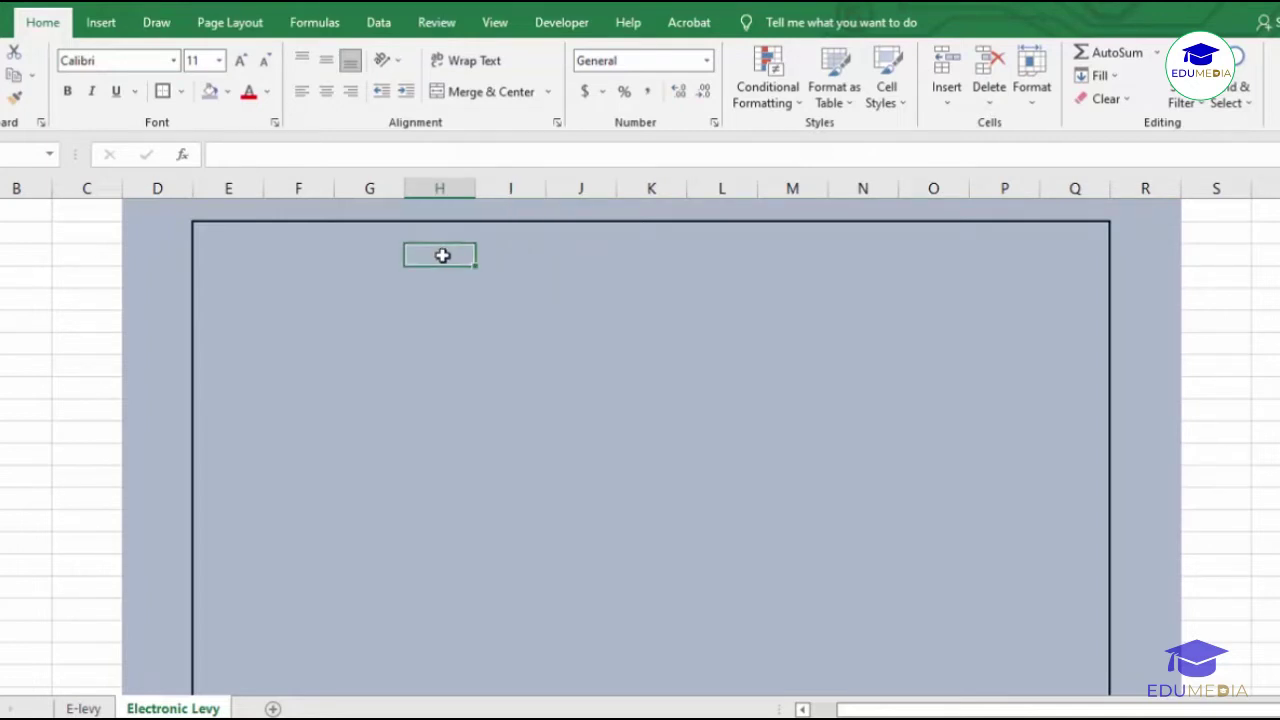
text(ELECTRONIC LEVY)
key(BackSpace)
text(Y)
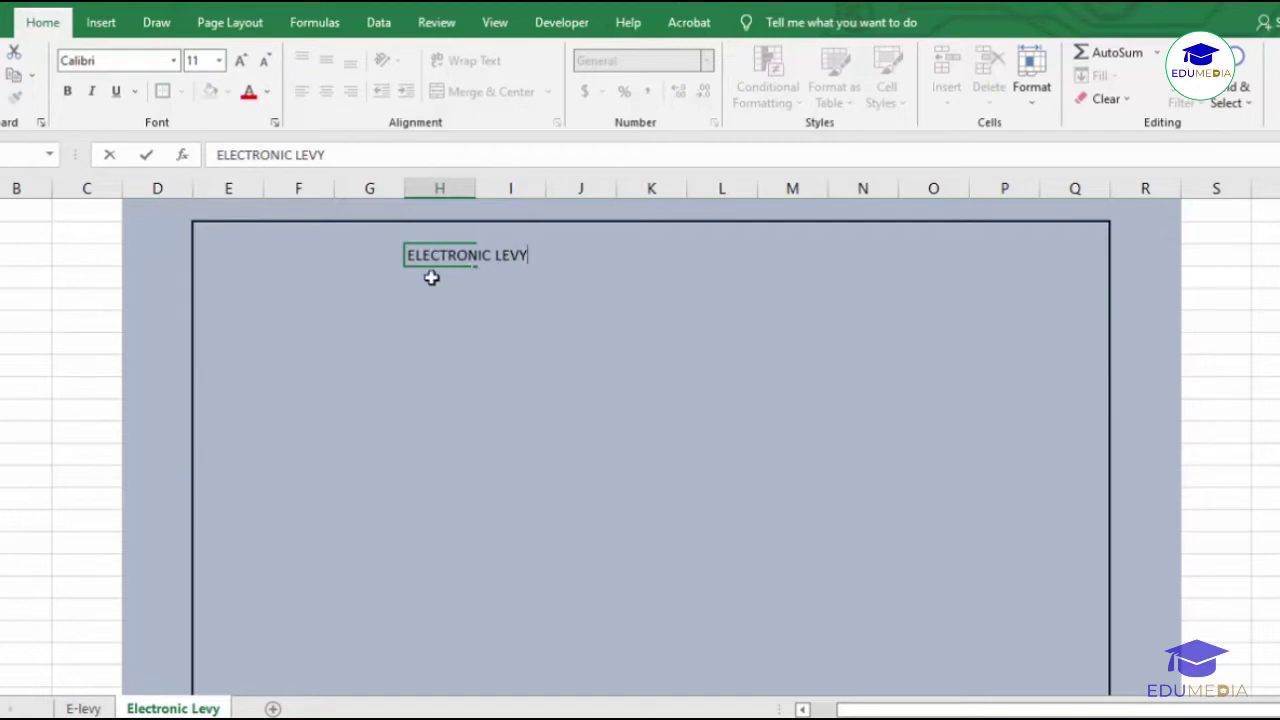
click(431, 278)
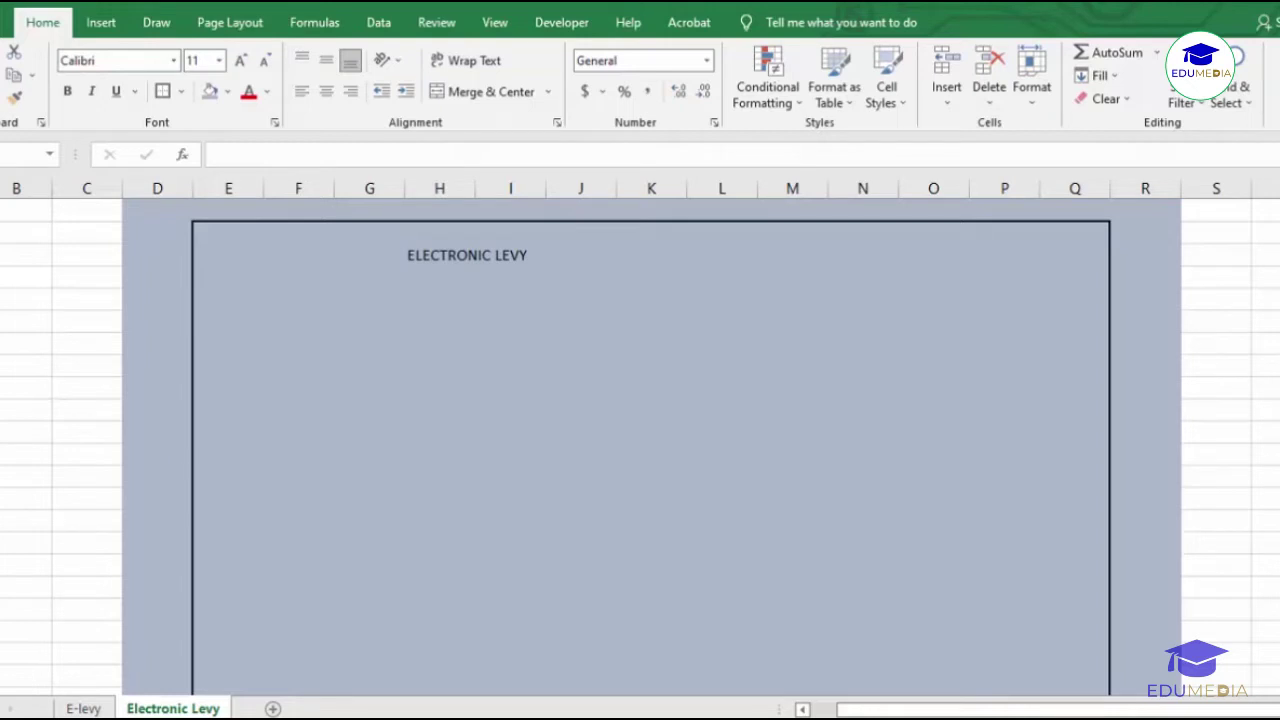
key(BackSpace)
key(BackSpace)
key(BackSpace)
key(BackSpace)
key(BackSpace)
key(BackSpace)
key(BackSpace)
key(BackSpace)
key(BackSpace)
key(BackSpace)
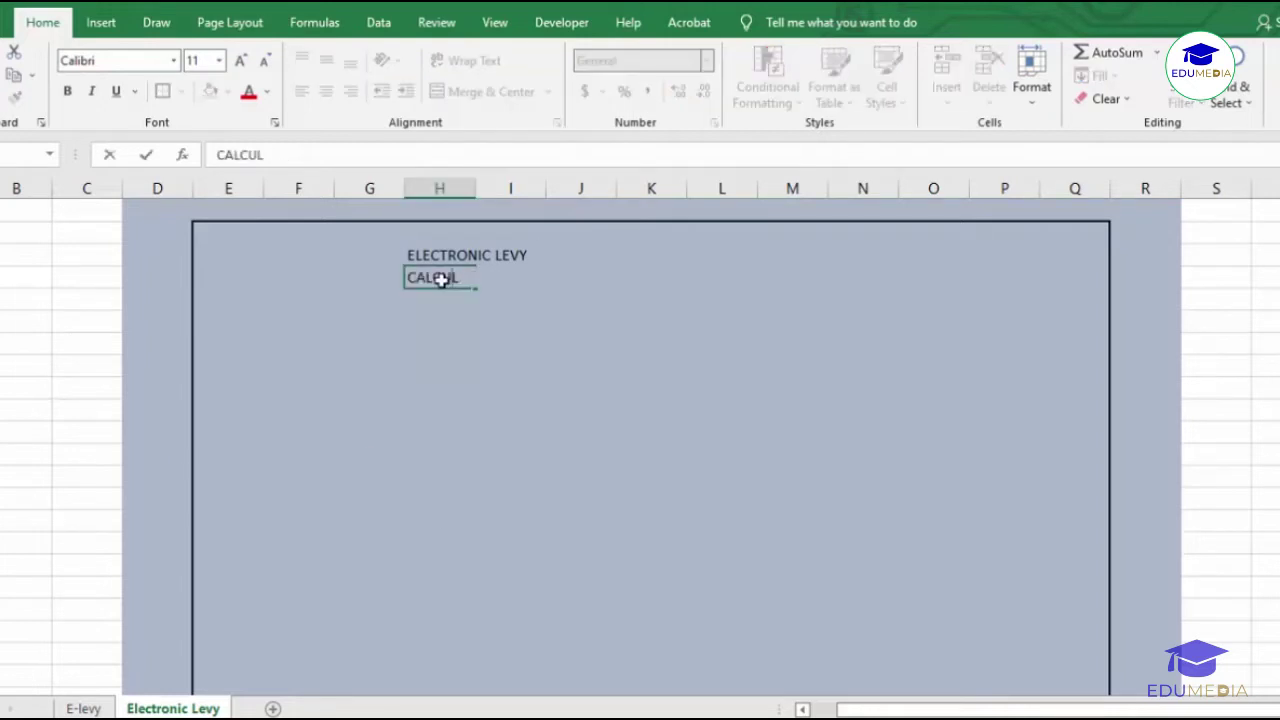
Step: Enter CALCULATOR in column I, in the row directly below the ELECTRONIC LEVY title
key(Tab)
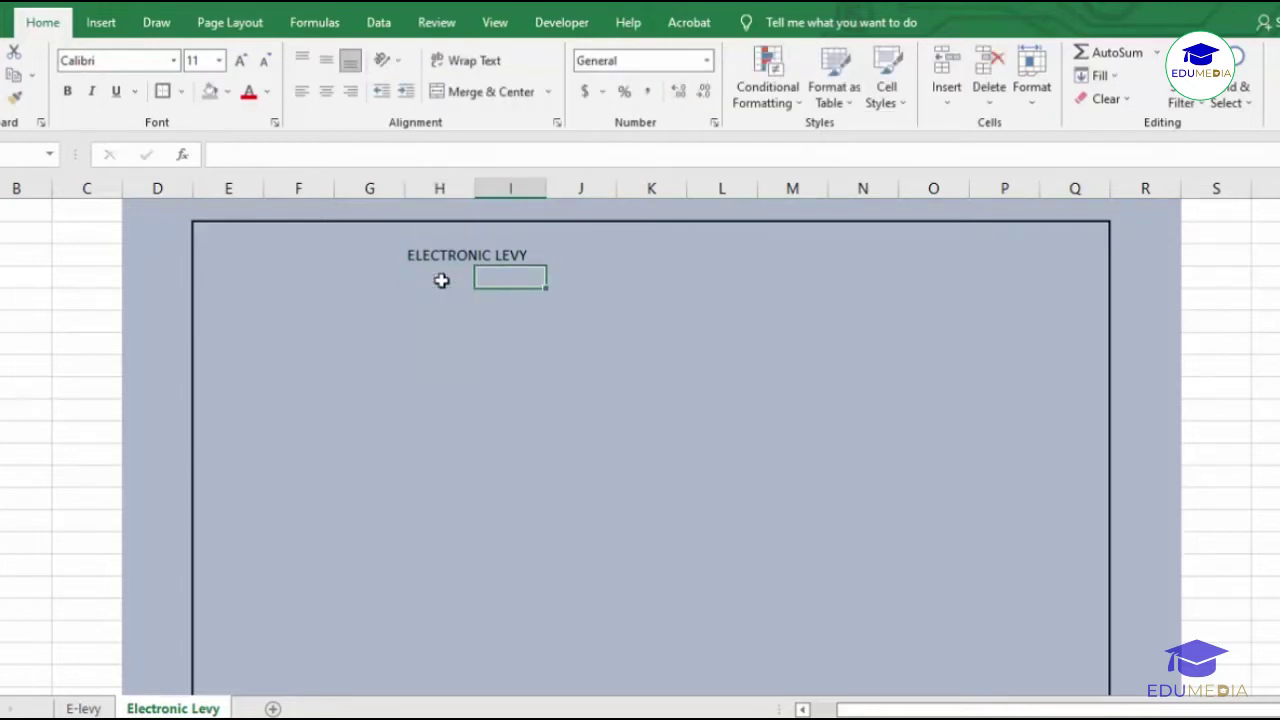
text(CALC)
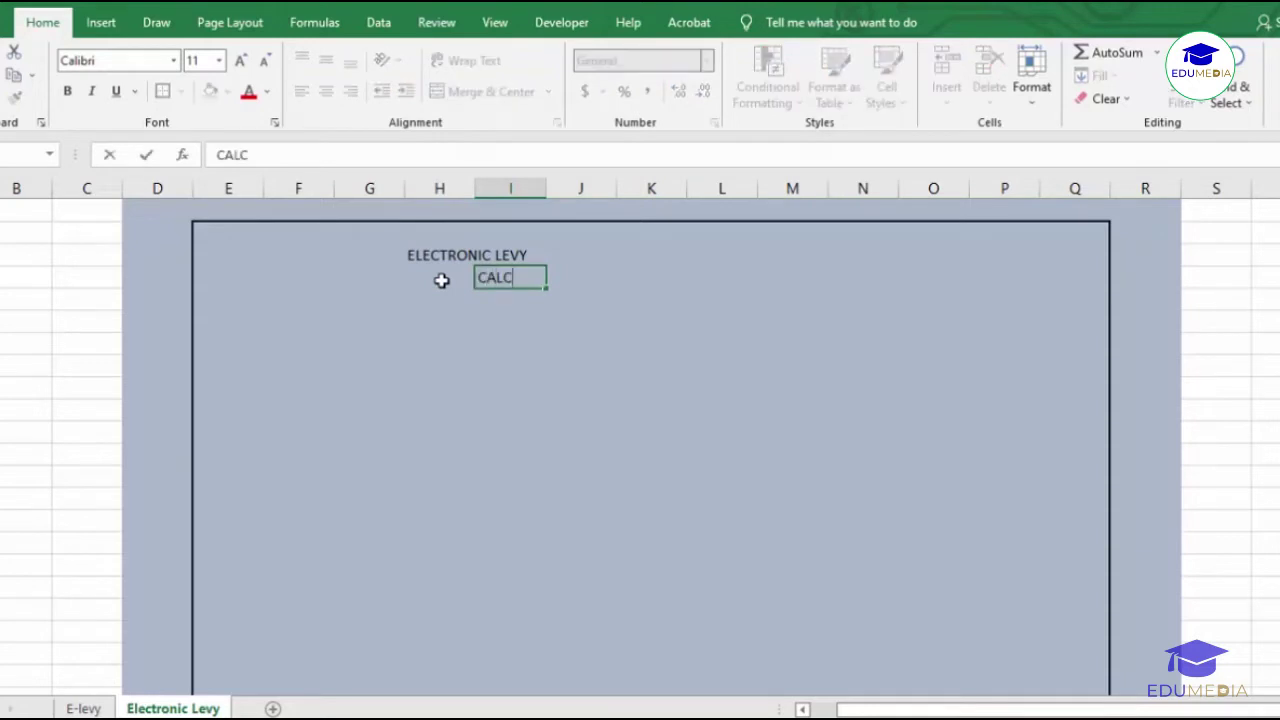
text(ULATOR)
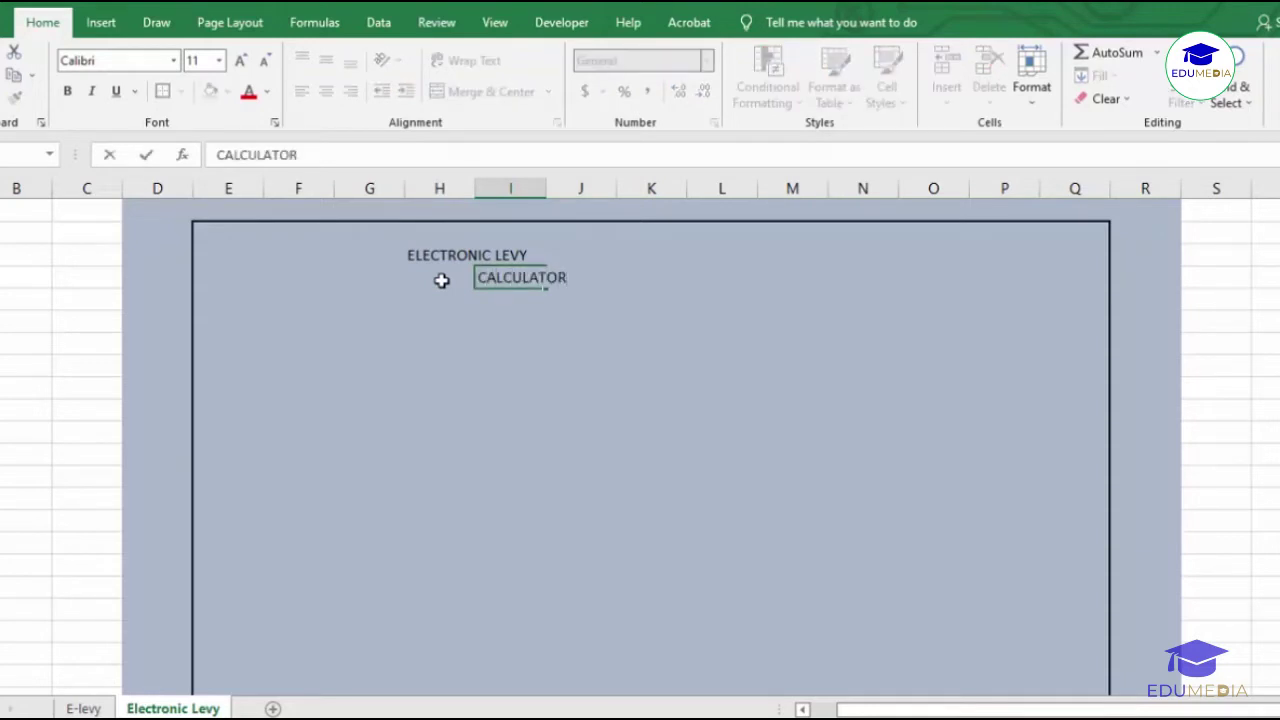
click(437, 252)
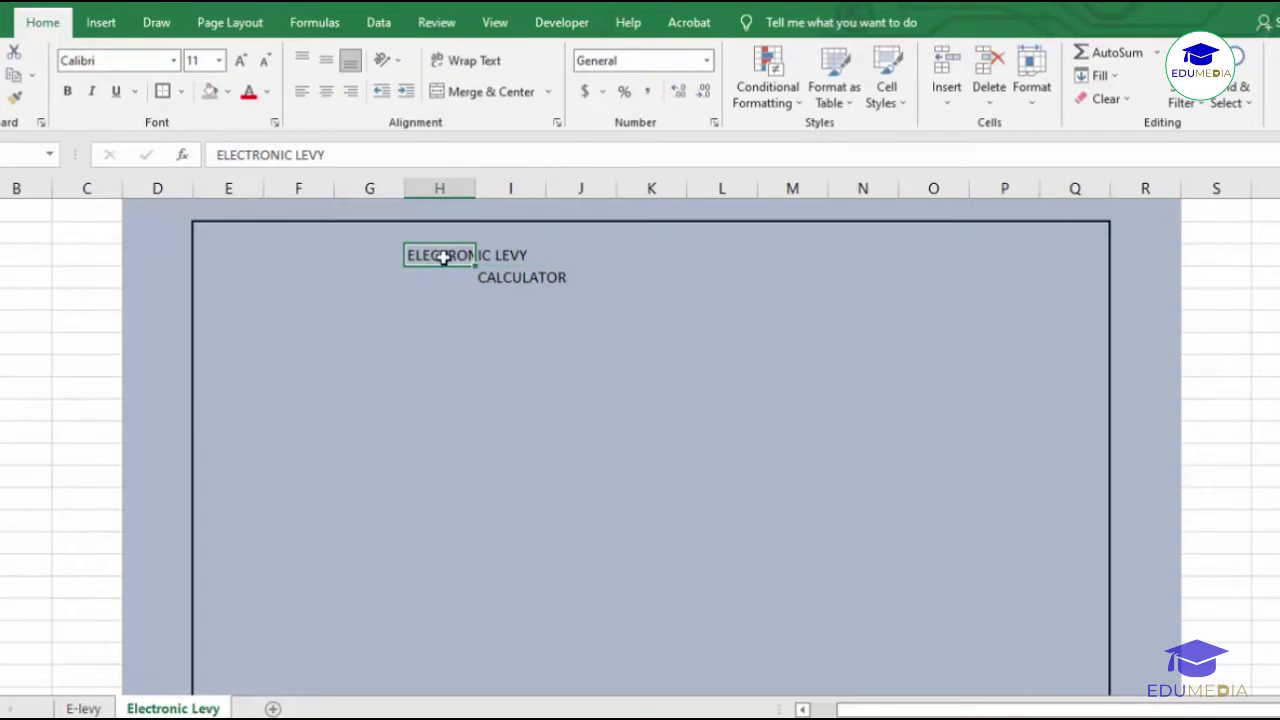
click(428, 290)
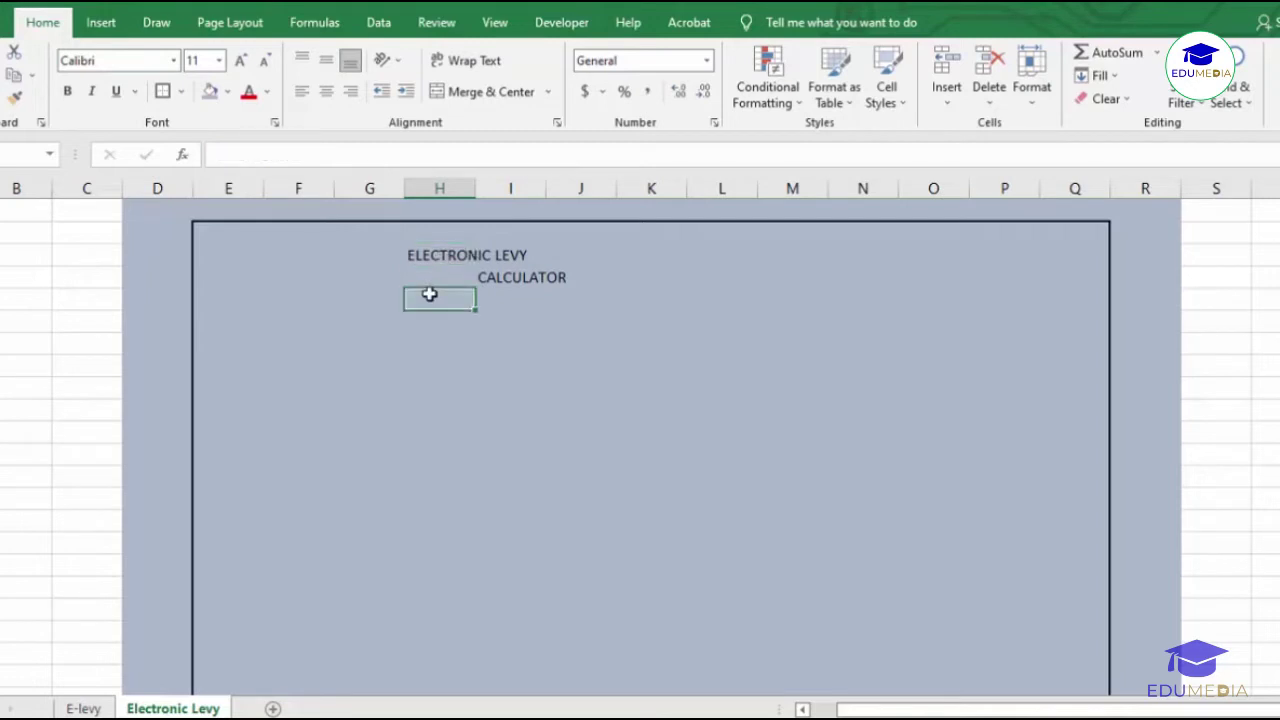
Step: Enter the label "Select Service Provider:" in column G, three rows below the CALCULATOR line
click(350, 344)
text(Select Service Provid)
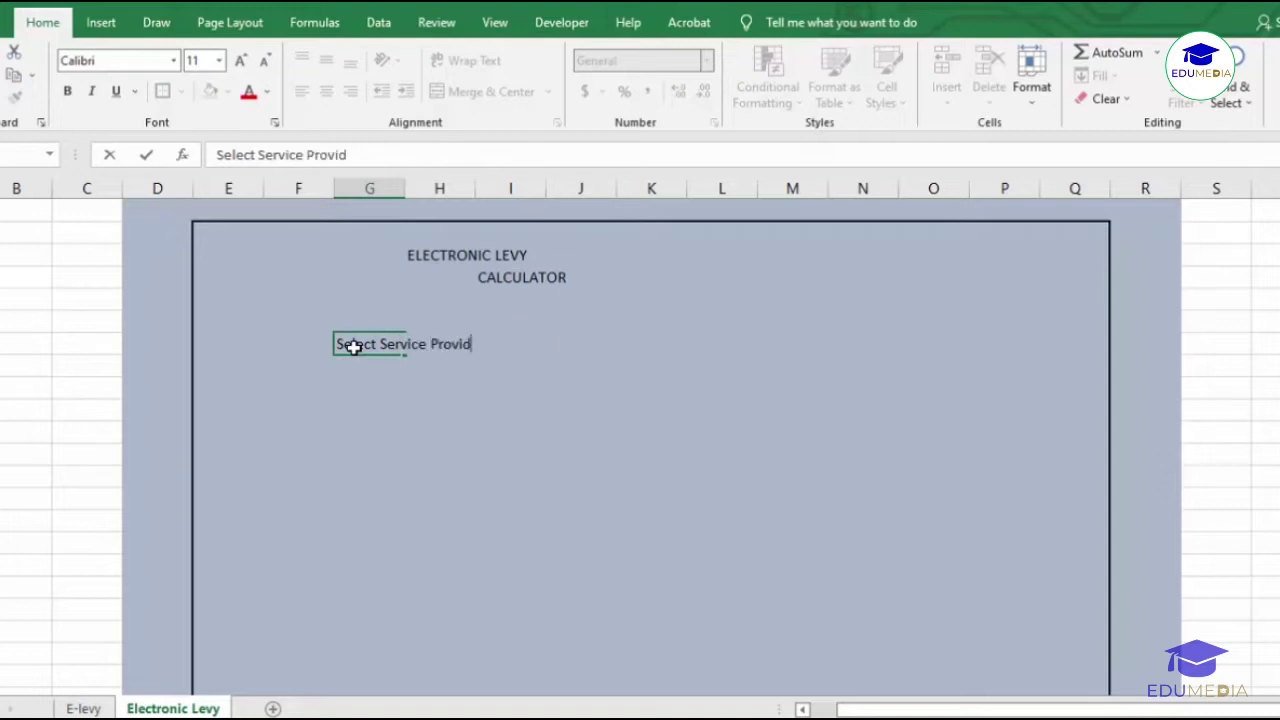
text(er:)
key(Return)
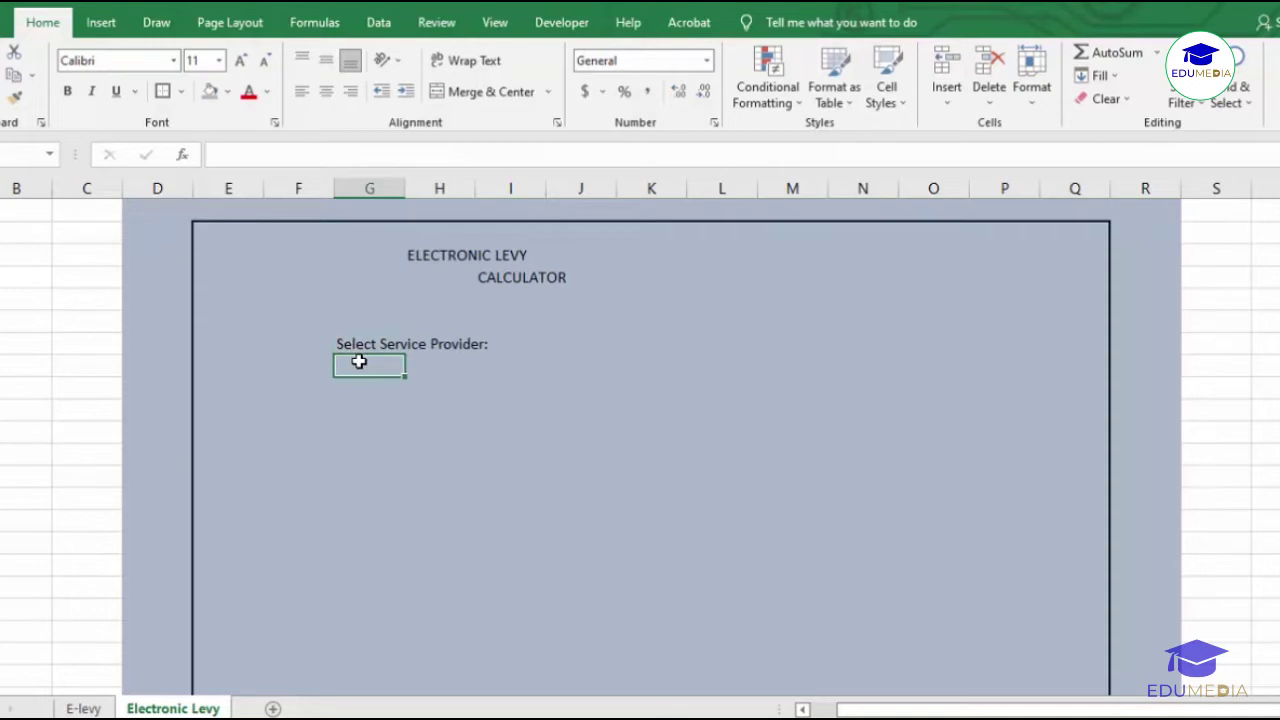
Step: Fill the columns G and H cells directly below the "Select Service Provider:" label with light grey
drag(354, 363, 494, 357)
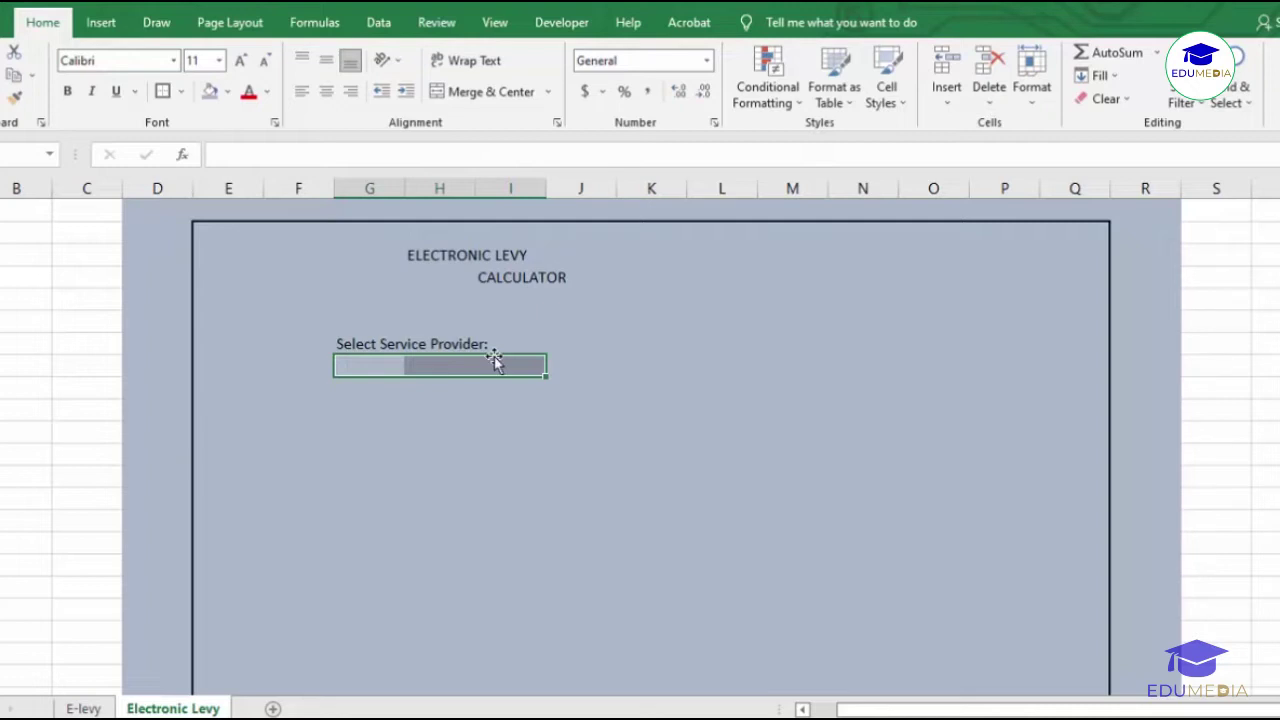
click(352, 362)
drag(352, 363, 434, 365)
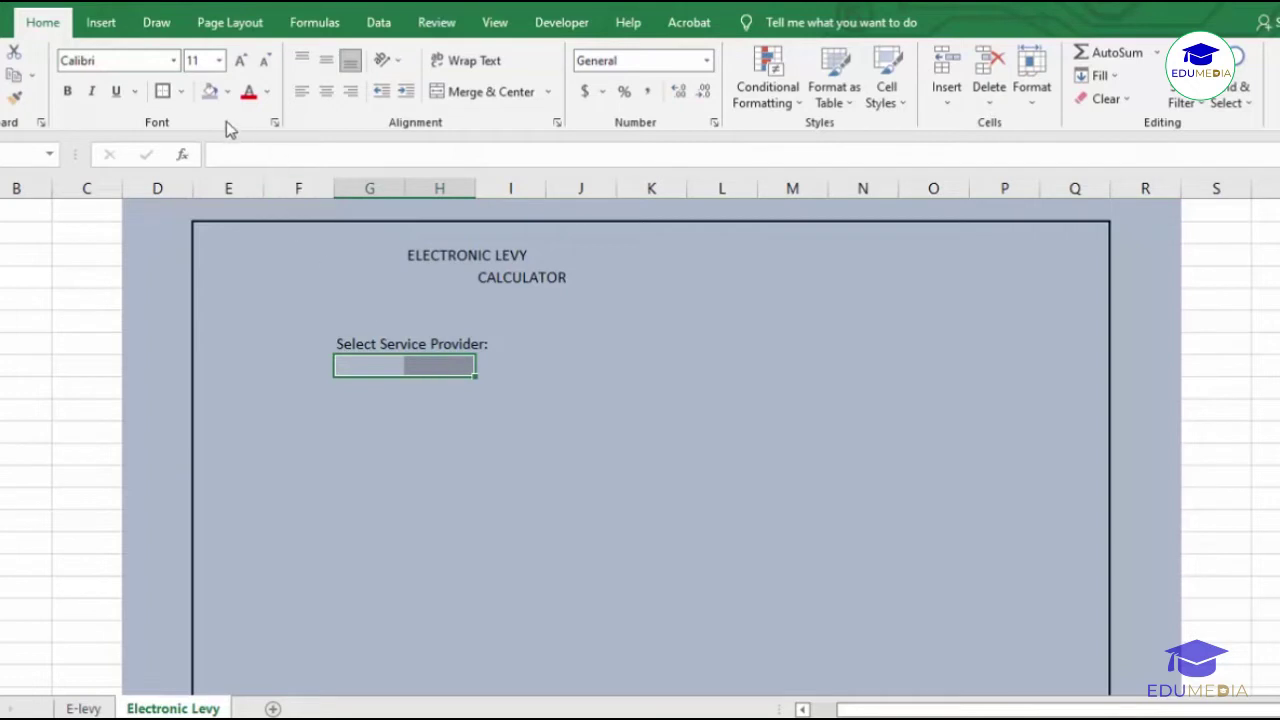
click(227, 91)
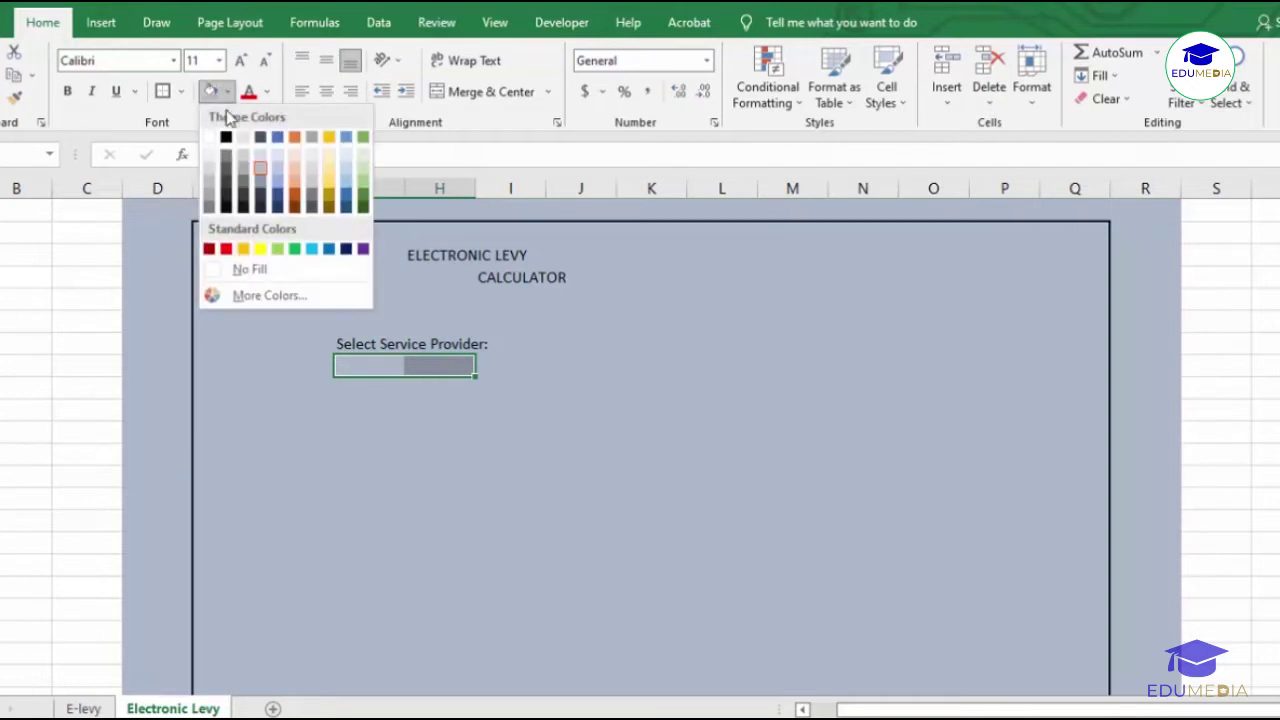
click(209, 171)
click(570, 390)
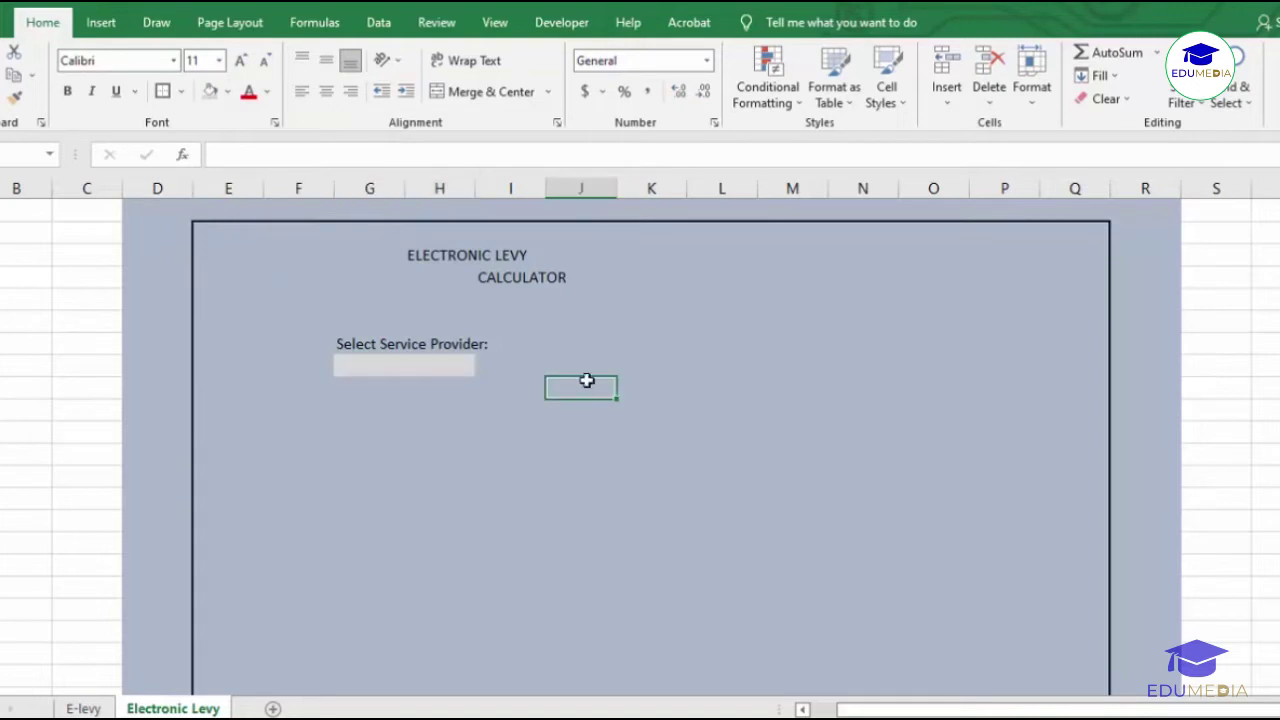
Step: Enter the label "Amount to Send:" in column M, in the same row as "Select Service Provider:"
click(834, 343)
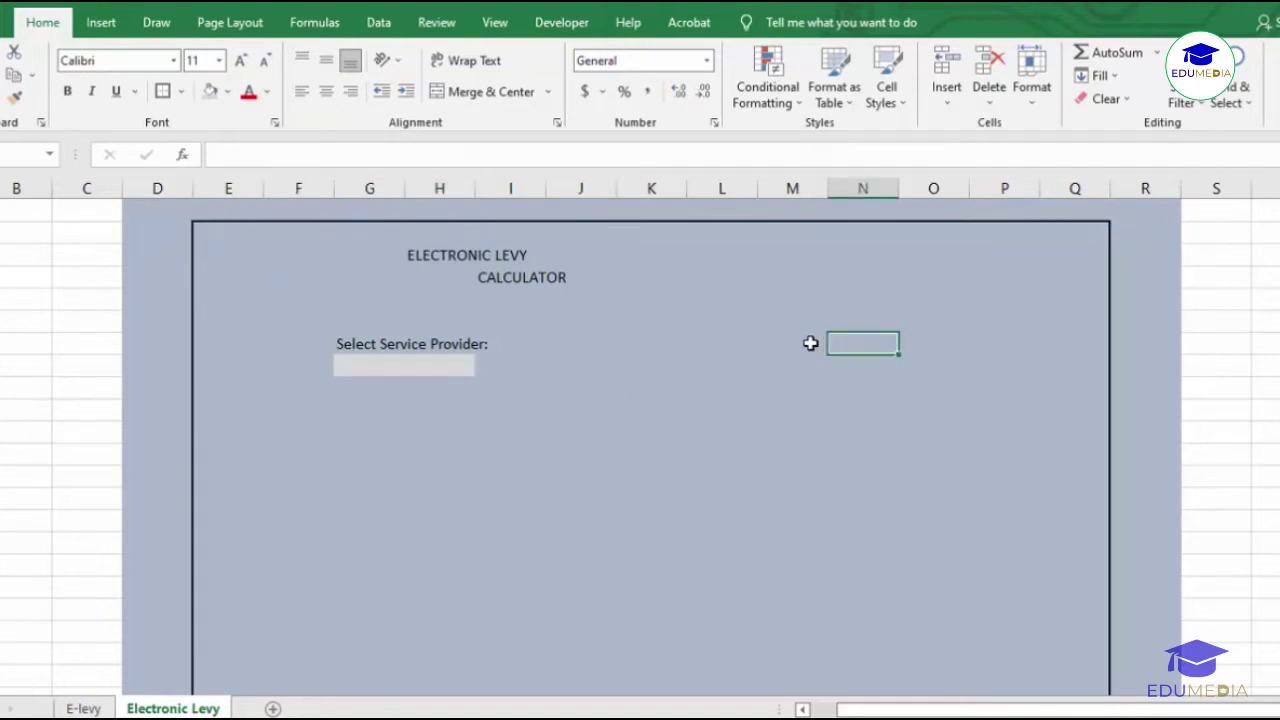
click(810, 343)
text(Amount to)
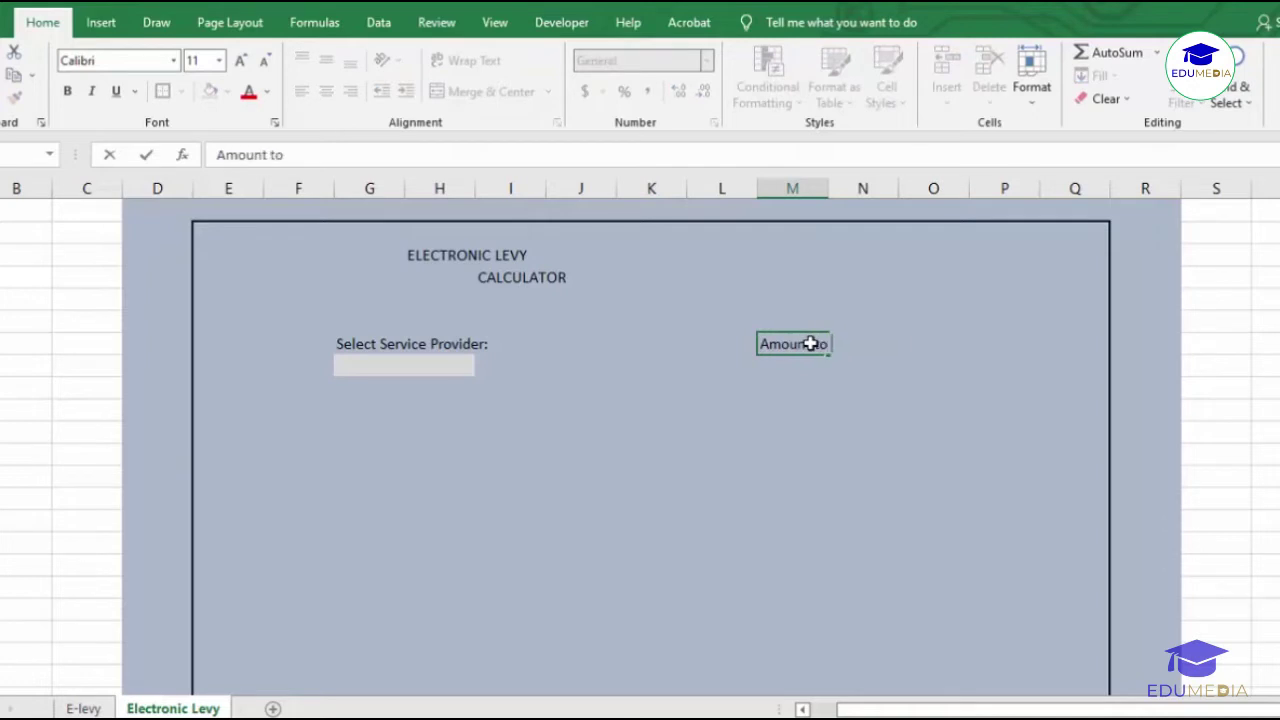
text( Send:)
Step: Fill the columns M and N cells directly below the "Amount to Send:" label with the same light grey
click(812, 372)
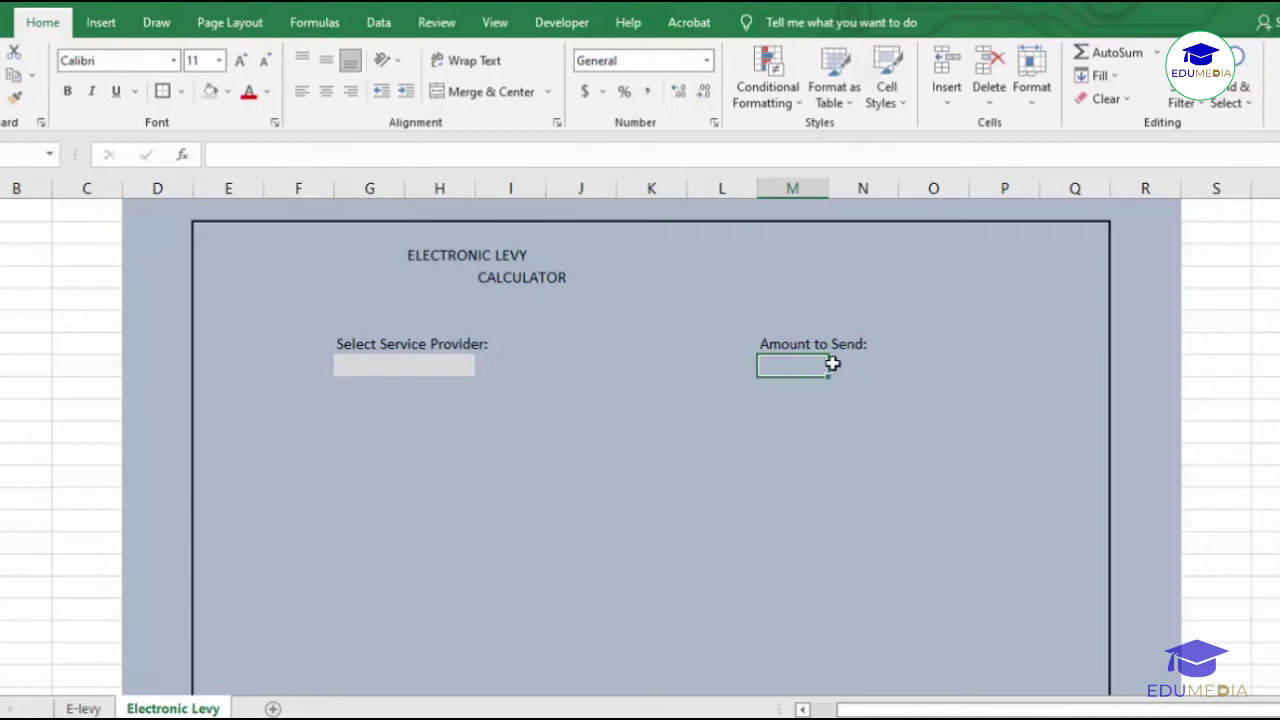
drag(831, 366, 857, 366)
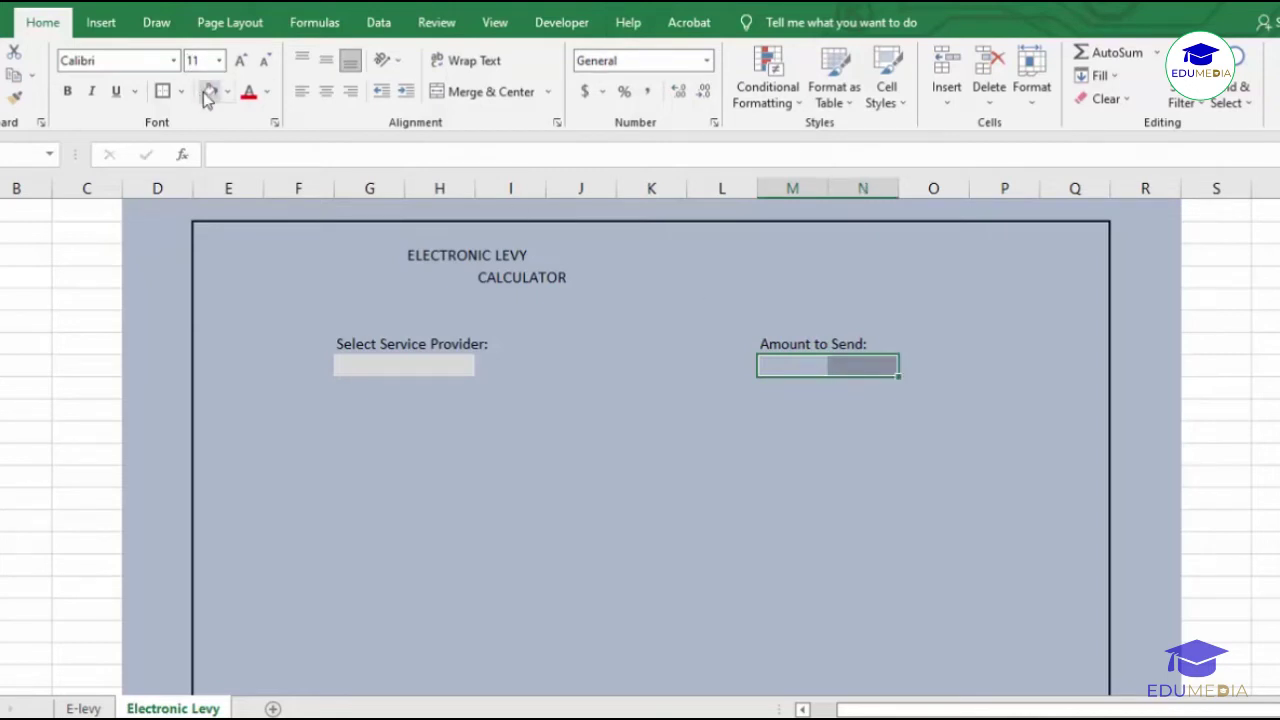
click(210, 91)
click(474, 412)
click(521, 456)
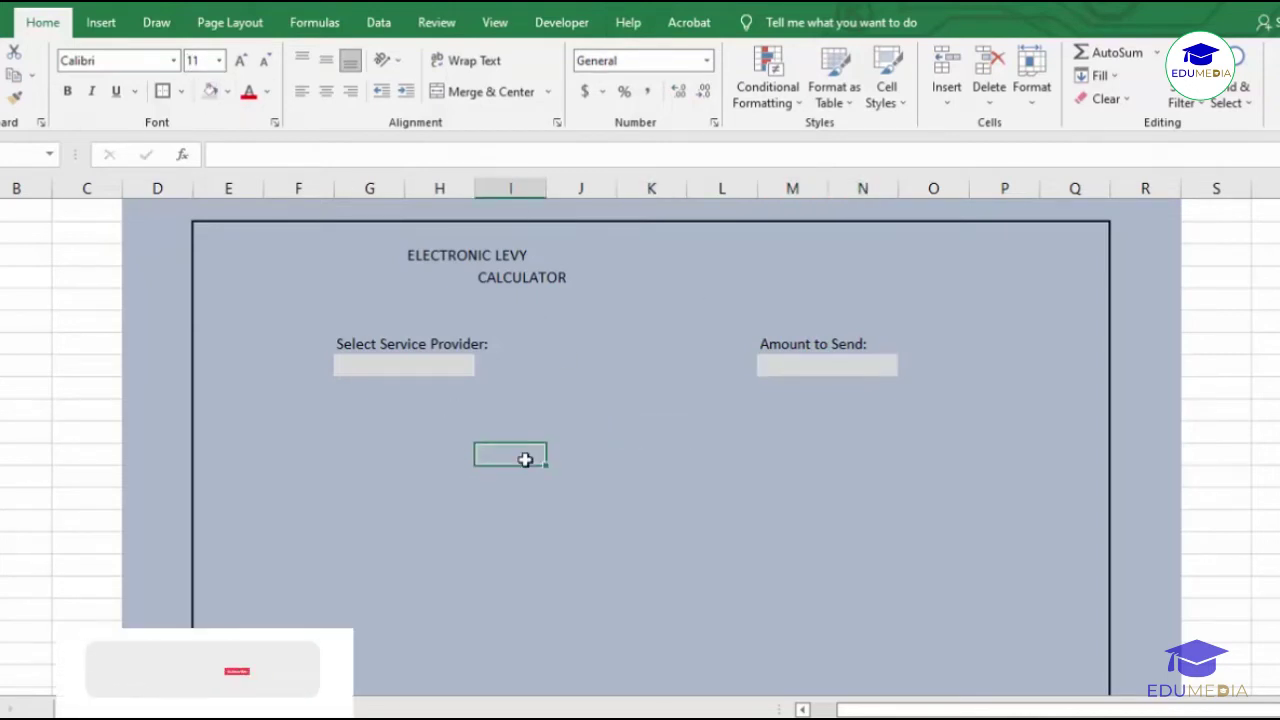
click(430, 365)
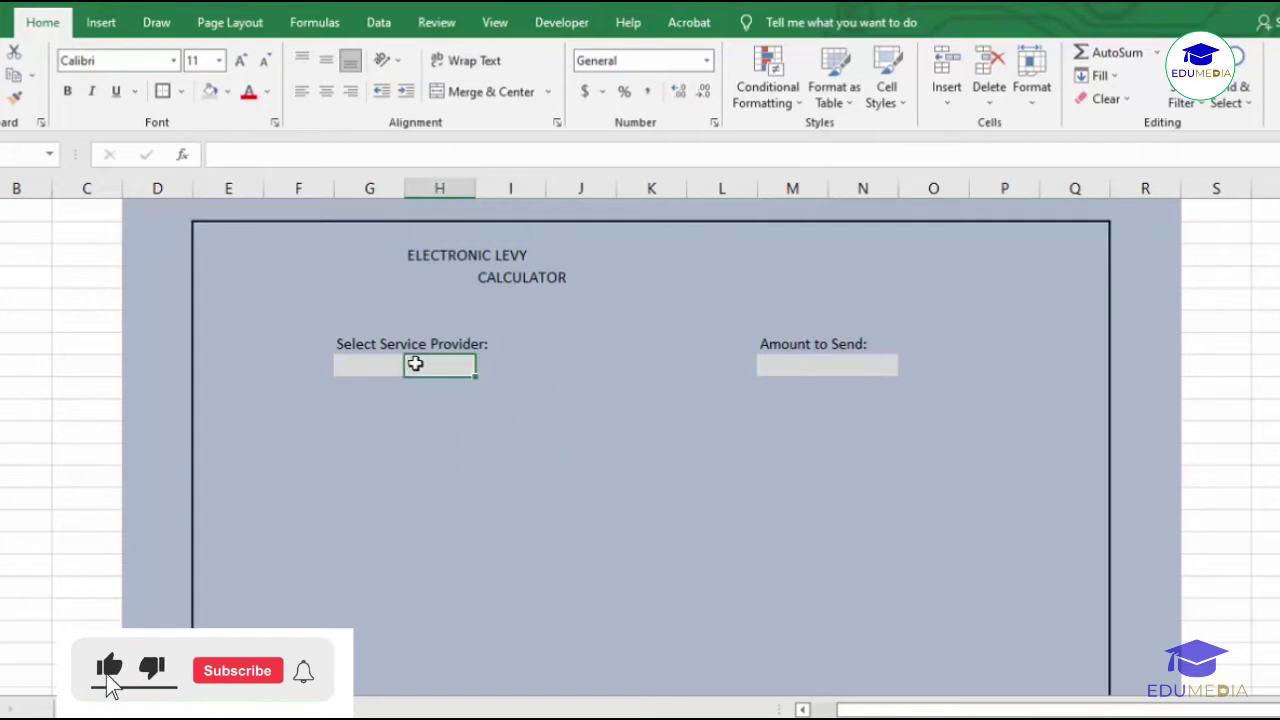
click(550, 368)
click(552, 451)
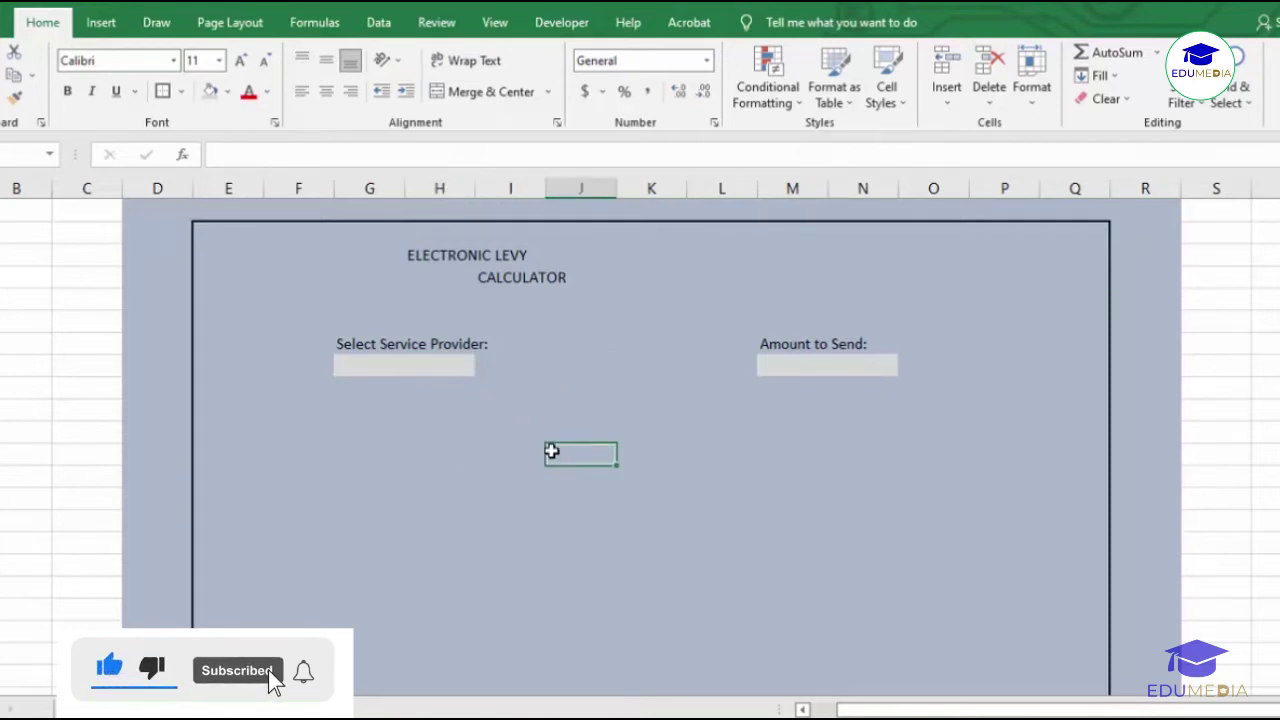
drag(484, 432, 717, 483)
Step: Enter the label TOTAL AMOUNT WITH CHARGES in column I, three rows below the light grey input fields
click(500, 426)
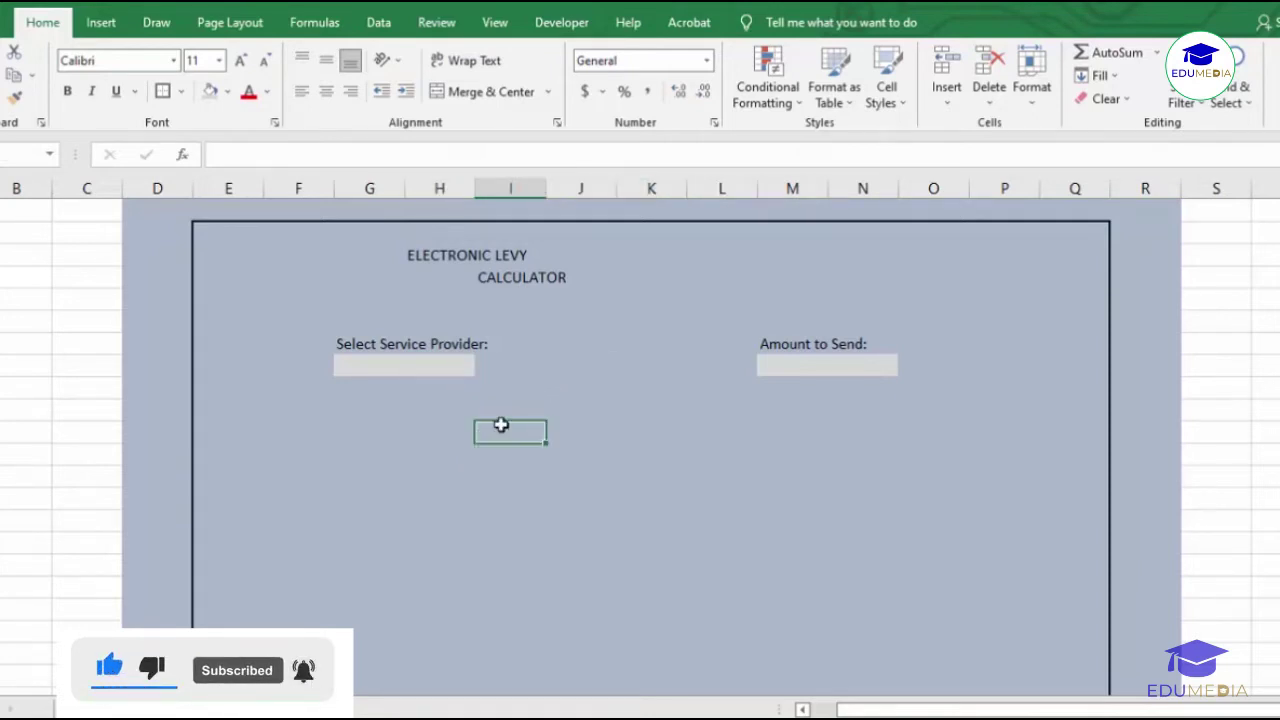
text(TOTAL)
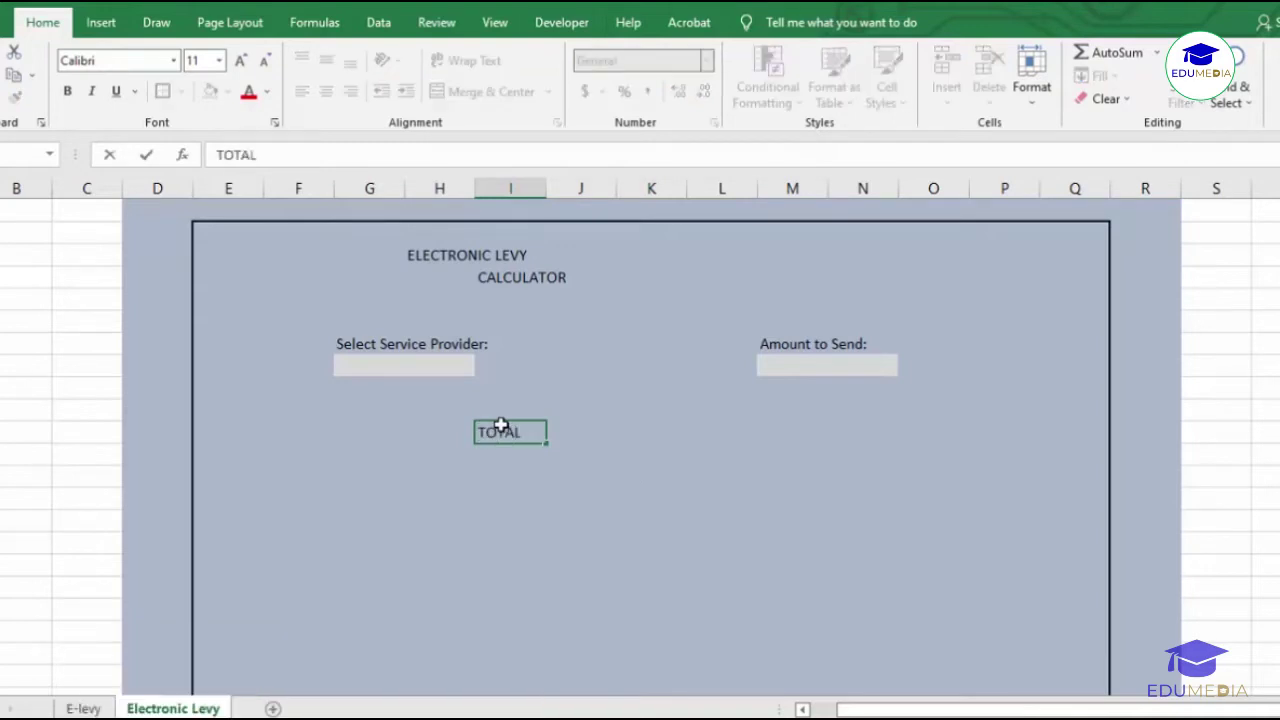
text( AMOUNT WITH CHARGES)
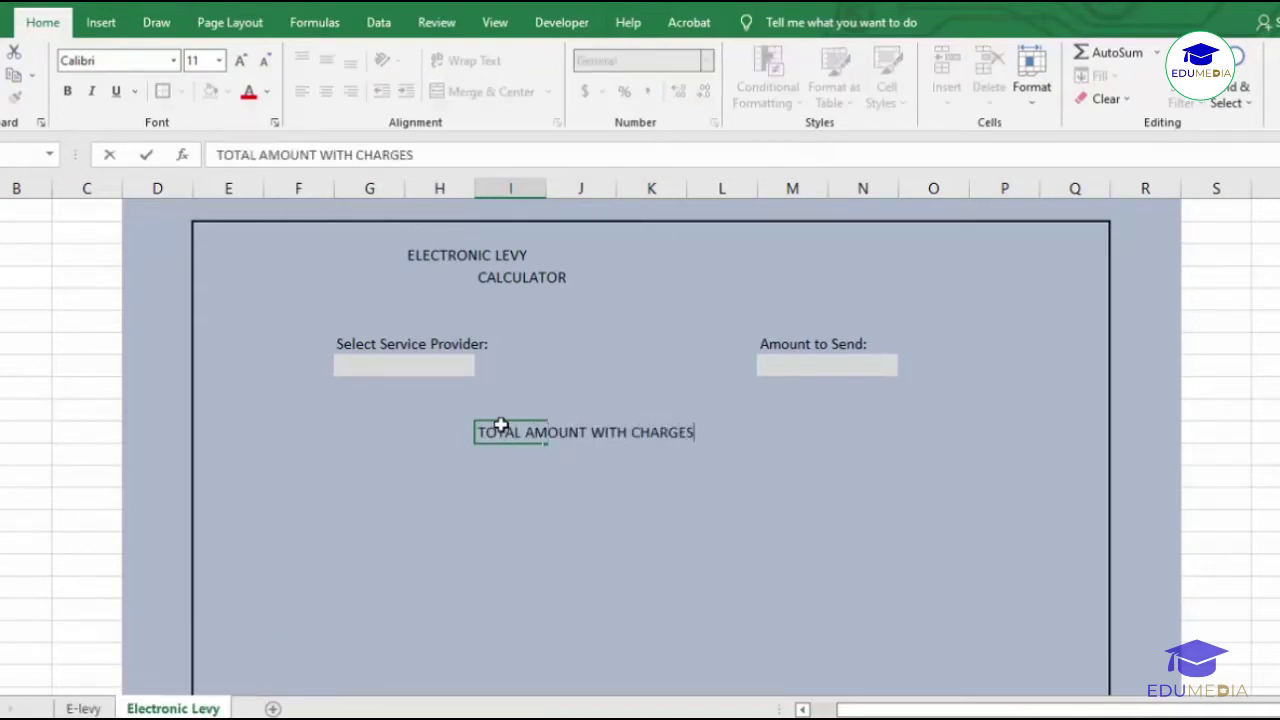
key(ctrl+Return)
key(Return)
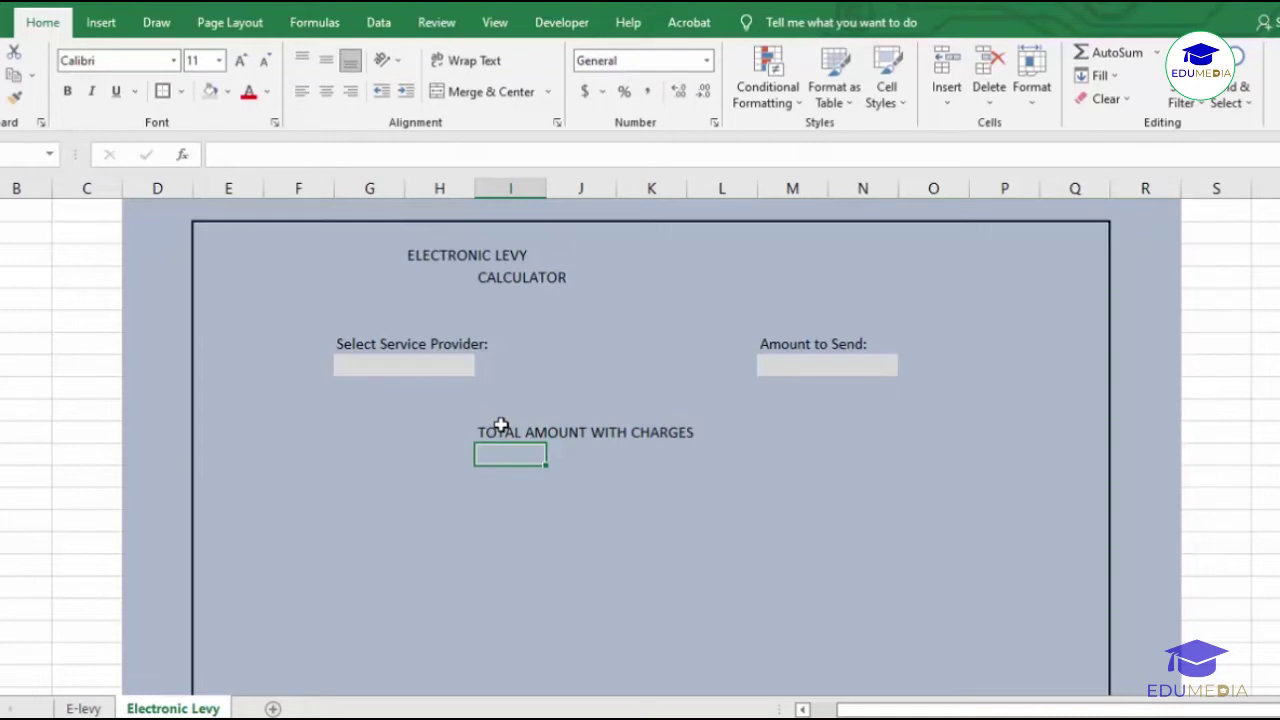
Step: Fill the two rows across columns I to L directly below the TOTAL AMOUNT WITH CHARGES label with dark blue
drag(490, 453, 703, 477)
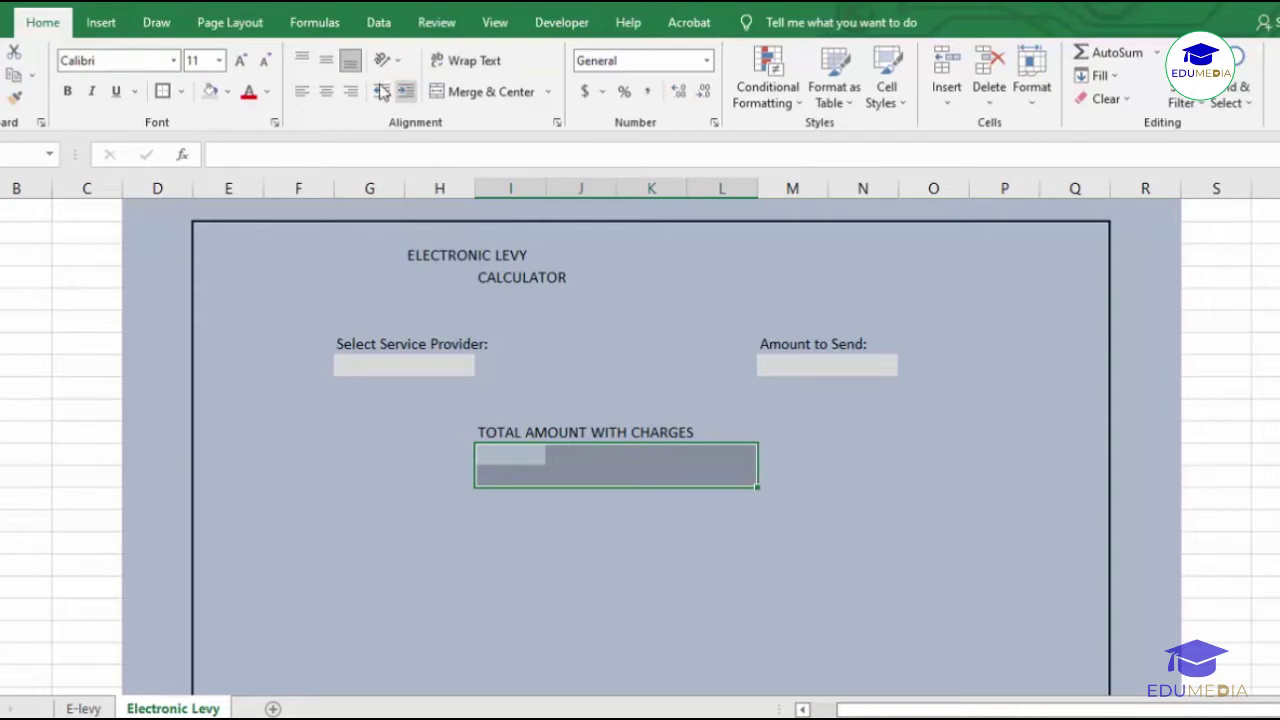
click(228, 91)
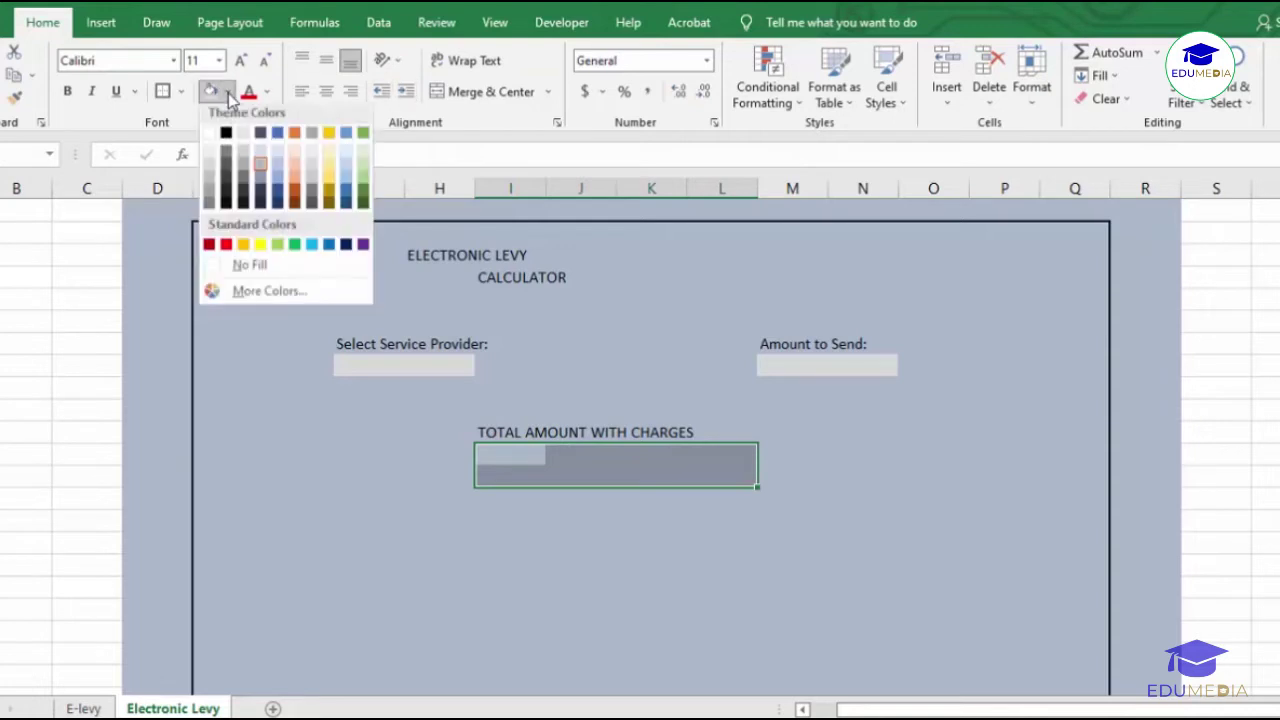
click(278, 212)
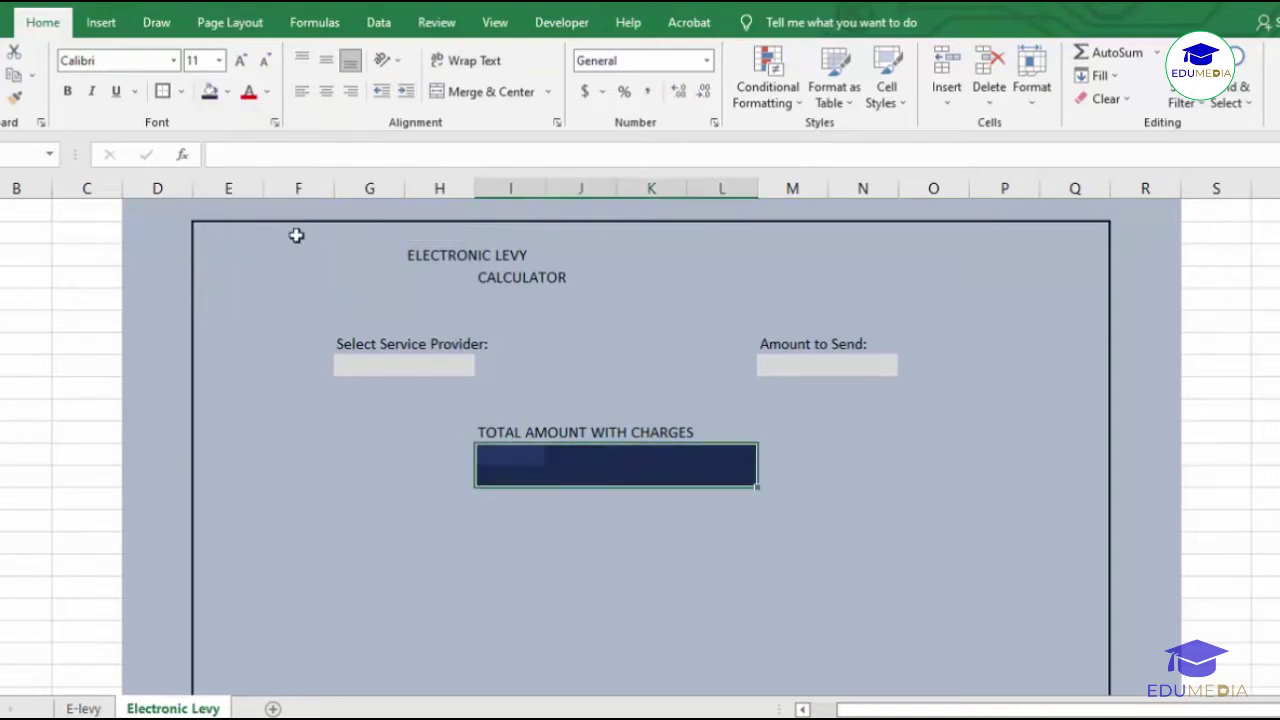
click(437, 520)
Step: Set the font colour of the first column I cell in the dark blue block to white
click(500, 461)
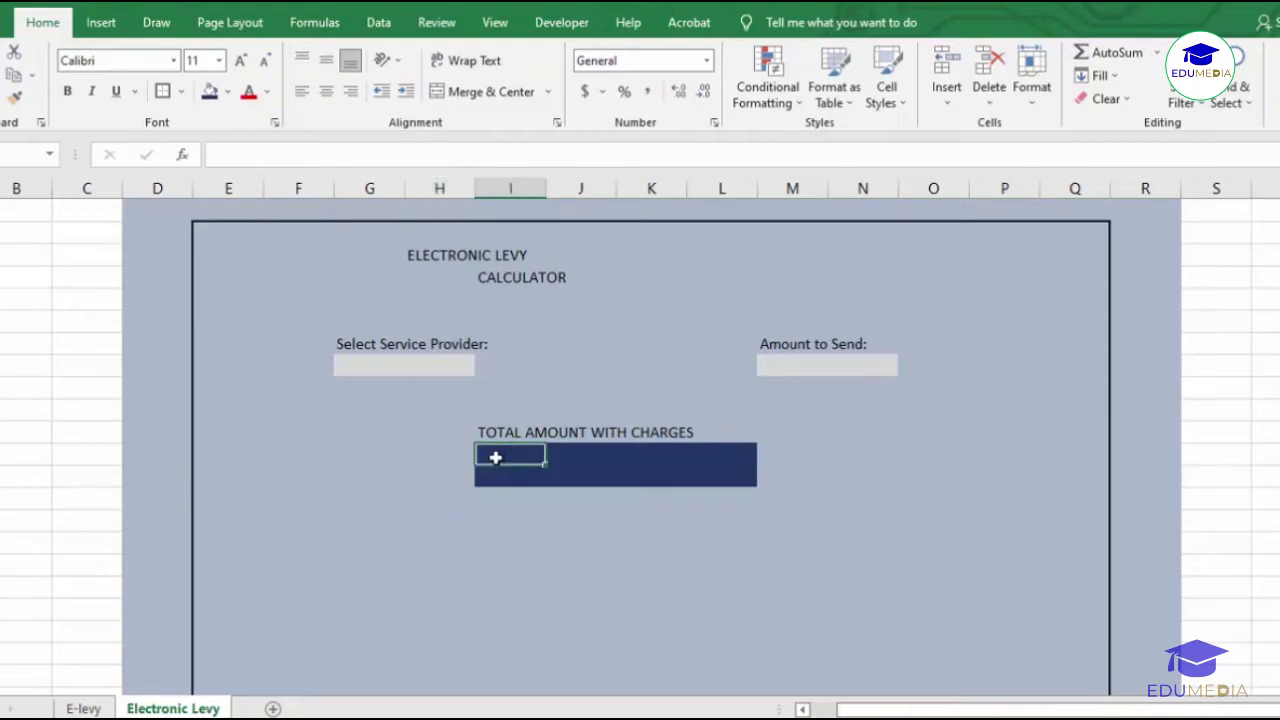
click(268, 93)
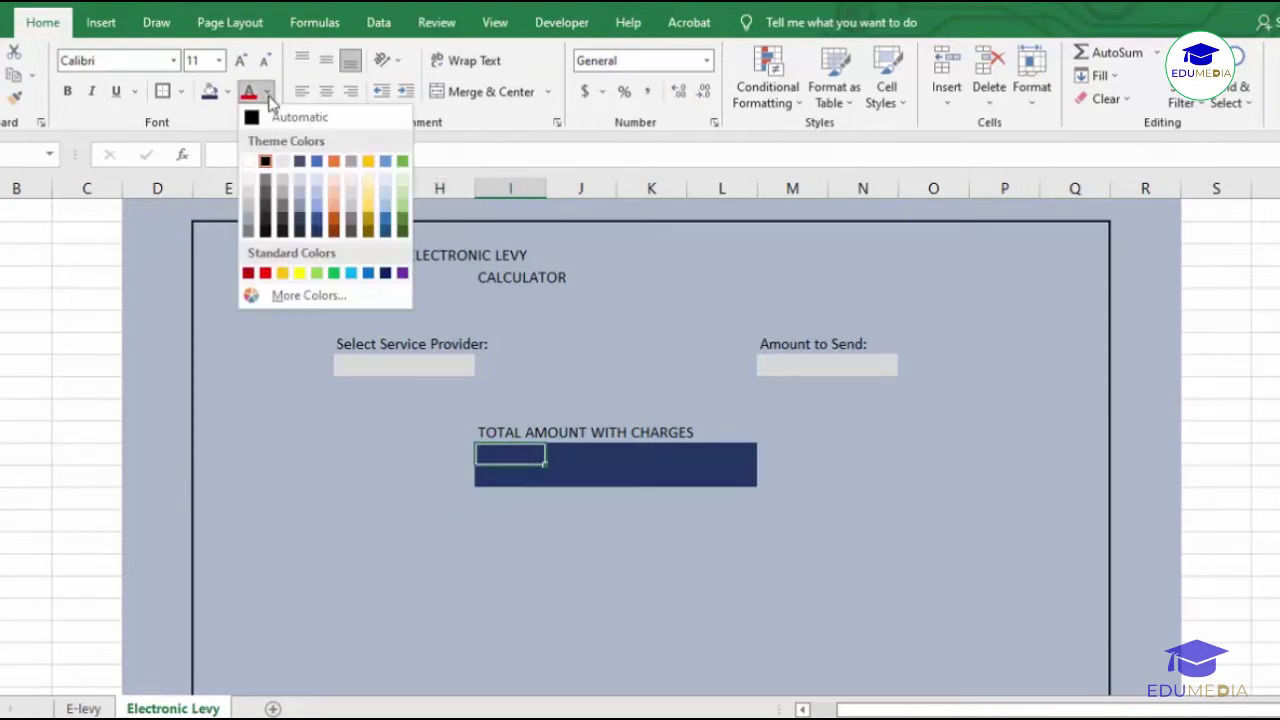
click(250, 163)
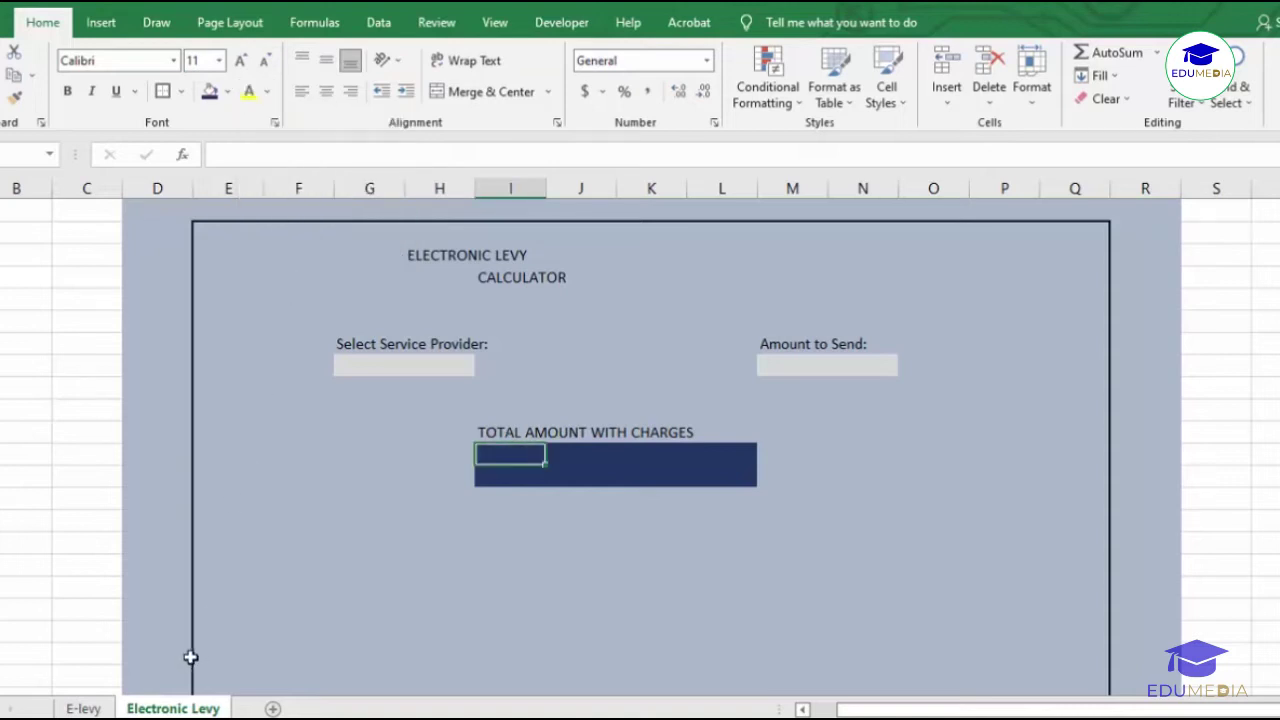
click(267, 92)
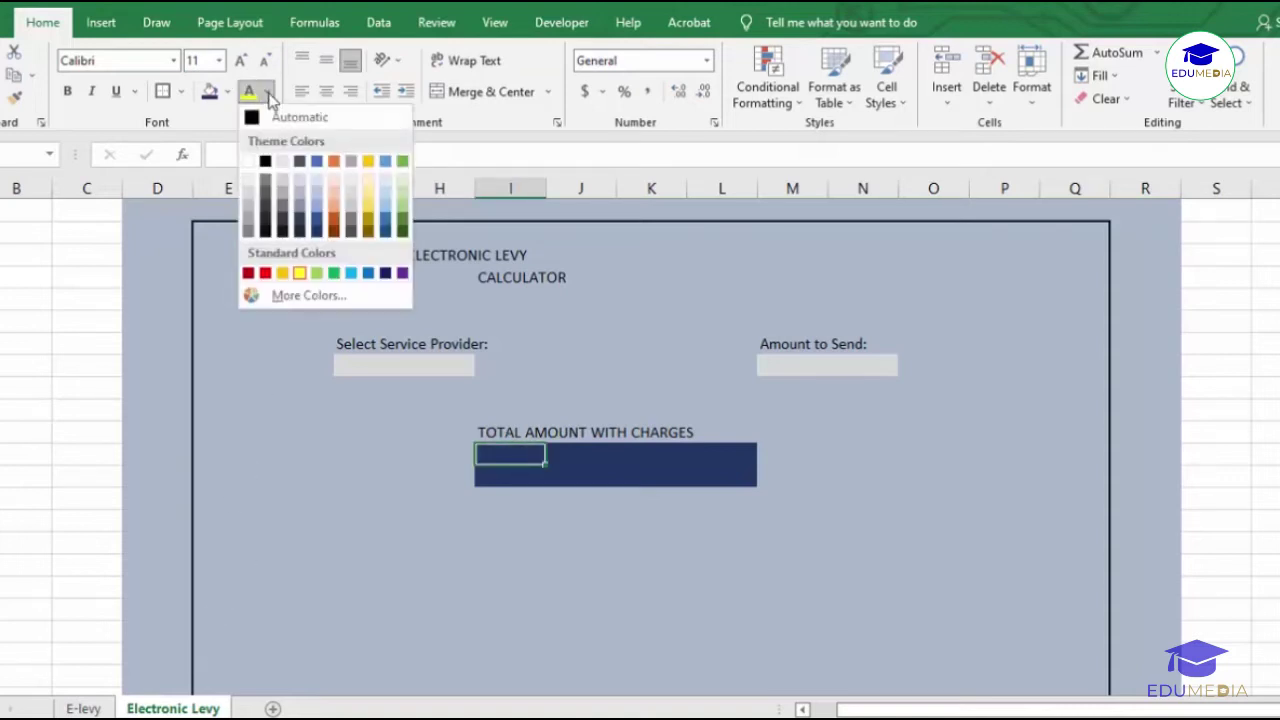
click(257, 162)
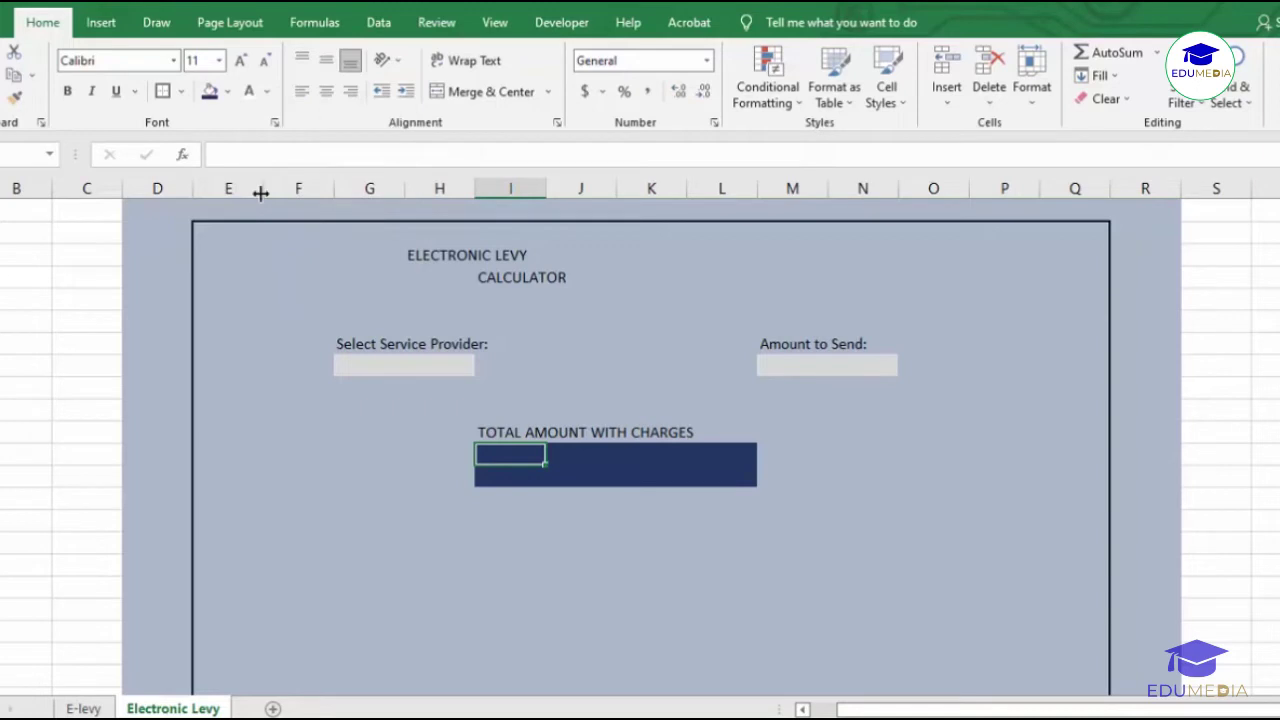
click(370, 361)
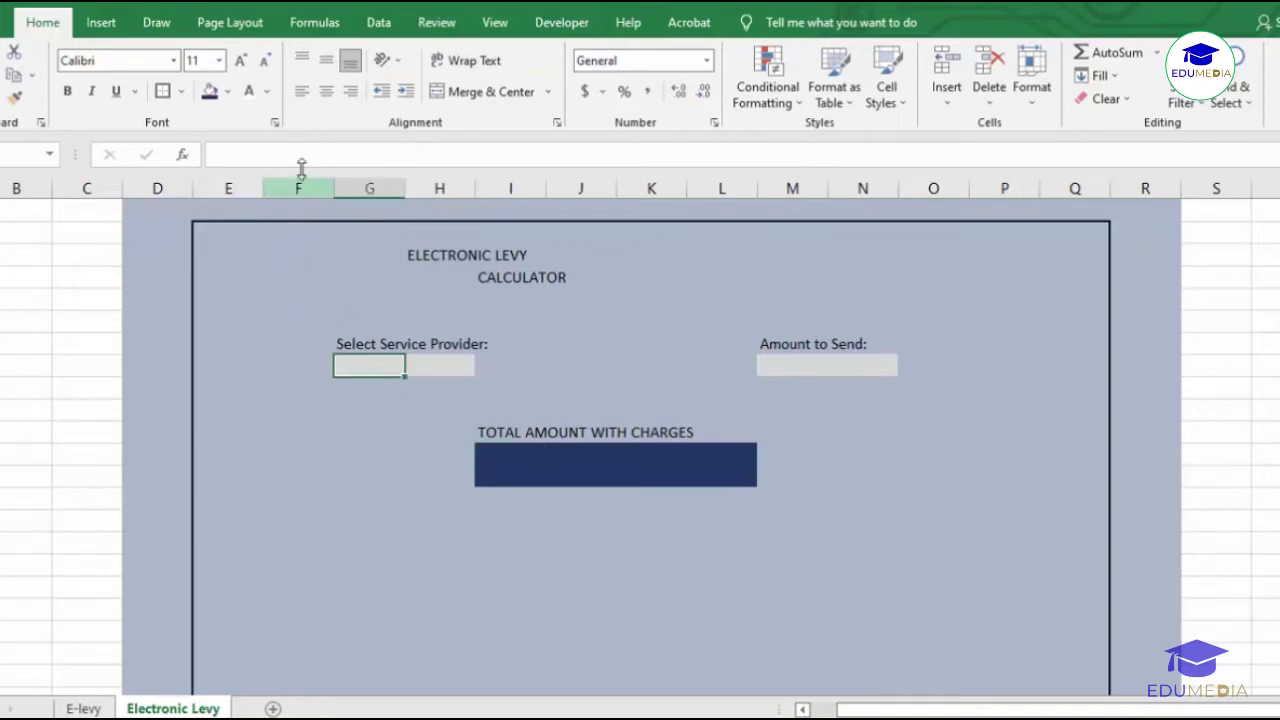
click(267, 92)
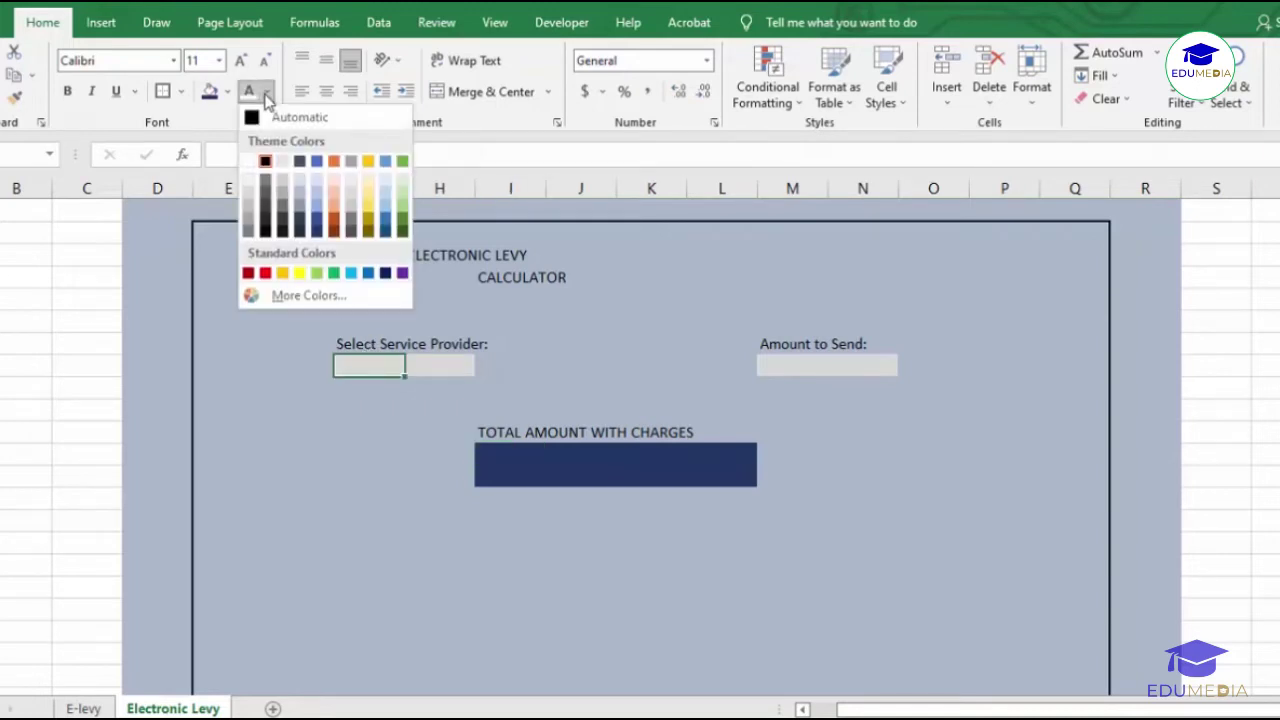
key(Escape)
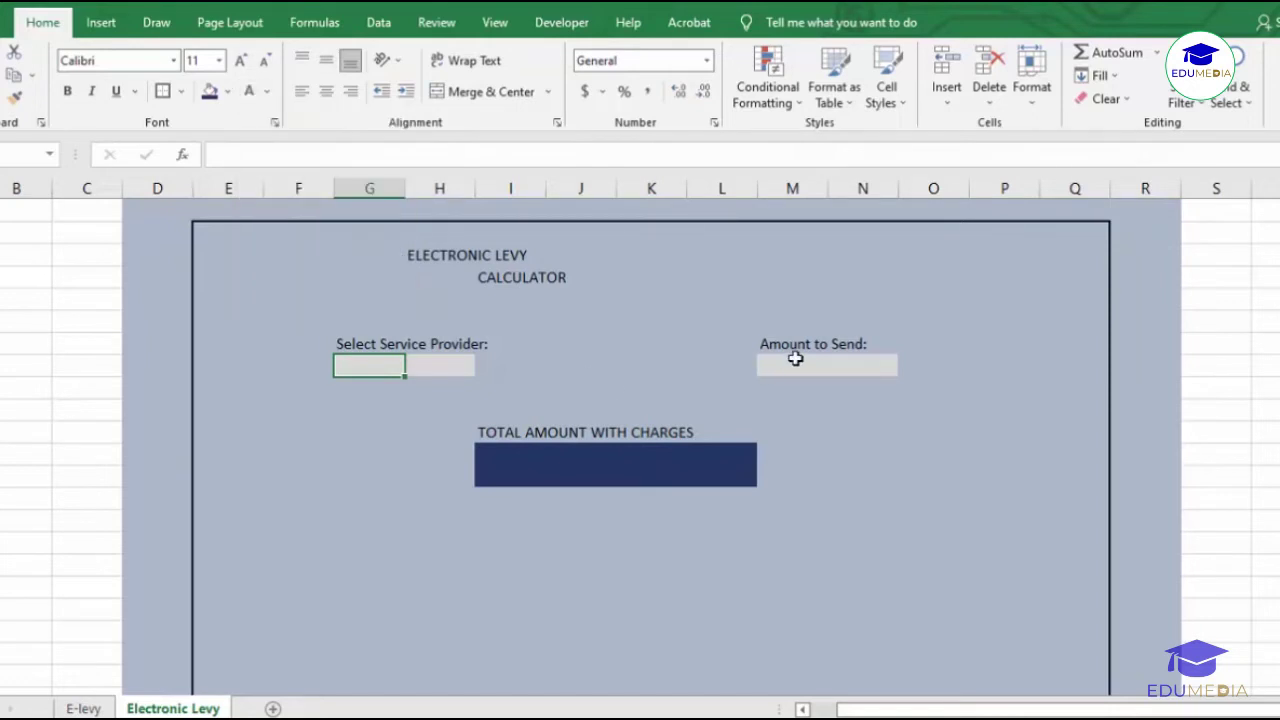
Step: Set the font colour of the column G input cell below the "Select Service Provider:" label to dark blue
click(268, 98)
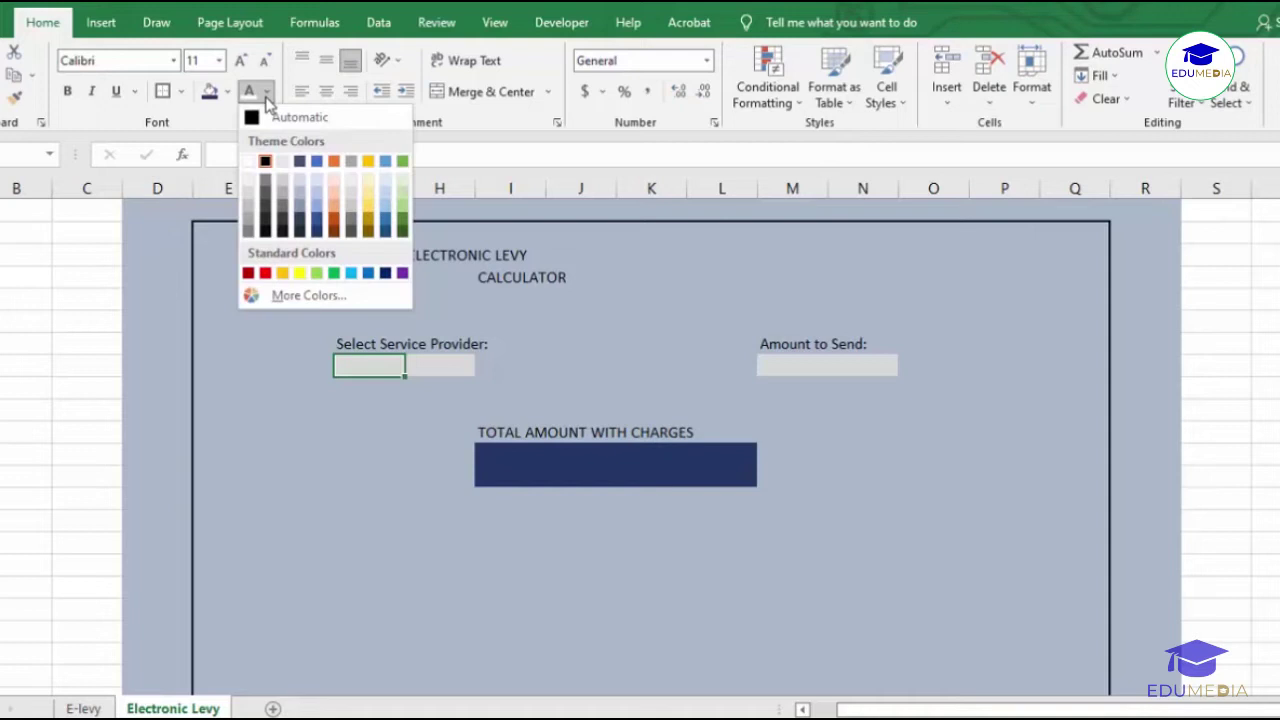
click(315, 236)
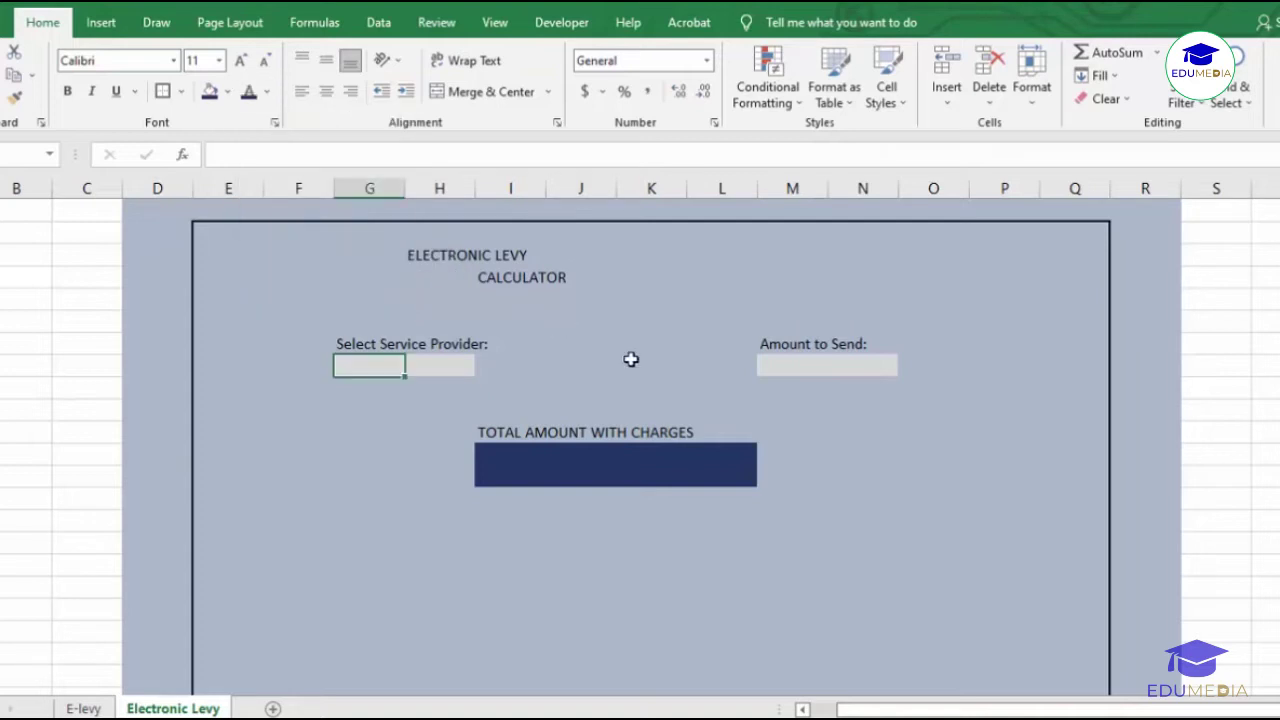
click(781, 363)
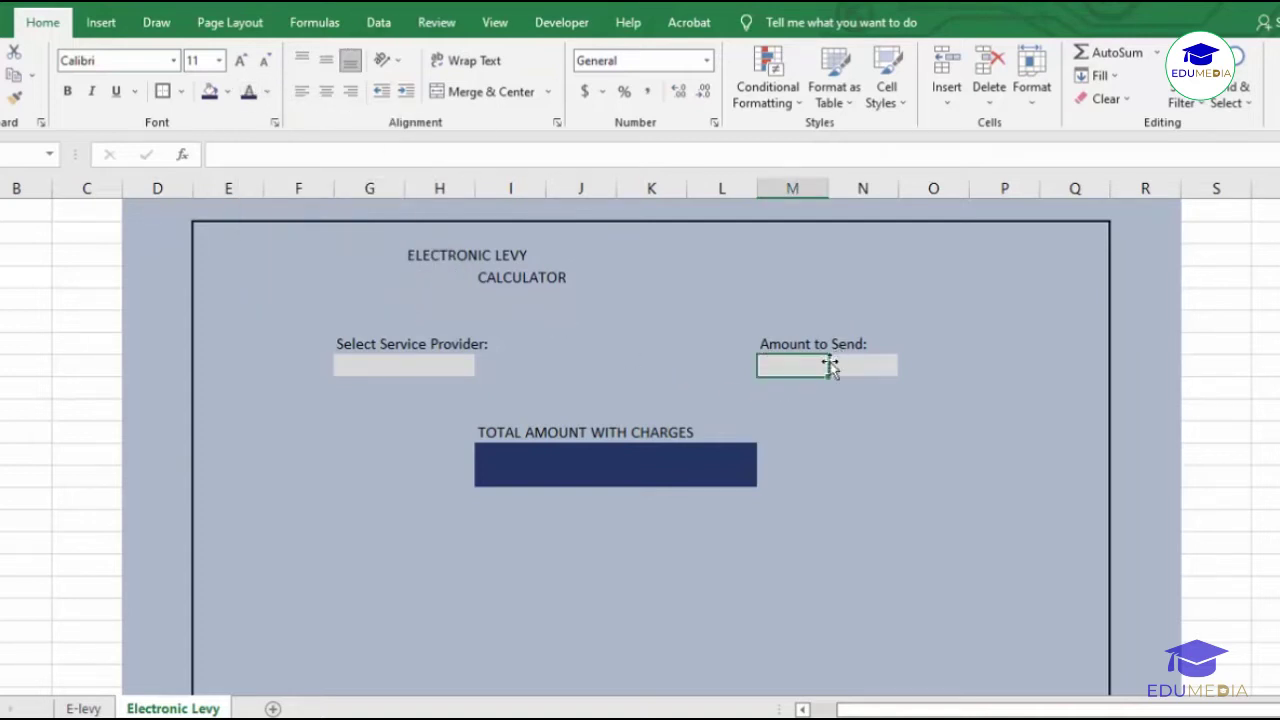
text(500)
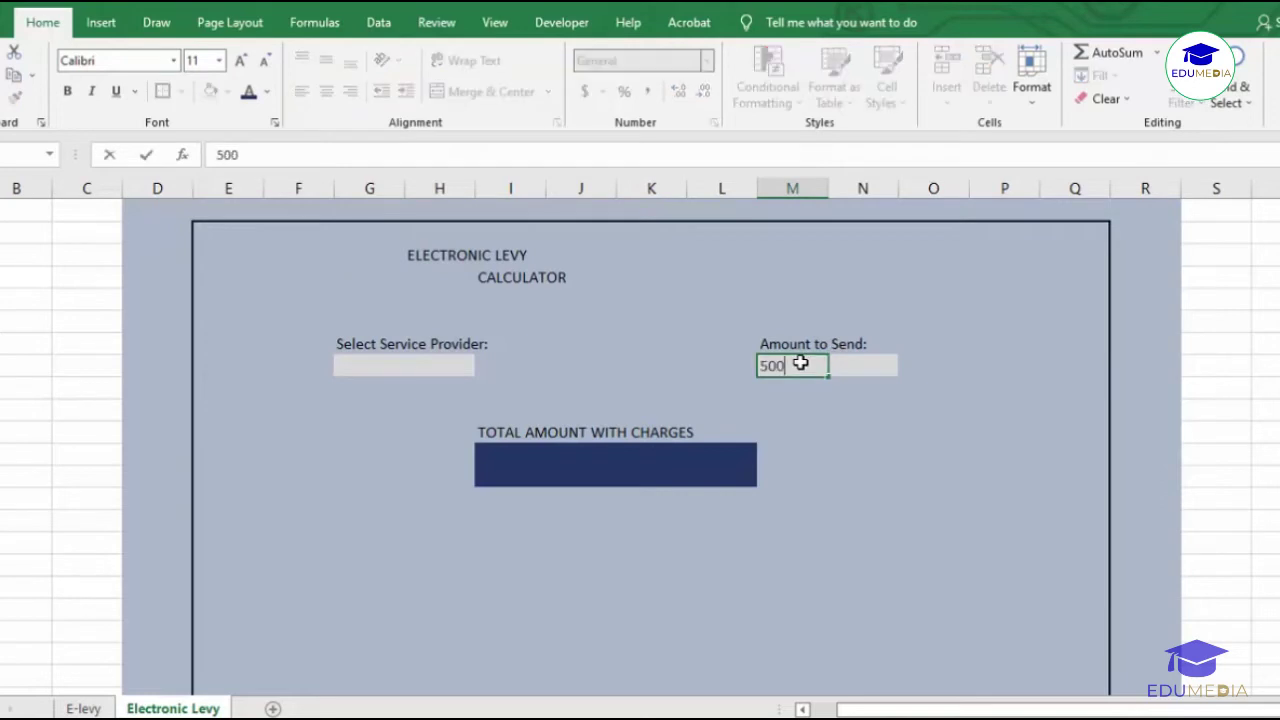
key(BackSpace)
key(BackSpace)
key(Return)
click(776, 363)
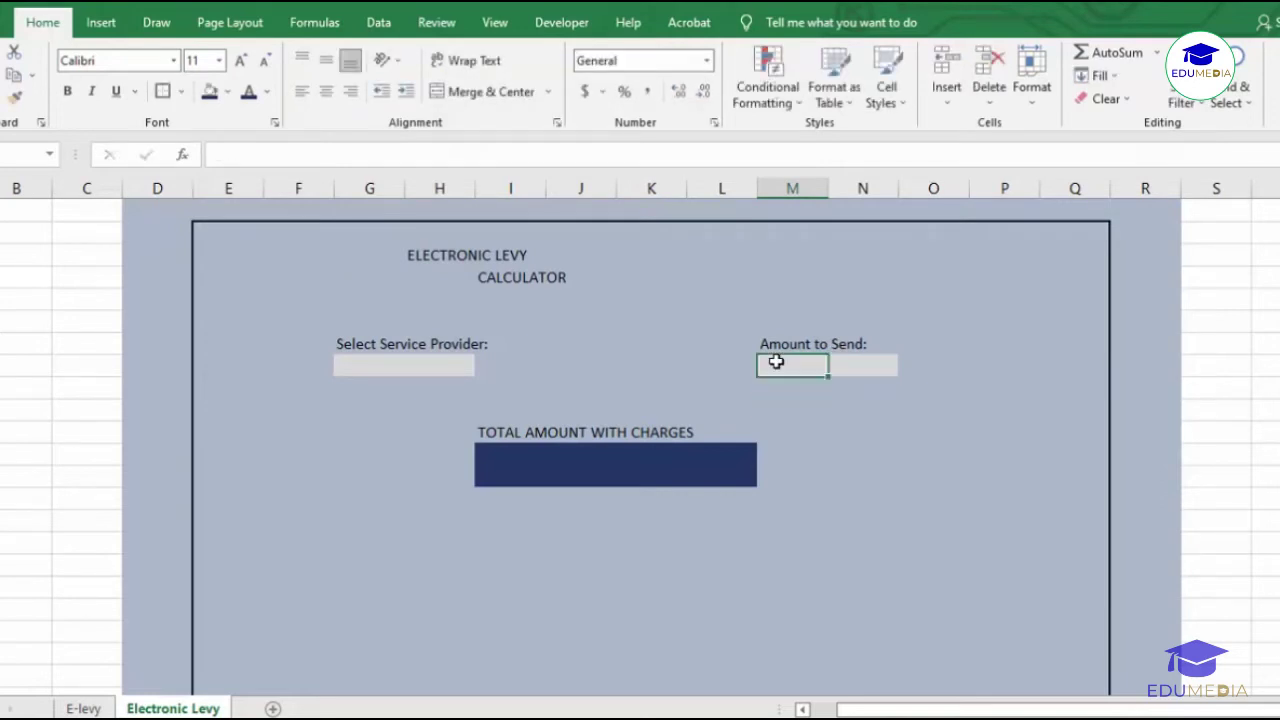
click(372, 368)
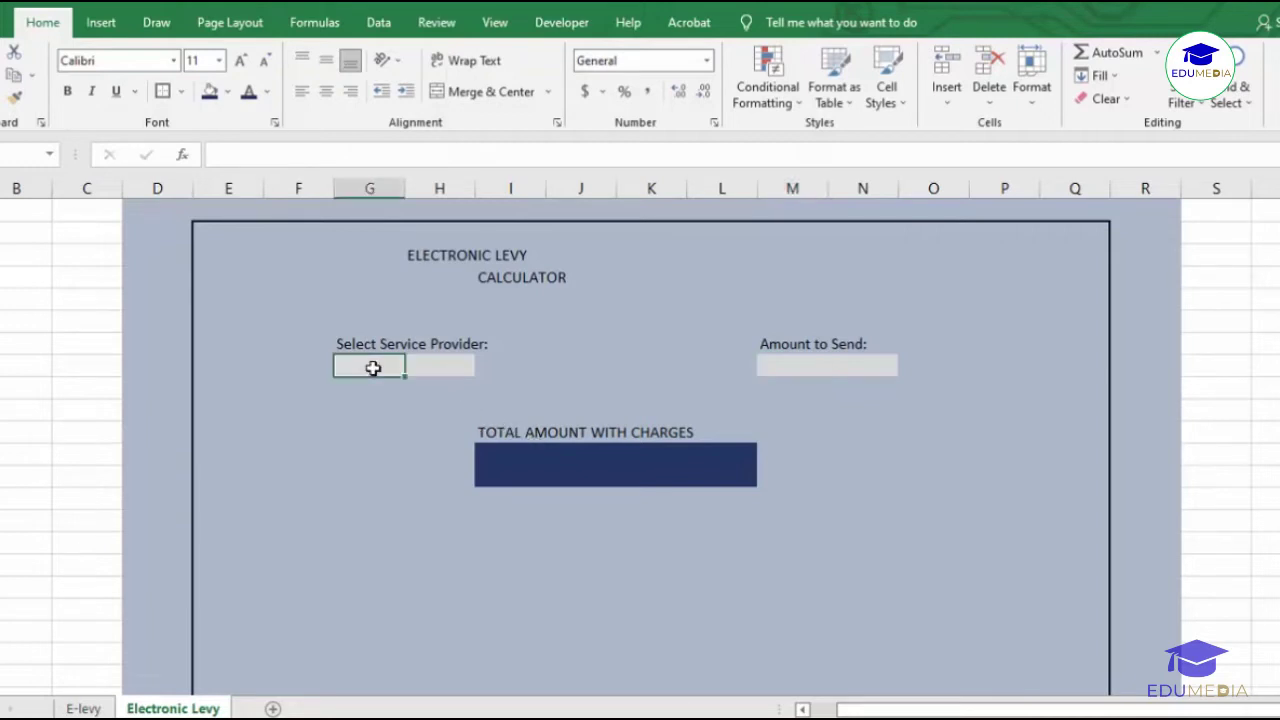
text(MT)
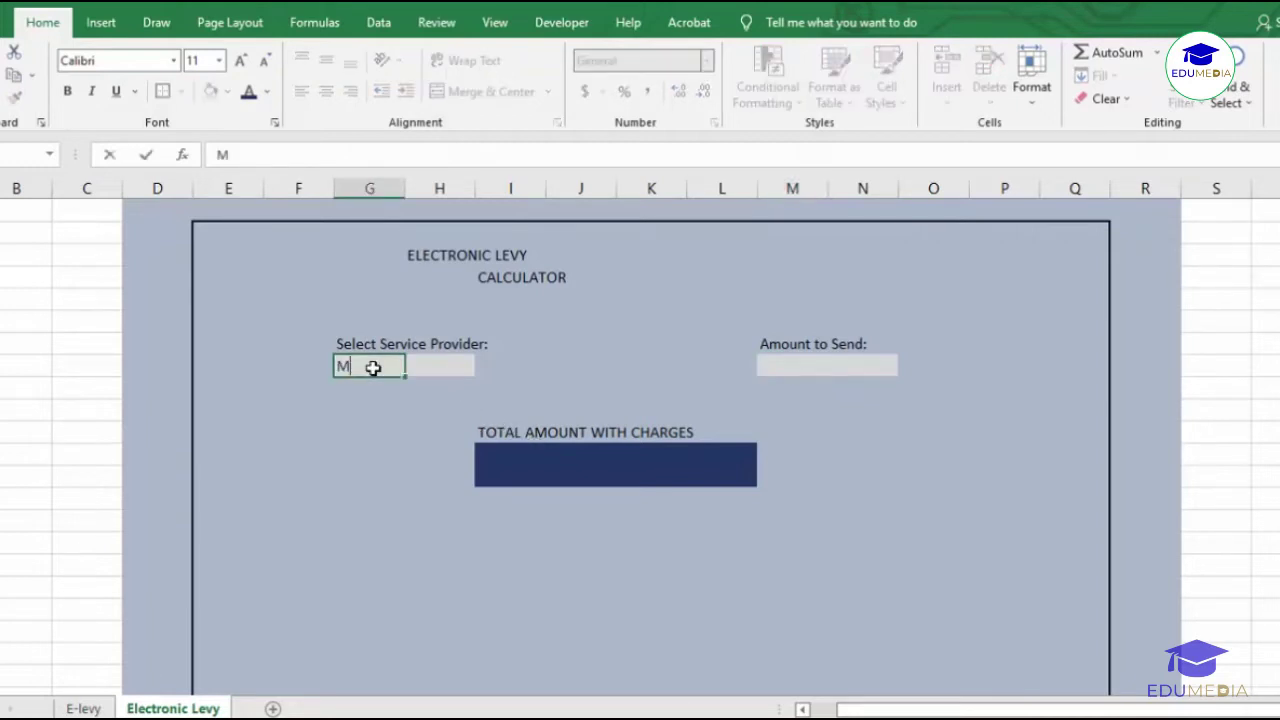
key(BackSpace)
key(BackSpace)
click(378, 408)
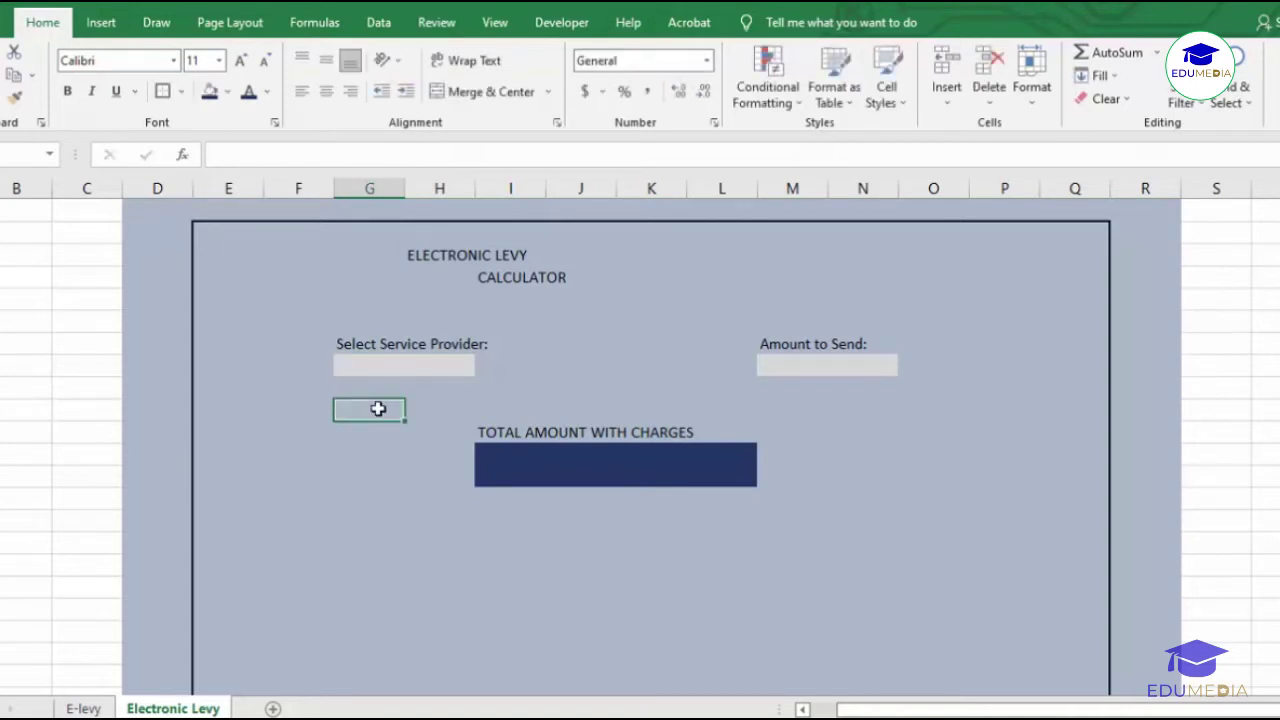
Step: Enter the label Breakdown: in column I, in the third row below the dark blue block
click(436, 462)
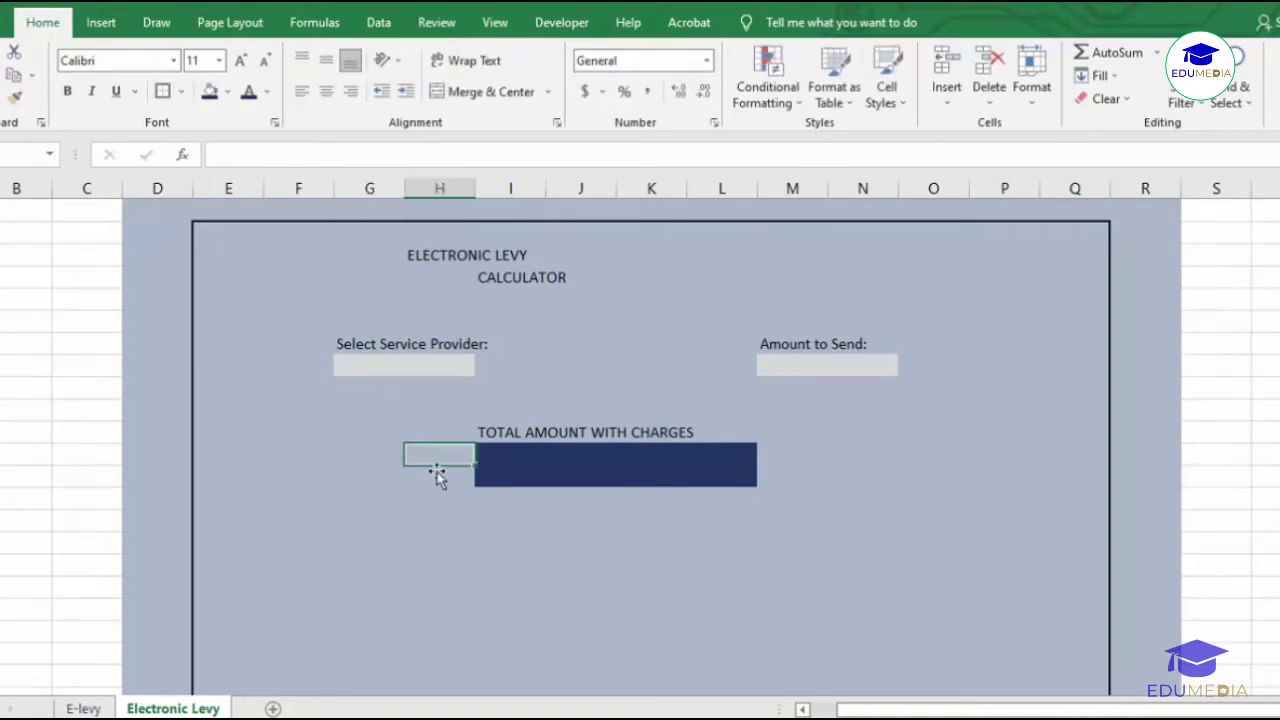
click(497, 603)
click(472, 568)
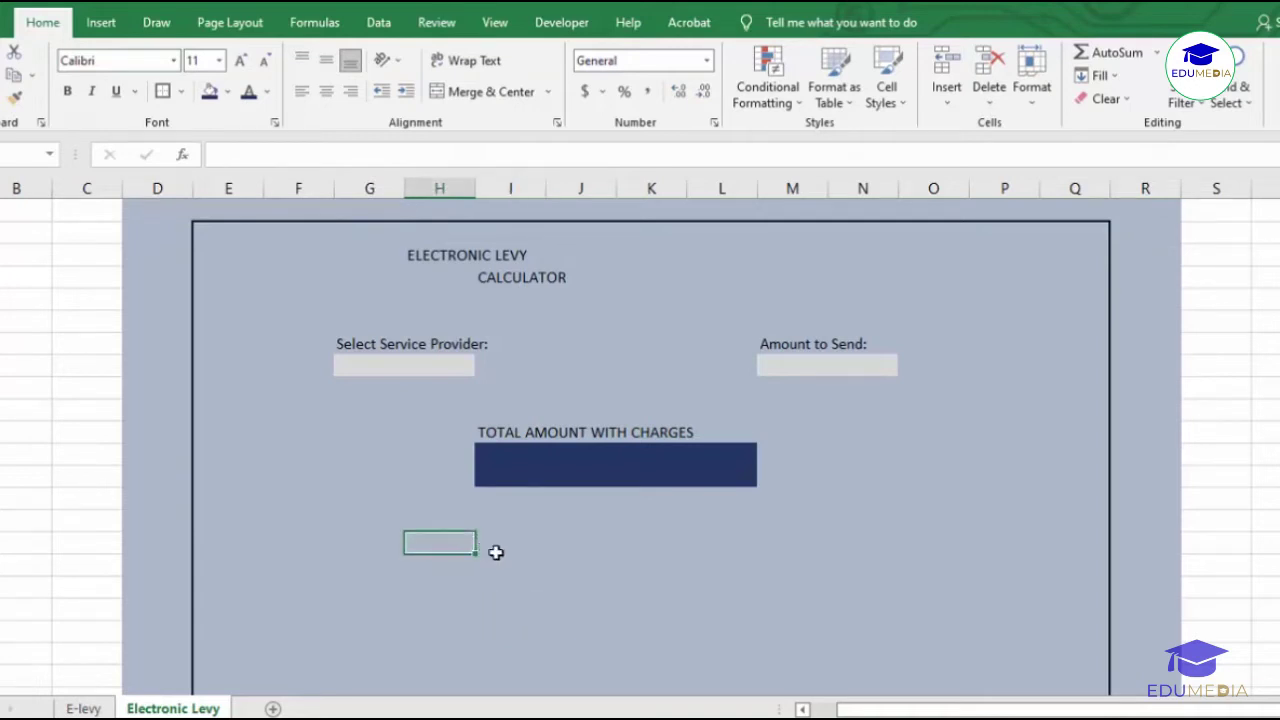
click(496, 550)
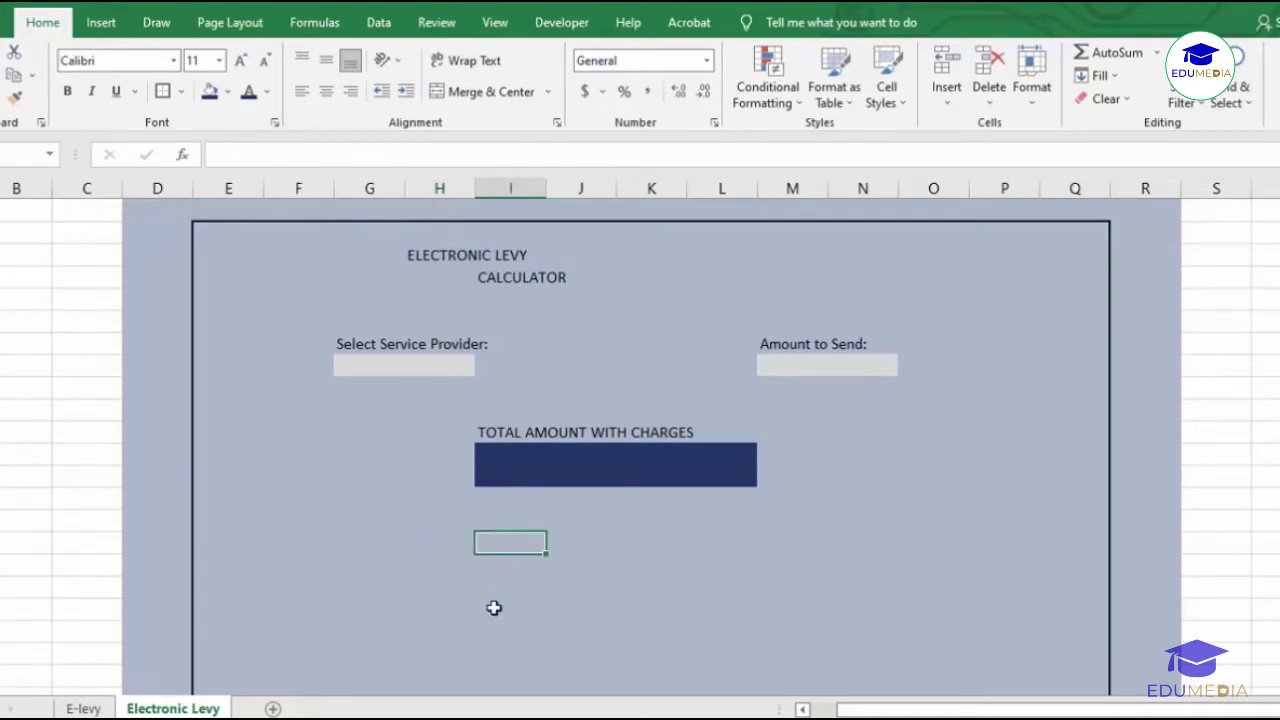
text(Break)
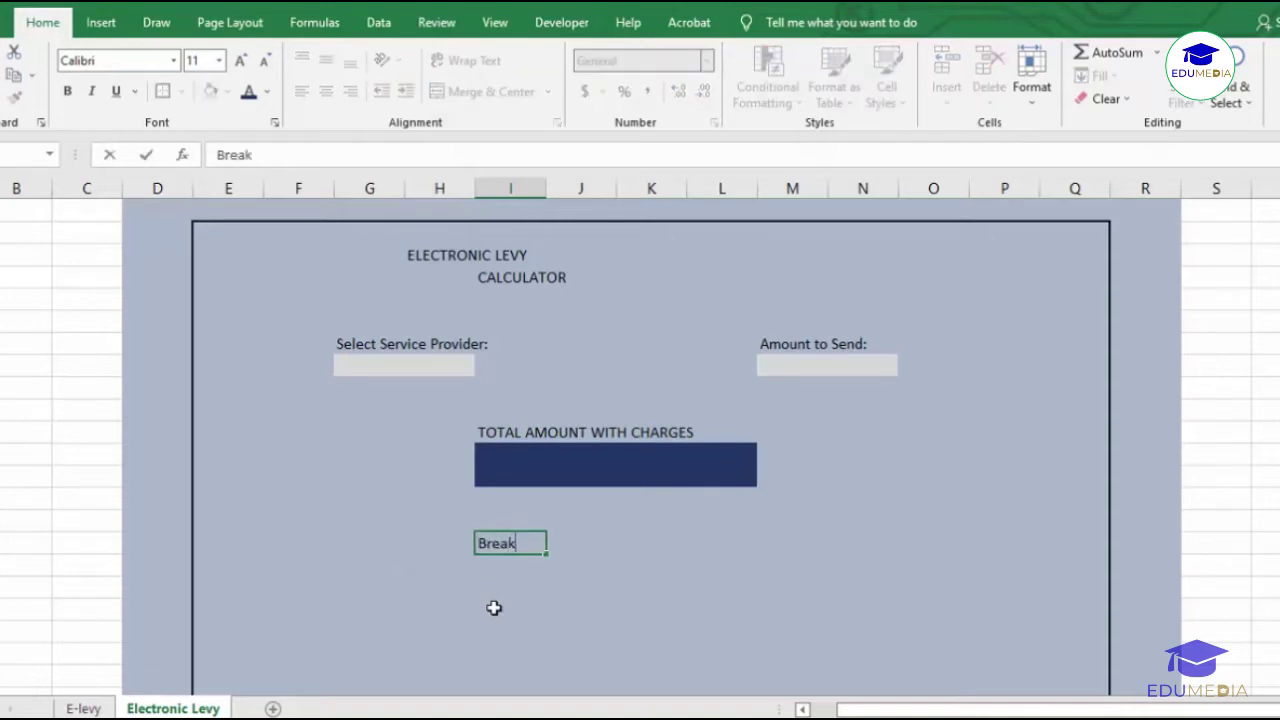
text(down:)
key(Return)
Step: List the labels Initial Amount:, Service Charge: and E-Levy in the column I cells directly beneath Breakdown:
text(Ini)
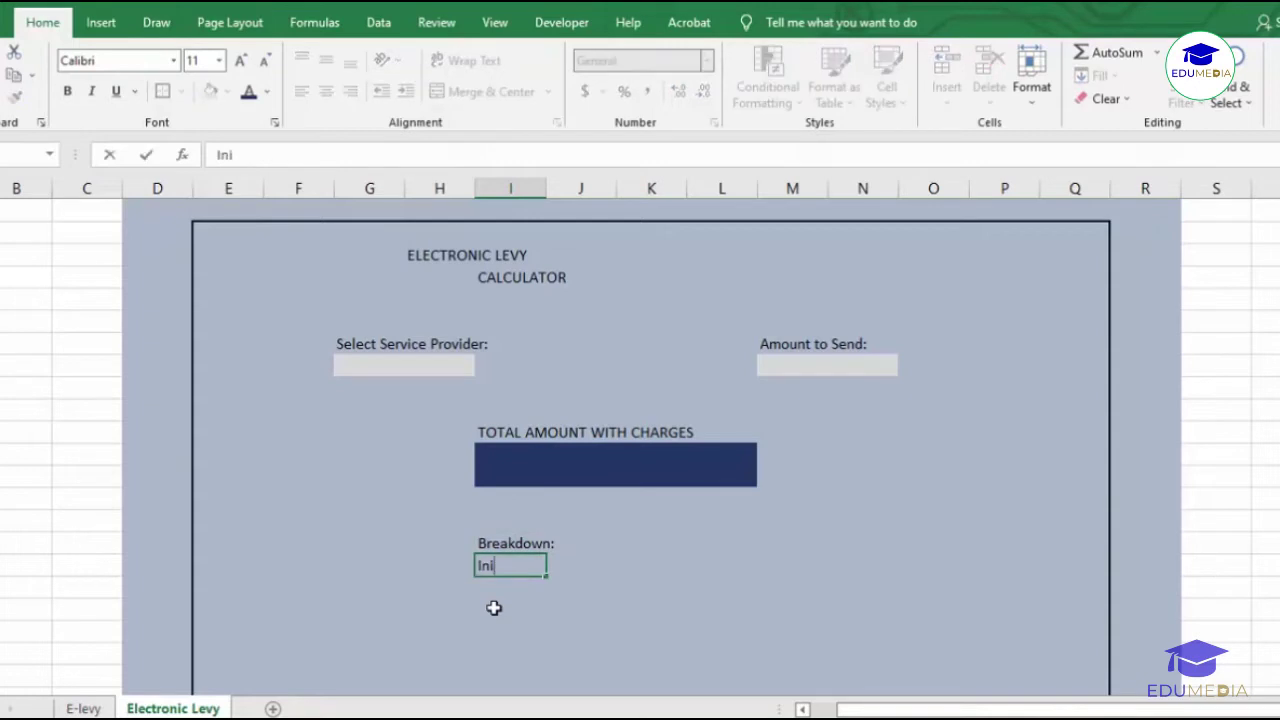
text(tial Amount:)
key(Return)
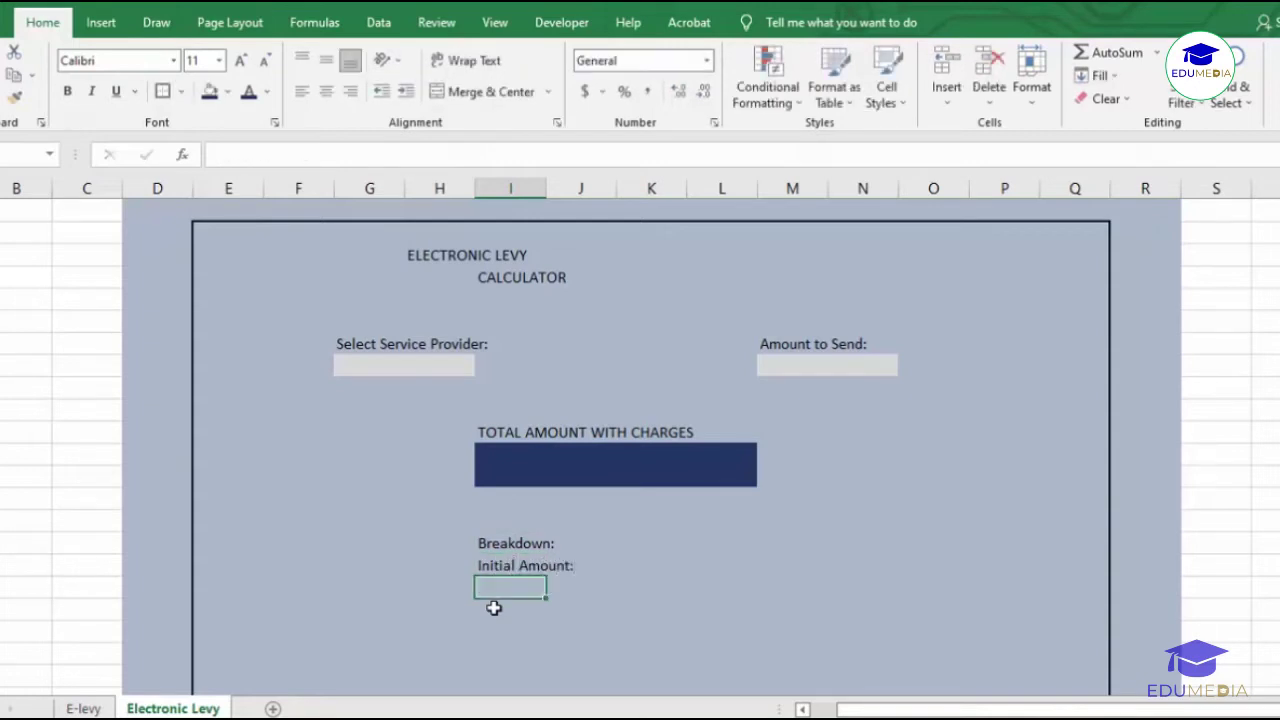
text(Service)
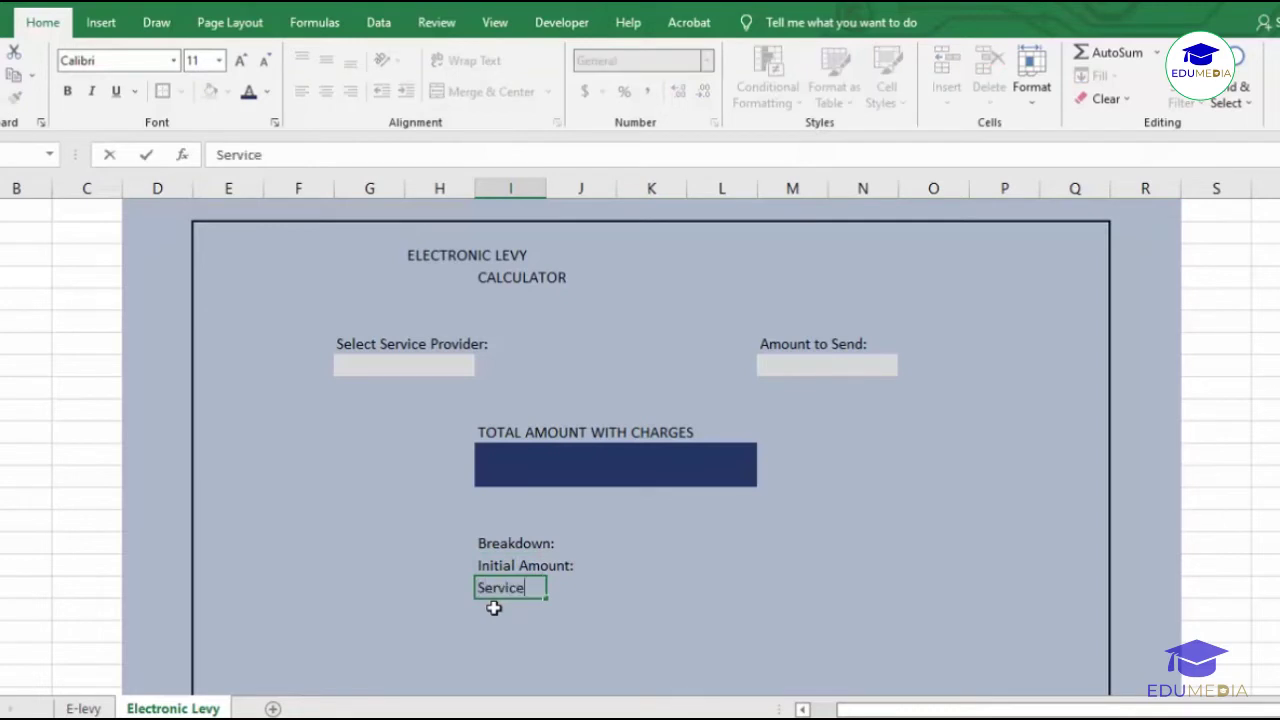
text( Charge:)
key(Return)
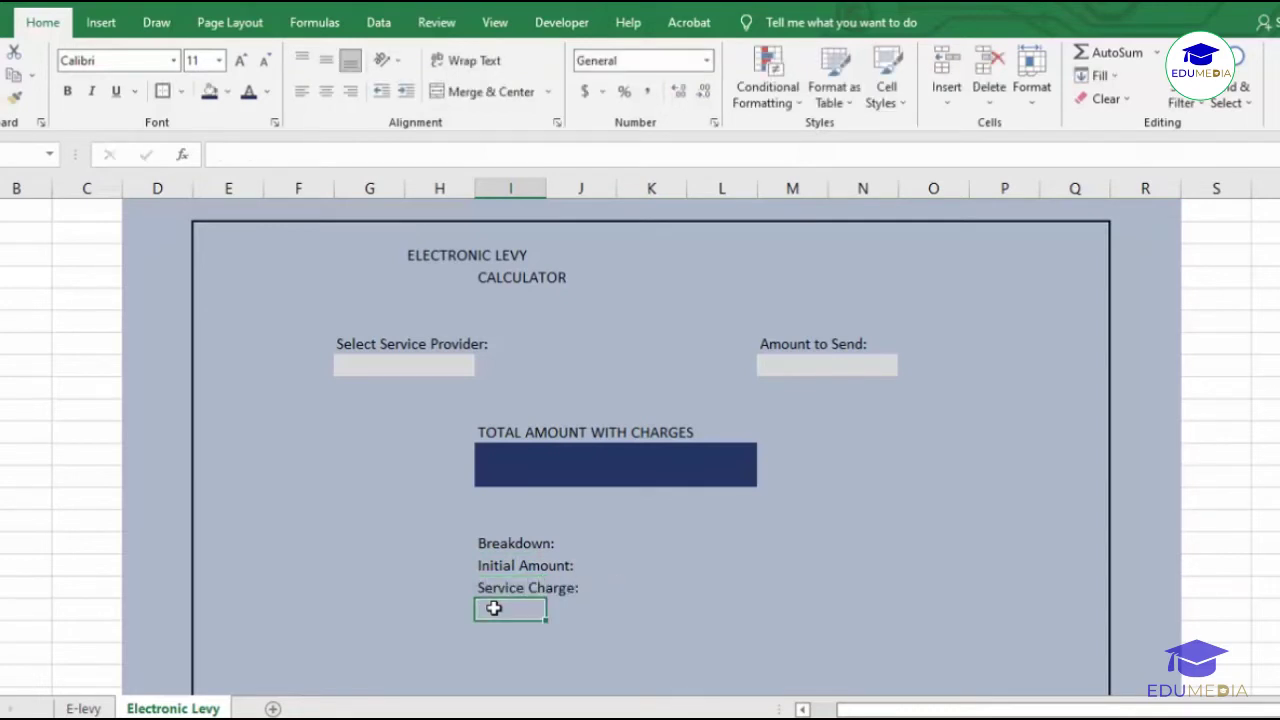
text(E-Levy)
key(Return)
Step: Merge and centre the ELECTRONIC LEVY title line across columns H to M
click(666, 515)
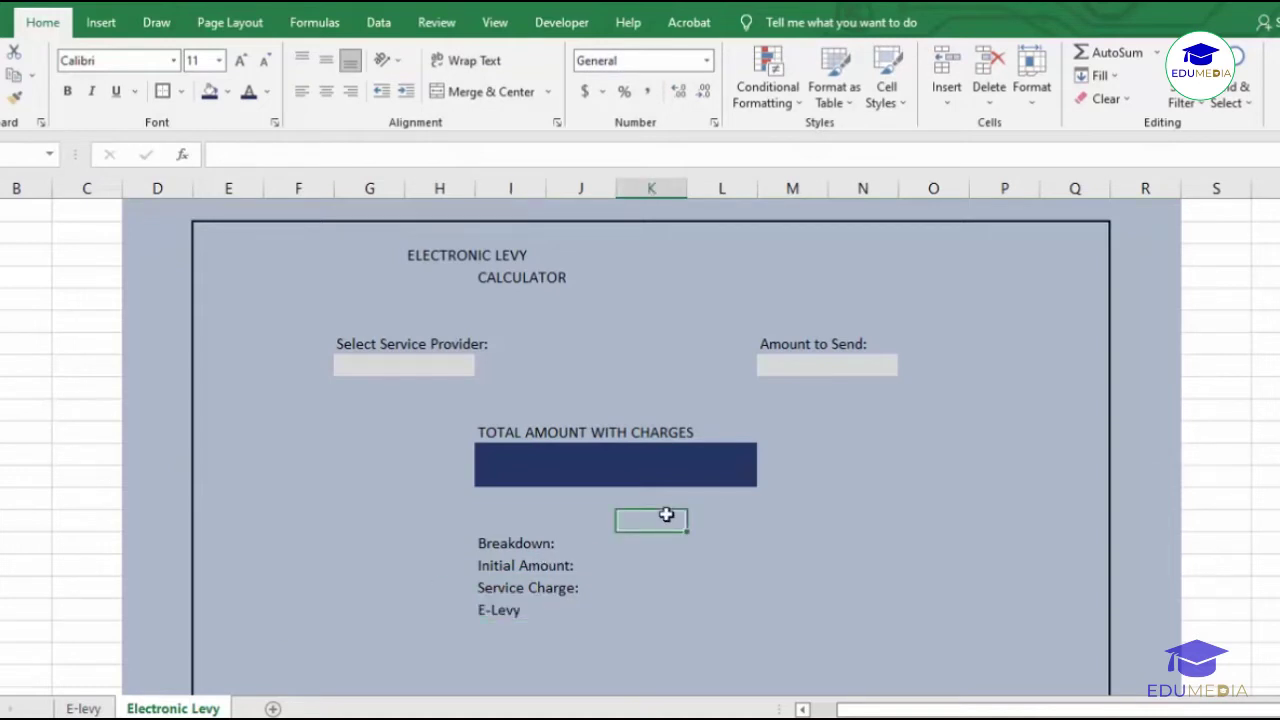
click(572, 337)
click(492, 250)
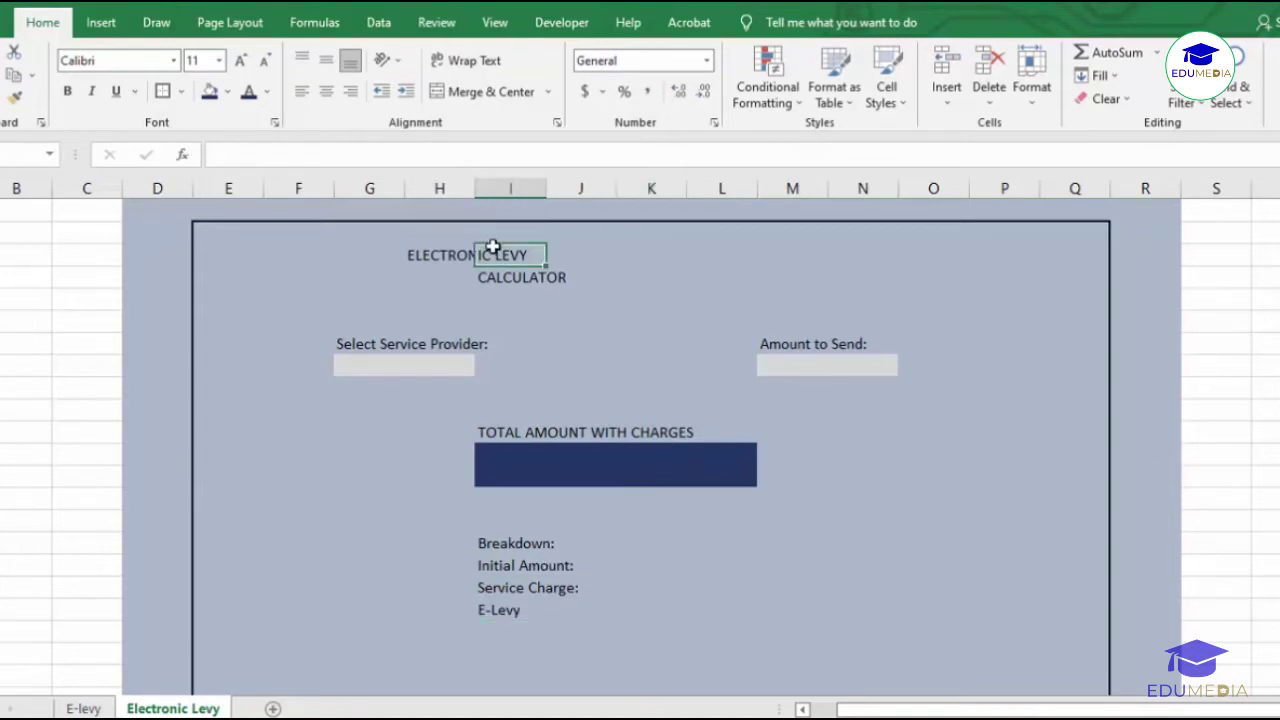
click(465, 250)
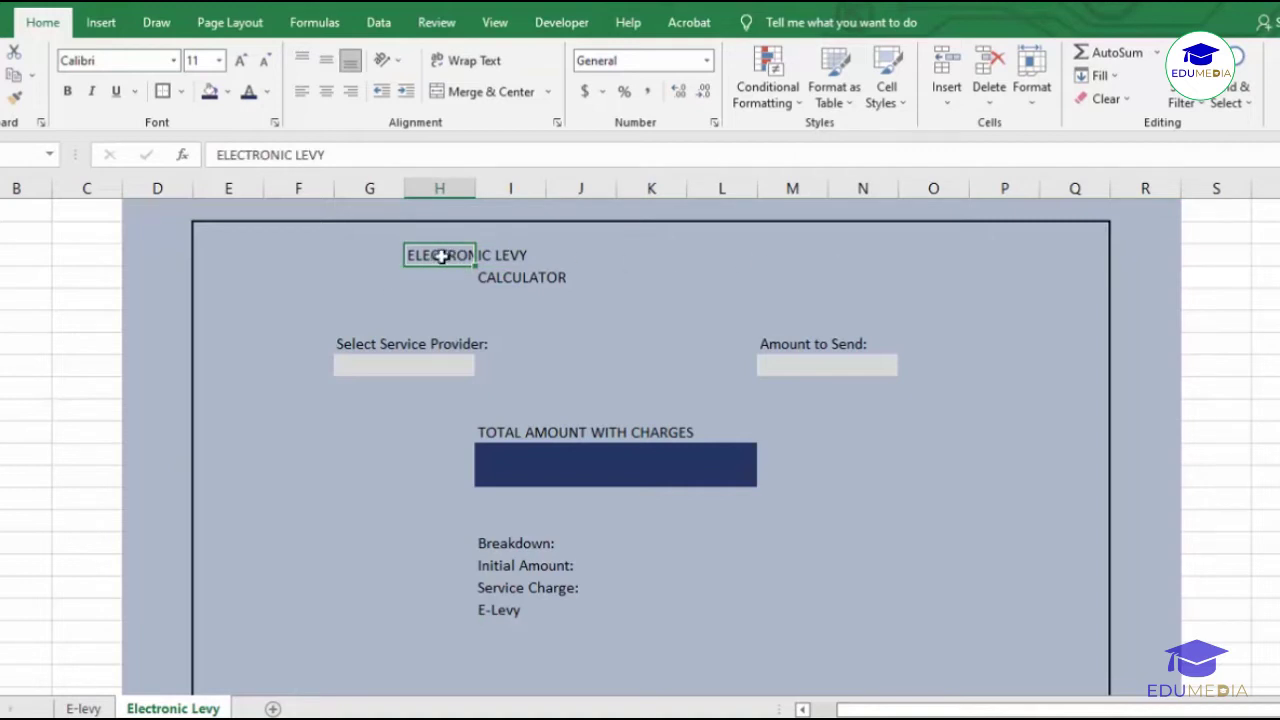
drag(441, 255, 728, 265)
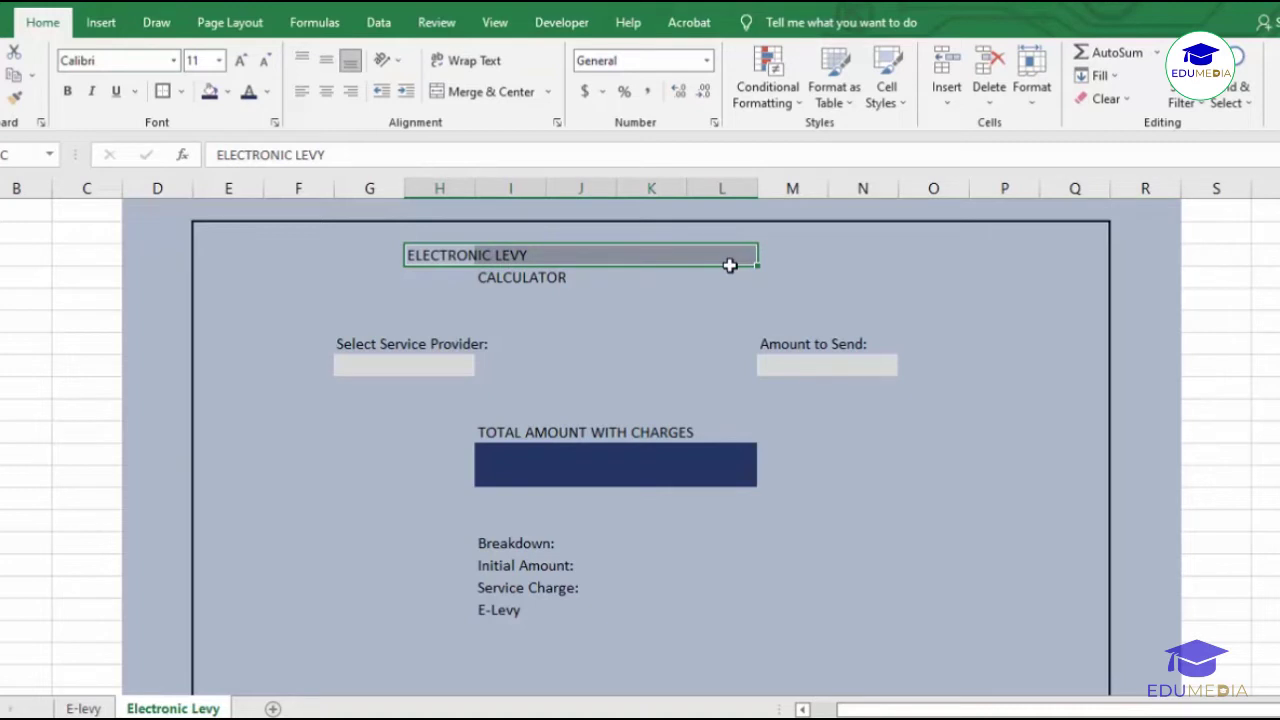
drag(730, 265, 786, 262)
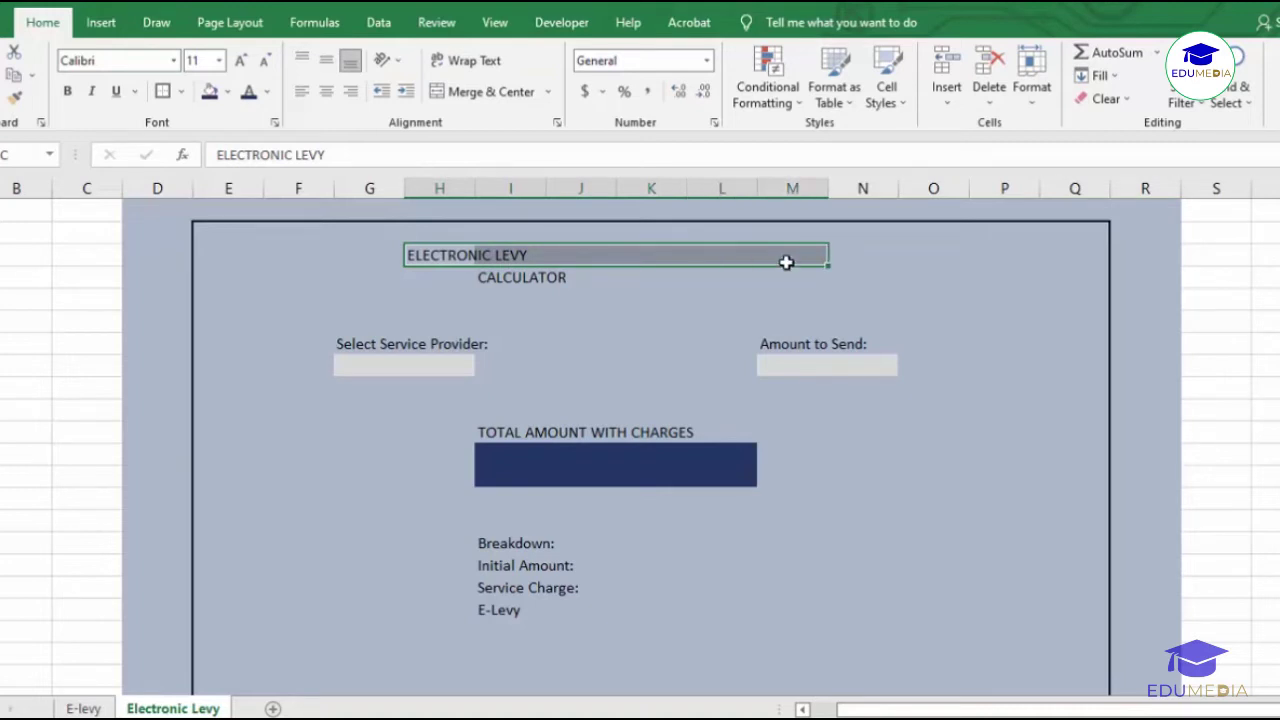
click(480, 91)
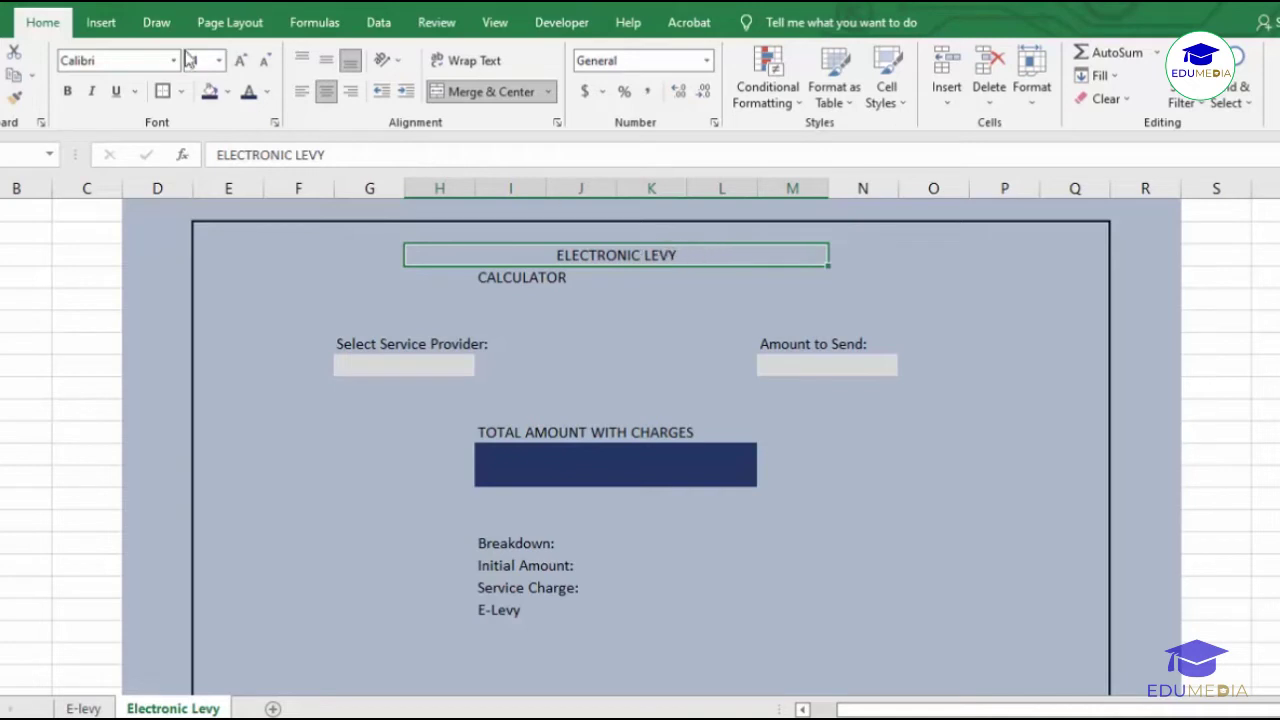
Step: Set the font of the ELECTRONIC LEVY title line to Montserrat
click(148, 60)
text(Mont)
key(Return)
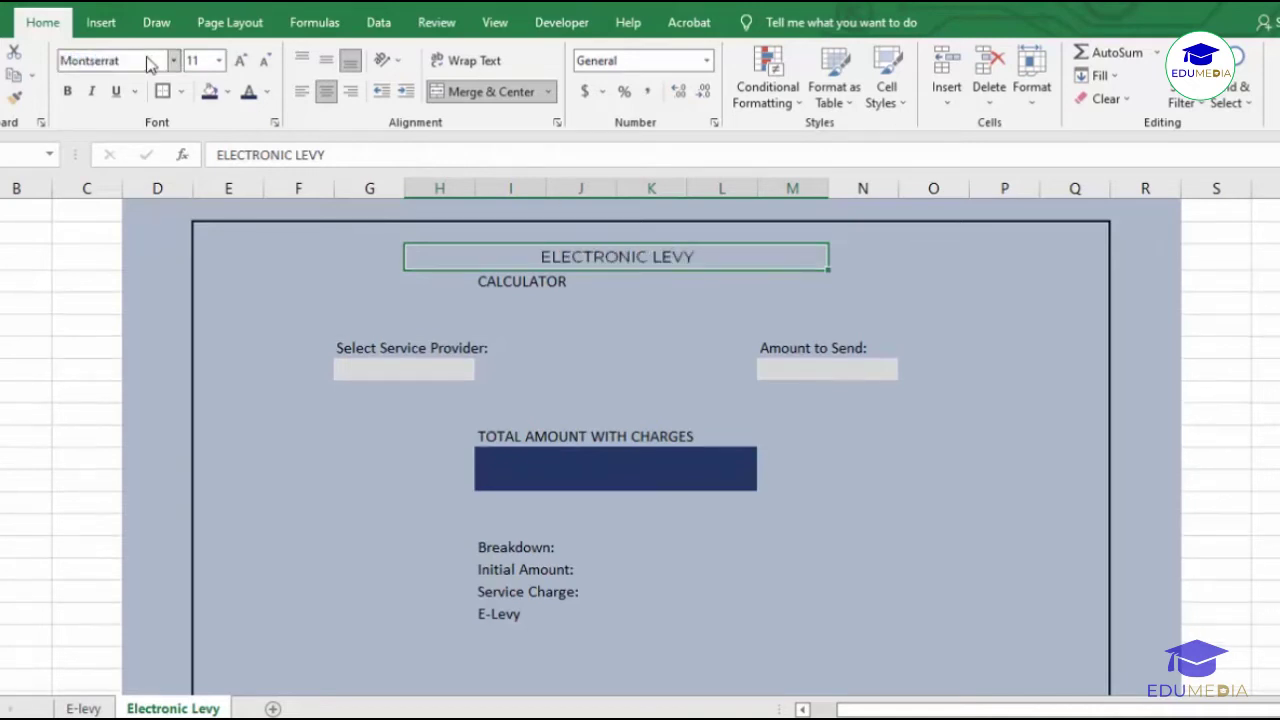
Step: Merge and centre the CALCULATOR title line across columns I to L and set its font to Montserrat
click(500, 284)
drag(503, 284, 710, 276)
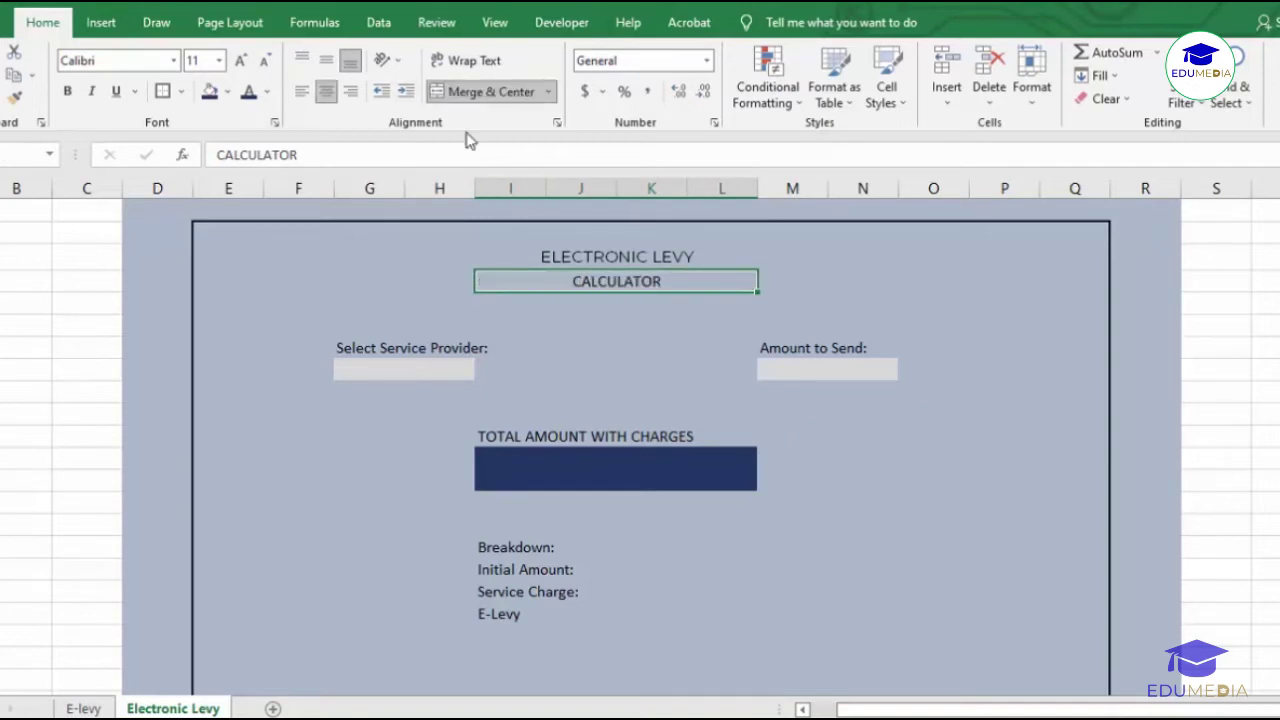
click(139, 61)
text(Montserrat)
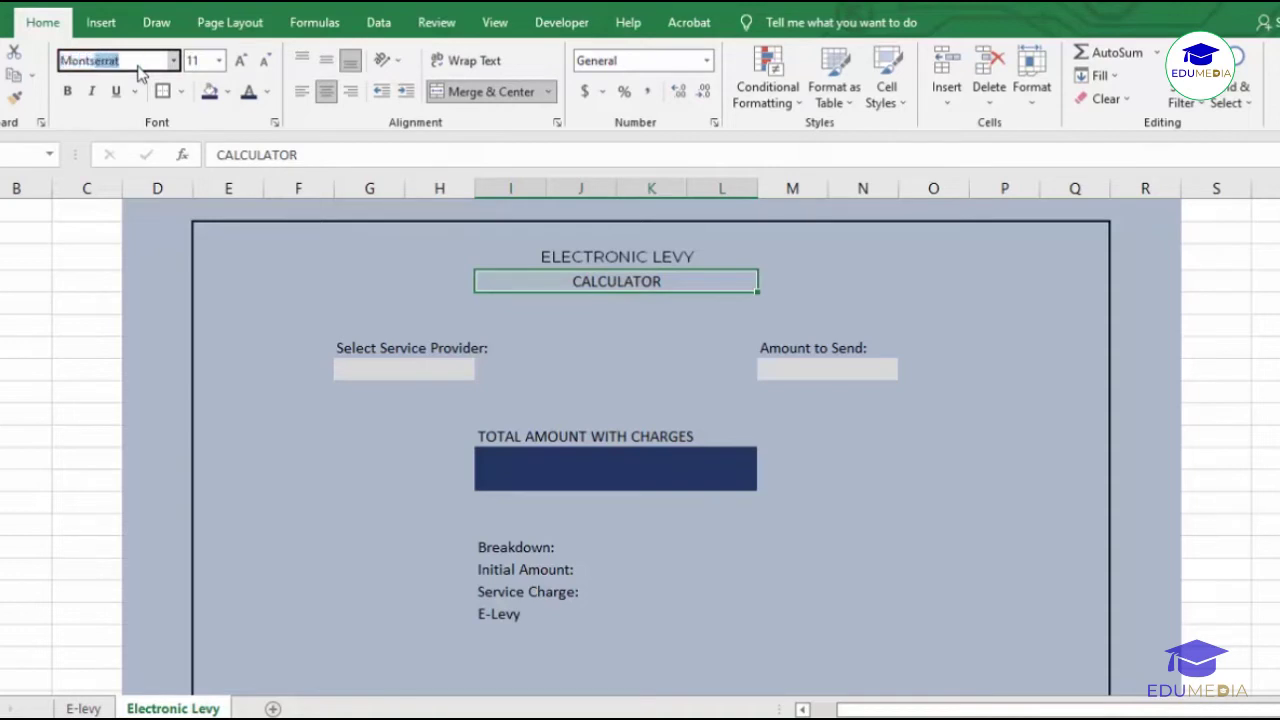
key(Return)
Step: Make the CALCULATOR title line bold and increase its font size by one step
click(67, 91)
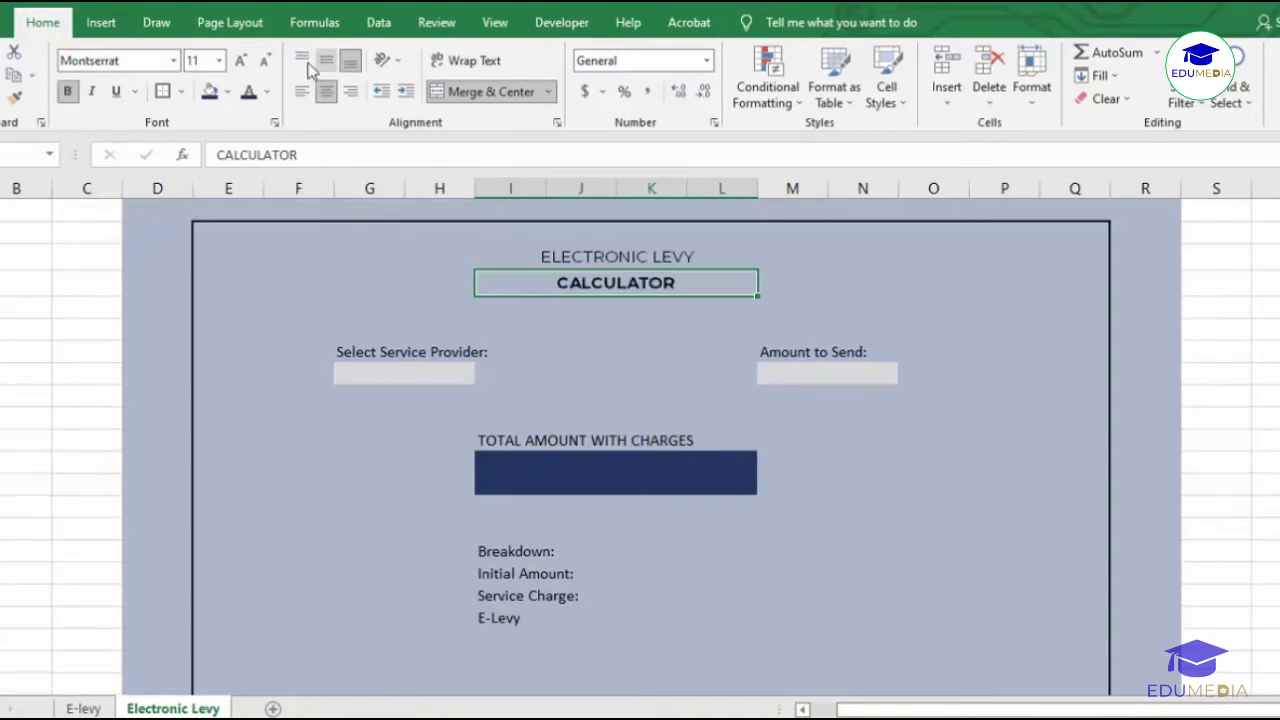
click(240, 61)
click(651, 397)
Step: Set the font colour of the ELECTRONIC LEVY and CALCULATOR title lines to dark orange
drag(592, 259, 591, 284)
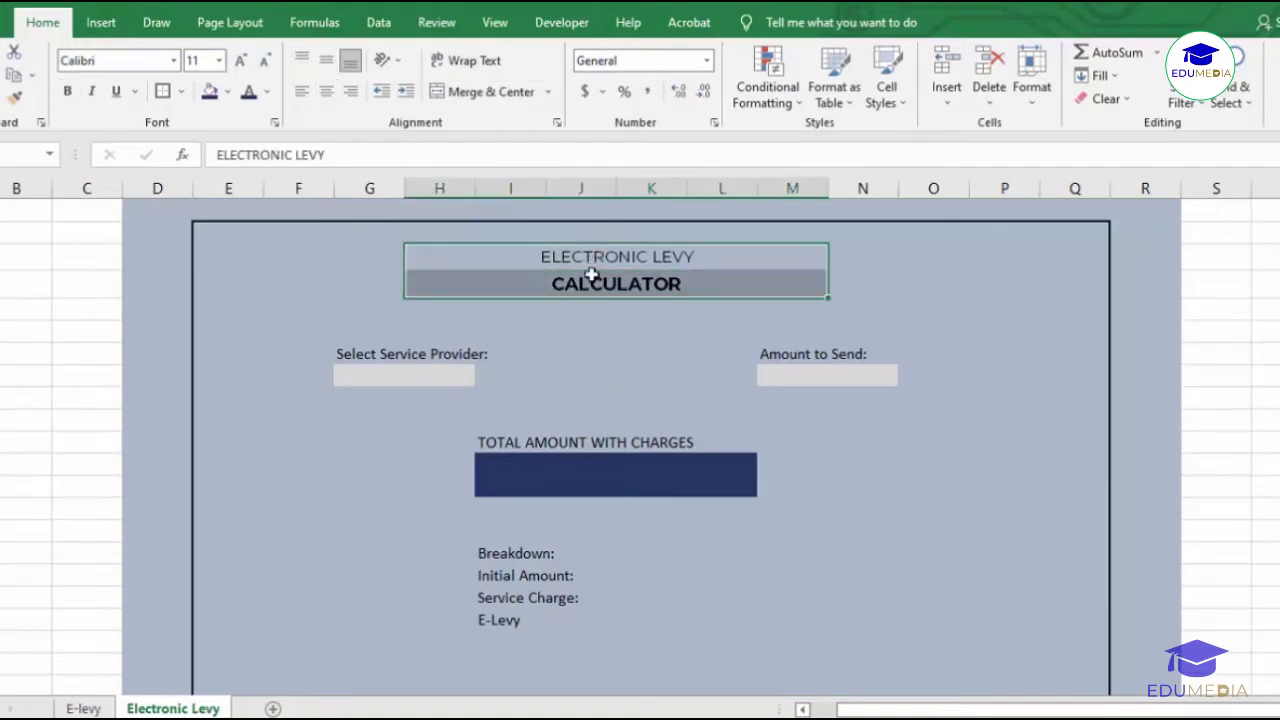
click(267, 91)
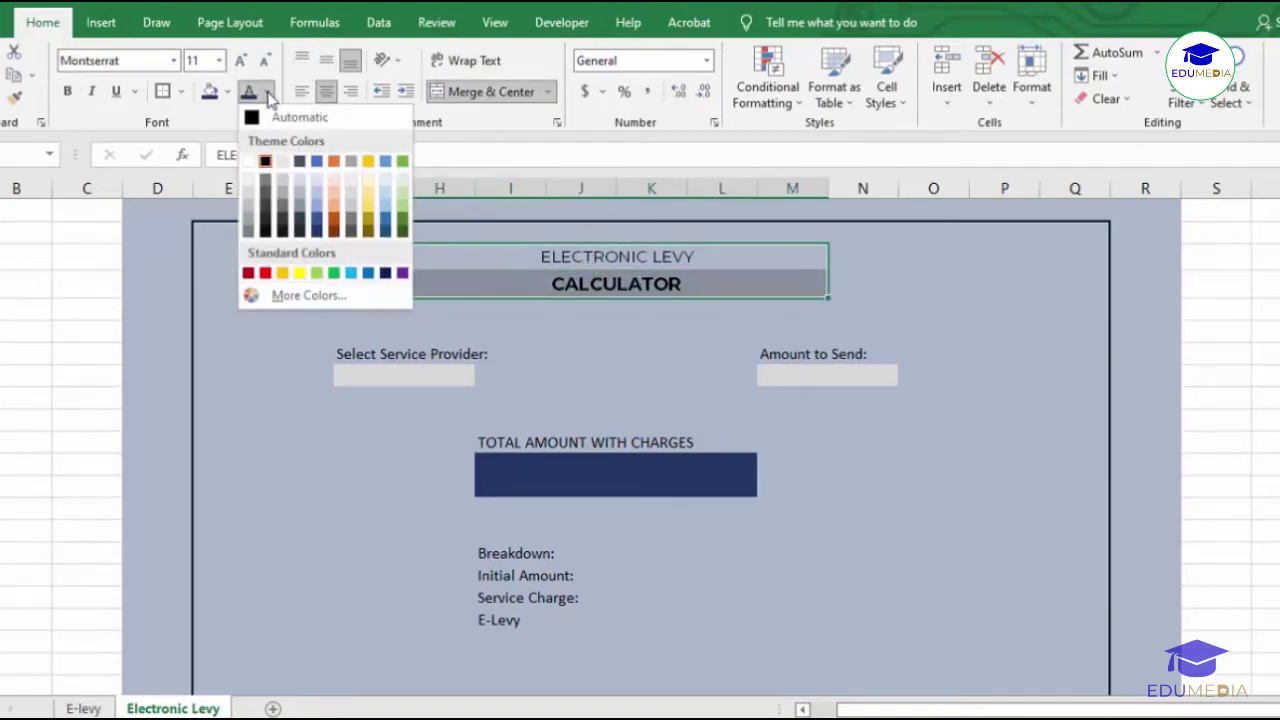
click(331, 228)
click(660, 308)
click(530, 322)
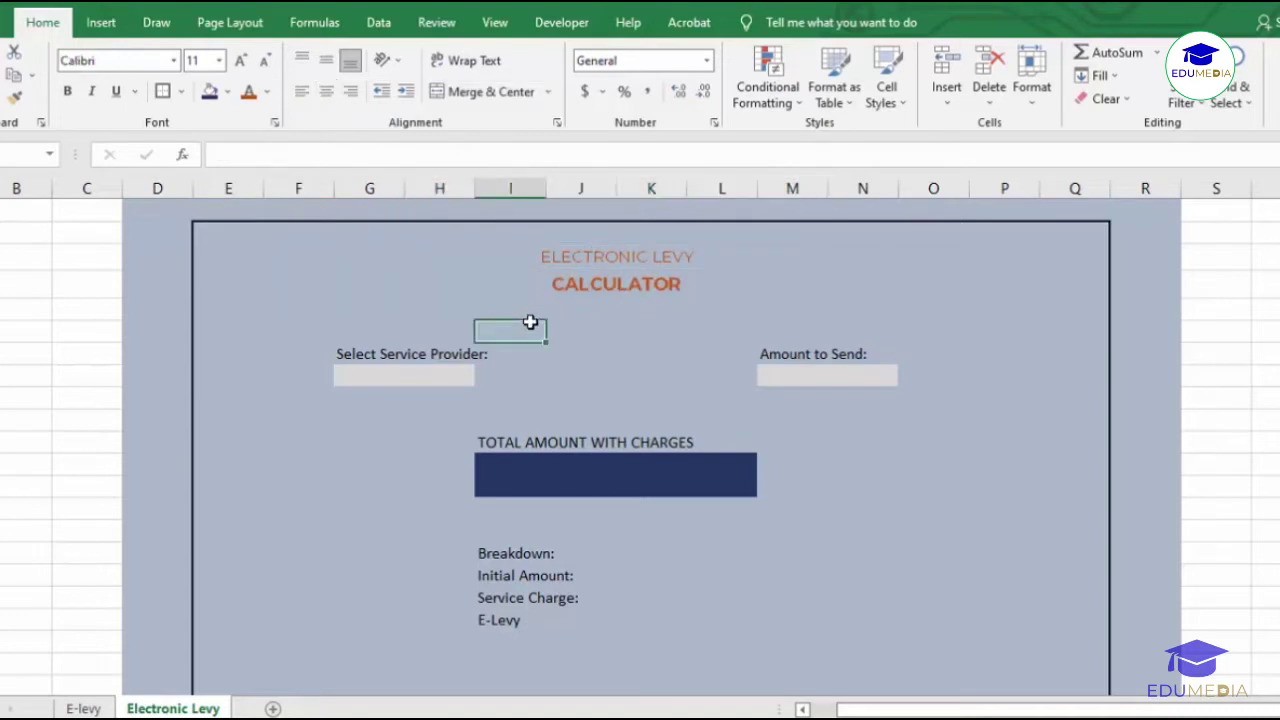
Step: Merge the "Select Service Provider:" label across columns G to I and left-align it
click(458, 373)
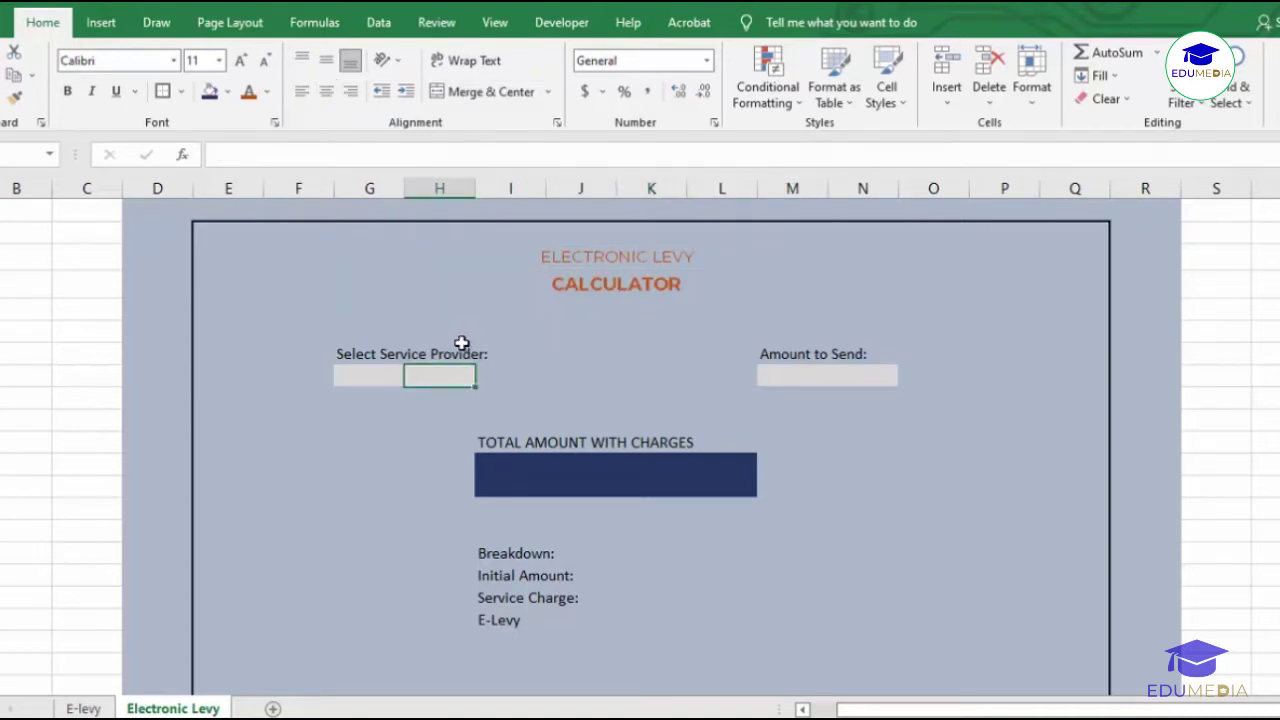
click(345, 368)
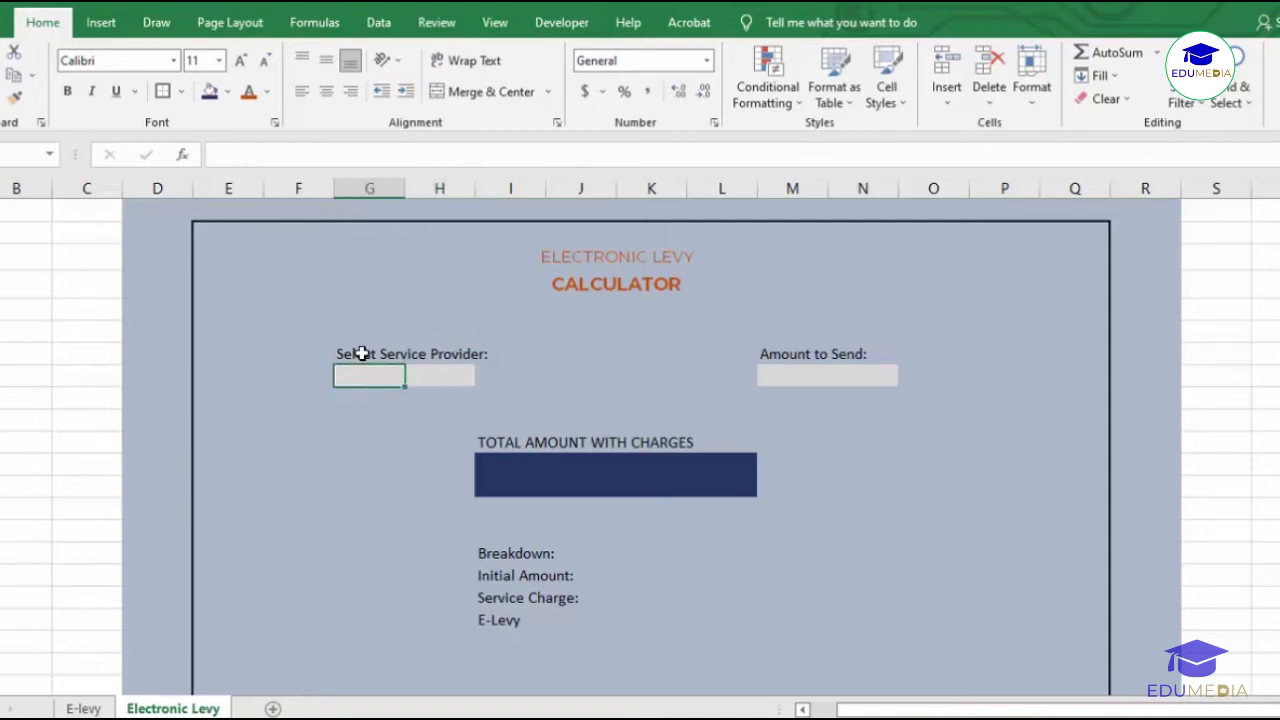
click(362, 353)
drag(374, 351, 484, 353)
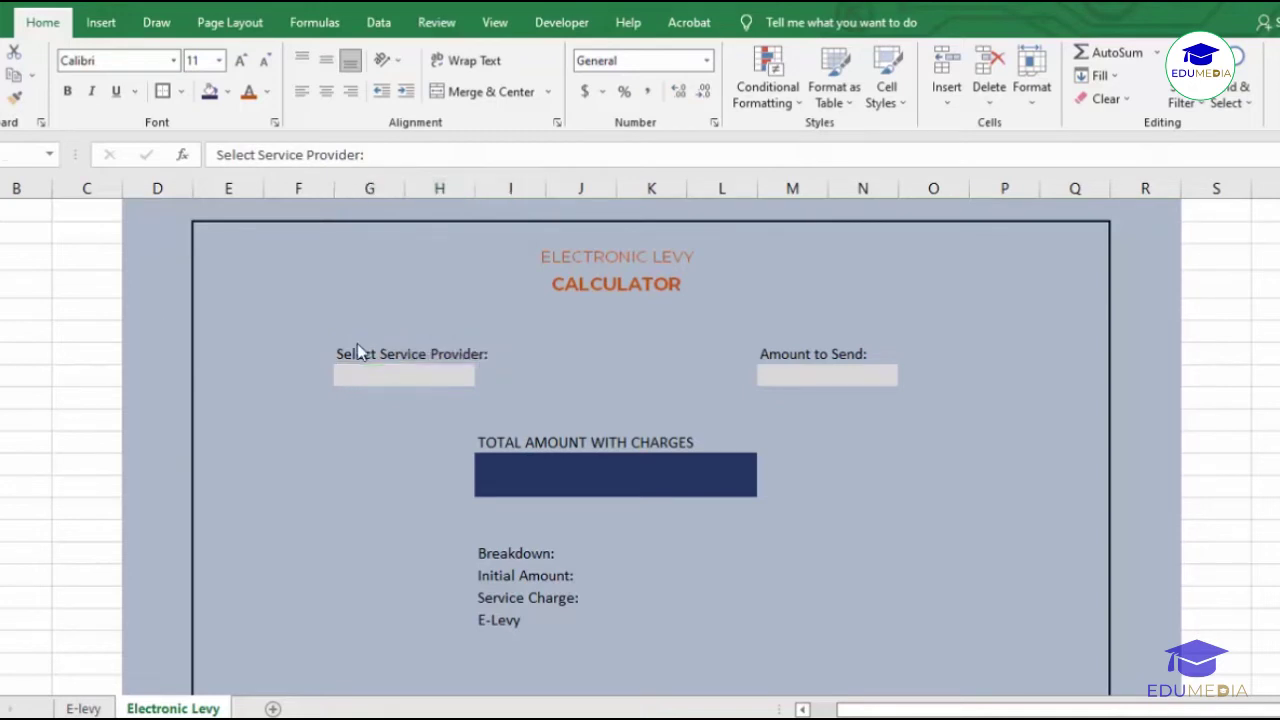
click(349, 353)
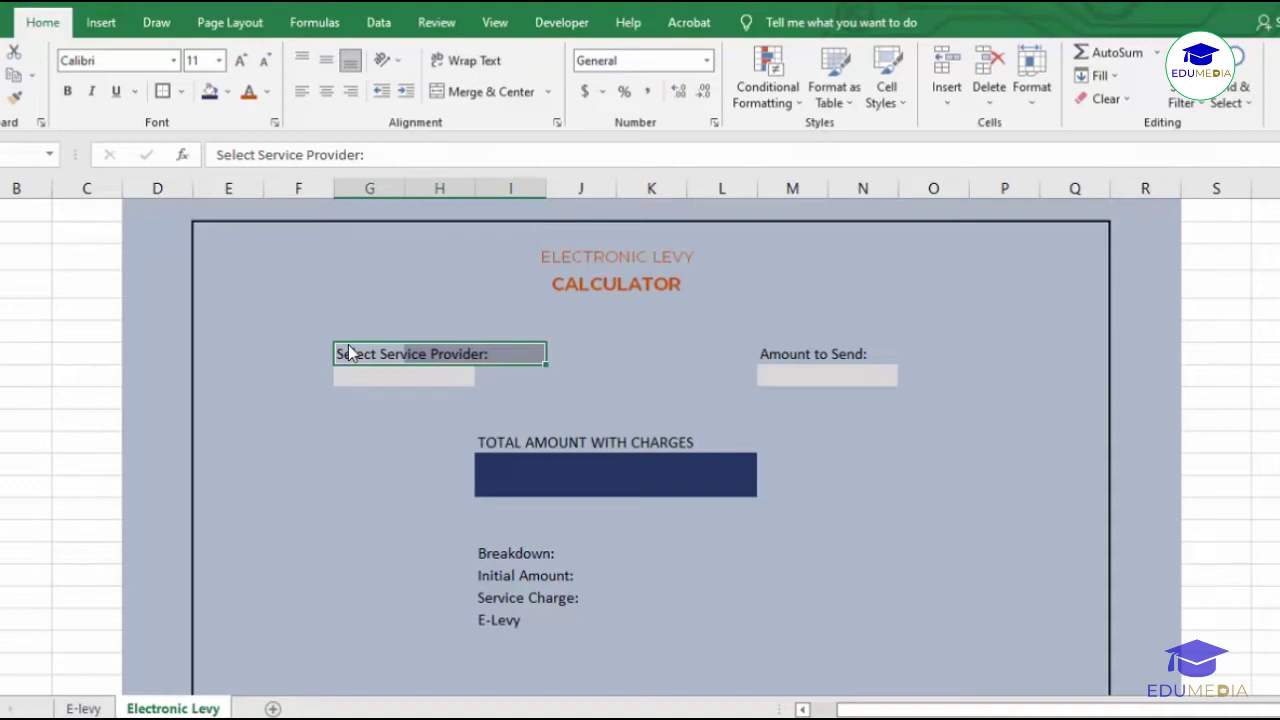
click(465, 98)
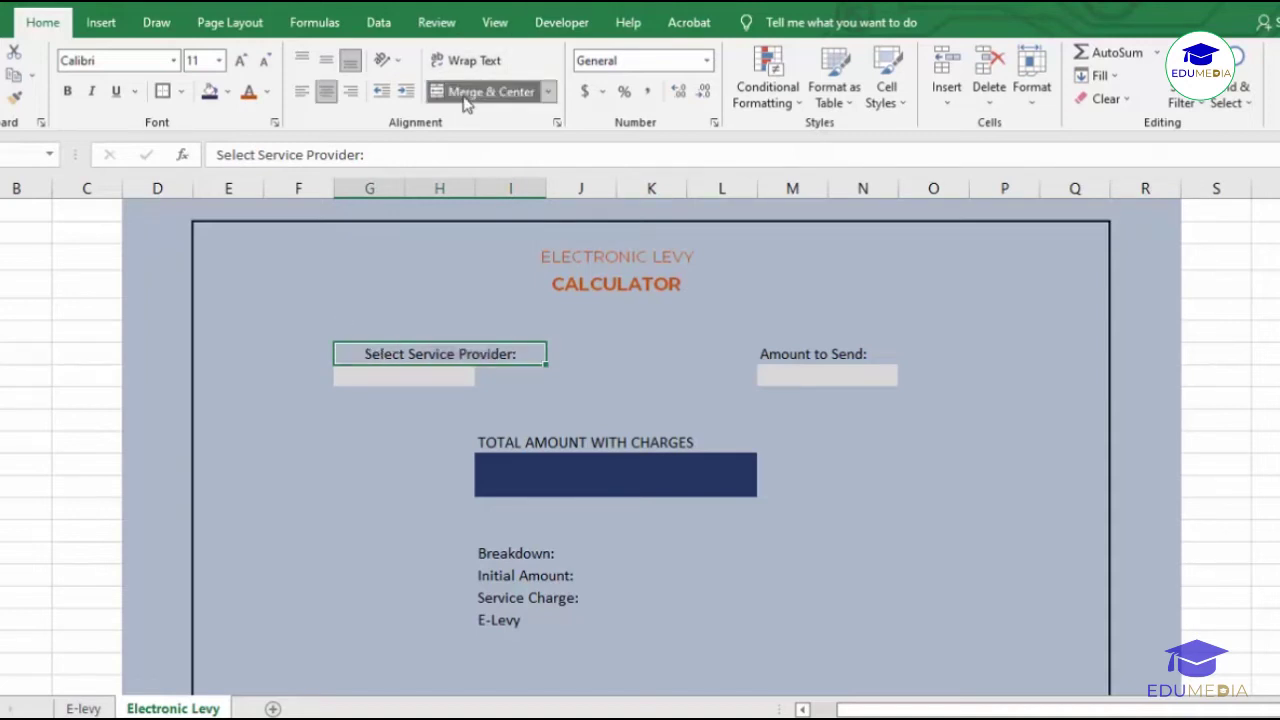
click(303, 92)
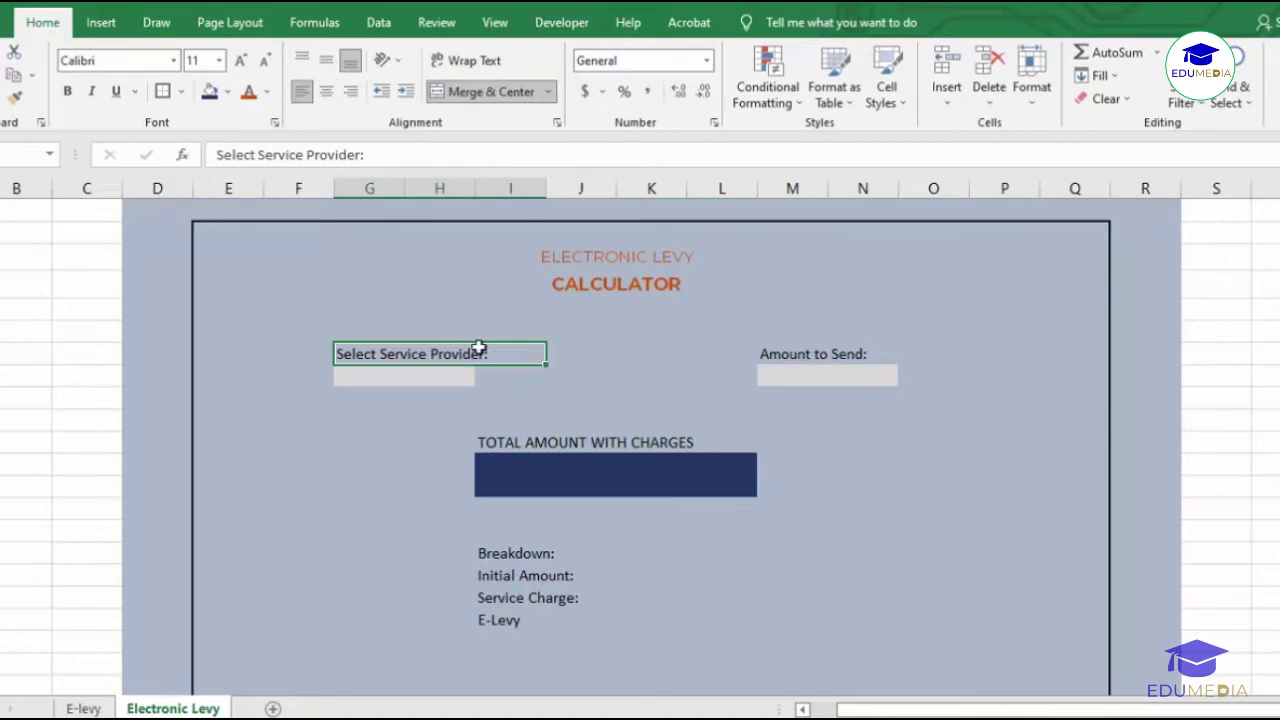
Step: Set the "Select Service Provider:" label's font colour to dark grey and make it italic
click(266, 93)
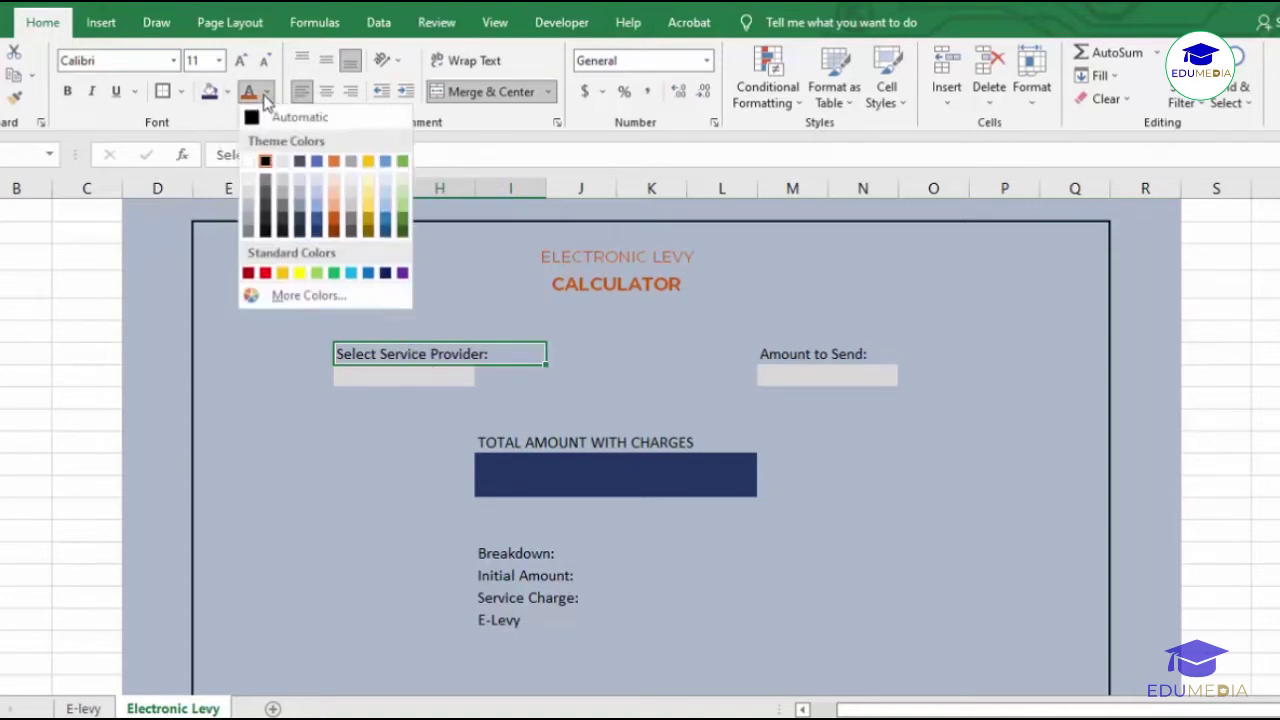
click(265, 215)
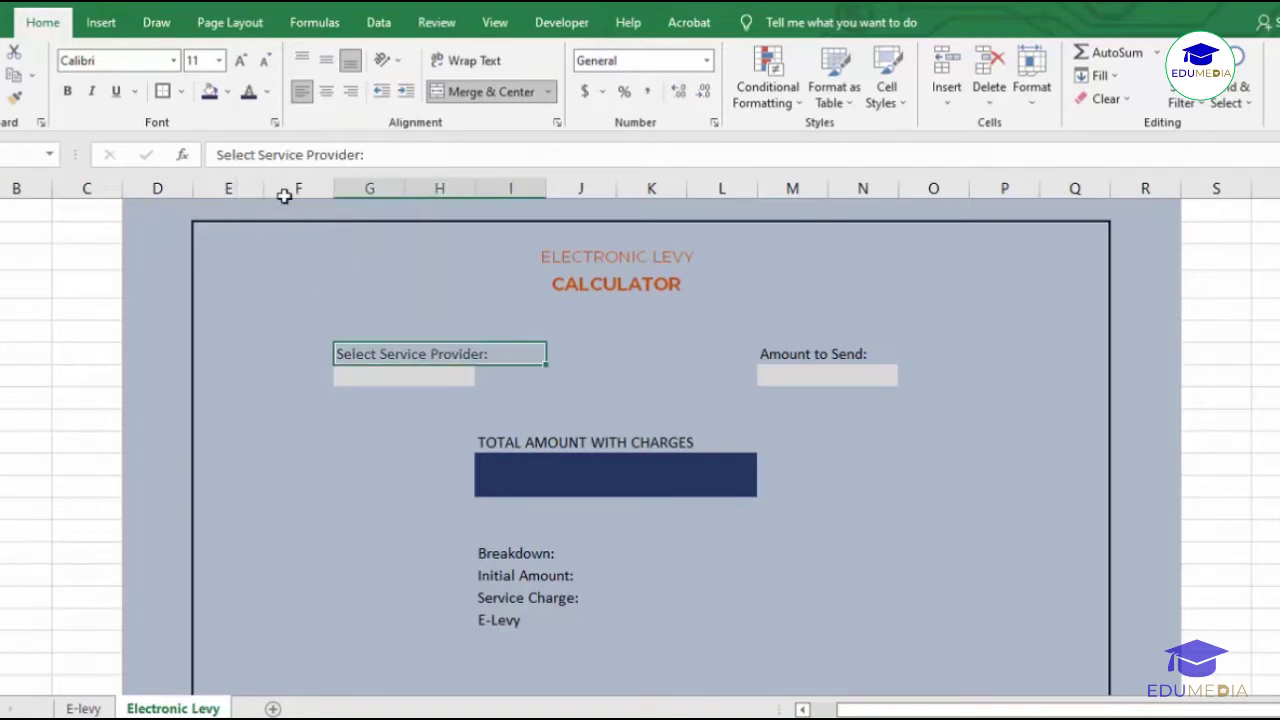
click(94, 97)
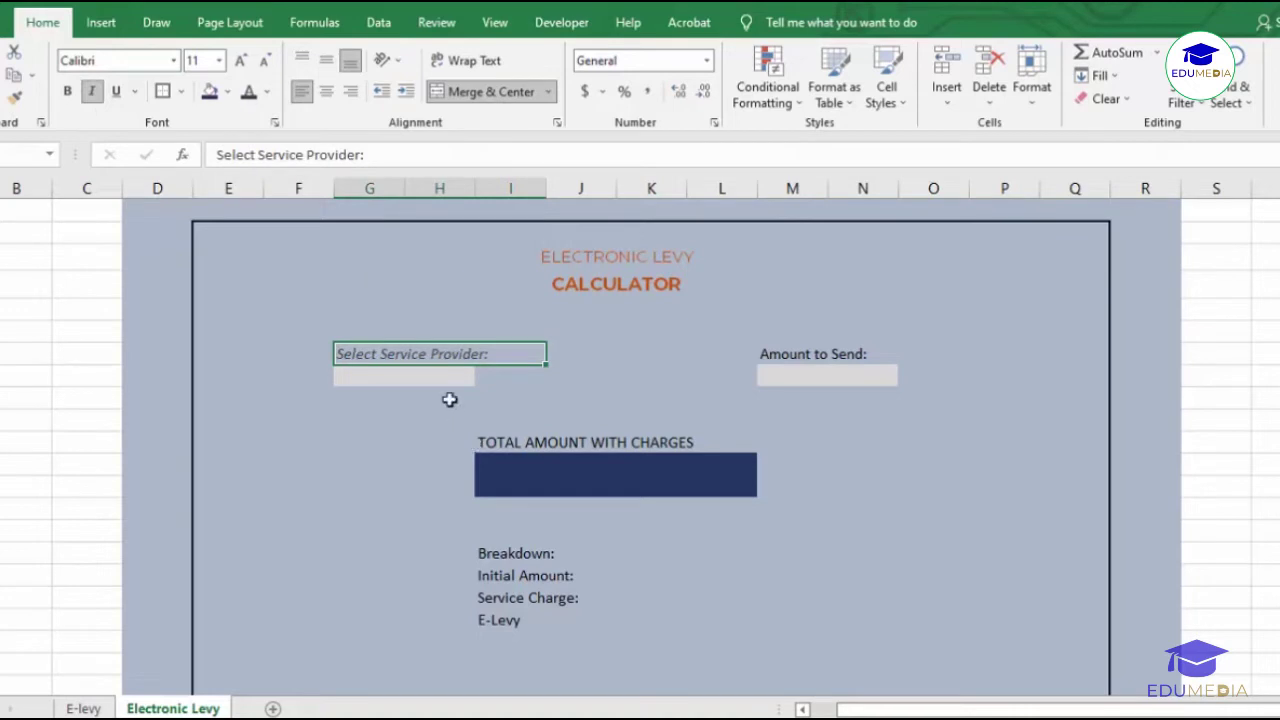
Step: Fill the service provider input field across columns G to I with light grey
click(426, 372)
drag(363, 372, 520, 371)
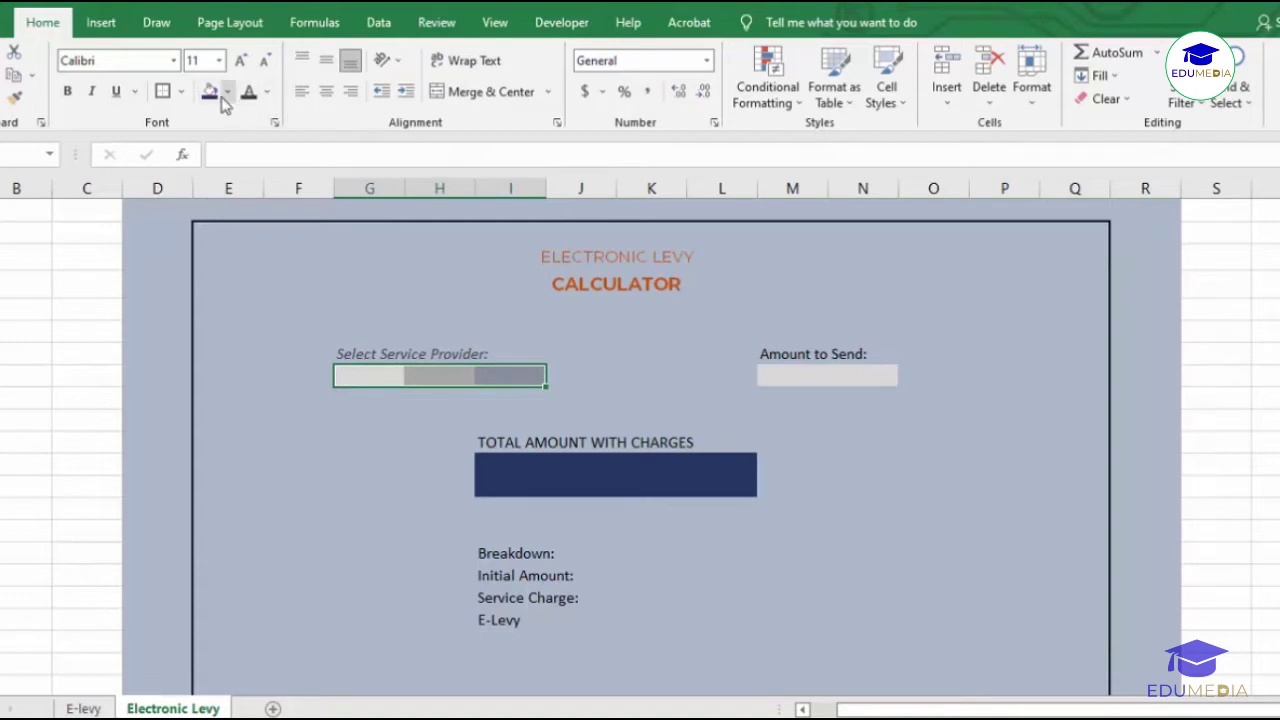
click(228, 92)
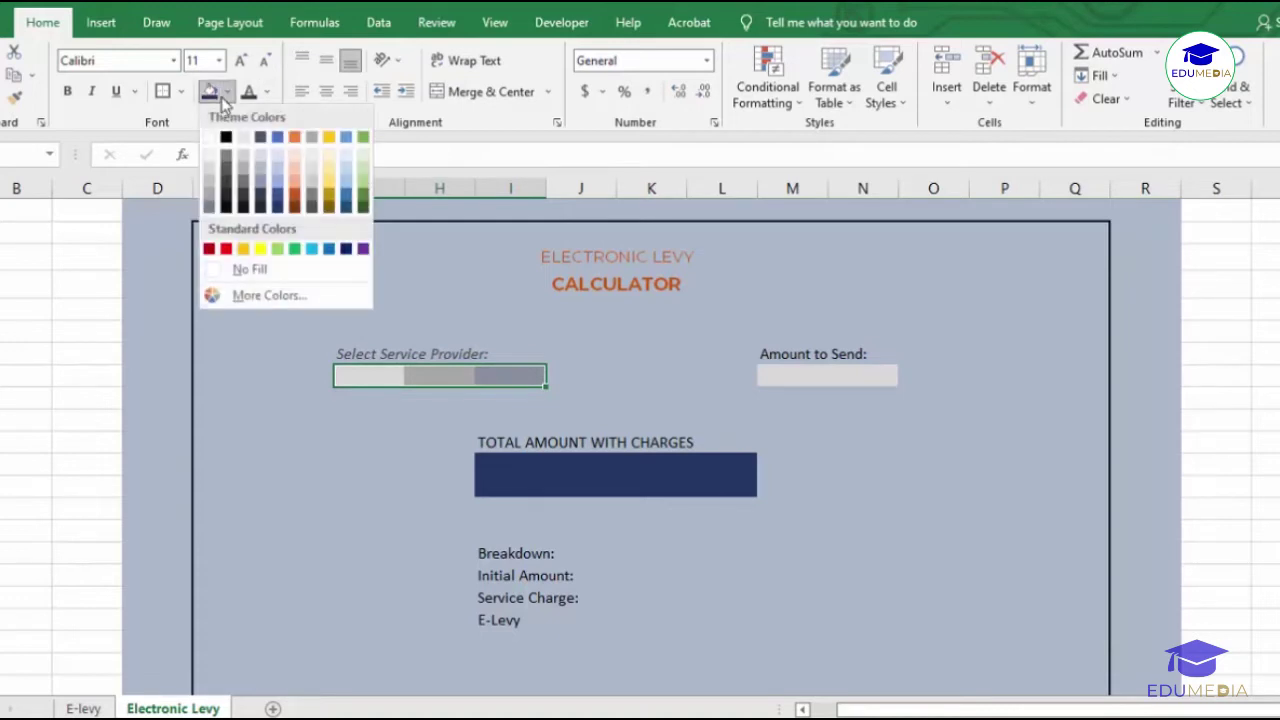
click(211, 171)
click(439, 284)
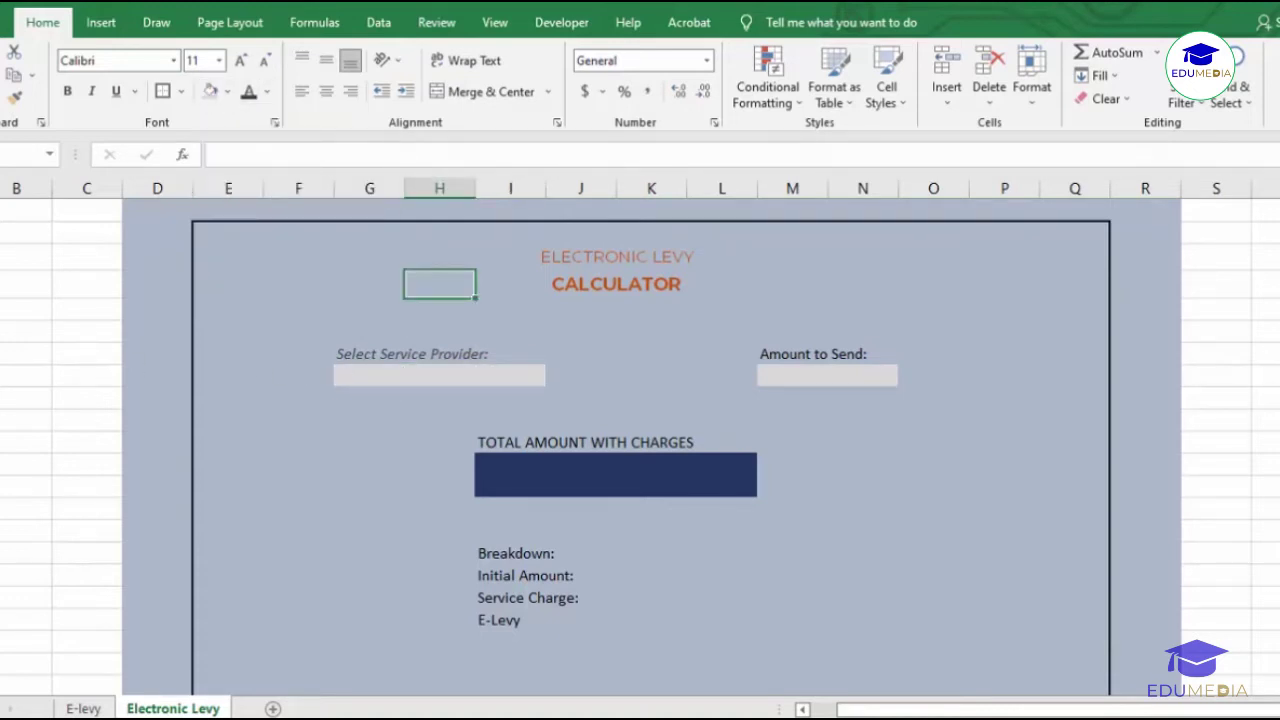
Step: Merge the "Amount to Send:" label across columns M to O and left-align it
click(790, 356)
drag(785, 355, 900, 349)
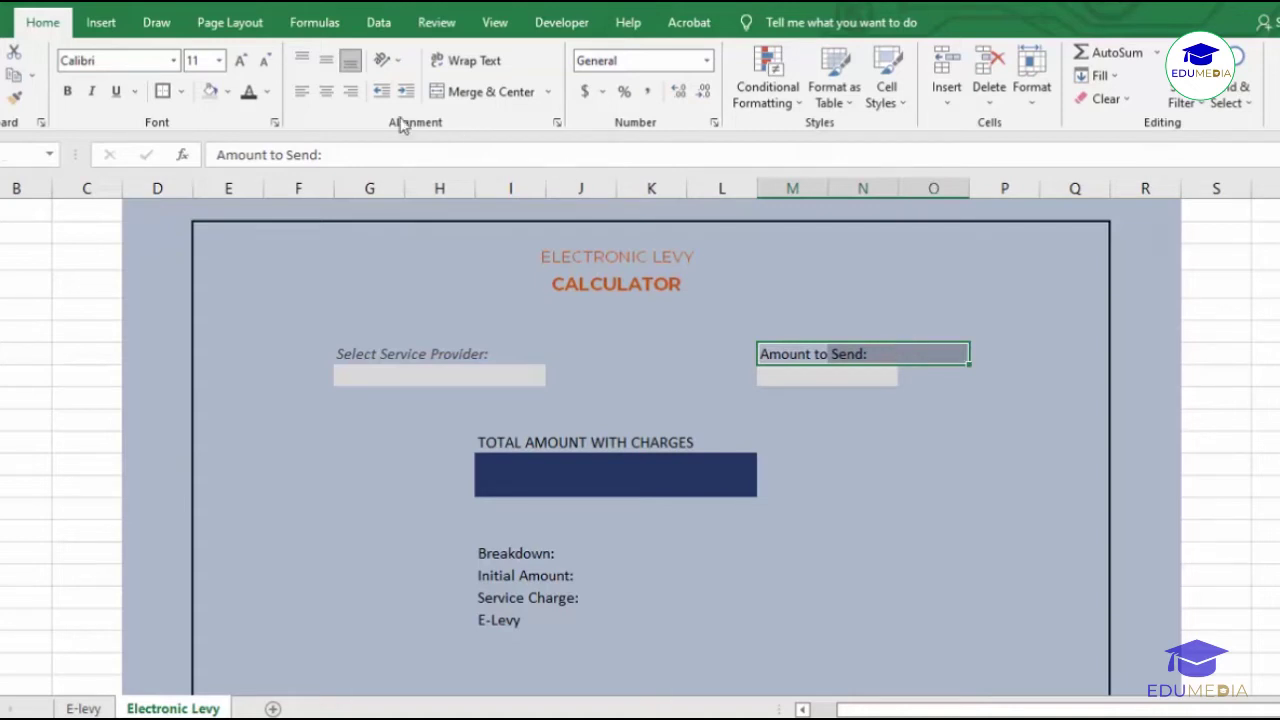
click(457, 91)
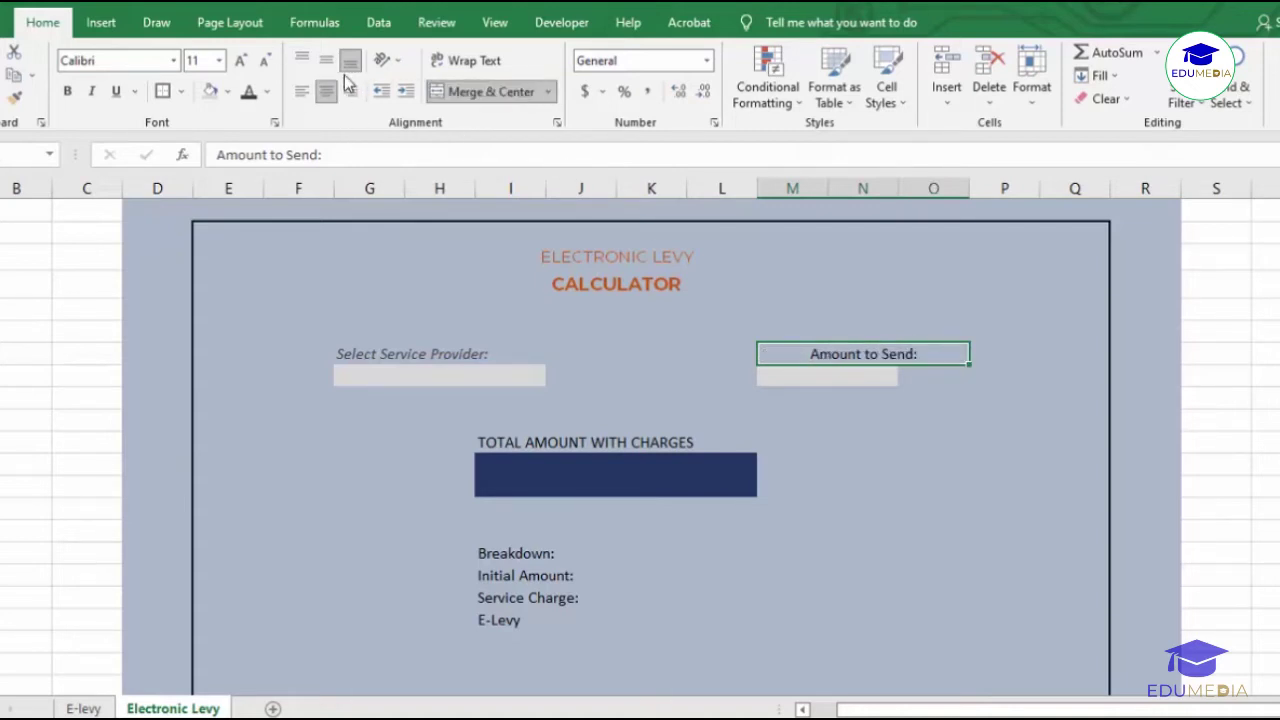
click(302, 91)
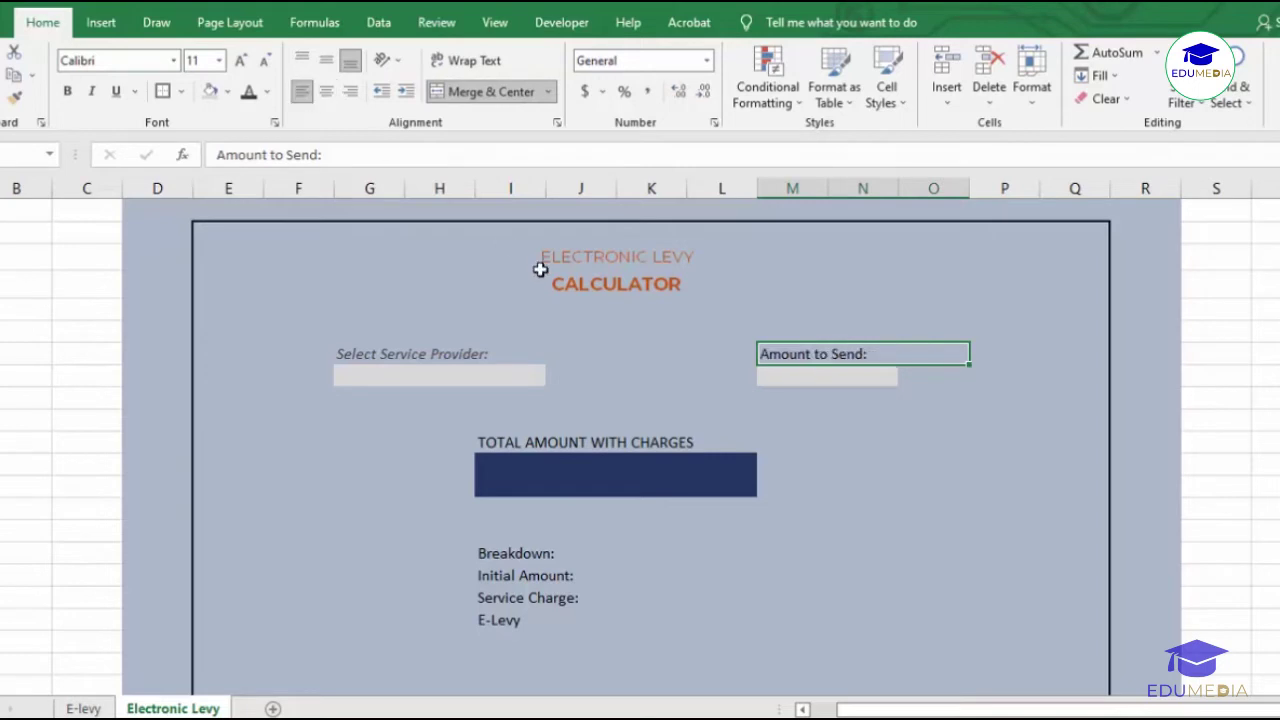
Step: Copy the formatting of the "Select Service Provider:" label onto the "Amount to Send:" label
click(580, 375)
click(436, 351)
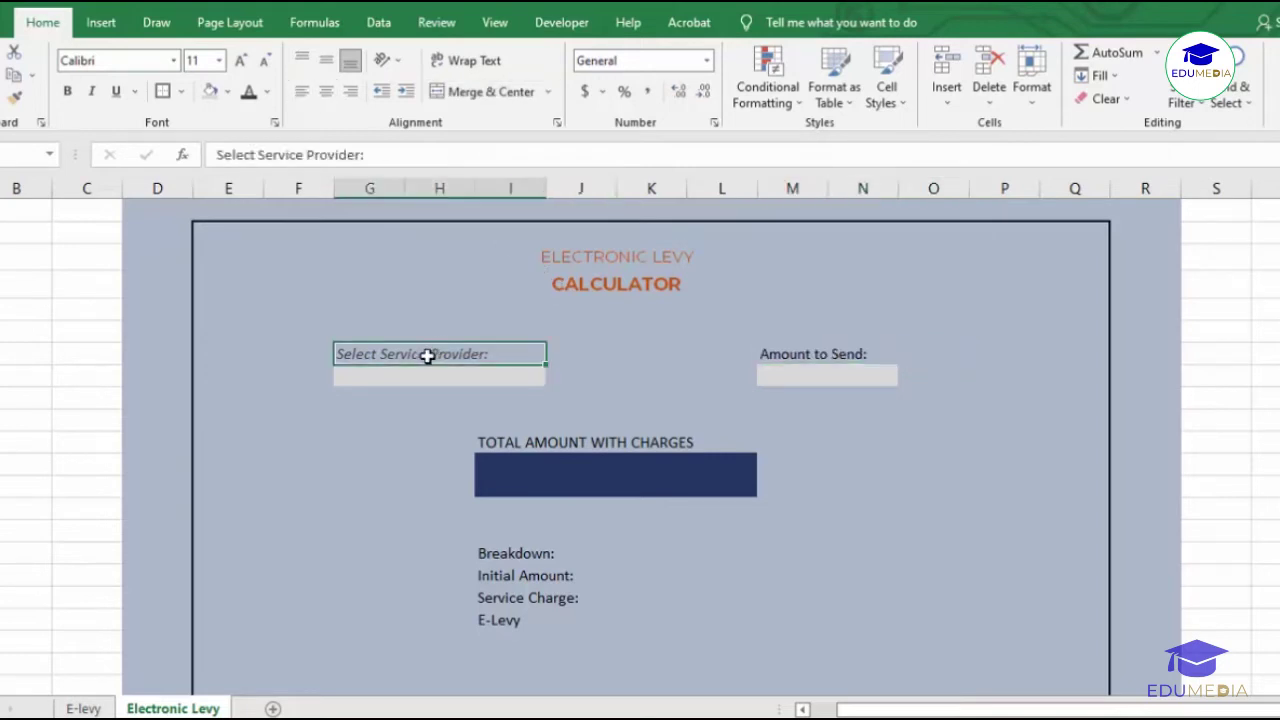
click(15, 97)
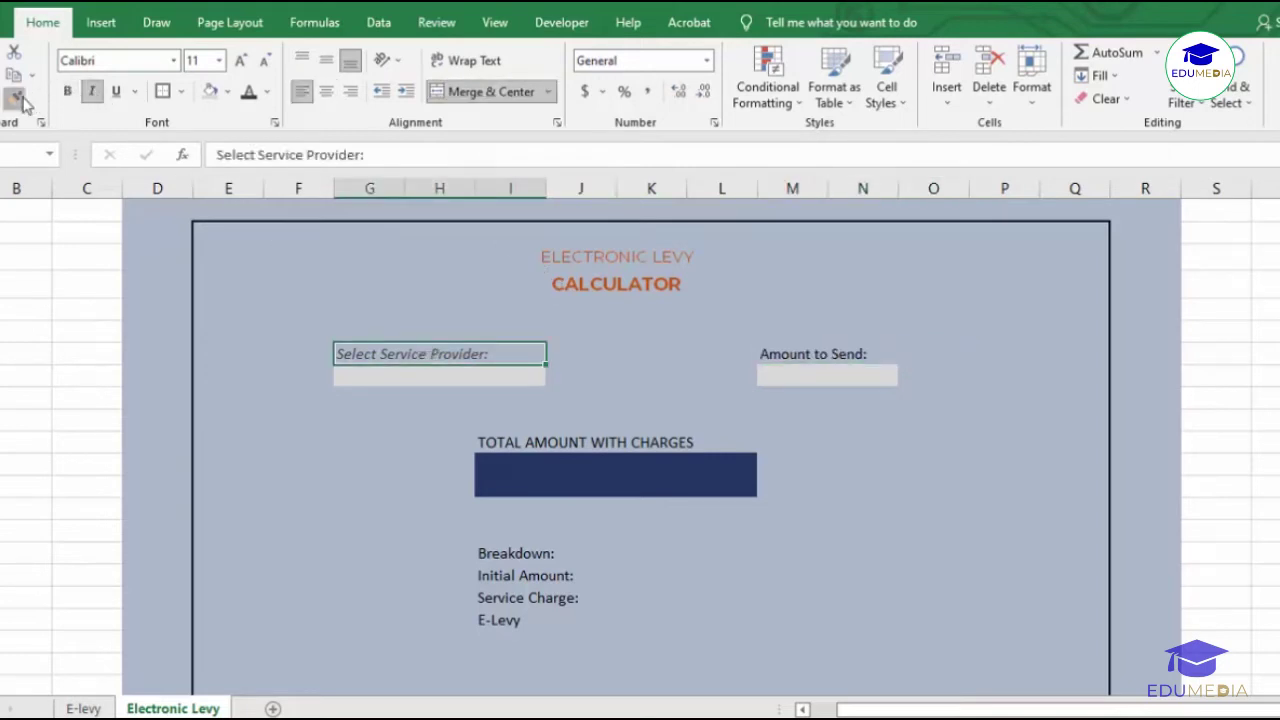
click(810, 354)
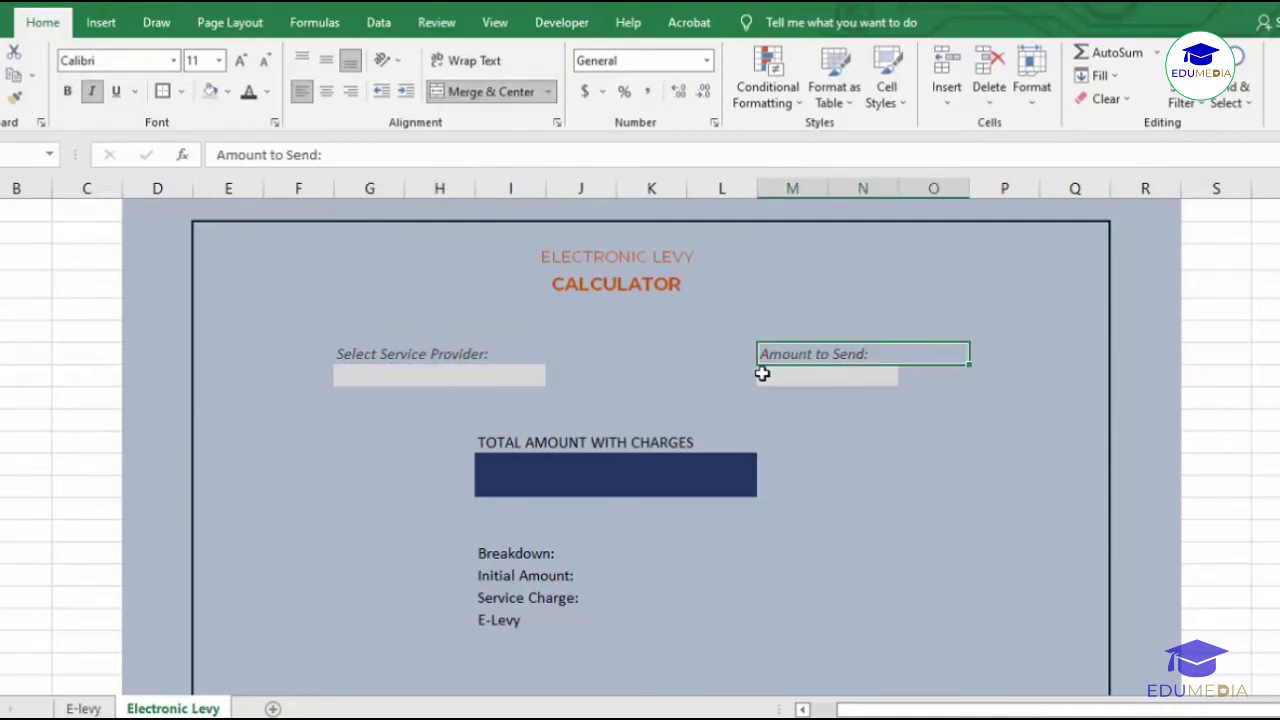
Step: Fill the input field below "Amount to Send:" across columns M to O with light grey
click(823, 371)
drag(809, 374, 939, 378)
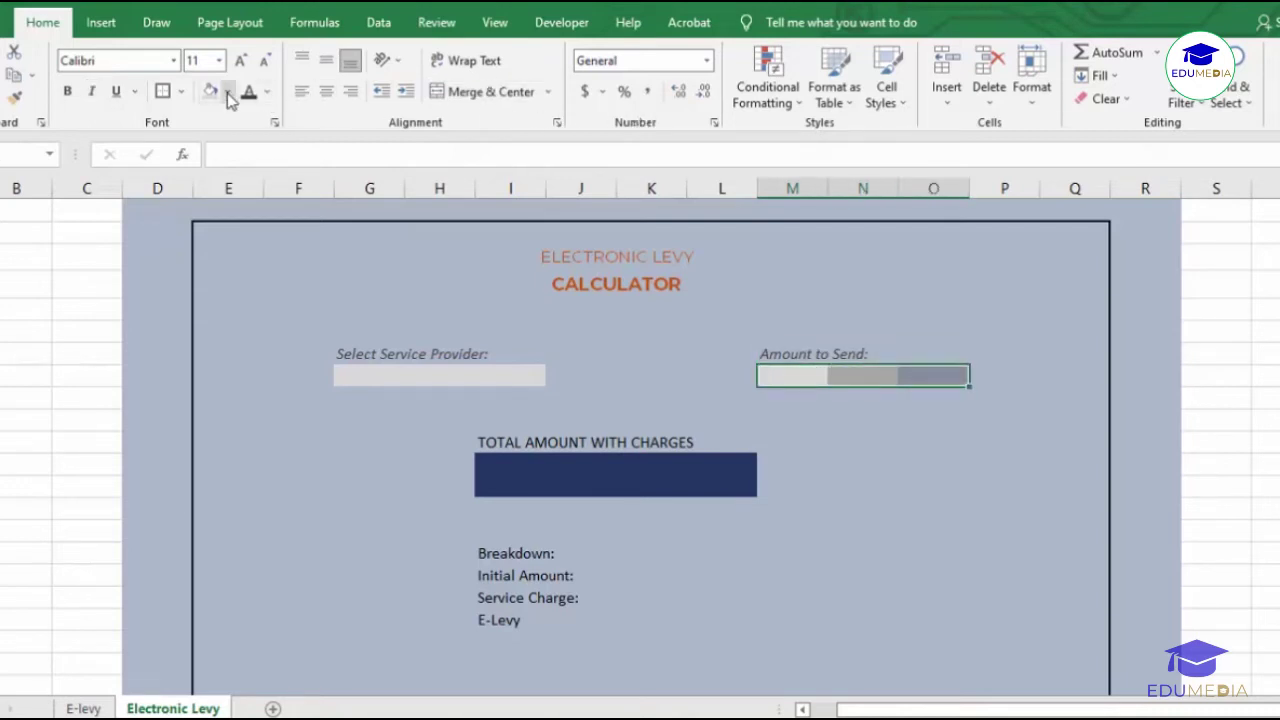
click(601, 418)
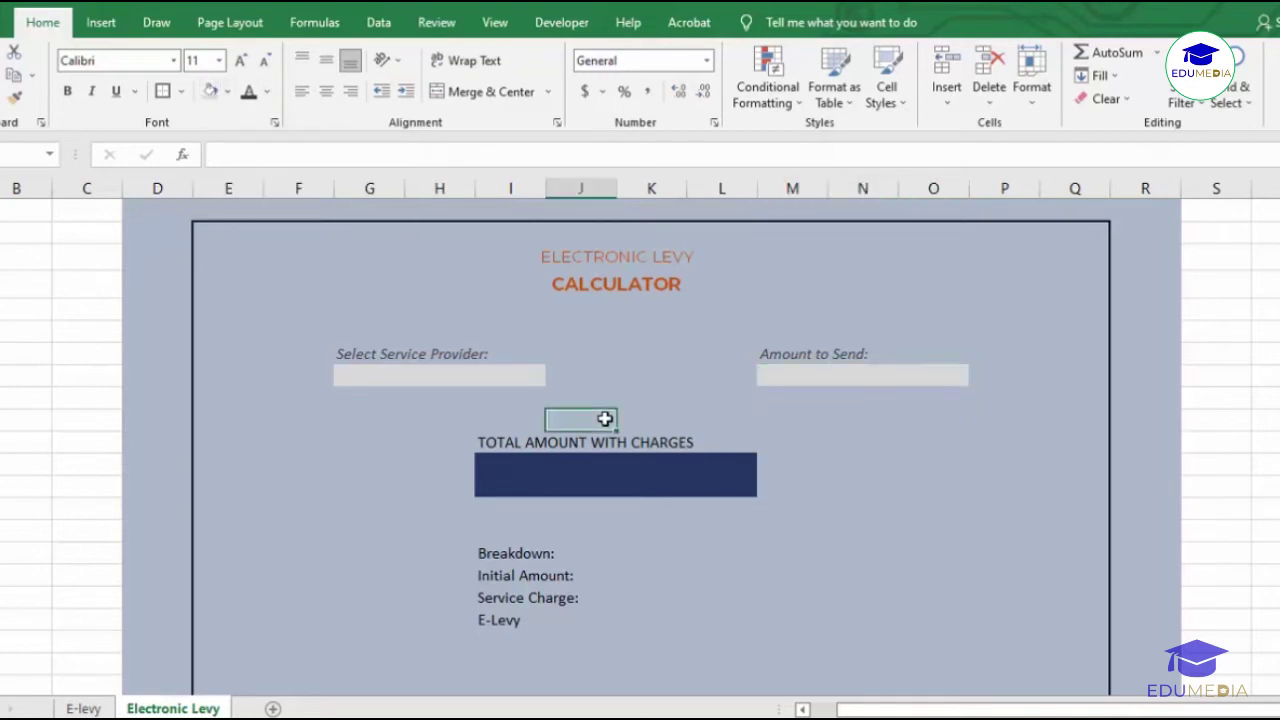
Step: Increase the height of the row that holds the two grey input fields
drag(2, 386, 2, 402)
click(520, 351)
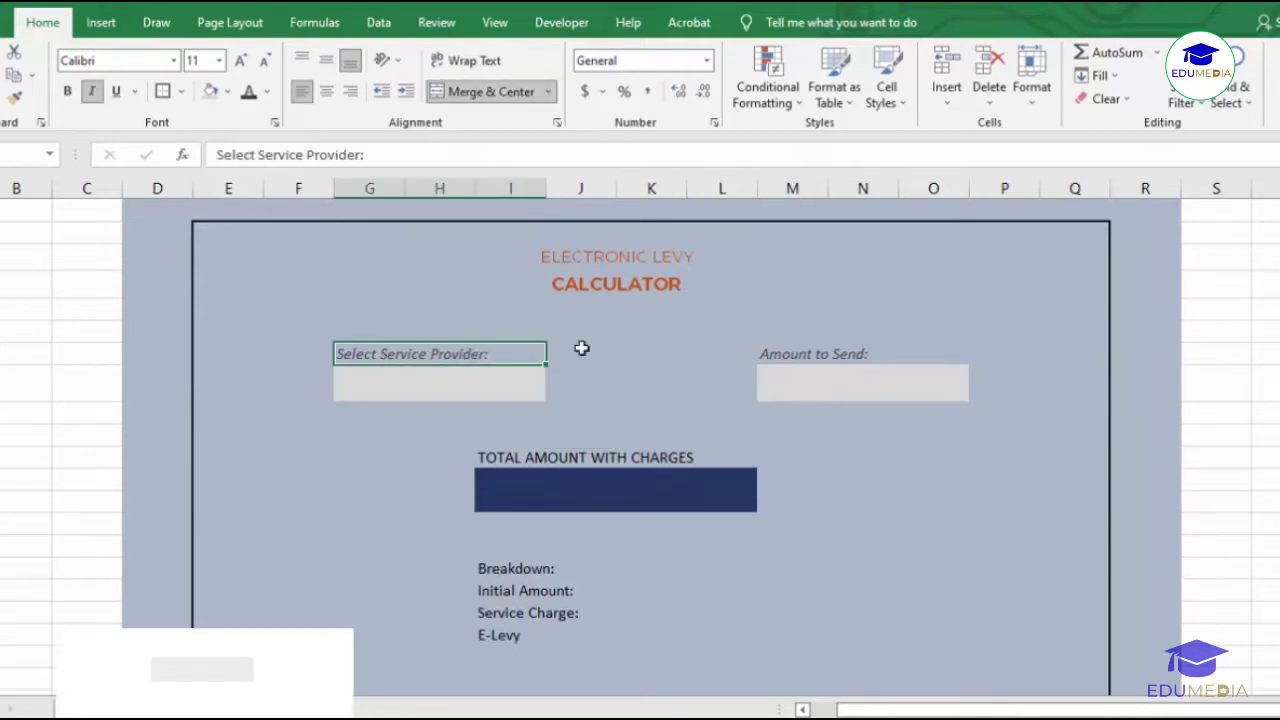
click(743, 383)
Step: Enter GHS in the column M cell of the Amount to Send input field
click(783, 383)
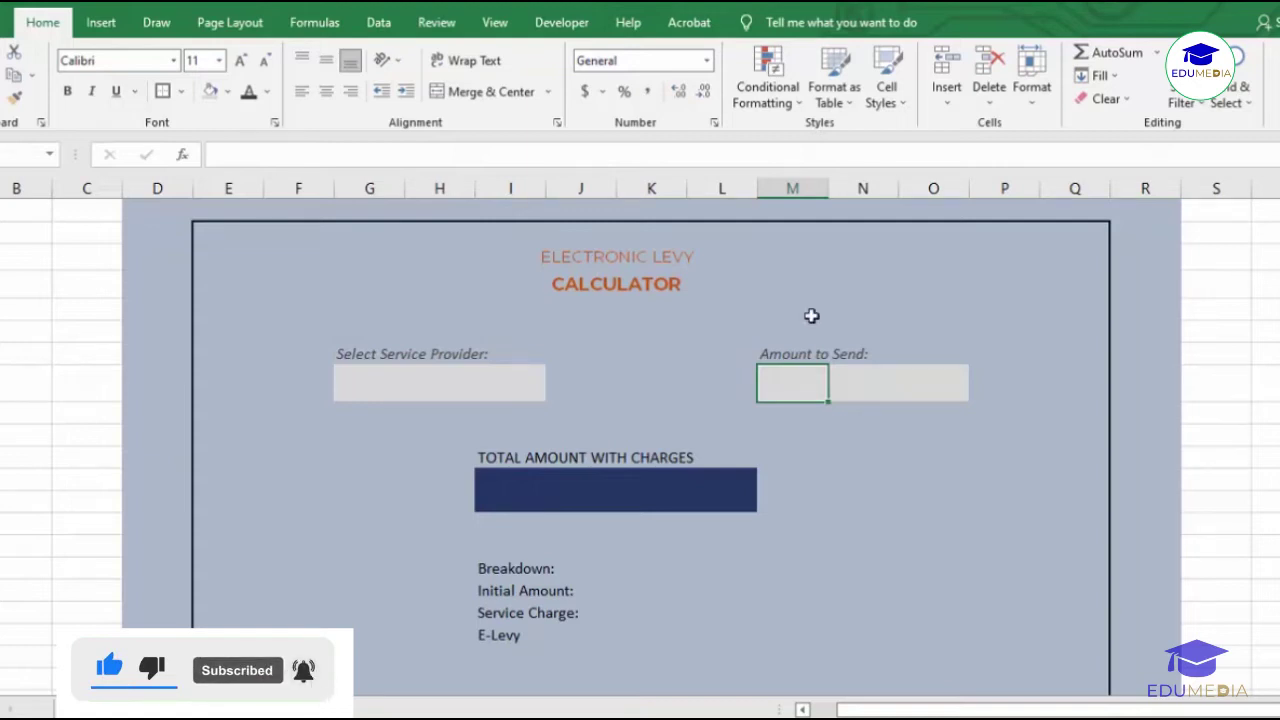
text(GHS)
key(Return)
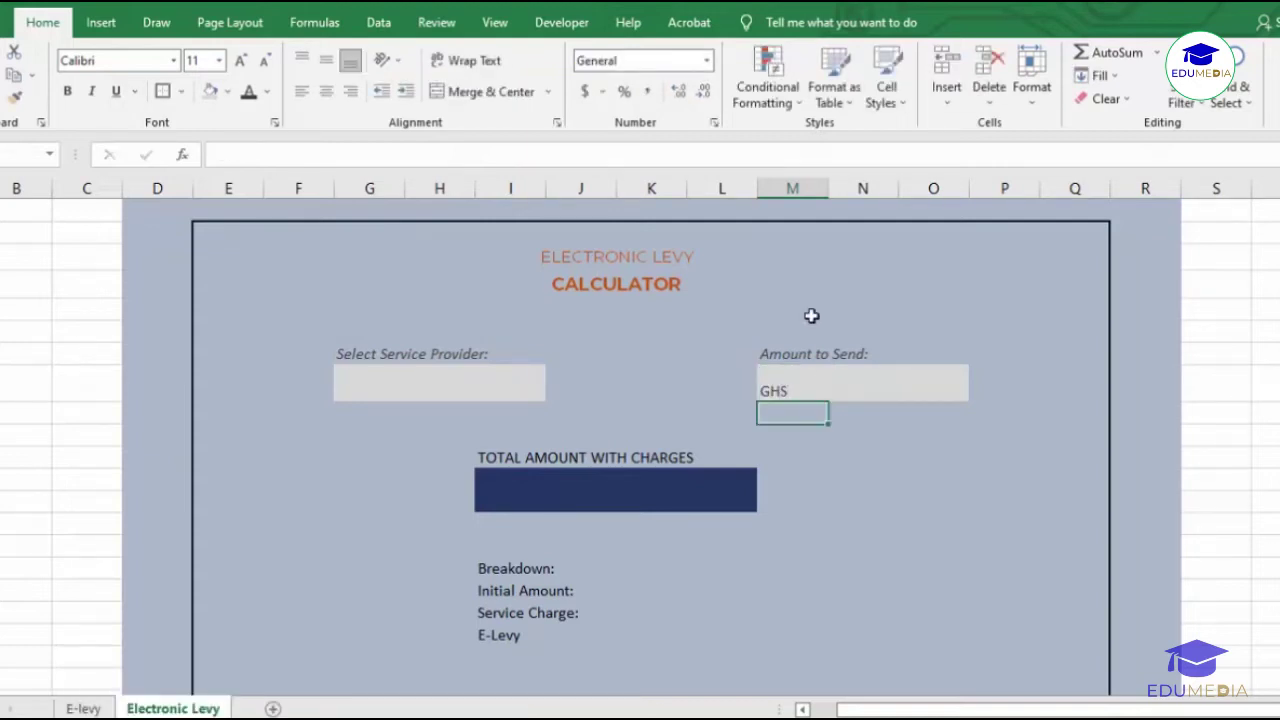
Step: Fill the GHS cell with the sheet's blue-grey background colour and narrow column M around it
click(810, 378)
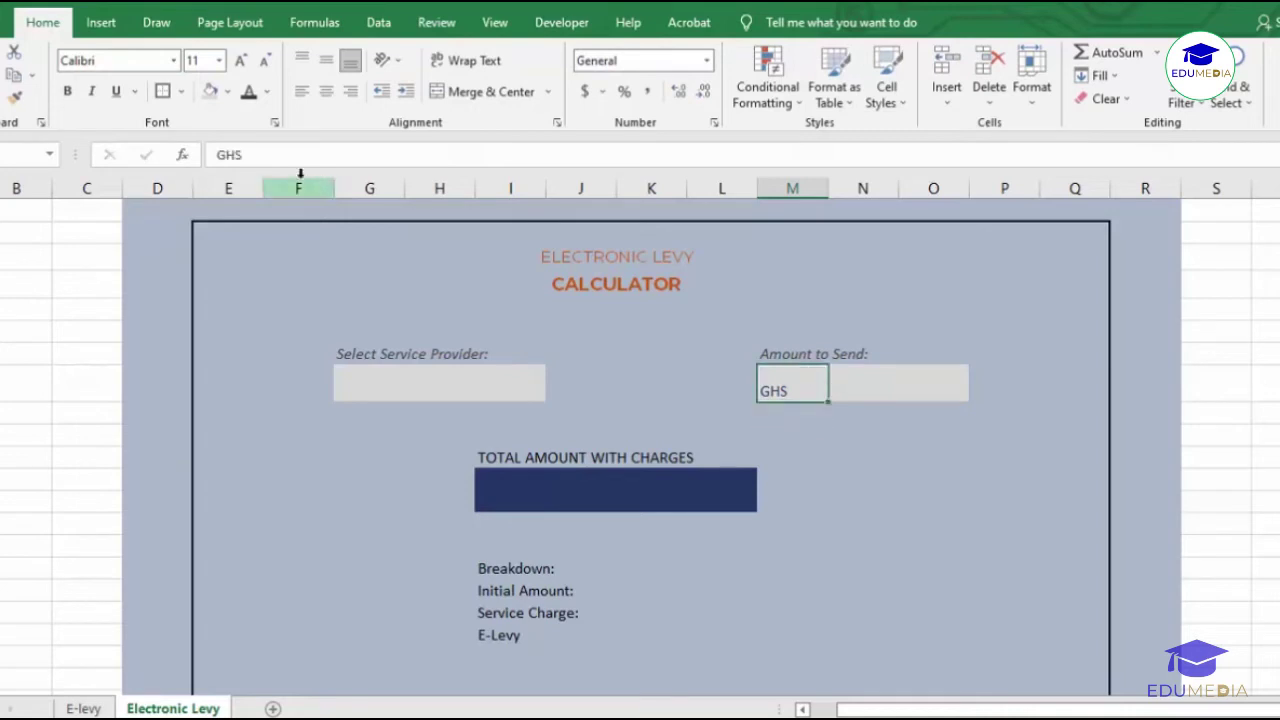
click(229, 92)
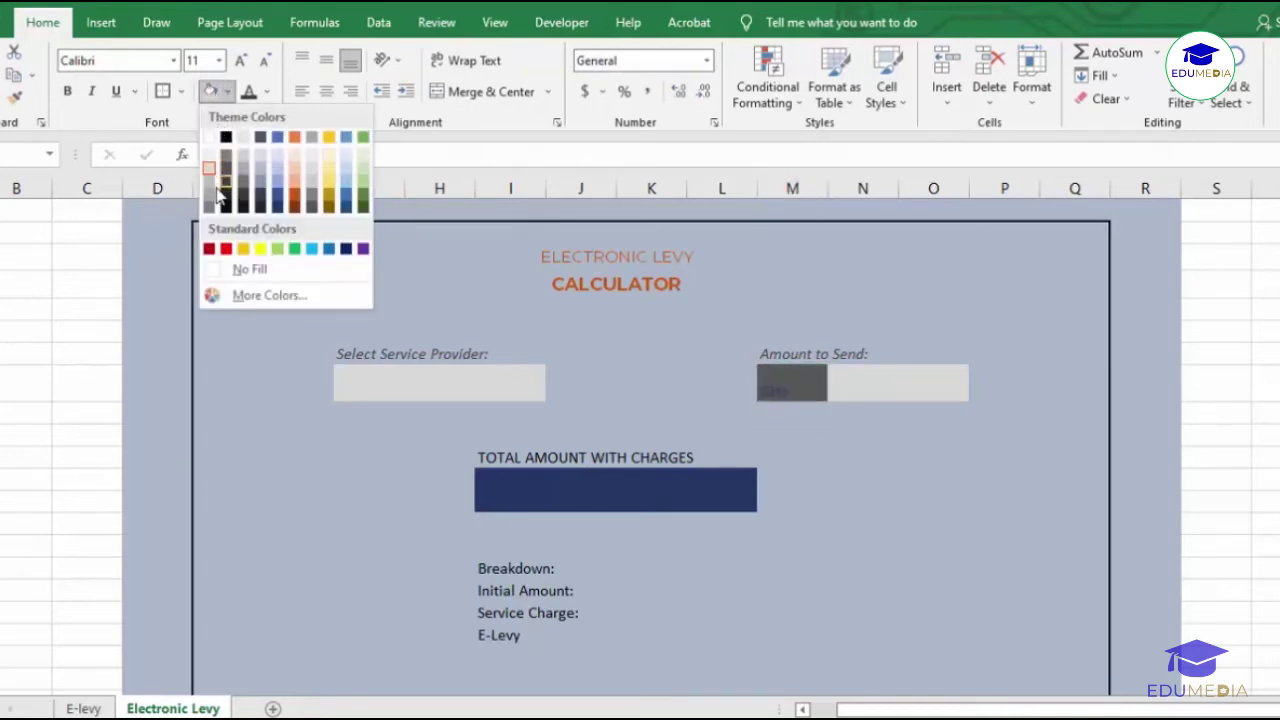
click(260, 175)
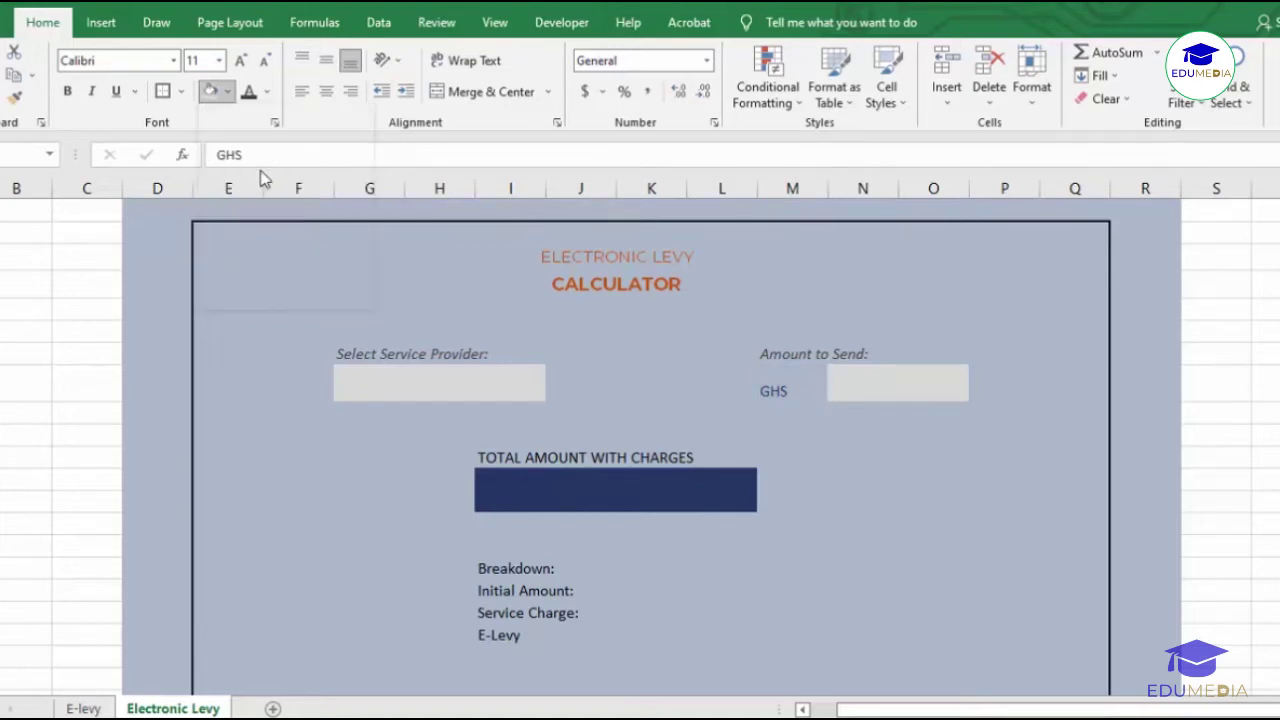
key(Up)
drag(826, 191, 804, 190)
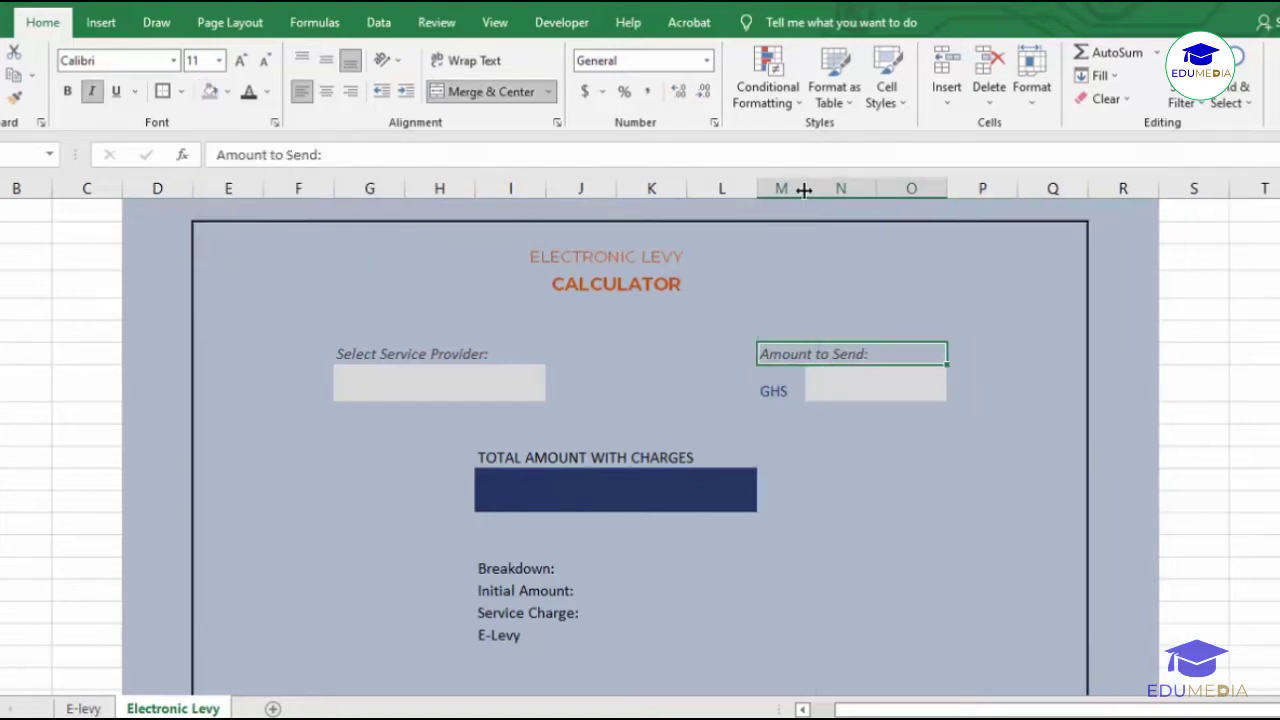
Step: Set the GHS cell's font to Montserrat and centre its text horizontally and vertically
click(791, 372)
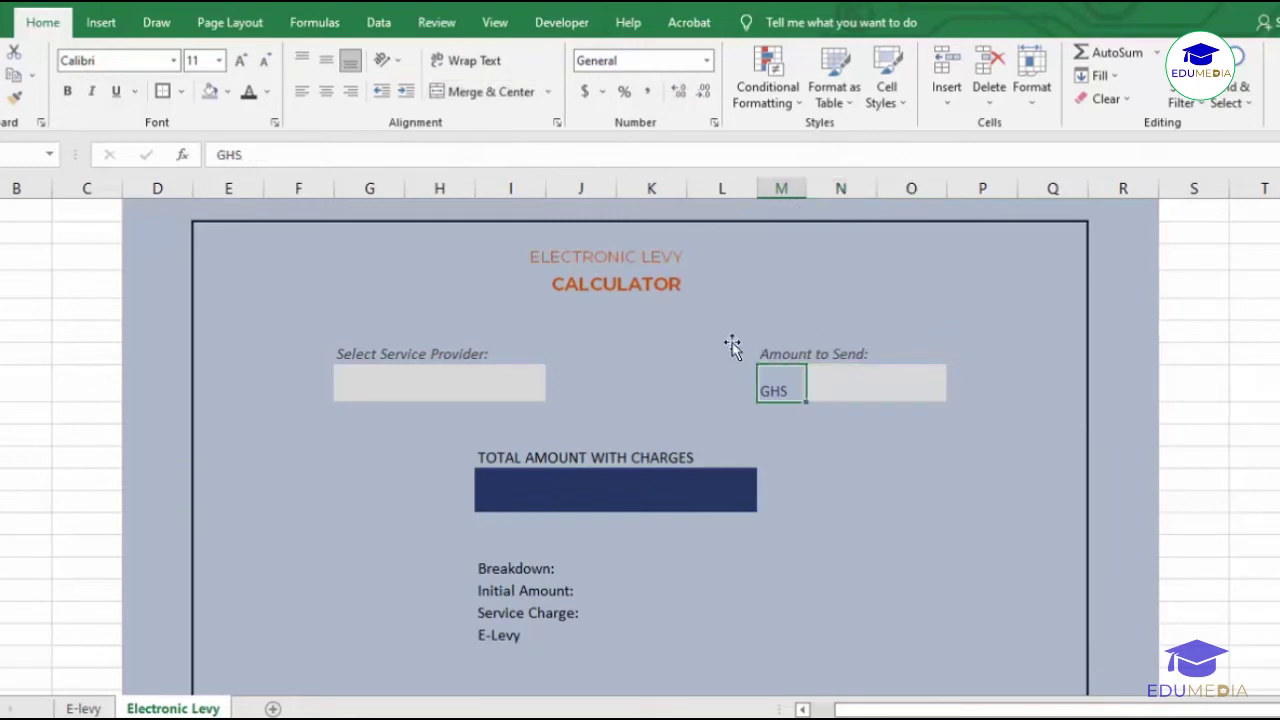
click(141, 62)
text(Montserrat)
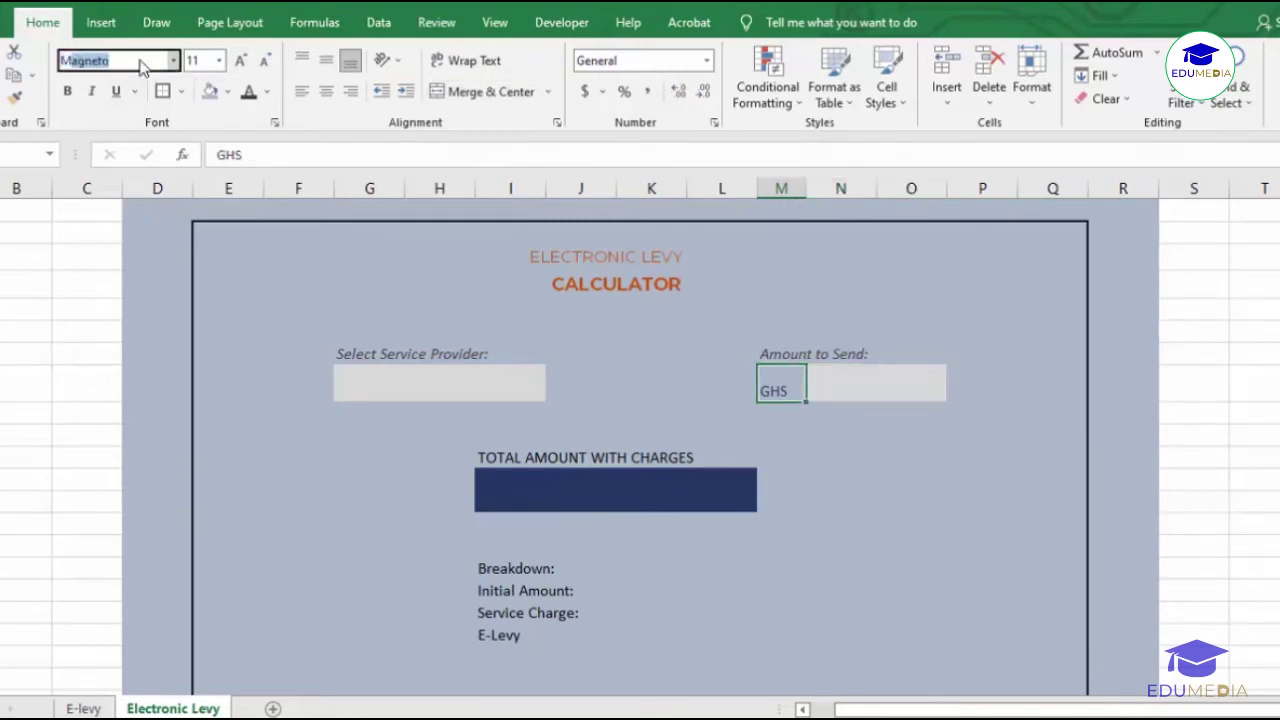
key(Return)
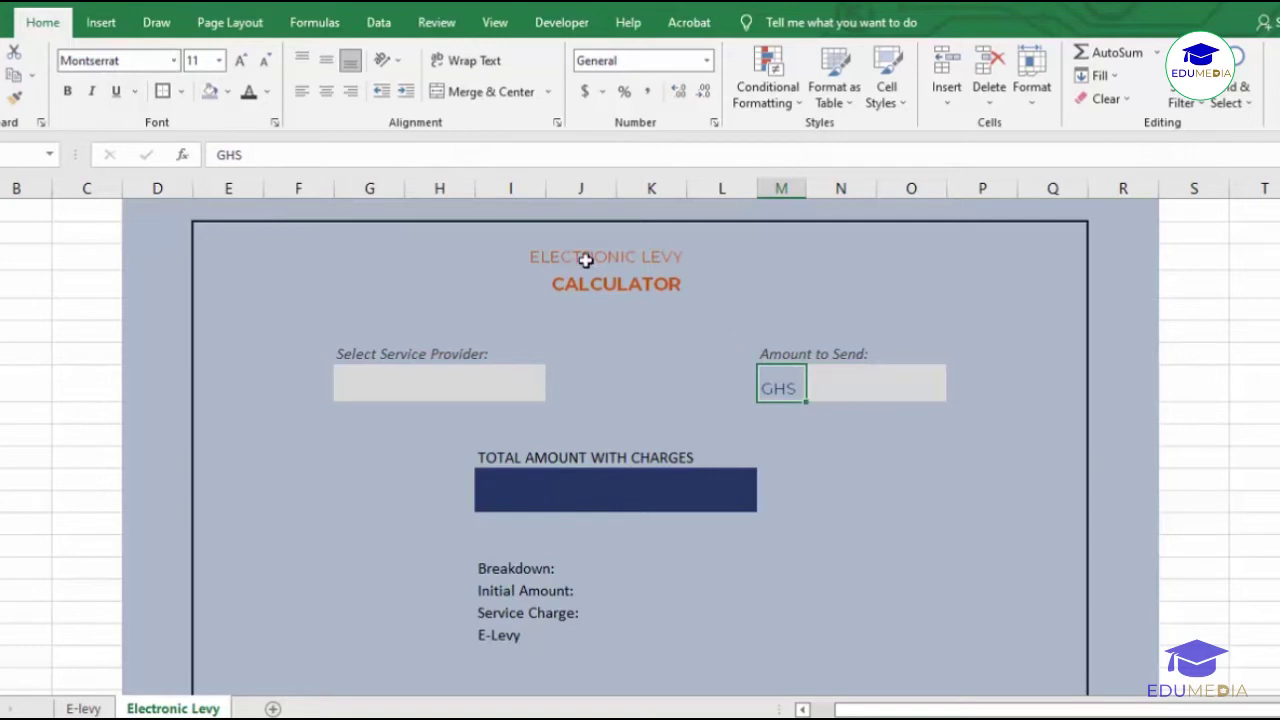
click(326, 91)
click(327, 66)
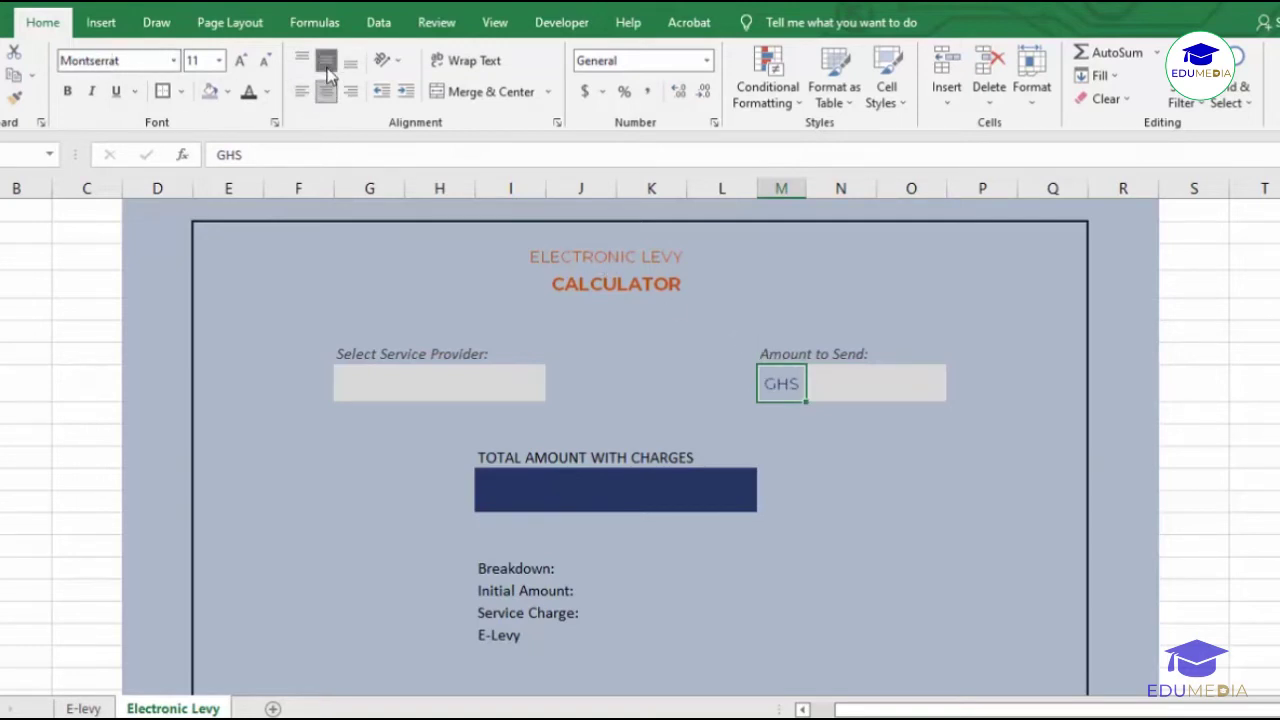
Step: Make the GHS text bold and one size step larger, widening column M slightly to fit it
click(72, 94)
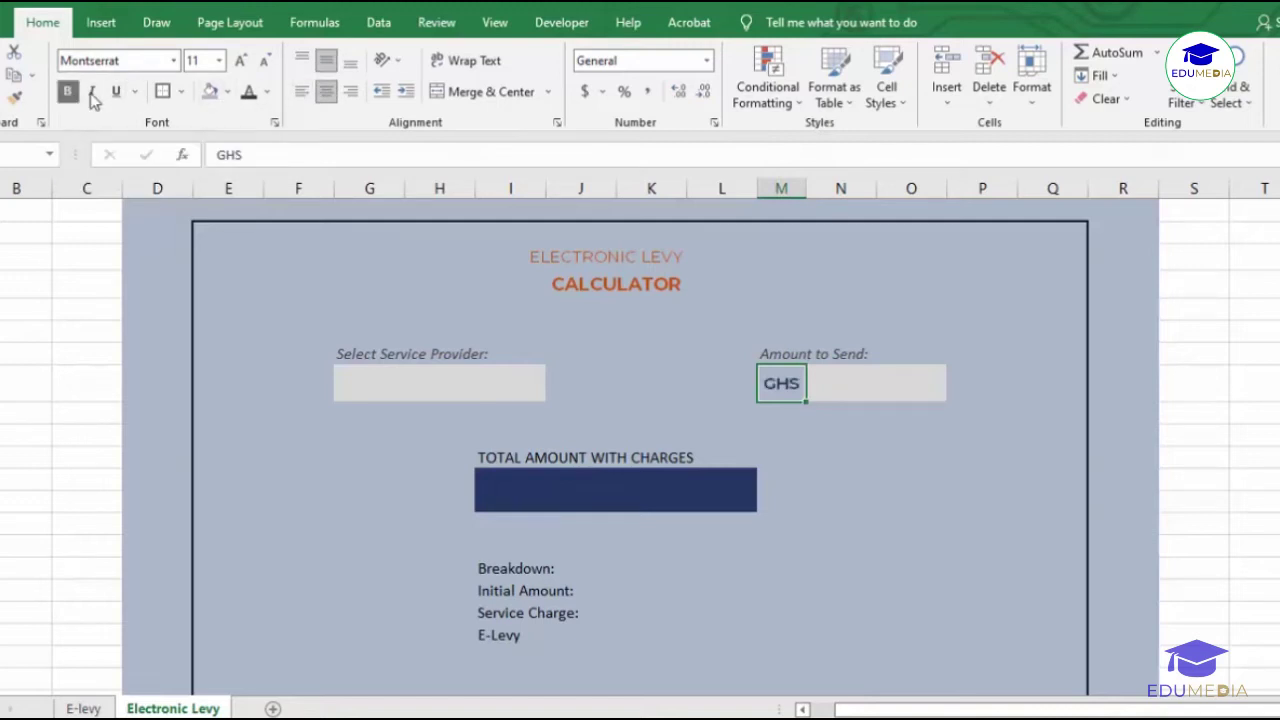
click(245, 66)
click(790, 430)
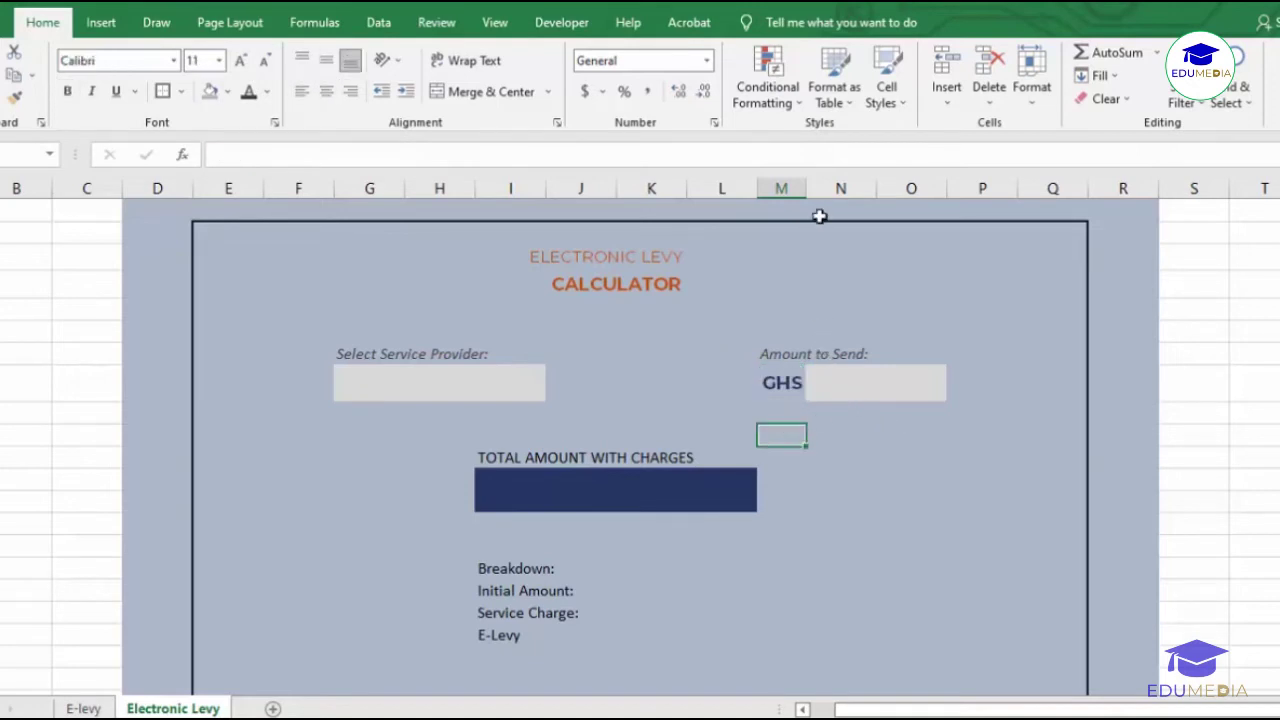
drag(806, 180, 810, 182)
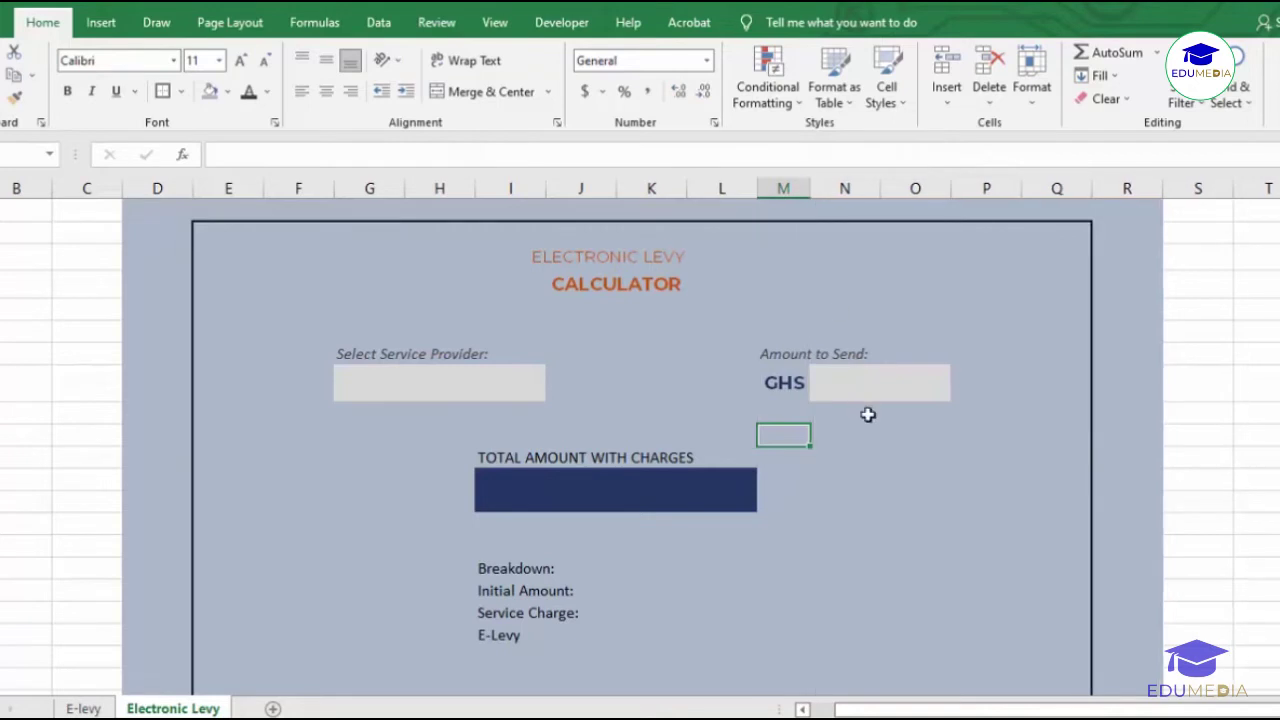
Step: Merge and centre the TOTAL AMOUNT WITH CHARGES label across columns I to L
click(676, 440)
click(622, 459)
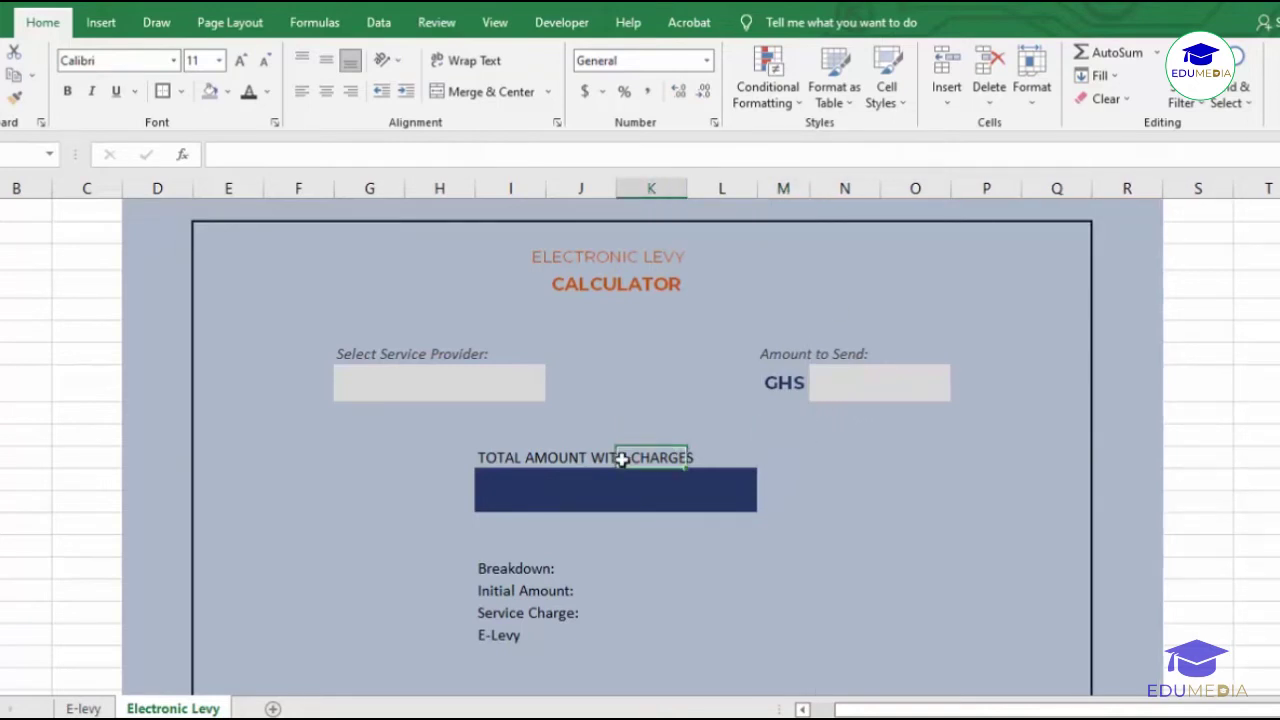
click(485, 455)
drag(485, 455, 650, 457)
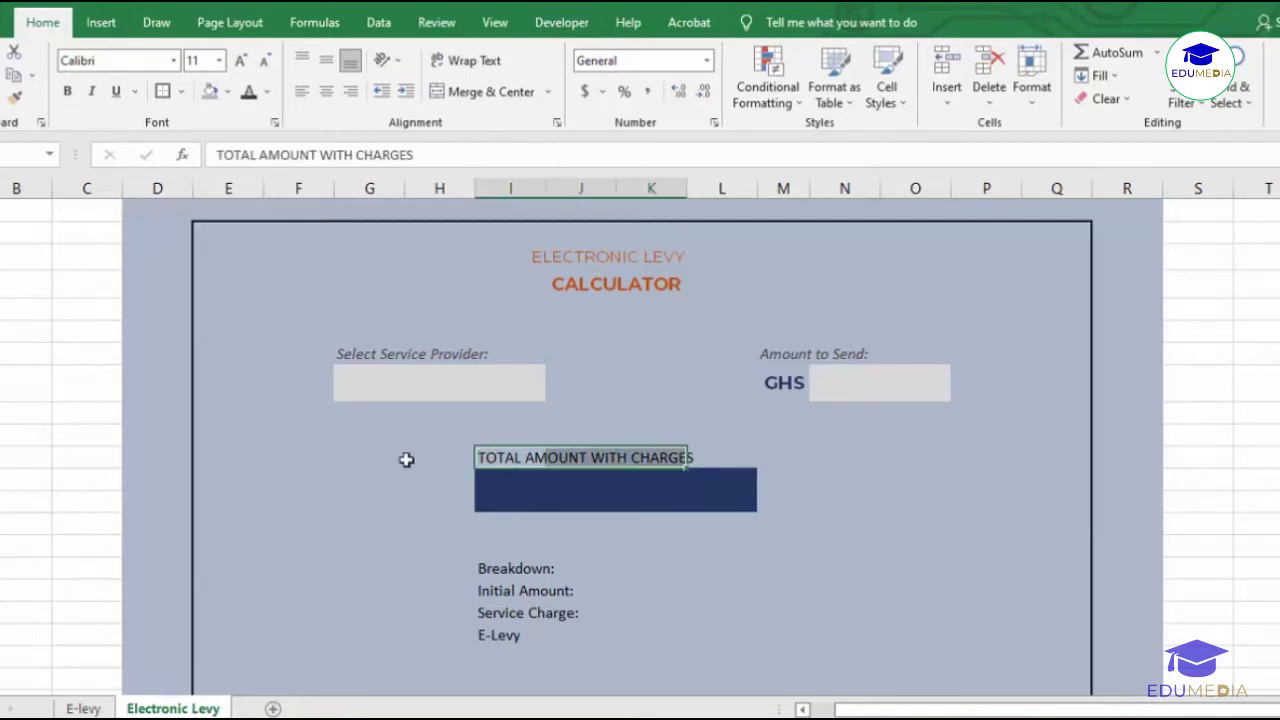
drag(532, 455, 730, 450)
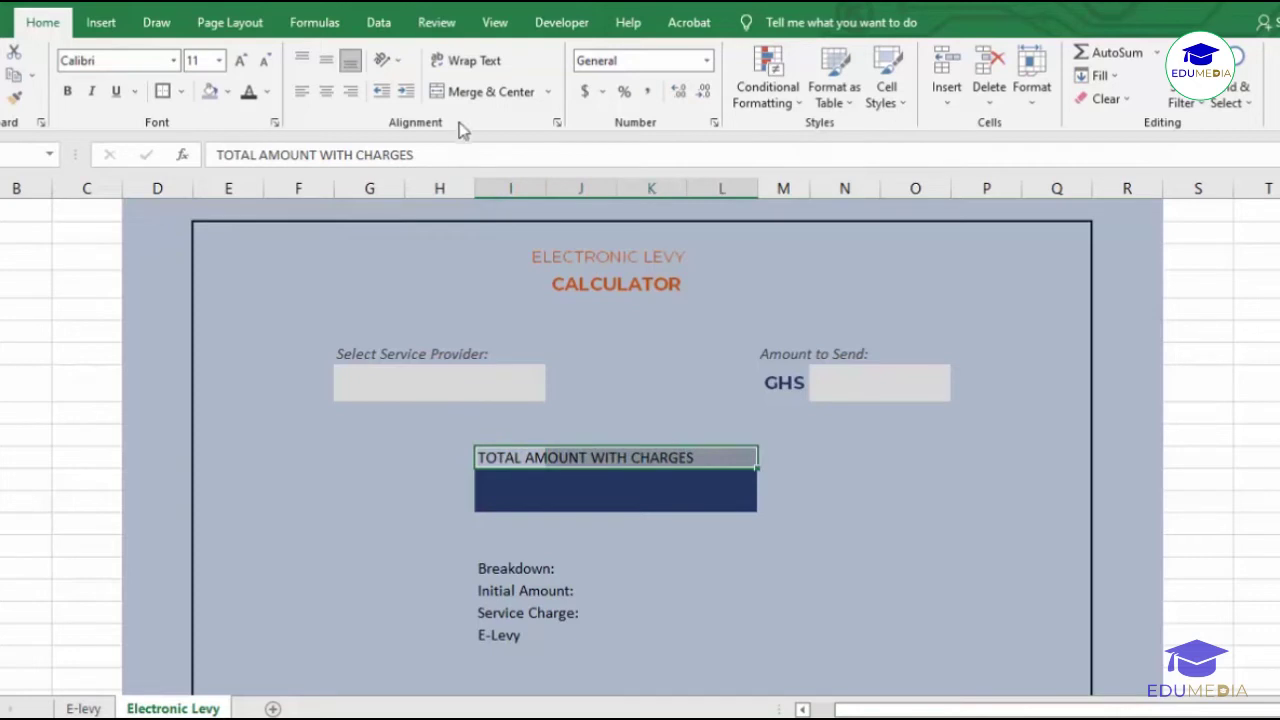
click(465, 95)
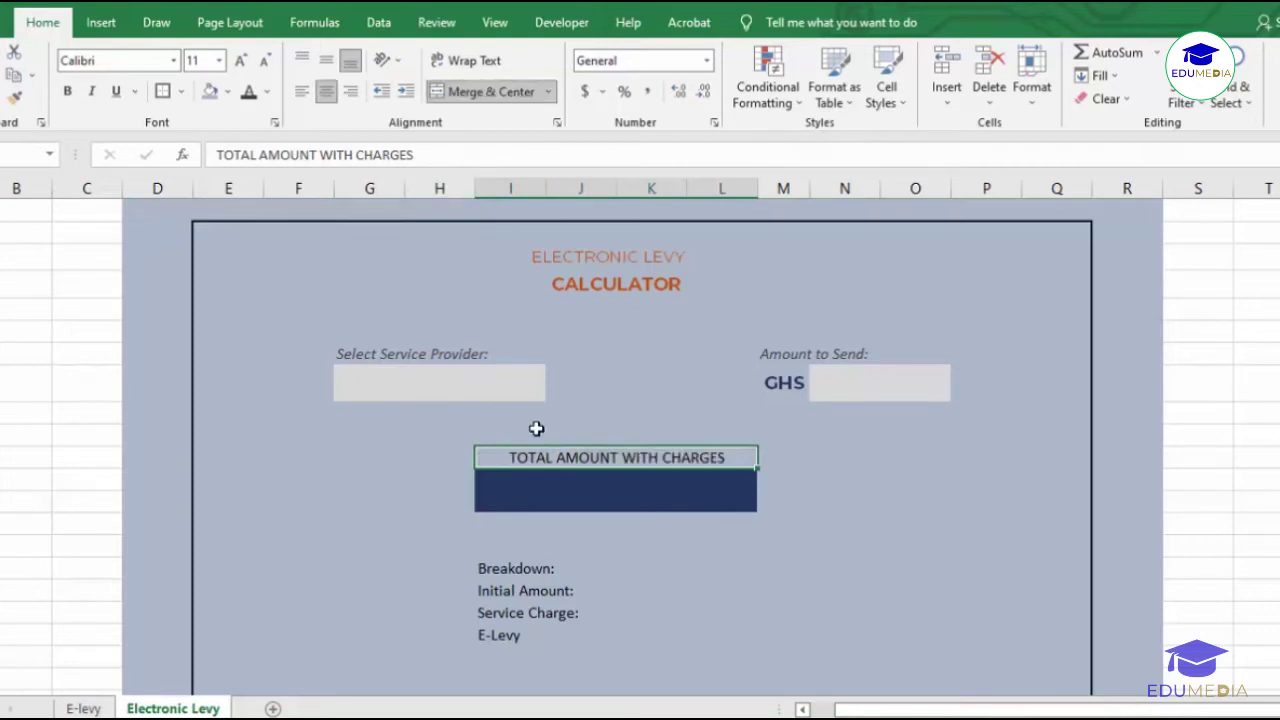
Step: Merge and centre the two-row dark blue block under TOTAL AMOUNT WITH CHARGES across columns I to L
click(530, 482)
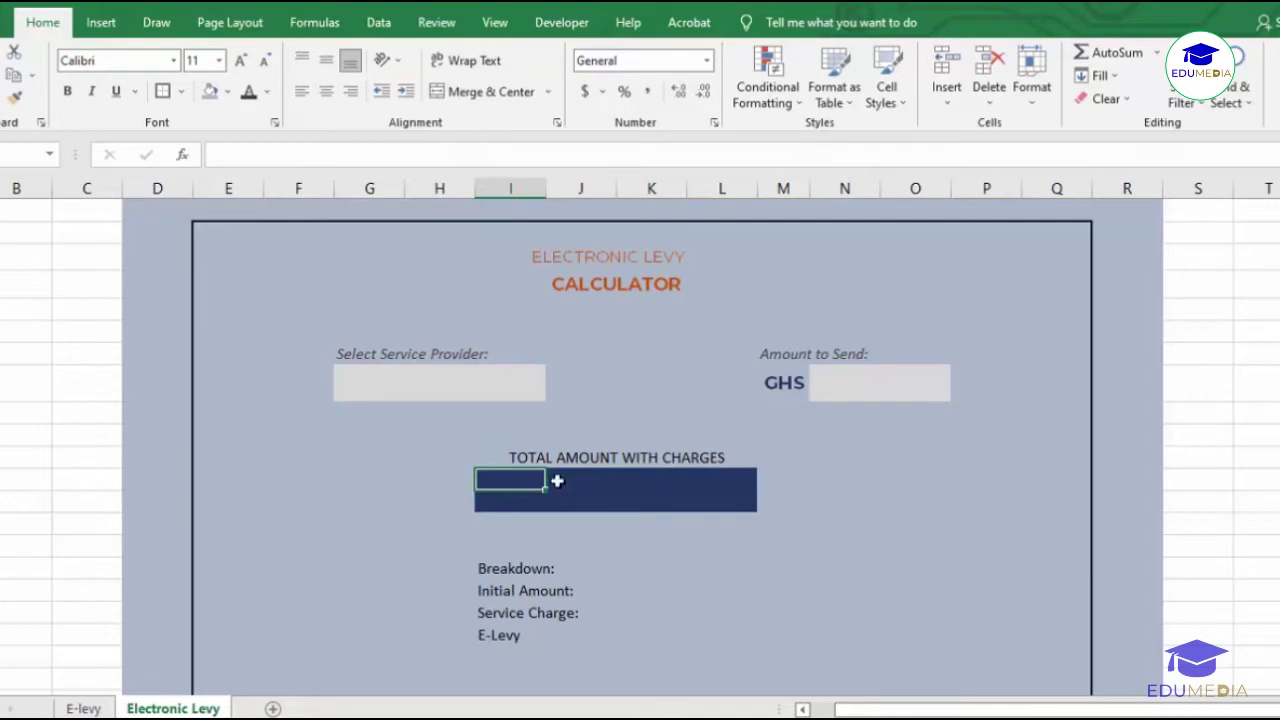
drag(557, 481, 718, 492)
click(650, 480)
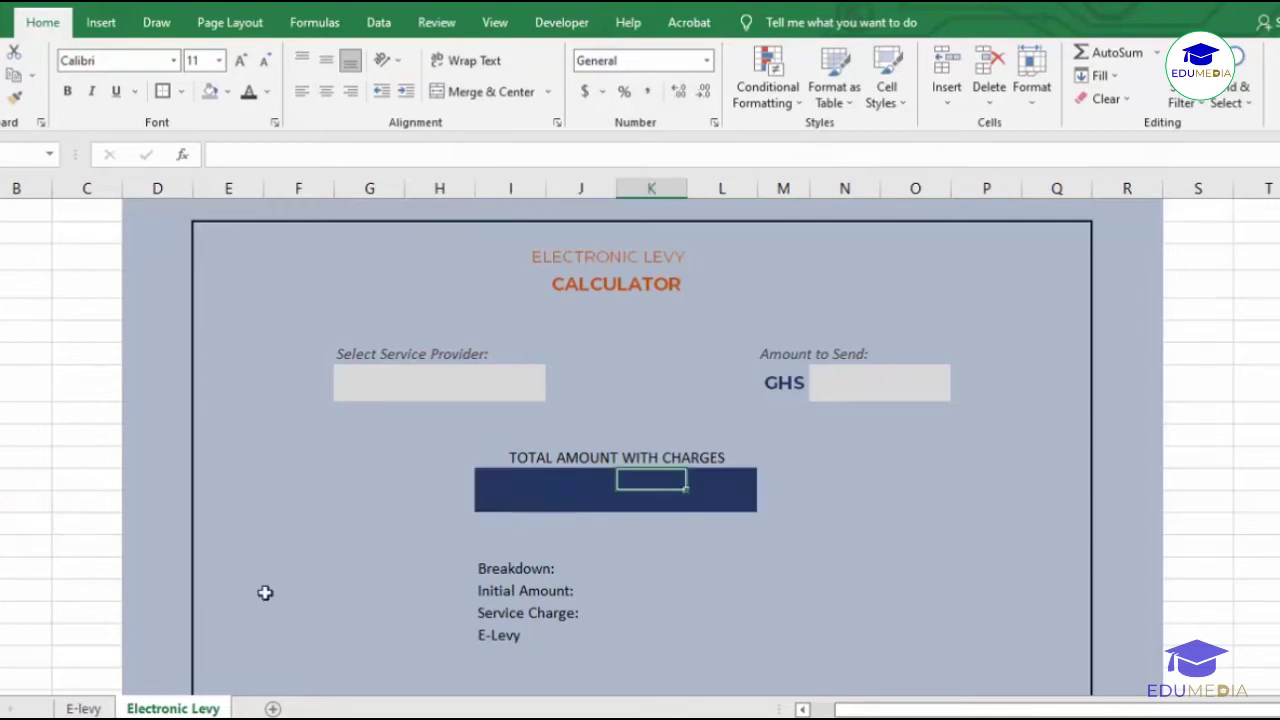
click(493, 479)
drag(508, 480, 735, 498)
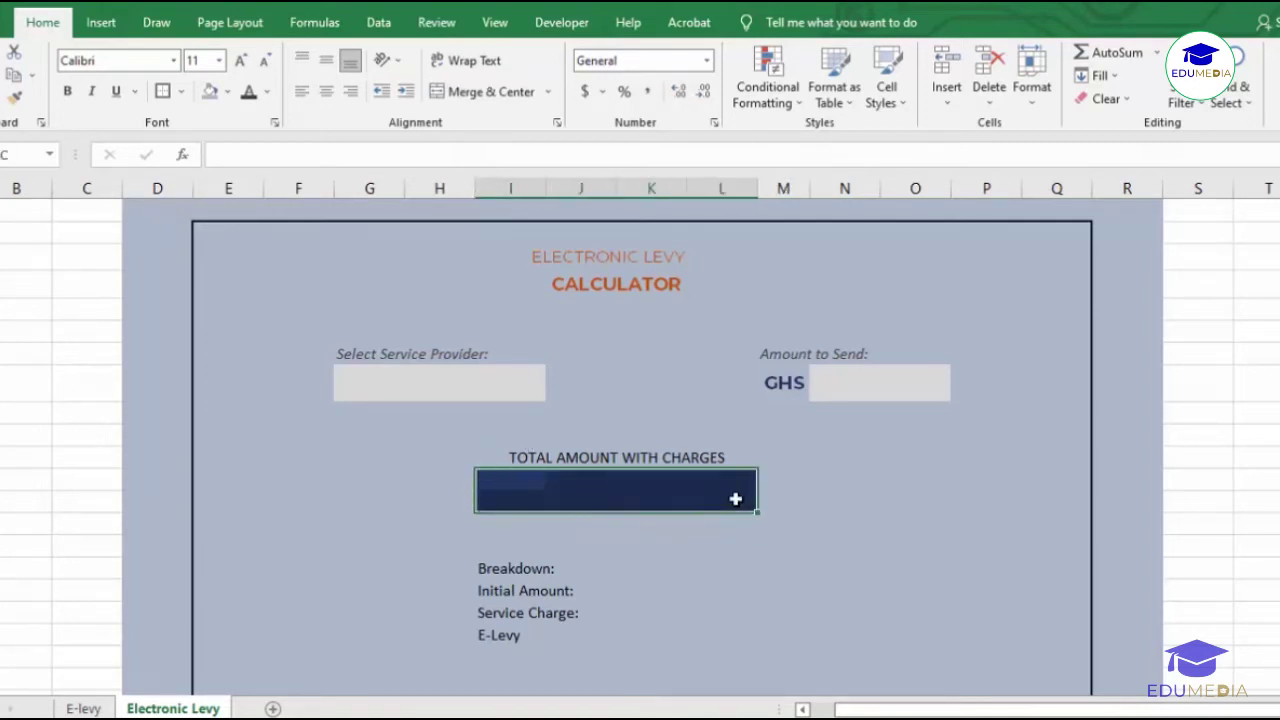
click(488, 91)
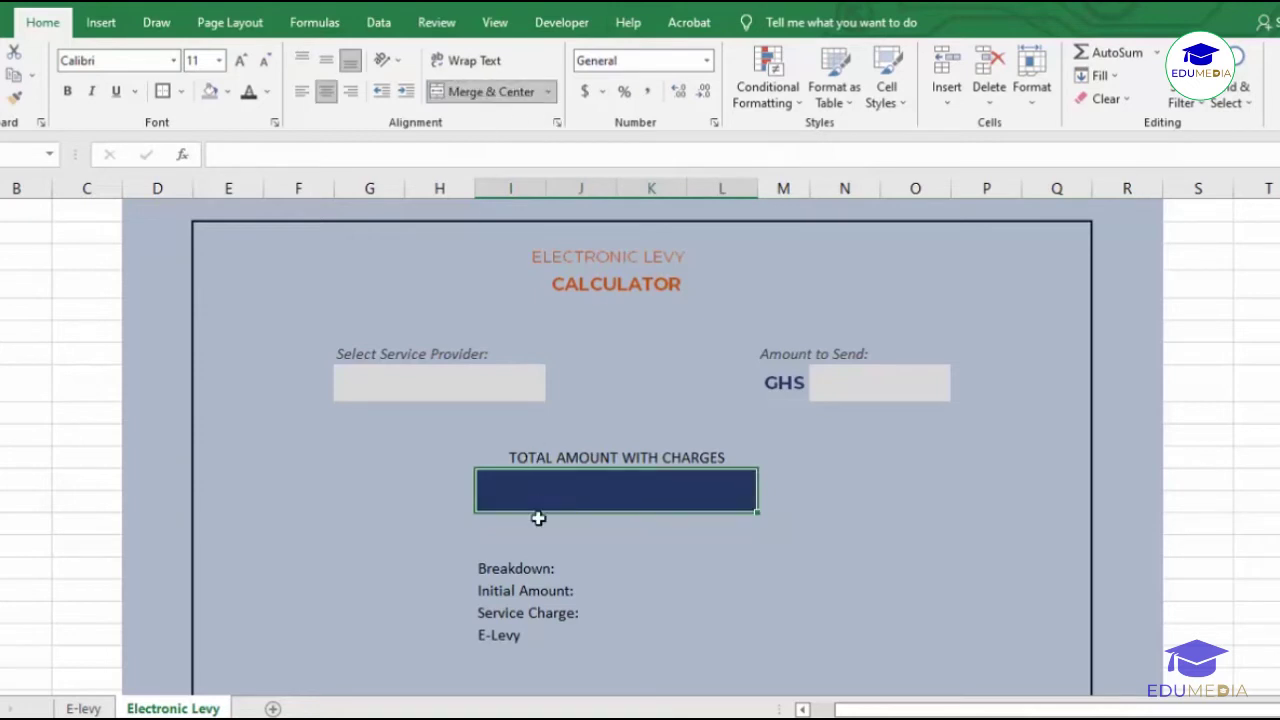
click(496, 458)
click(478, 485)
Step: Merge the Breakdown: heading across columns I to K, align it left and give it a double underline
click(620, 560)
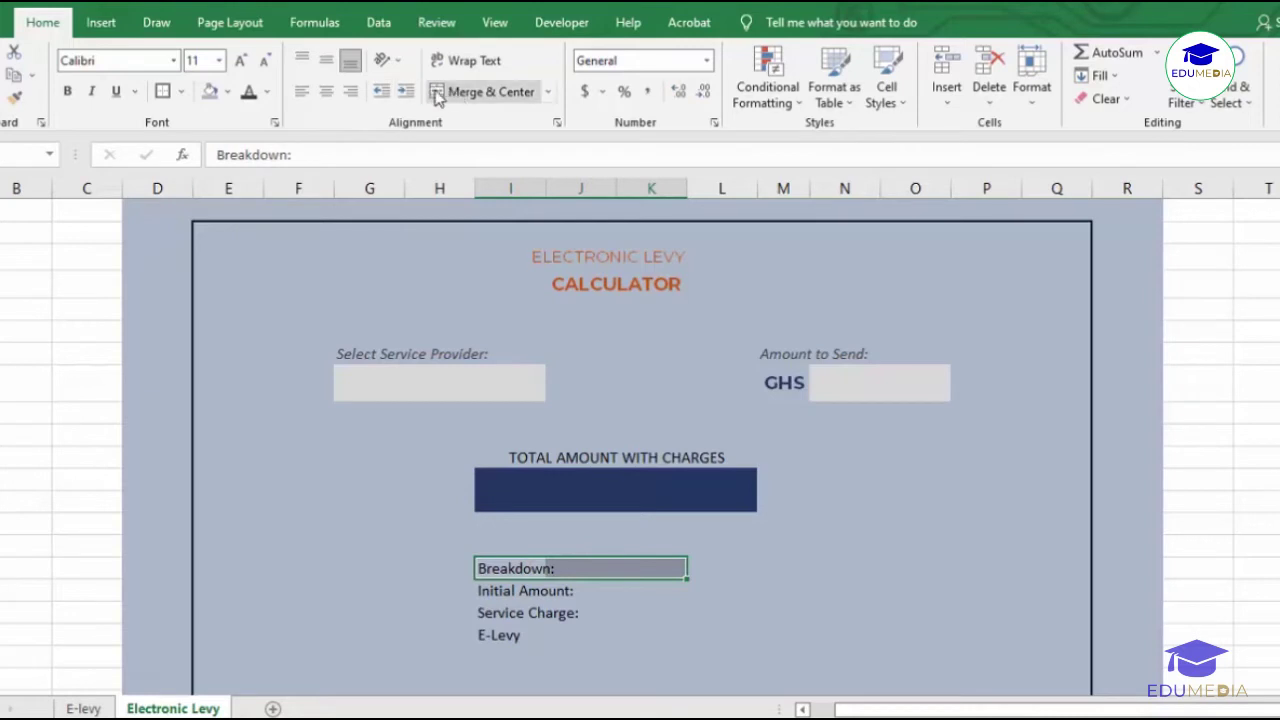
click(468, 92)
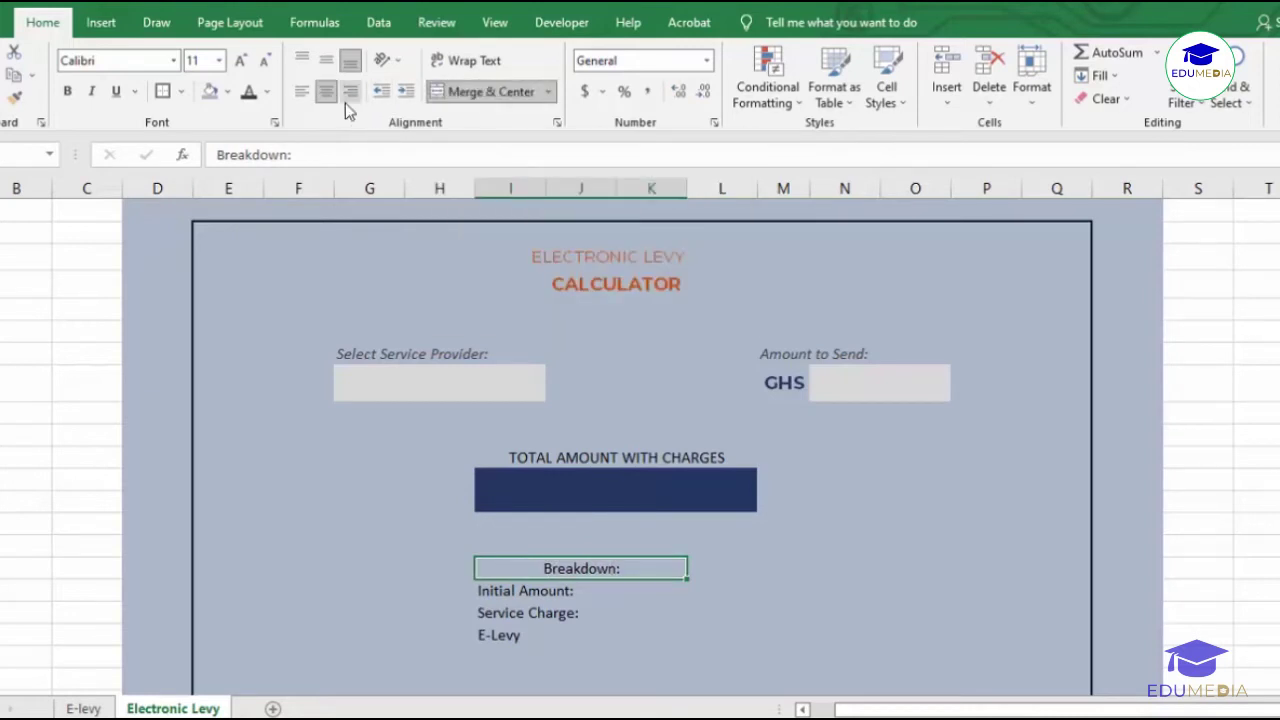
click(301, 91)
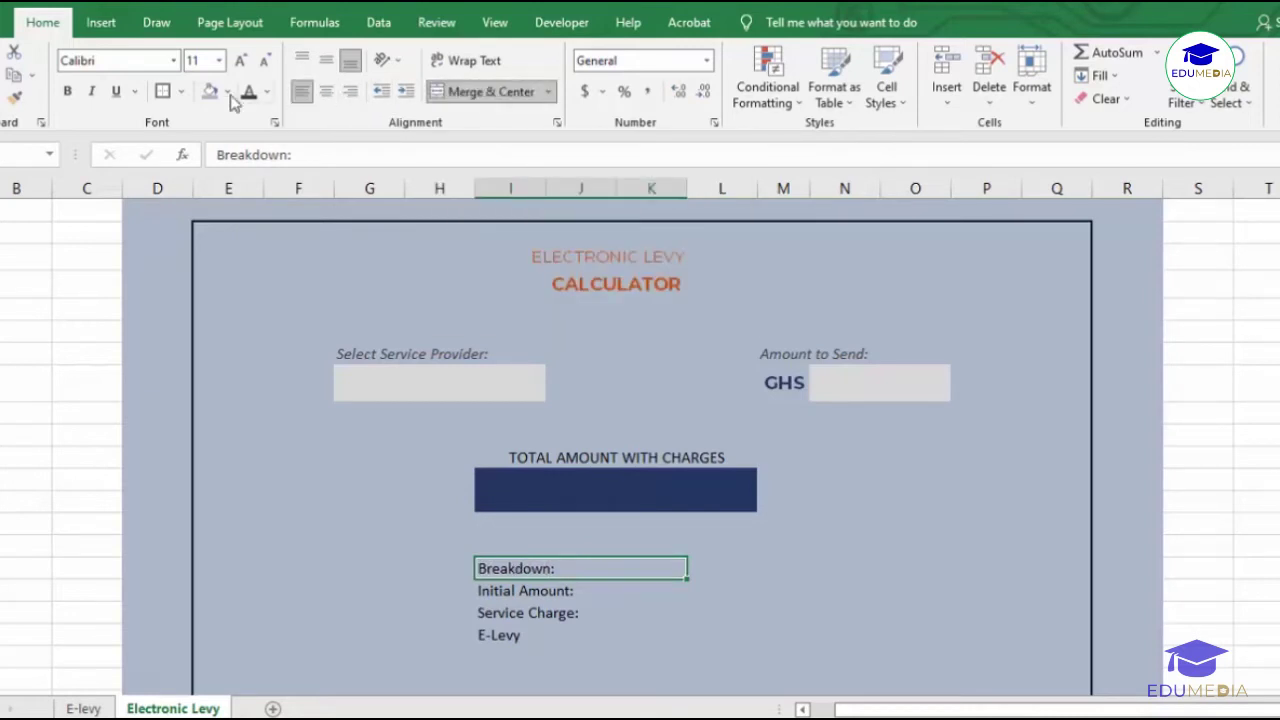
click(135, 91)
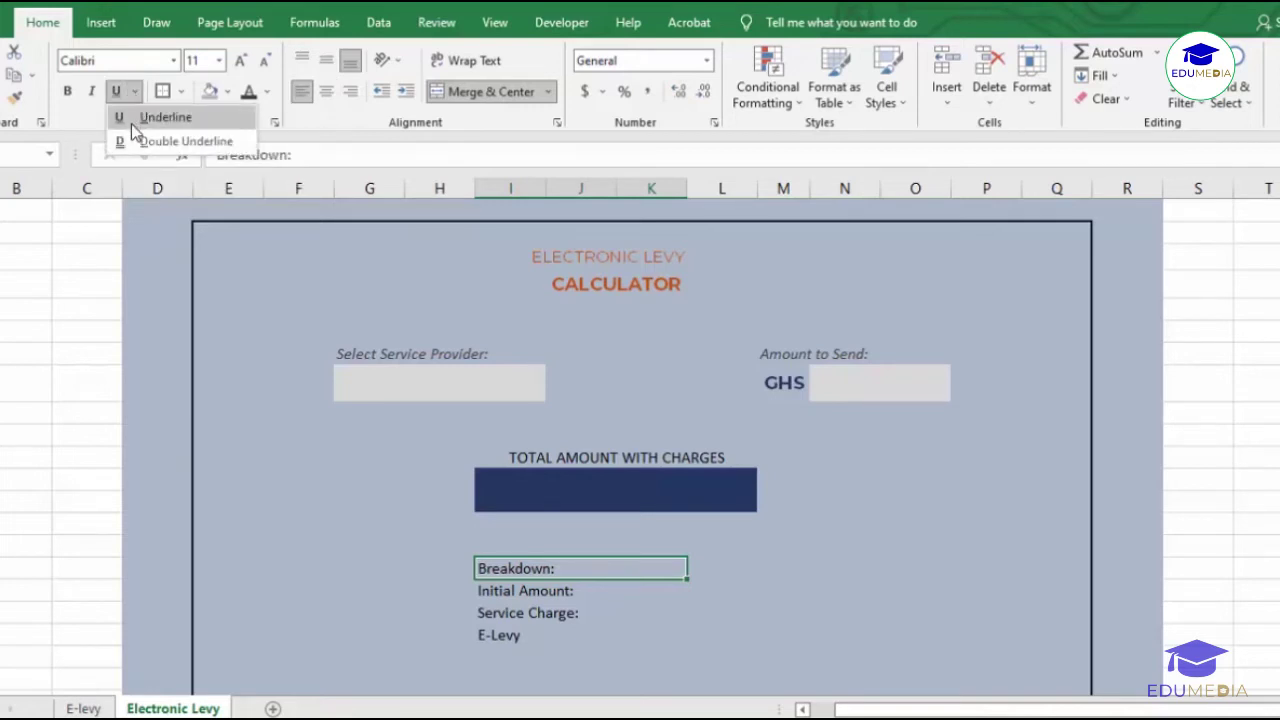
click(135, 141)
Step: Fill the cells in columns K and L beside the Initial Amount, Service Charge and E-Levy labels with grey
click(656, 589)
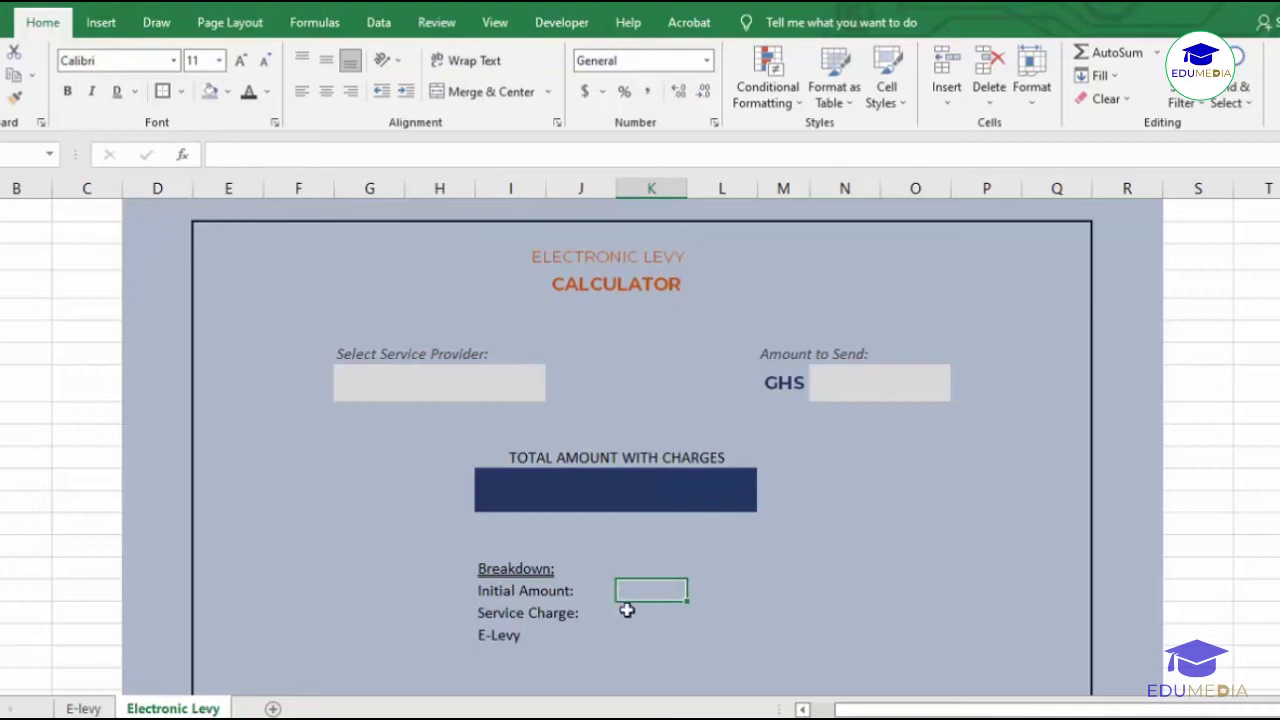
drag(634, 588, 761, 627)
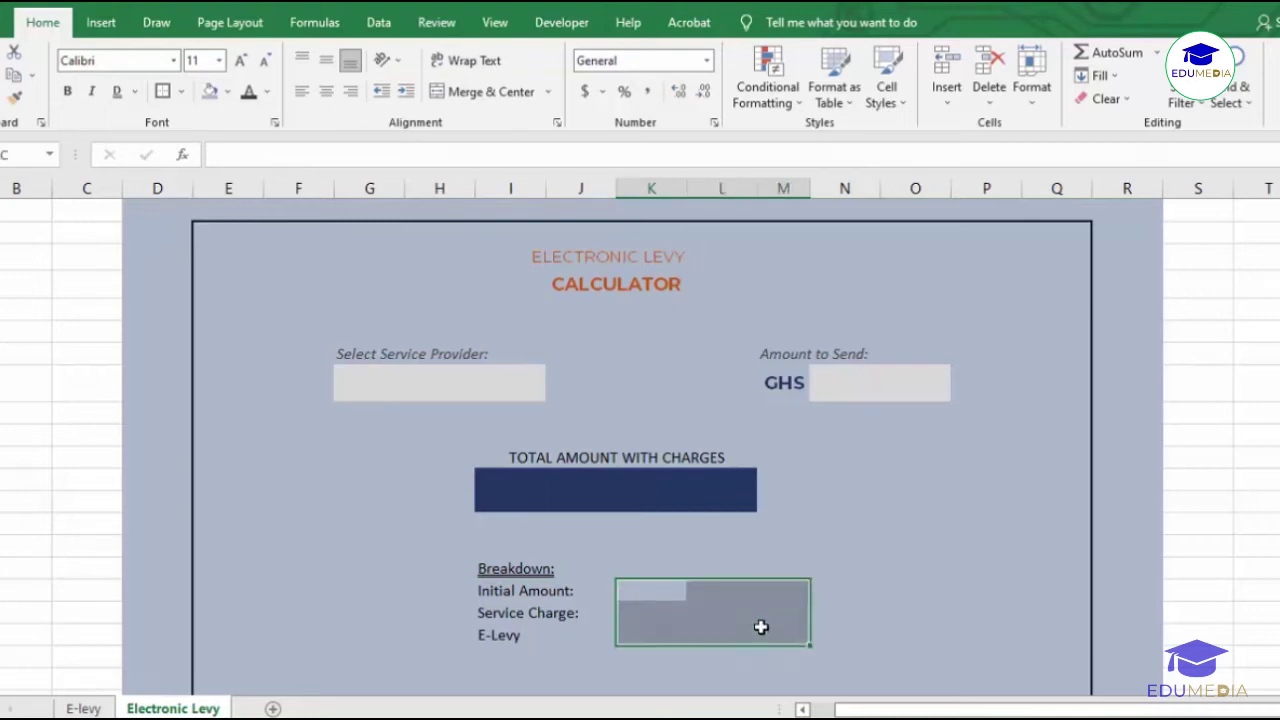
click(761, 627)
drag(648, 586, 751, 629)
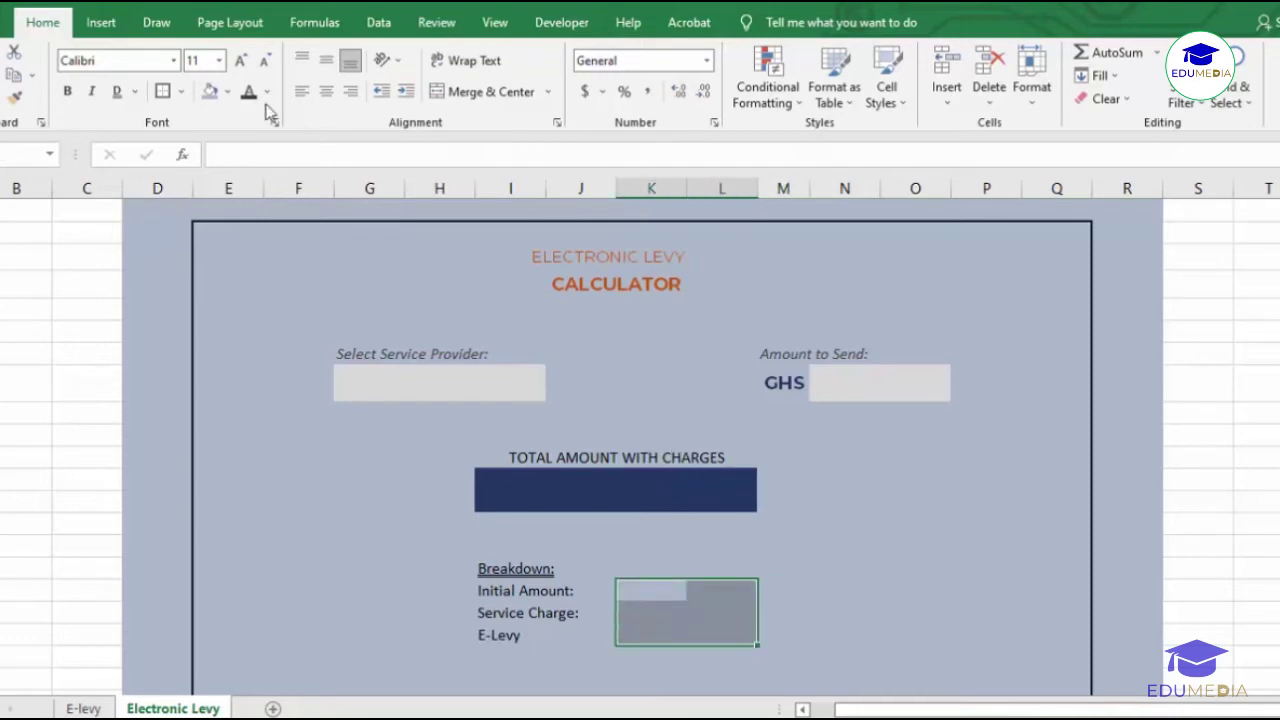
click(229, 93)
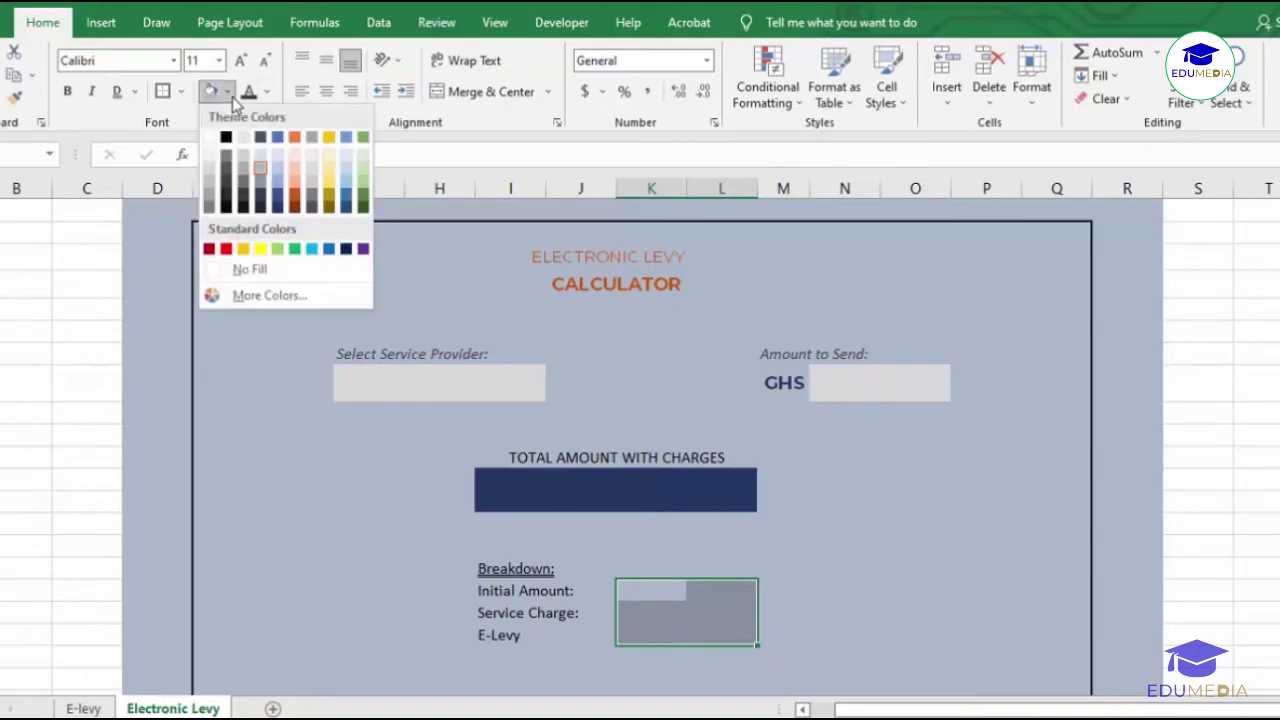
click(210, 180)
click(776, 572)
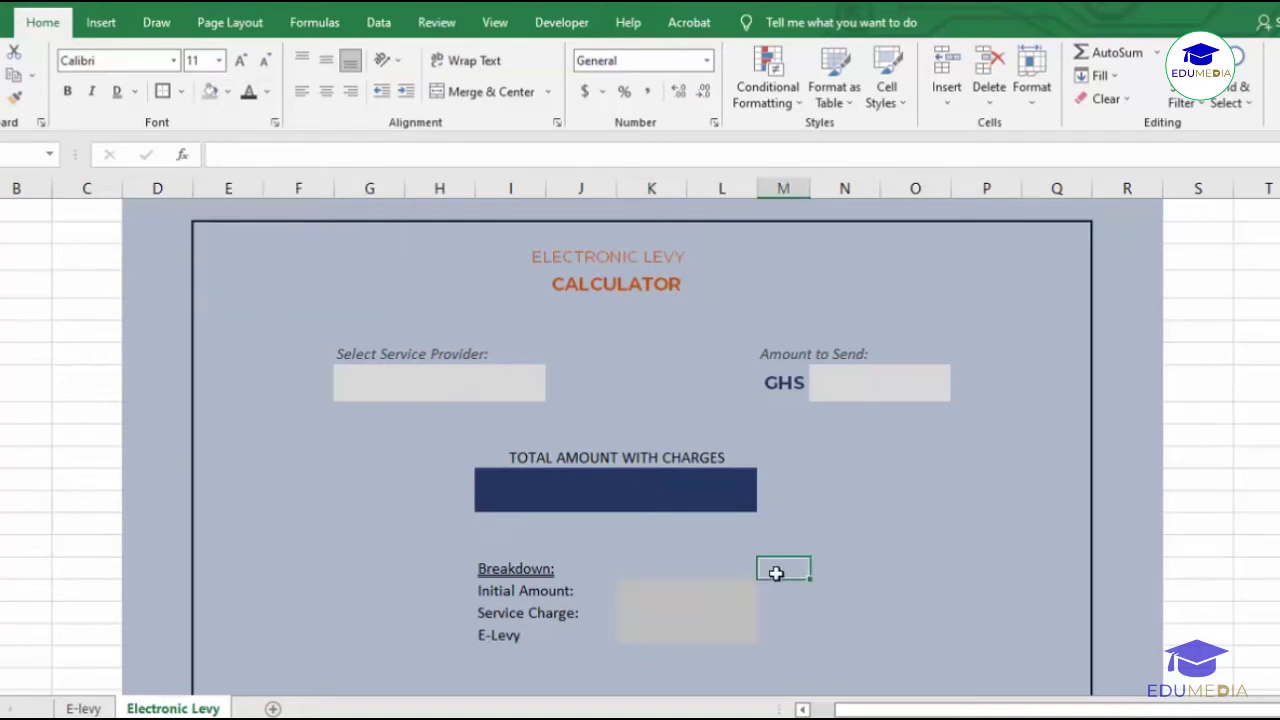
click(718, 592)
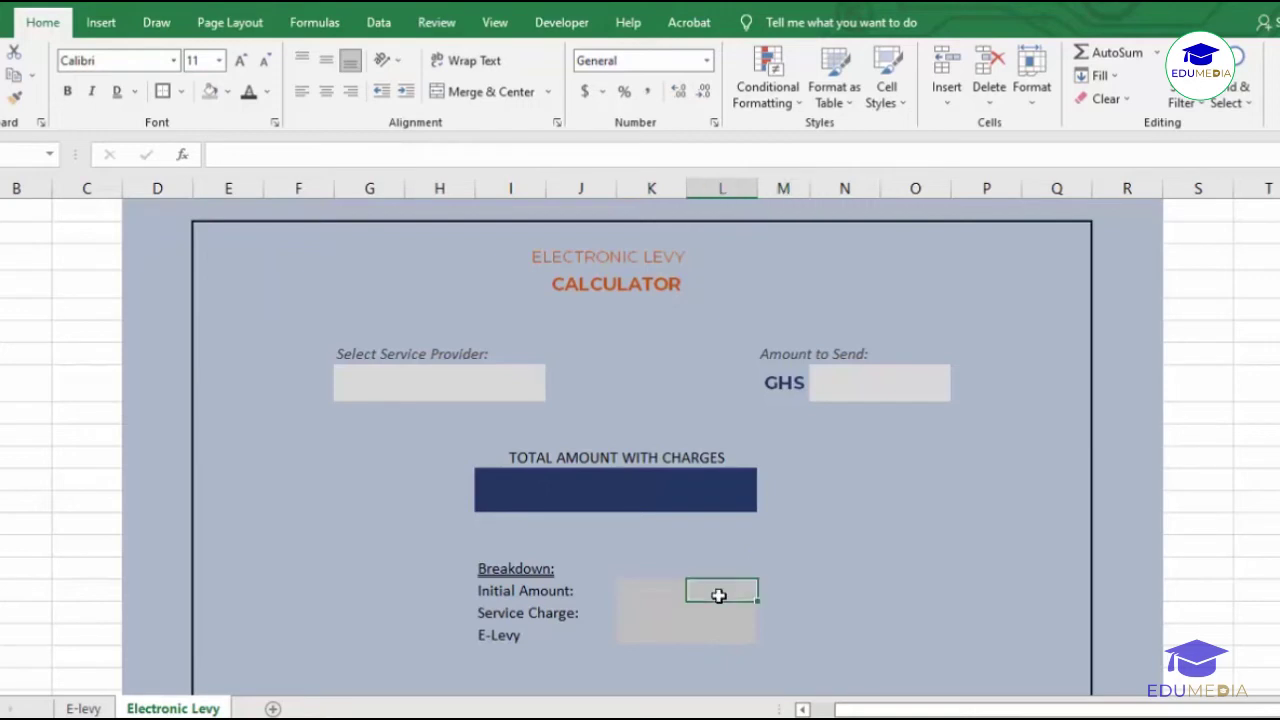
click(657, 588)
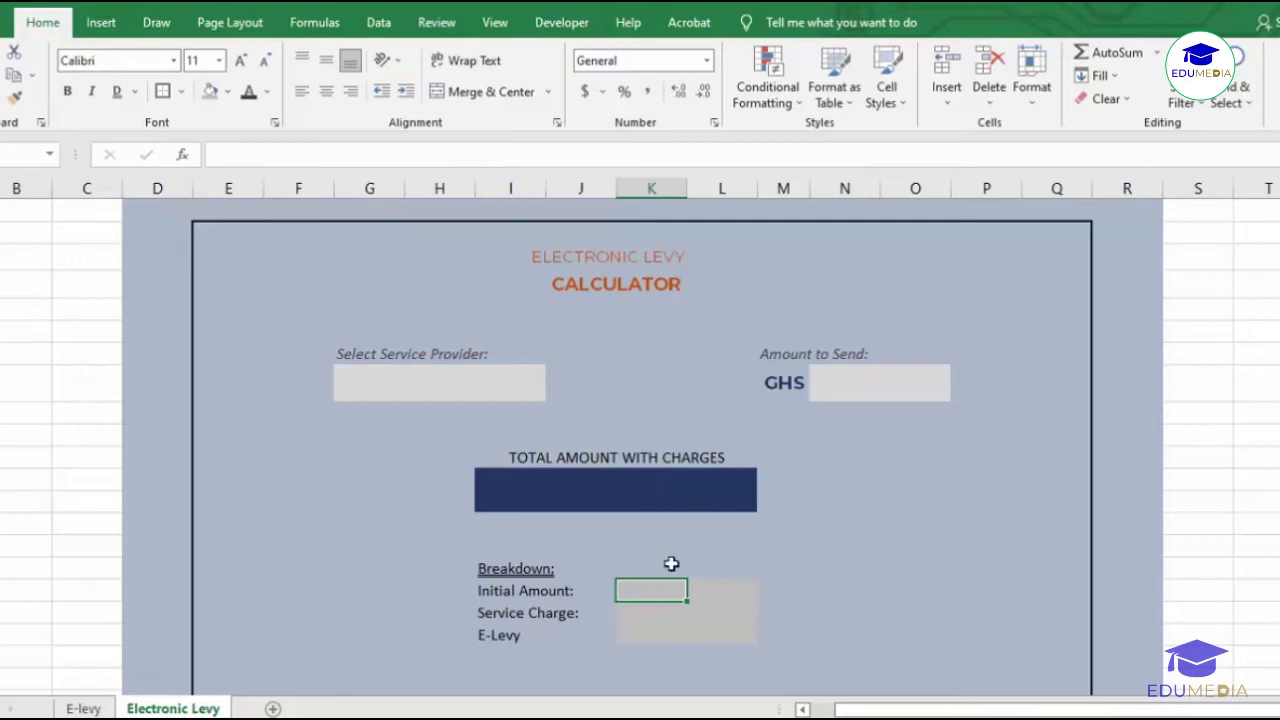
Step: Merge and centre the light grey input field under Select Service Provider across columns G to I
click(472, 390)
click(556, 397)
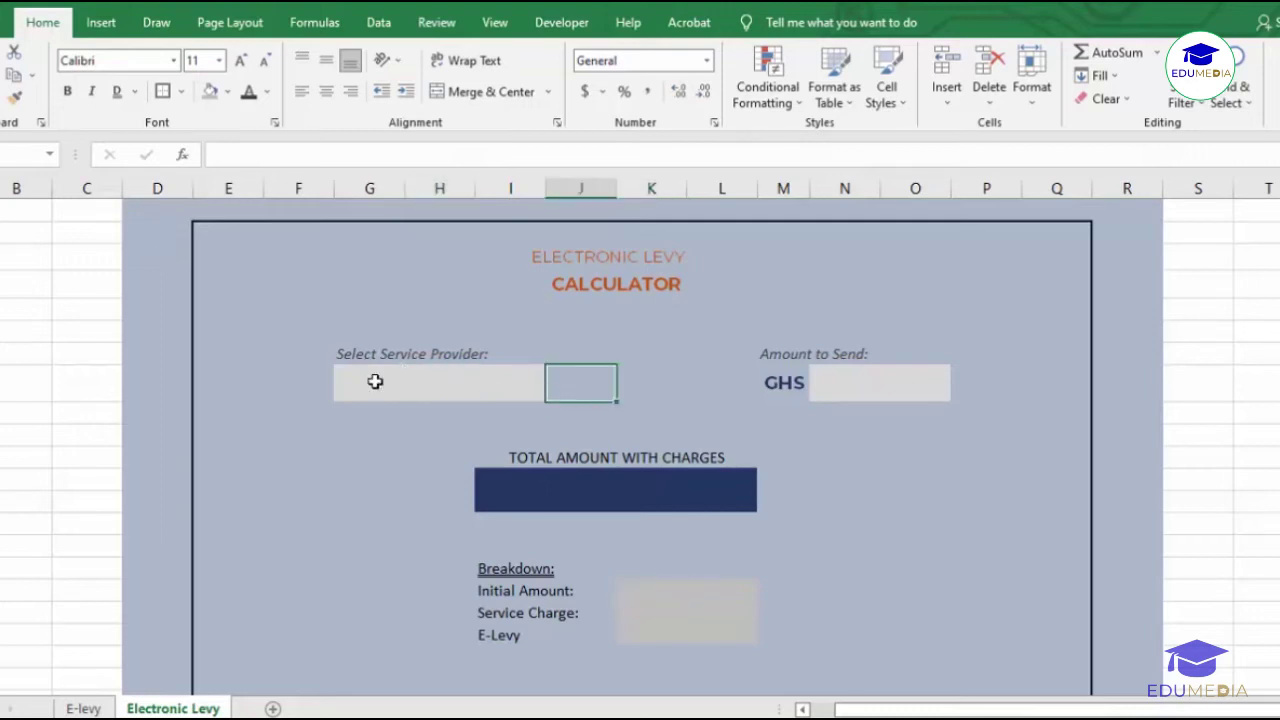
drag(374, 381, 490, 382)
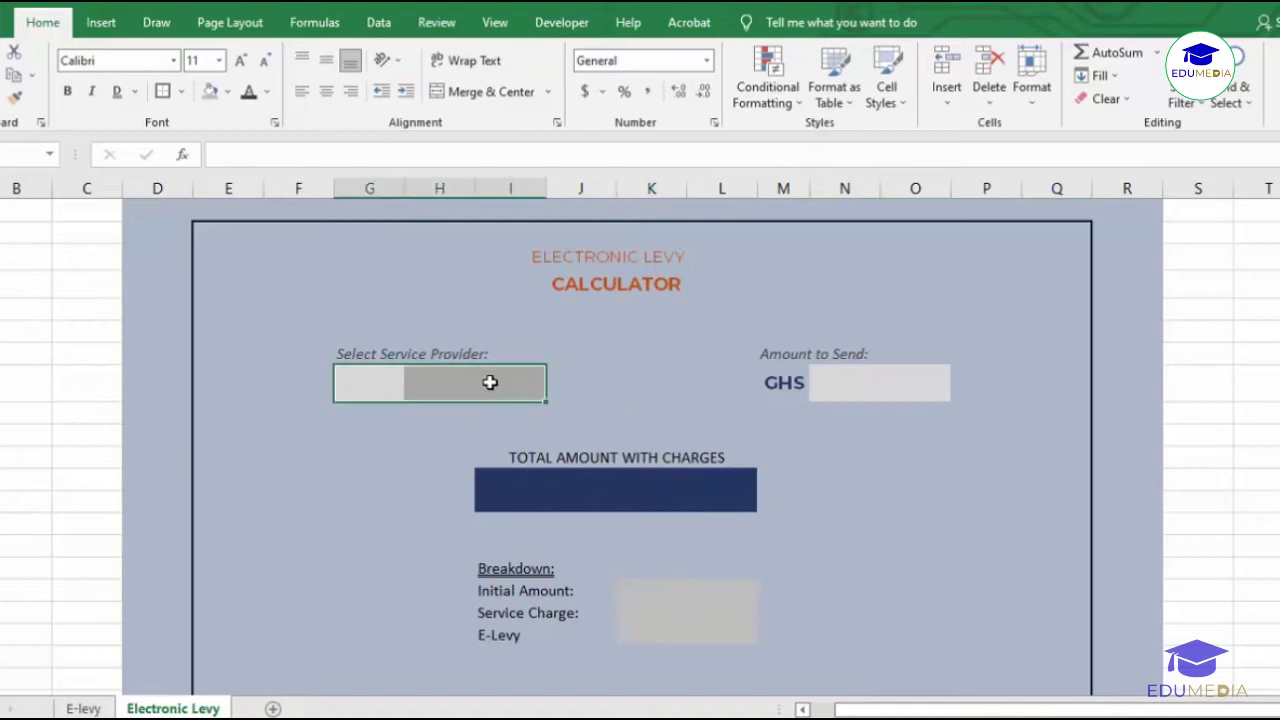
click(484, 93)
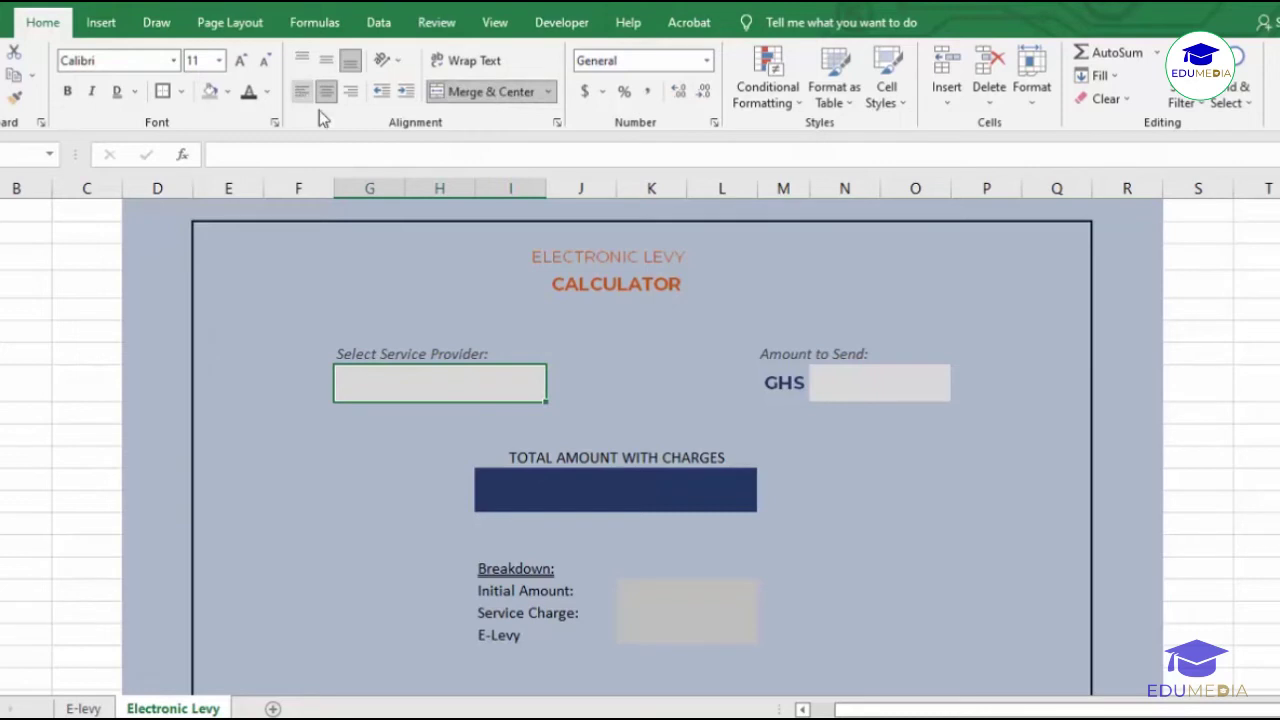
click(572, 391)
click(494, 374)
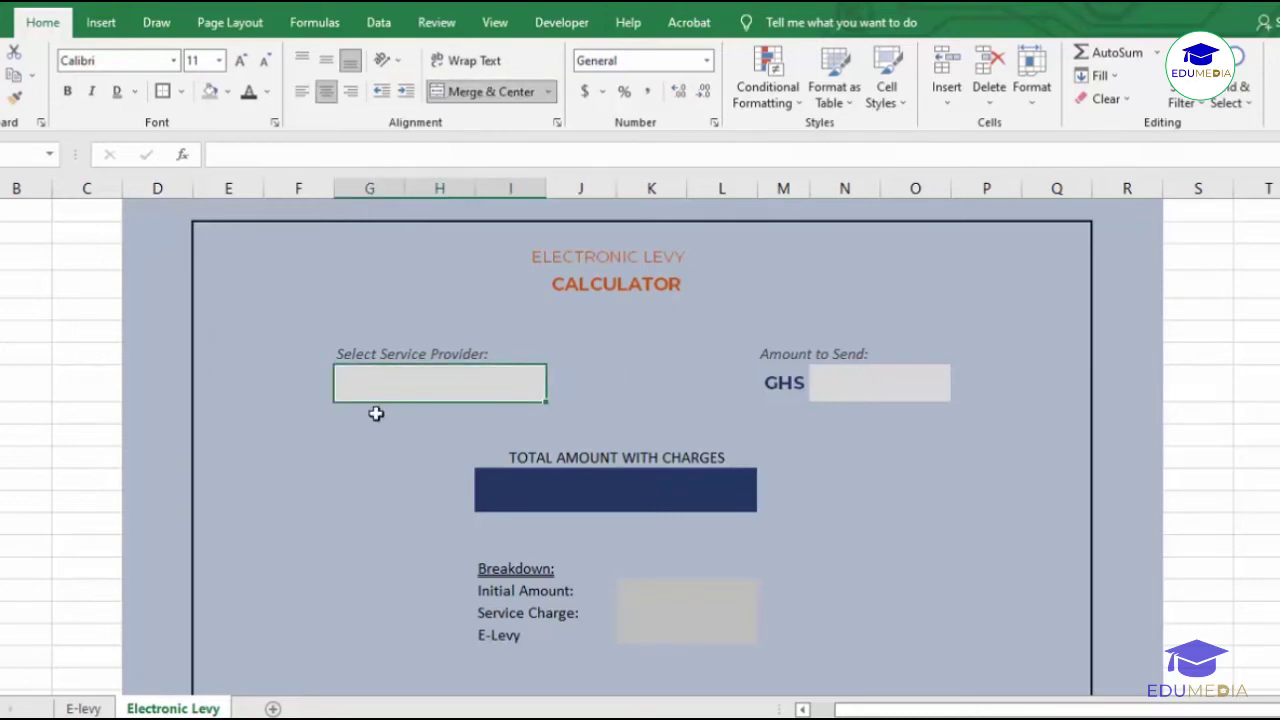
Step: Examine the service provider dropdown on the finished E-levy sheet and return to the Electronic Levy sheet
click(84, 708)
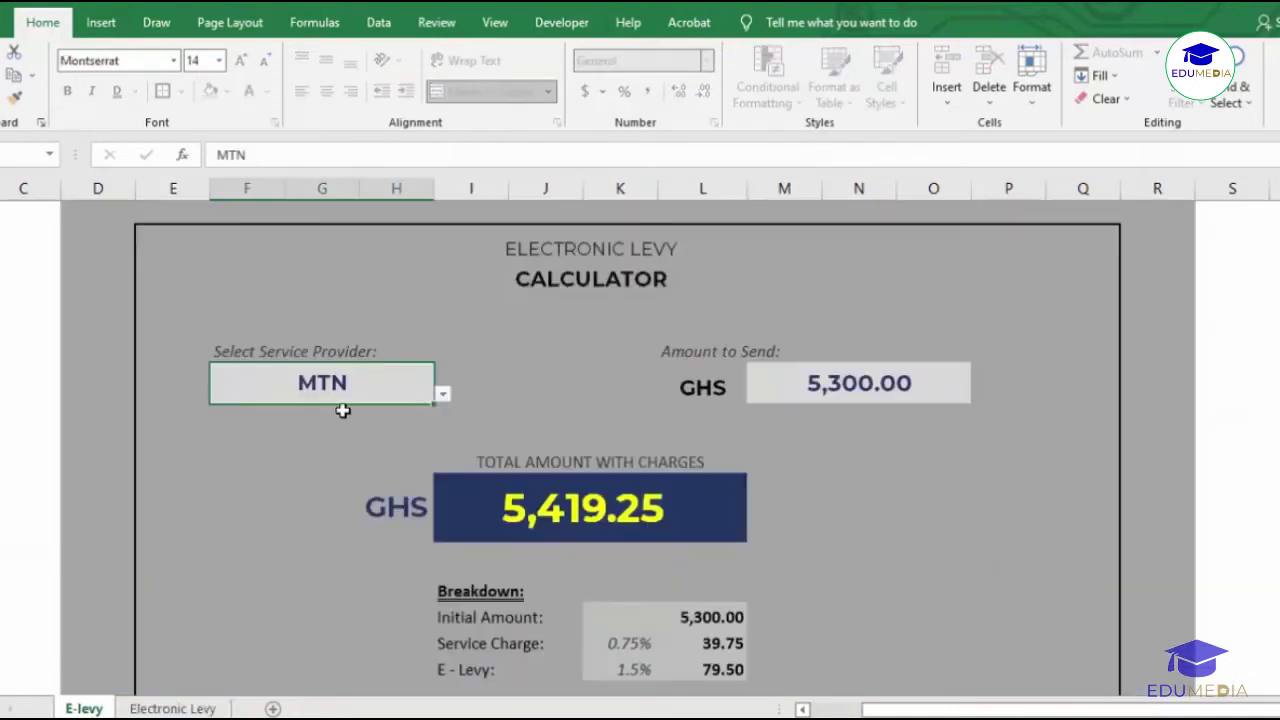
click(443, 395)
click(373, 405)
click(150, 709)
click(397, 471)
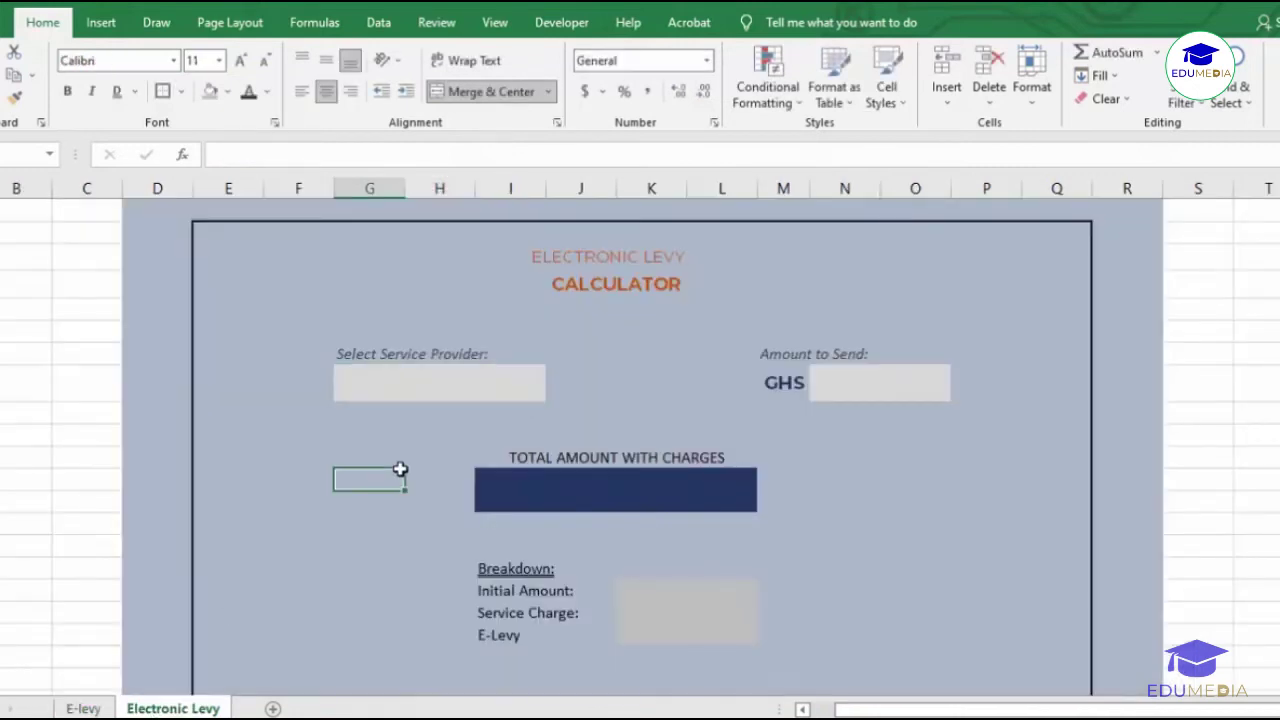
Step: Add data validation to the service provider field, allowing a list with the source MTN, VODAFONE, AIRTEL/TIGO
click(391, 392)
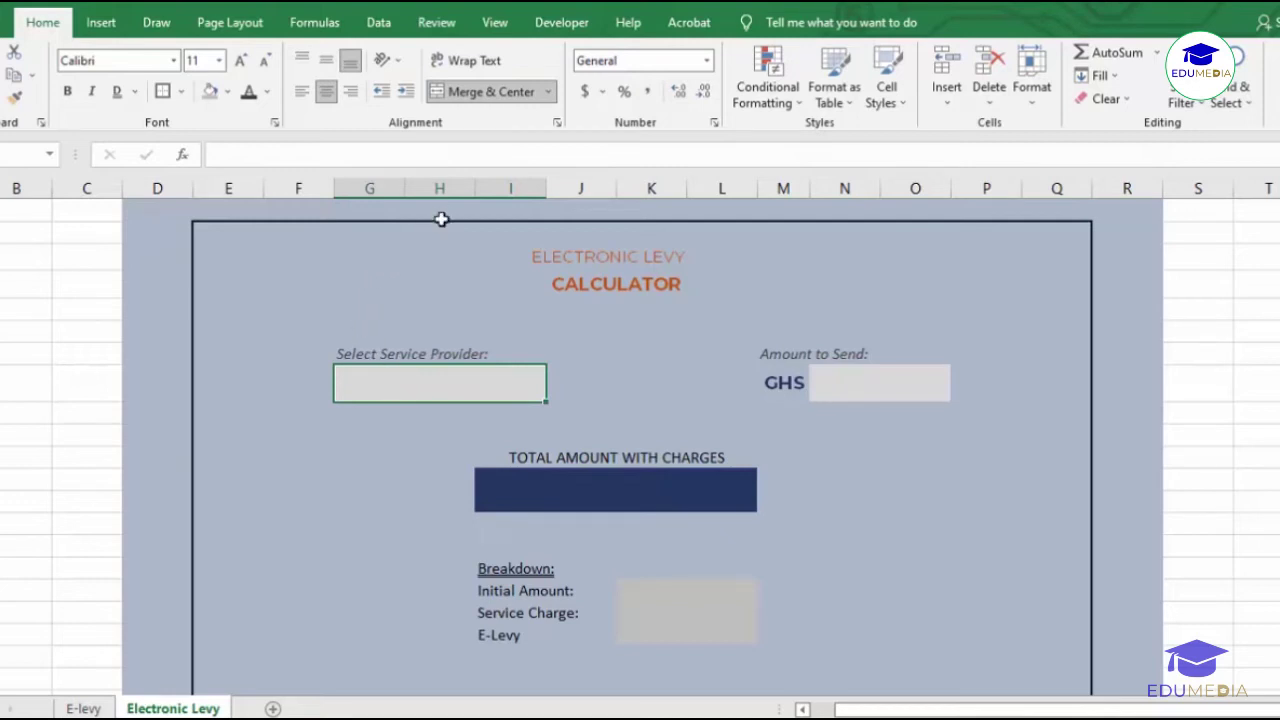
click(384, 28)
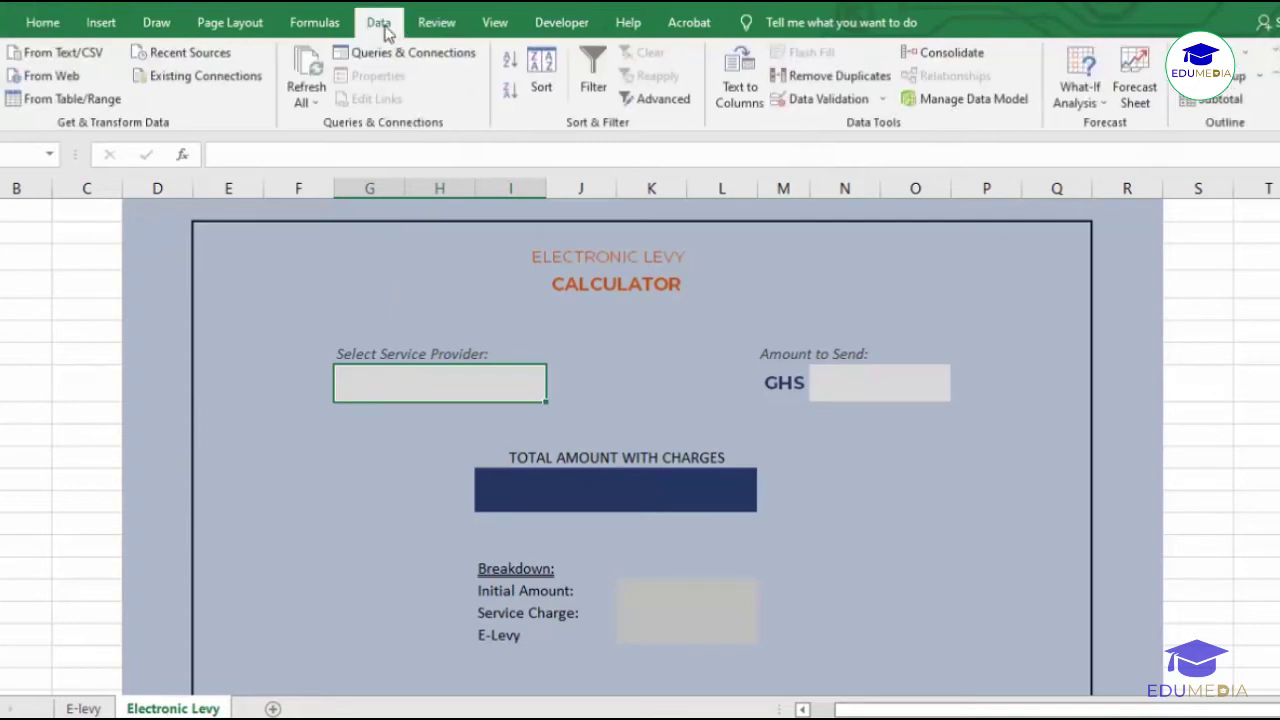
click(822, 100)
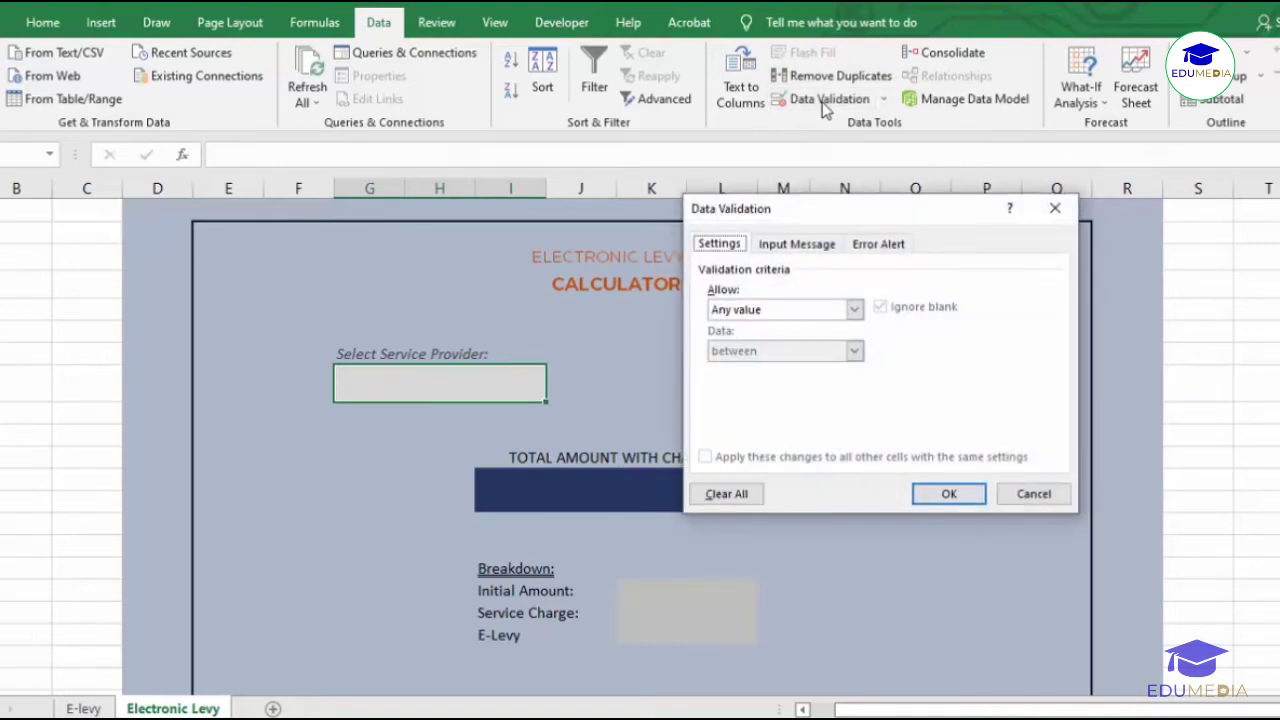
click(763, 314)
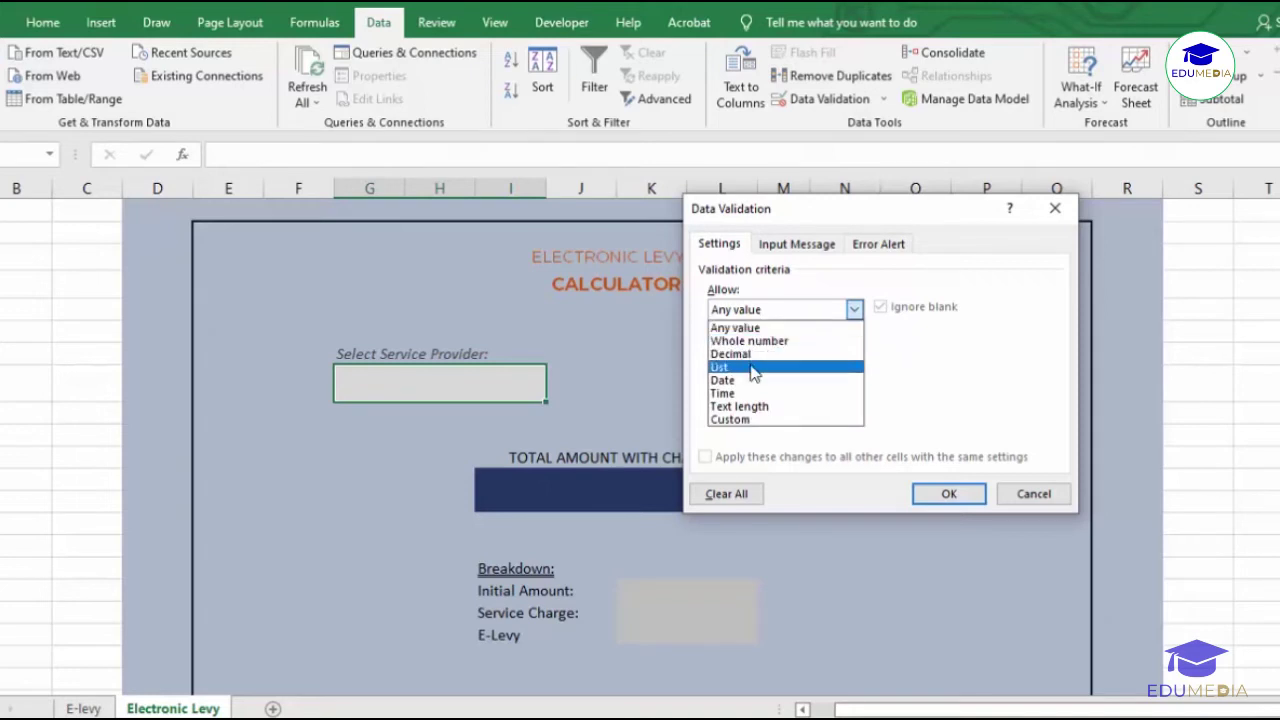
click(752, 368)
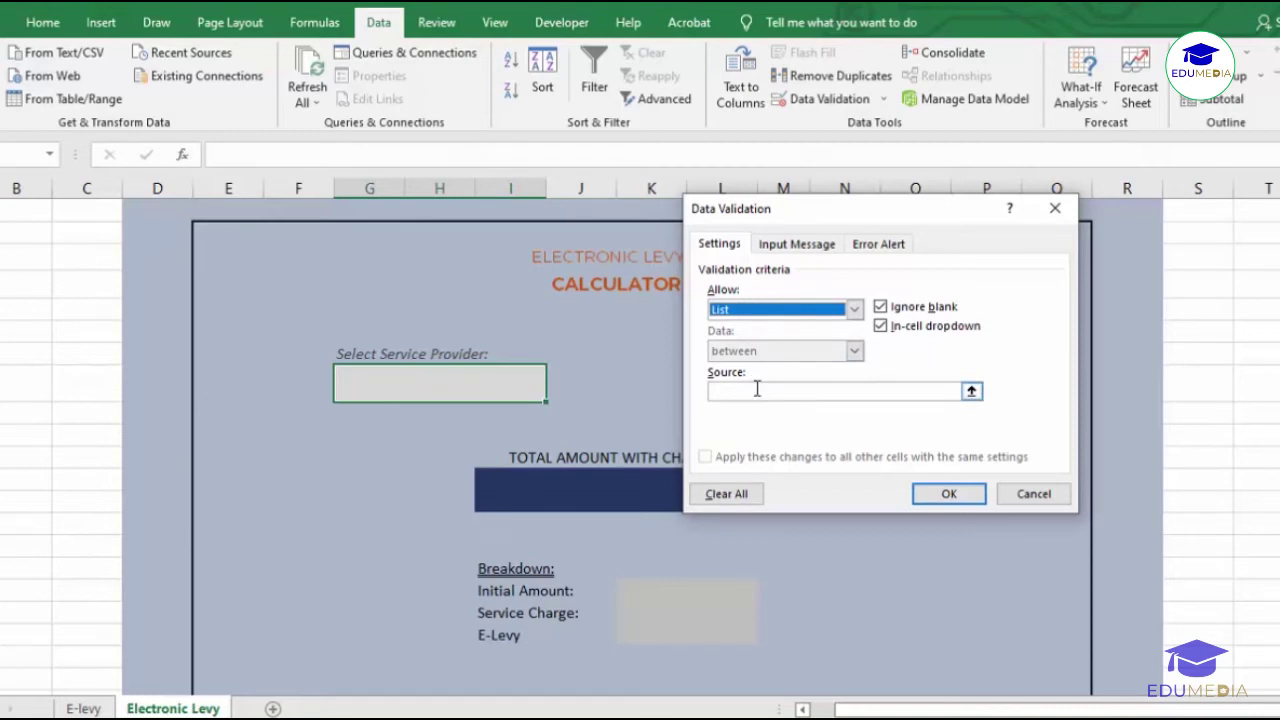
click(757, 390)
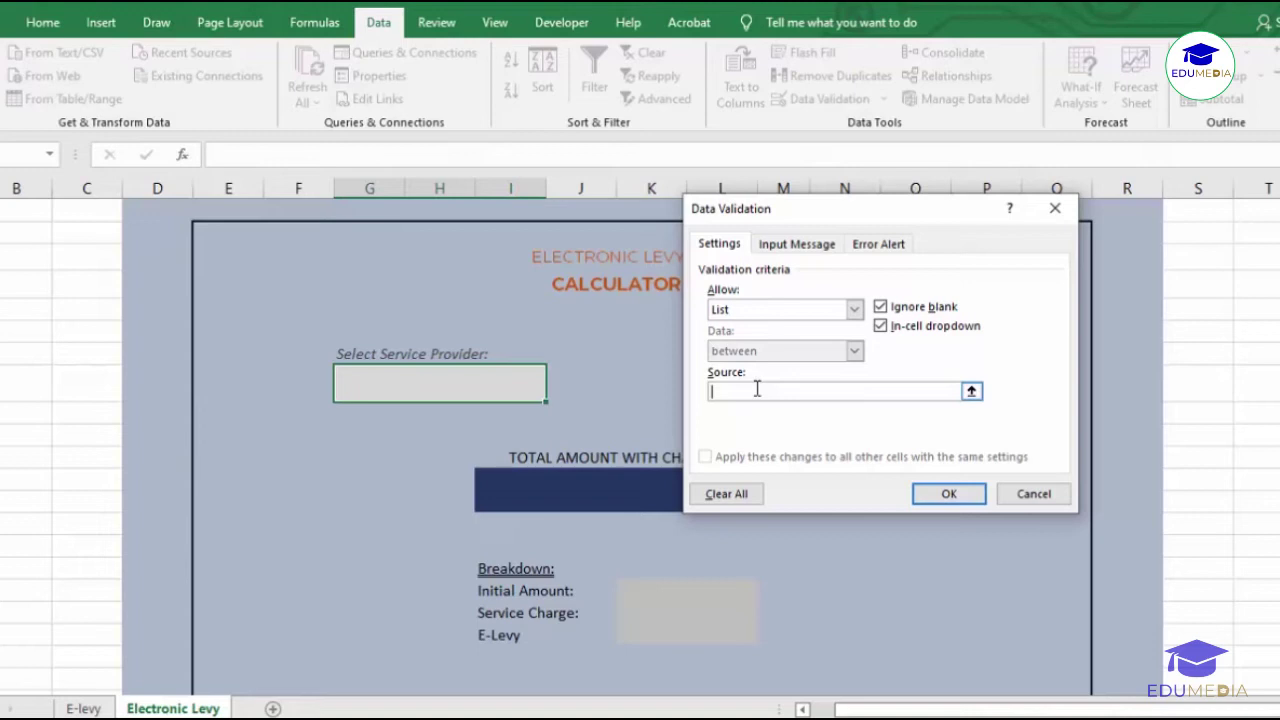
text(MTN, VODAFONE, AIRTEL)
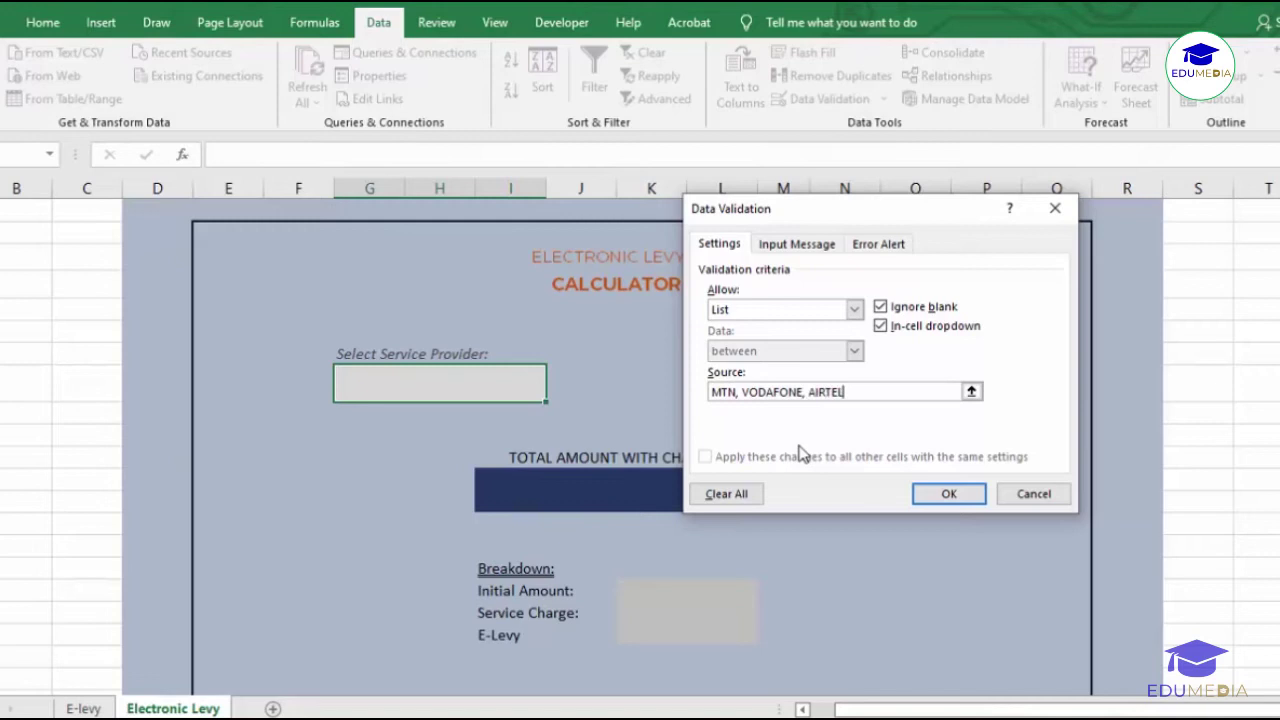
text(/TIGO)
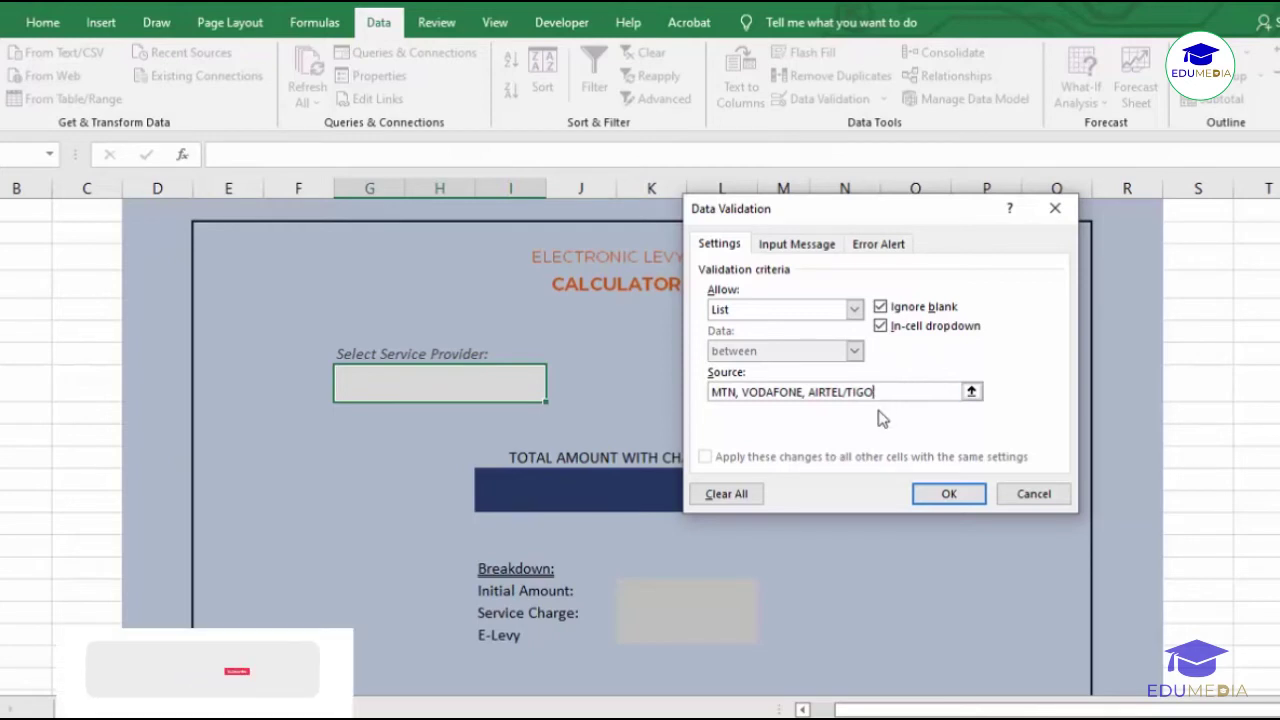
click(935, 493)
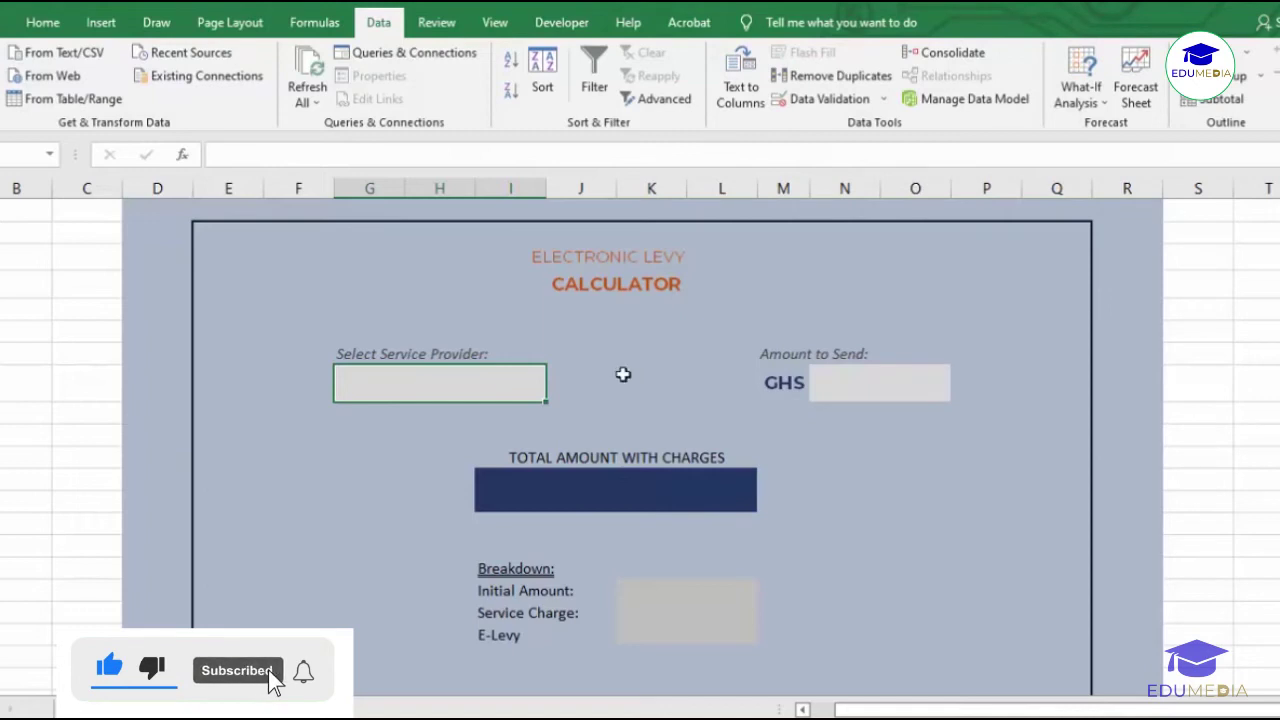
Step: Choose MTN from the service provider field's new dropdown list
click(556, 356)
click(519, 380)
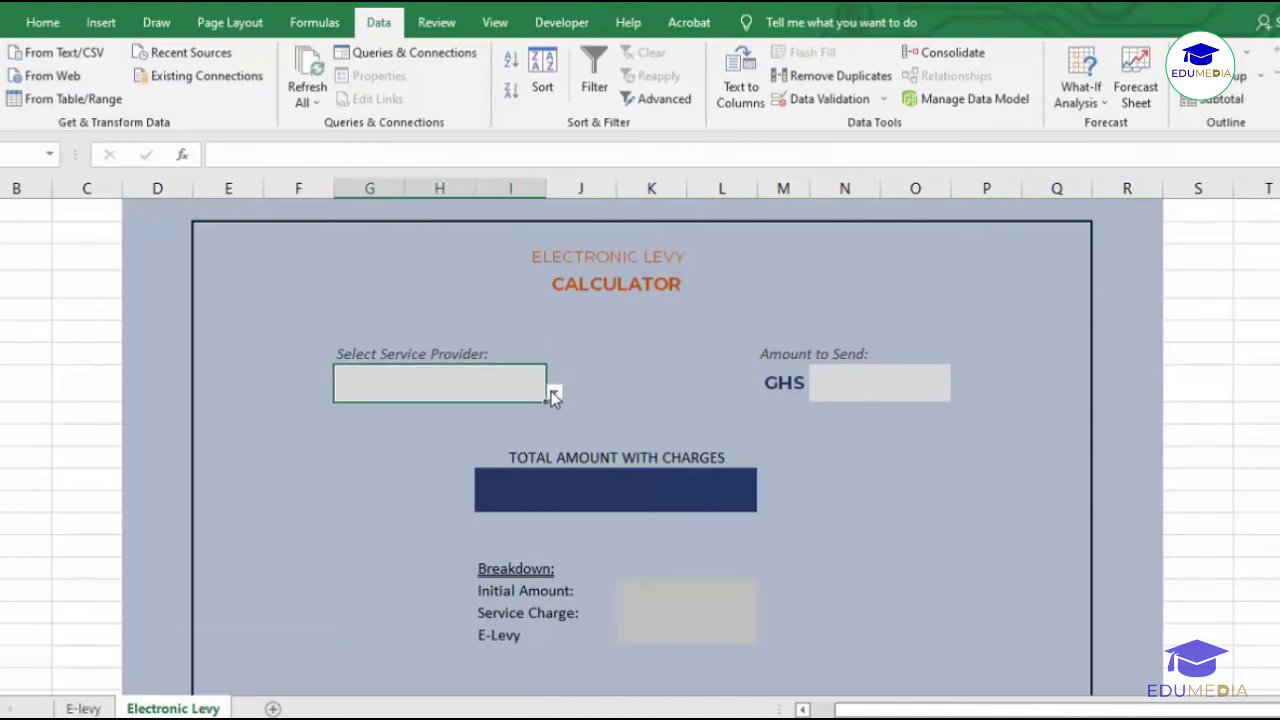
click(554, 394)
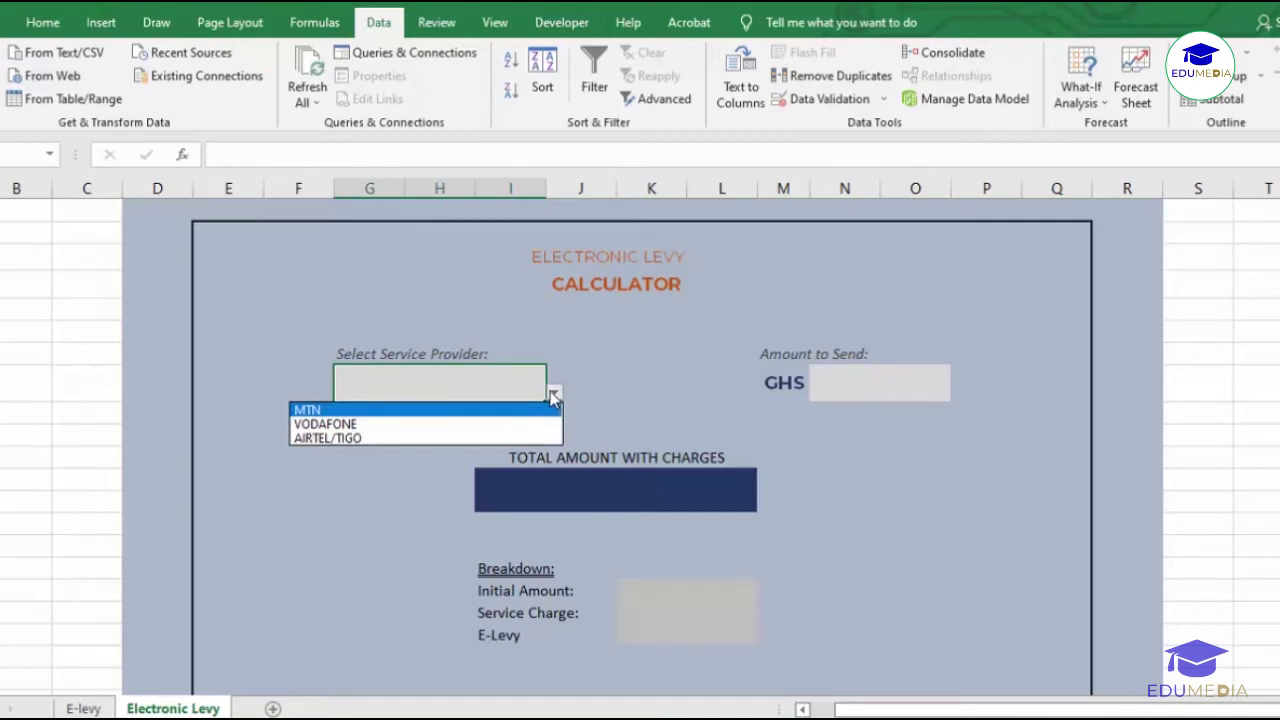
click(467, 411)
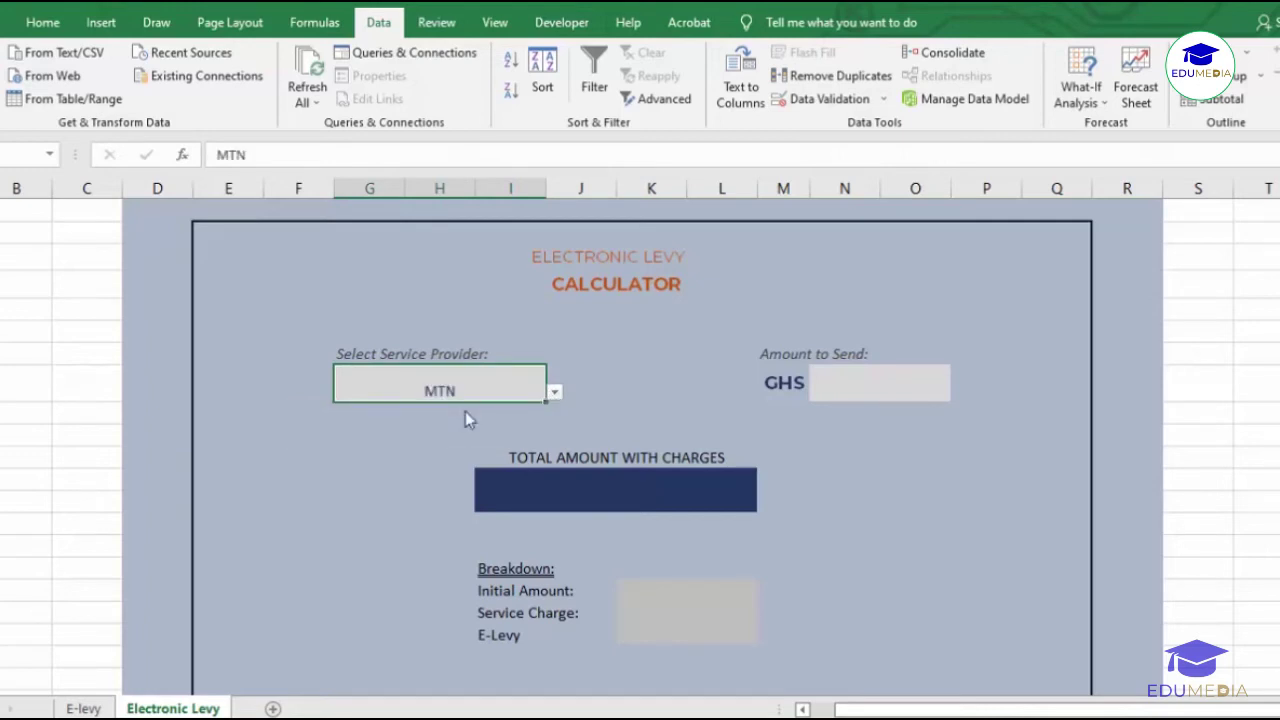
click(555, 397)
click(532, 410)
Step: Set the font of the service provider field to Montserrat
click(44, 22)
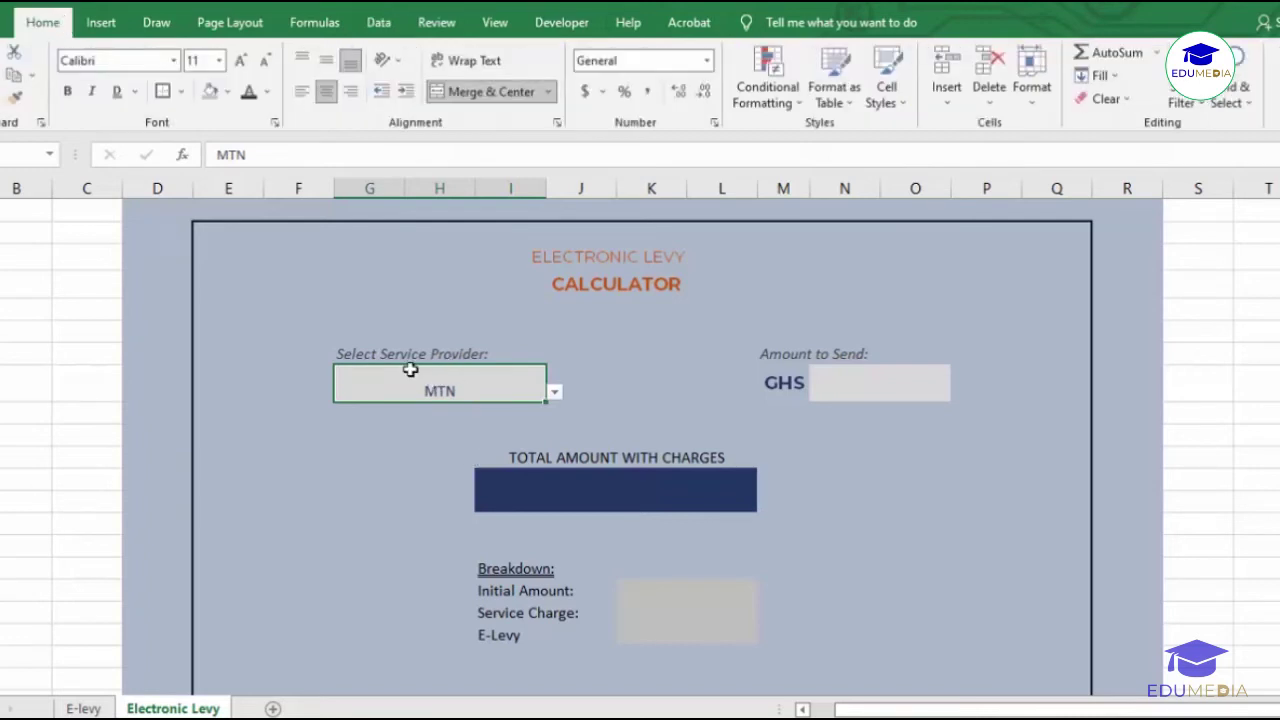
click(116, 58)
text(Montserrat)
key(Return)
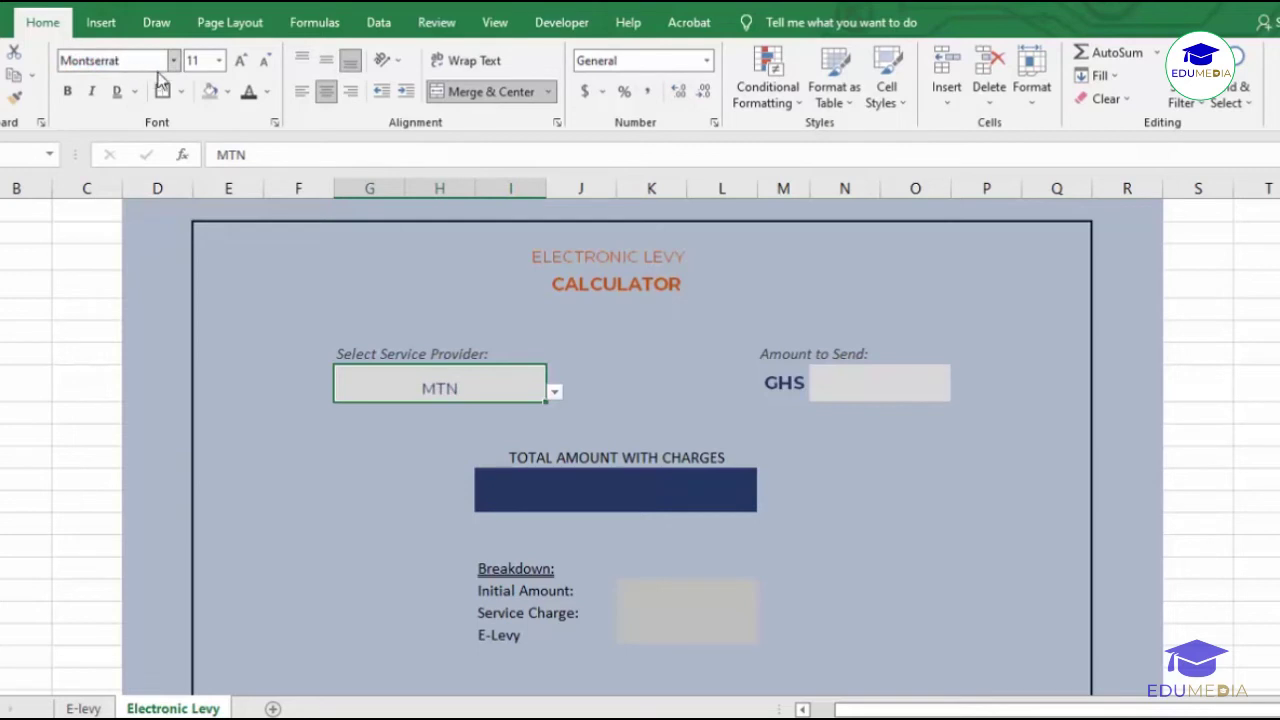
Step: Make the service provider field's text bold at size 16 and align it vertically to the middle
click(67, 91)
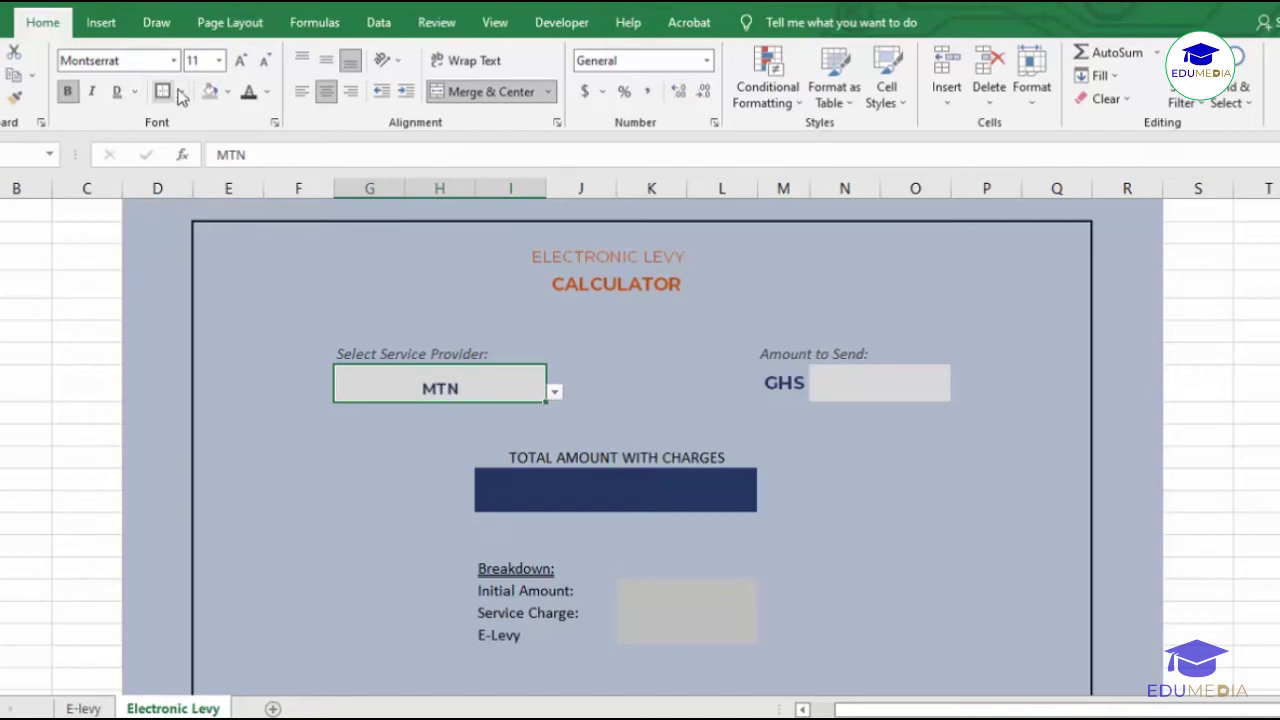
click(240, 61)
click(240, 61)
click(240, 61)
click(326, 60)
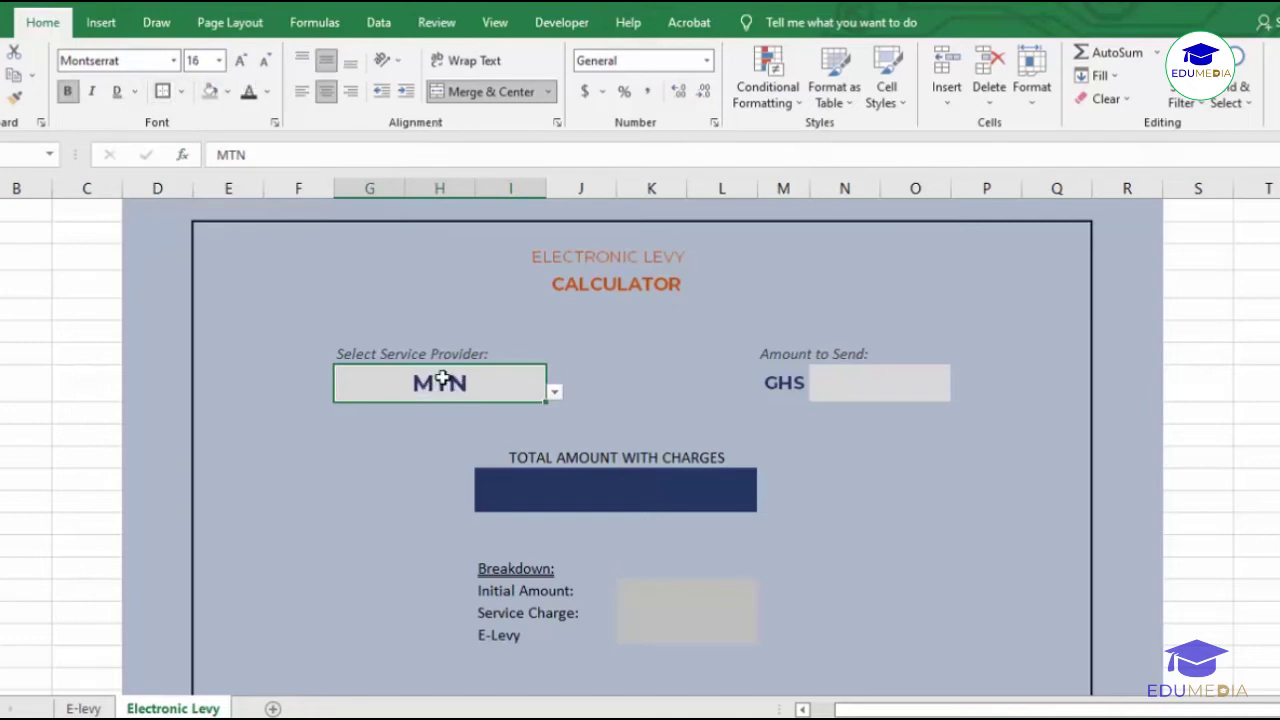
Step: Test the service provider dropdown by choosing VODAFONE and AIRTEL/TIGO, and set it back to MTN
click(553, 391)
click(510, 415)
click(553, 391)
click(512, 420)
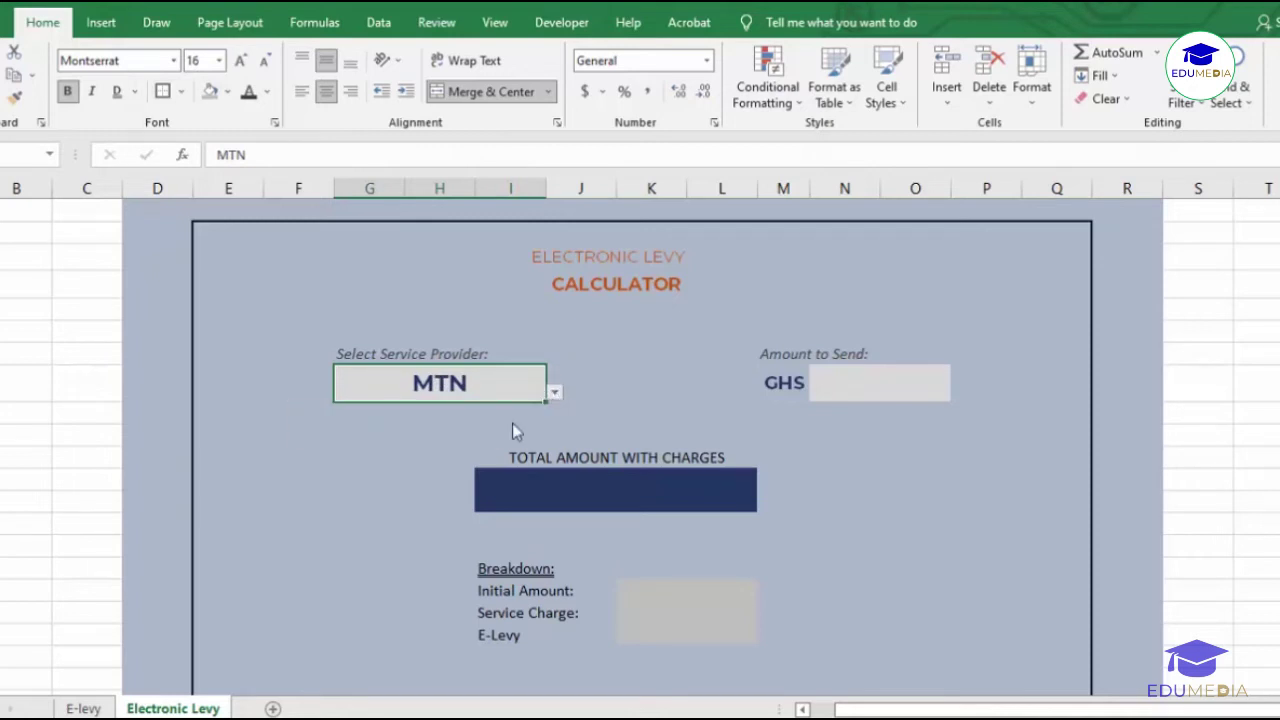
click(554, 392)
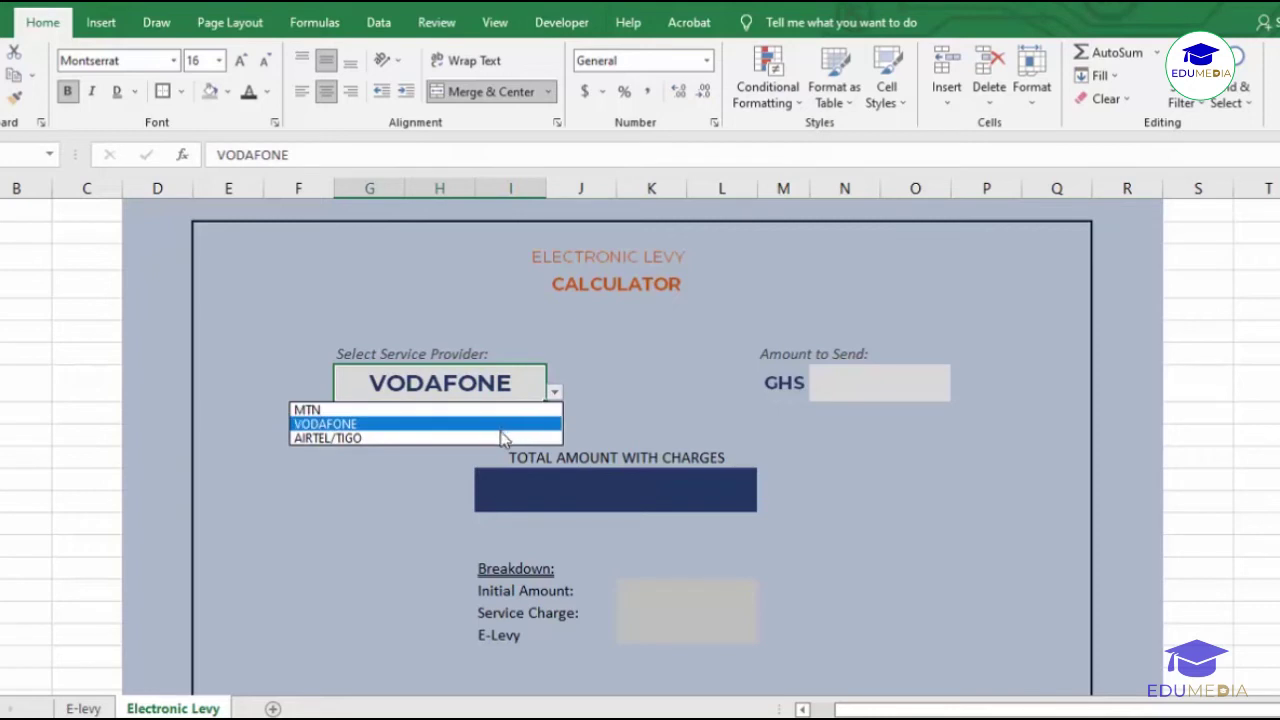
click(499, 438)
click(557, 396)
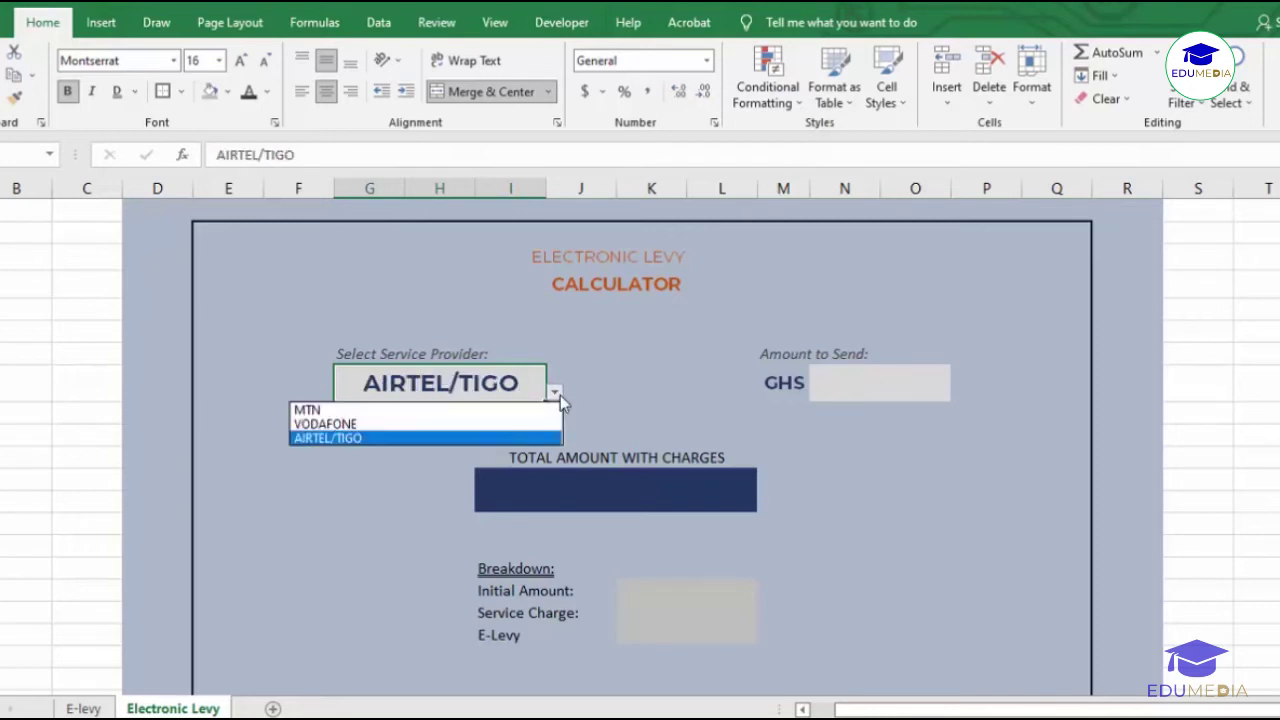
click(528, 410)
click(602, 392)
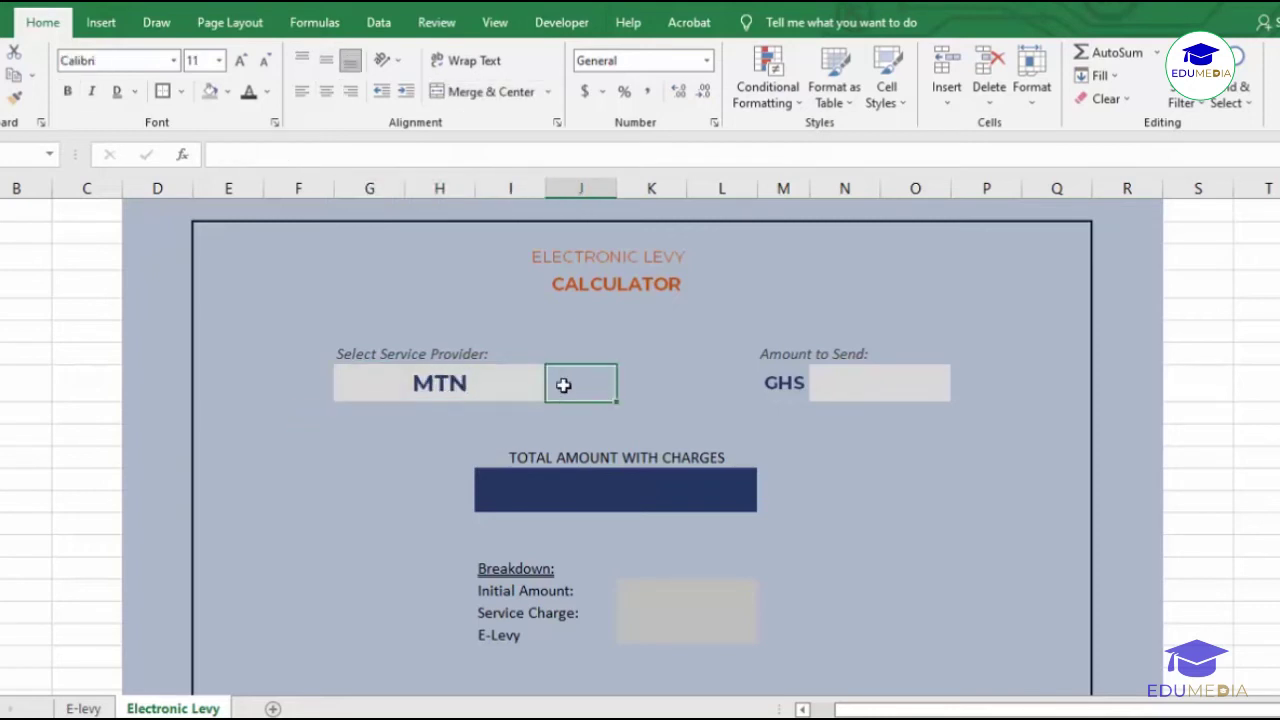
click(517, 381)
click(590, 380)
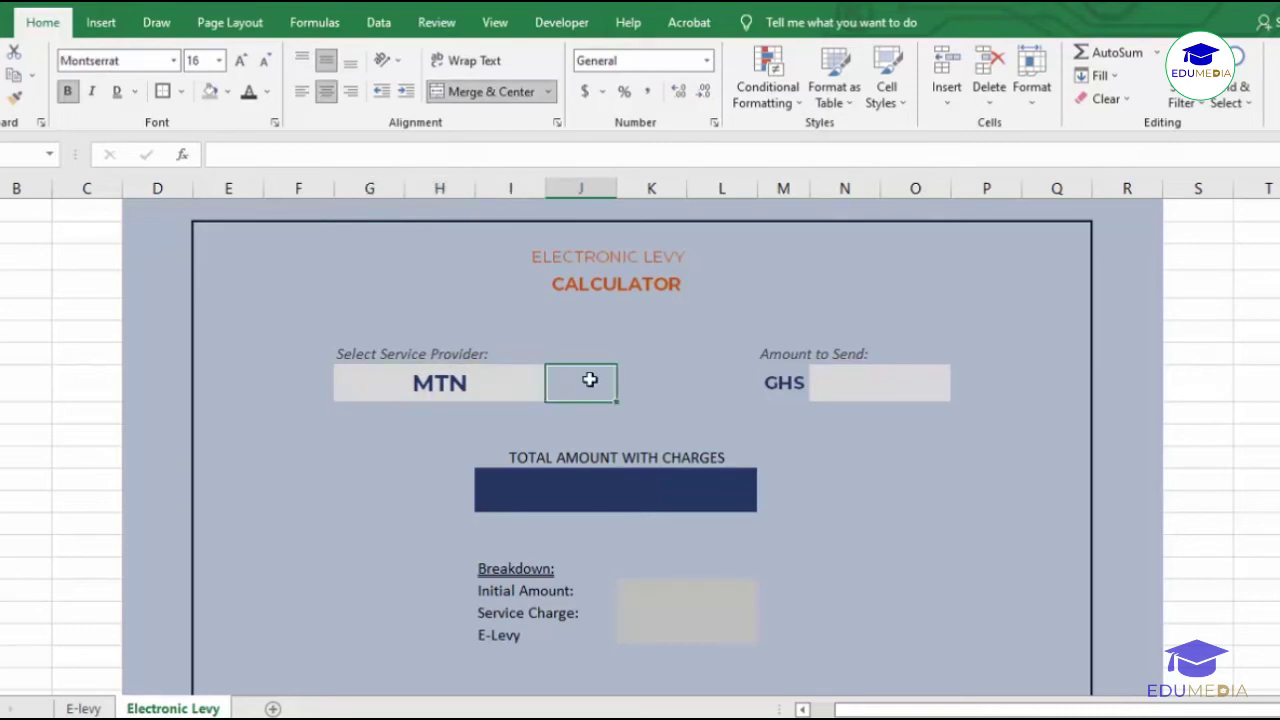
click(660, 383)
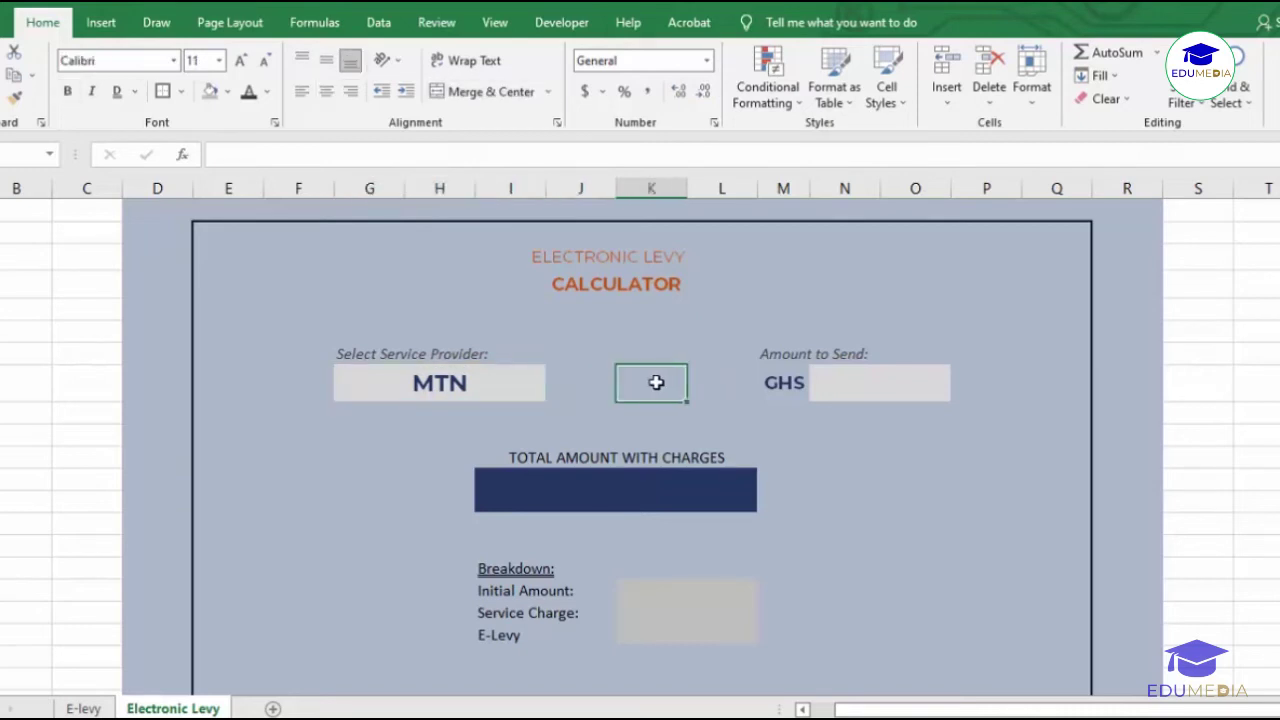
click(441, 372)
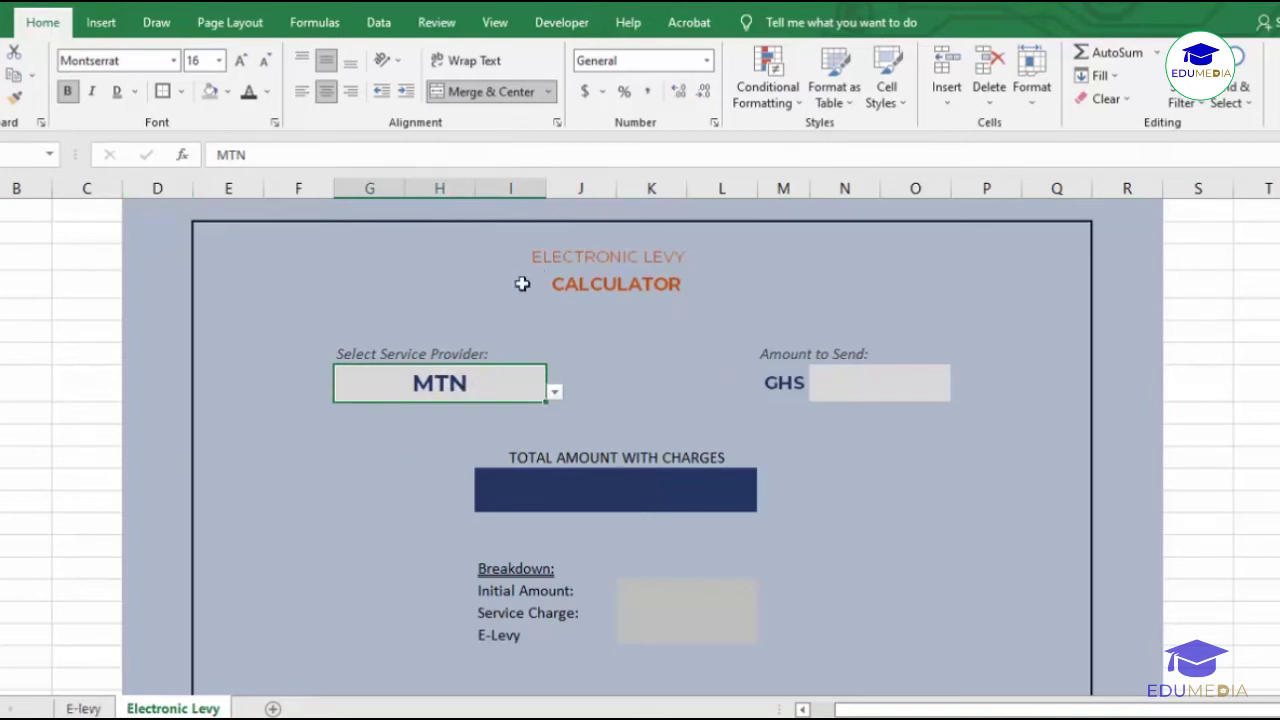
Step: Merge and center the Amount to Send field beside GHS and enter 599 in it
click(892, 384)
drag(855, 381, 889, 378)
click(460, 100)
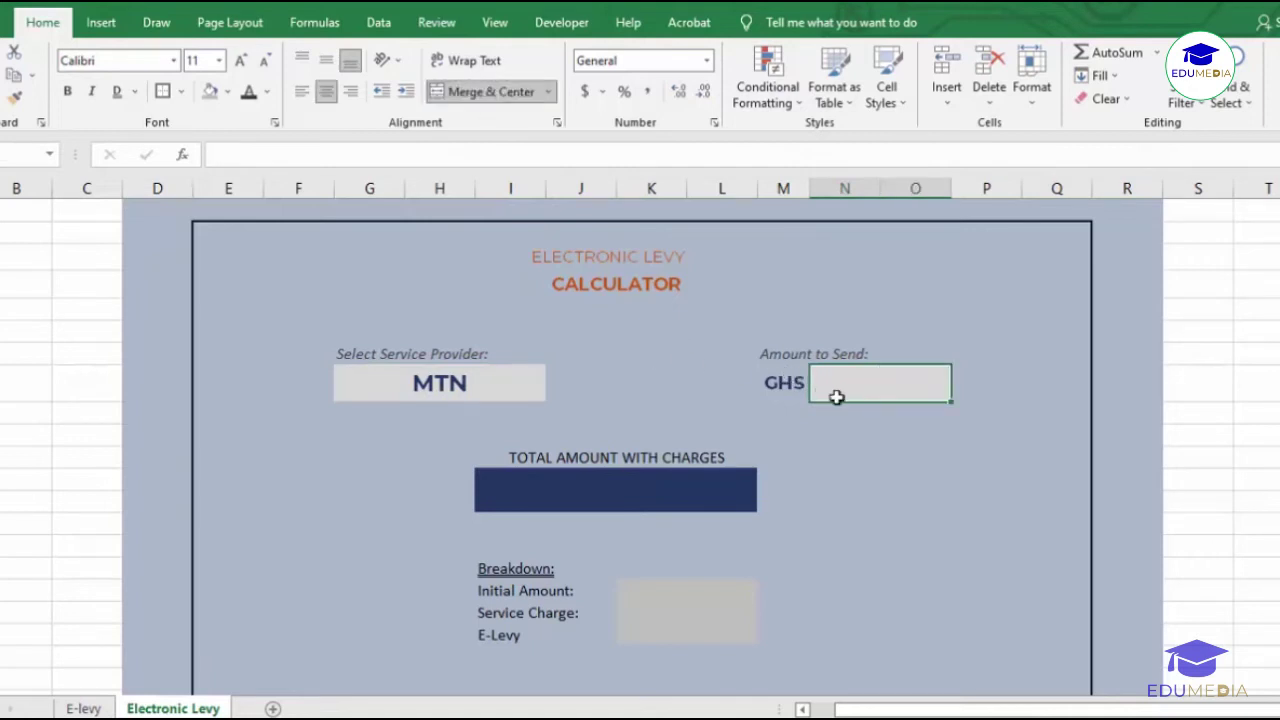
text(599)
key(Return)
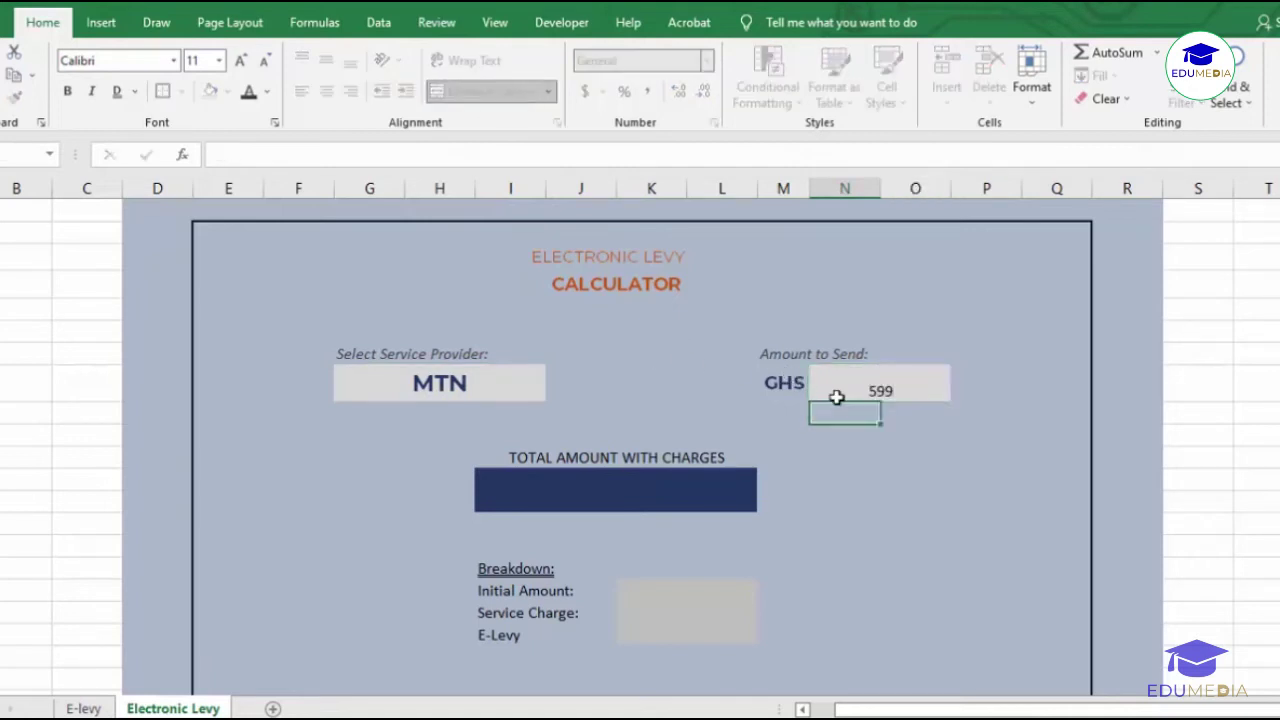
Step: Copy the service provider field's formatting onto the Amount to Send field with Format Painter
click(867, 388)
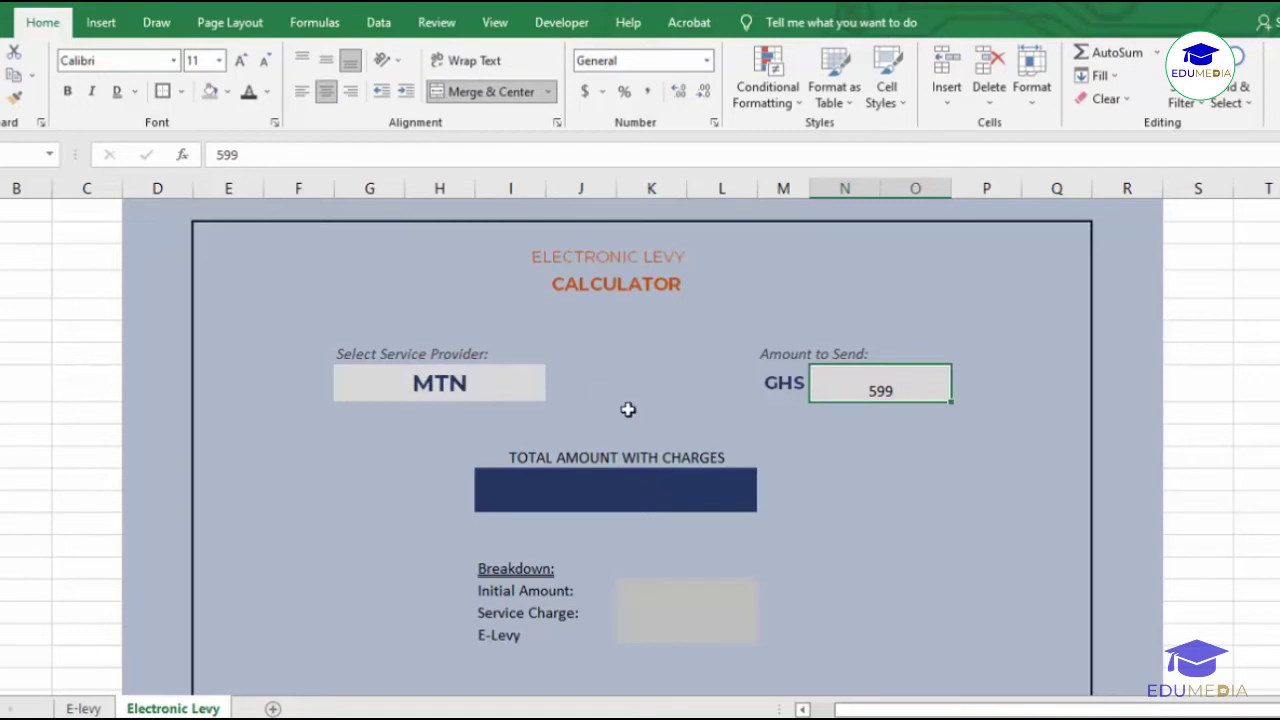
click(660, 412)
click(470, 382)
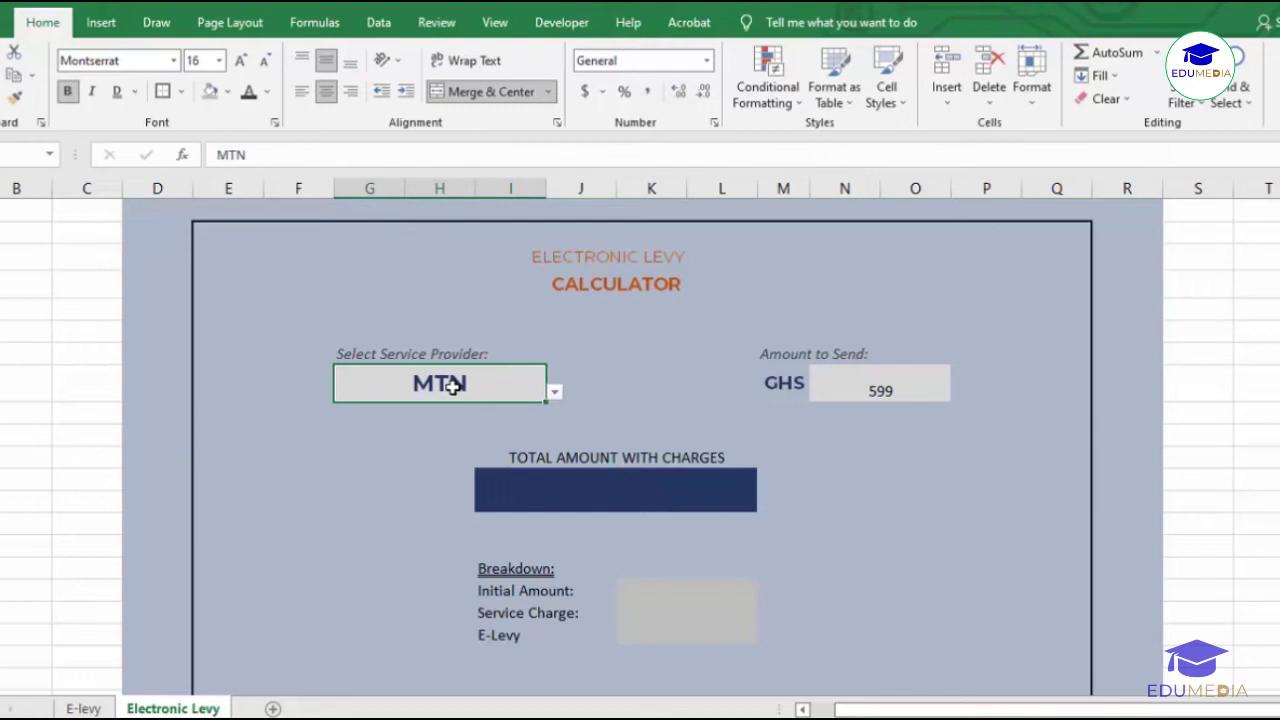
click(16, 99)
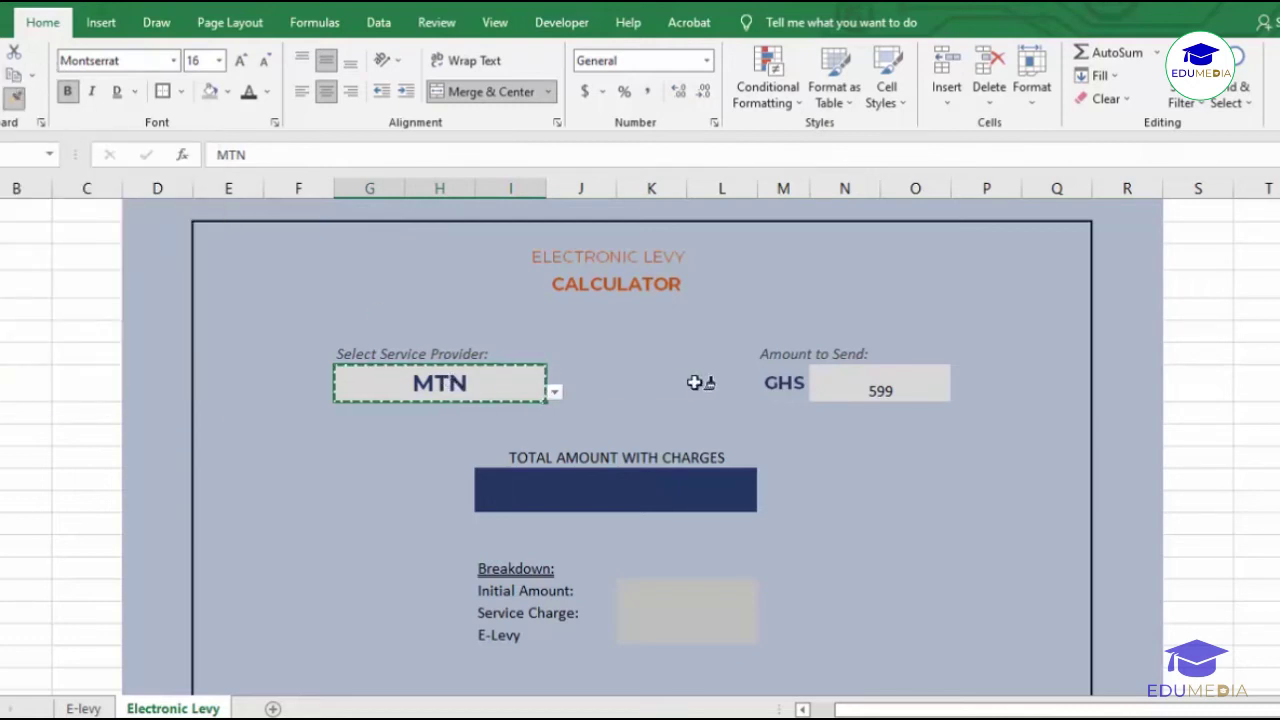
click(876, 386)
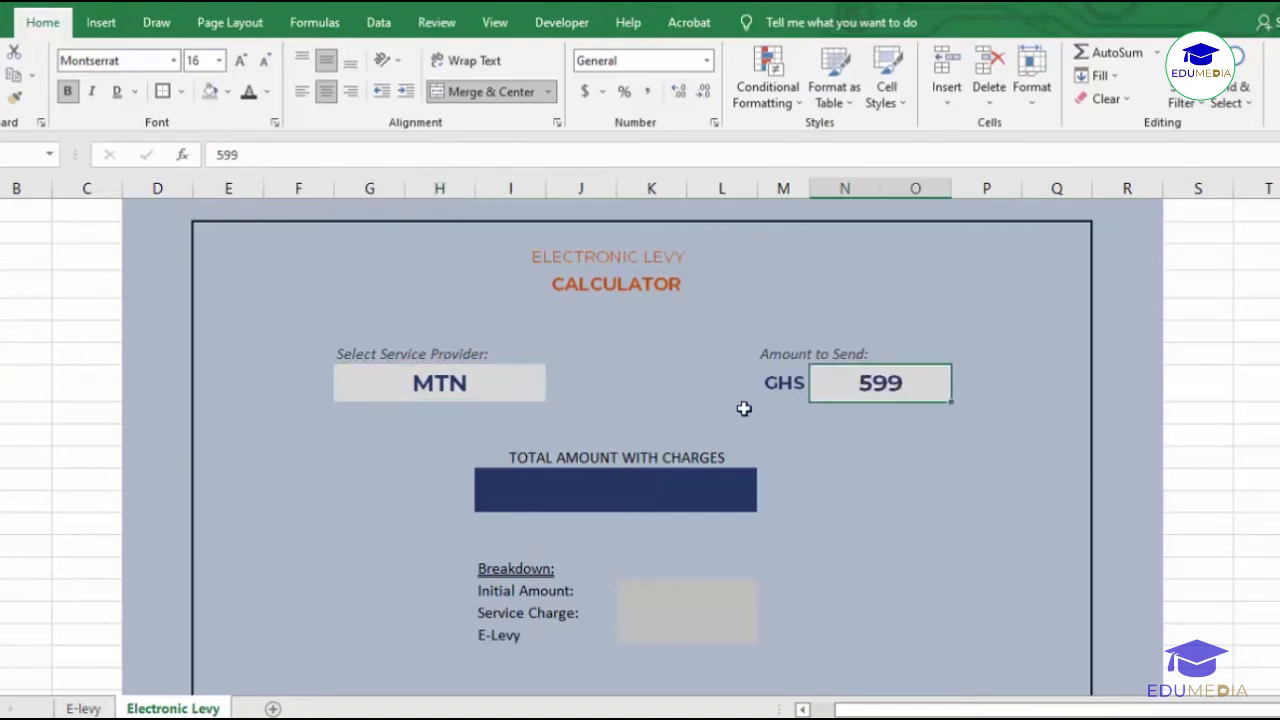
click(654, 392)
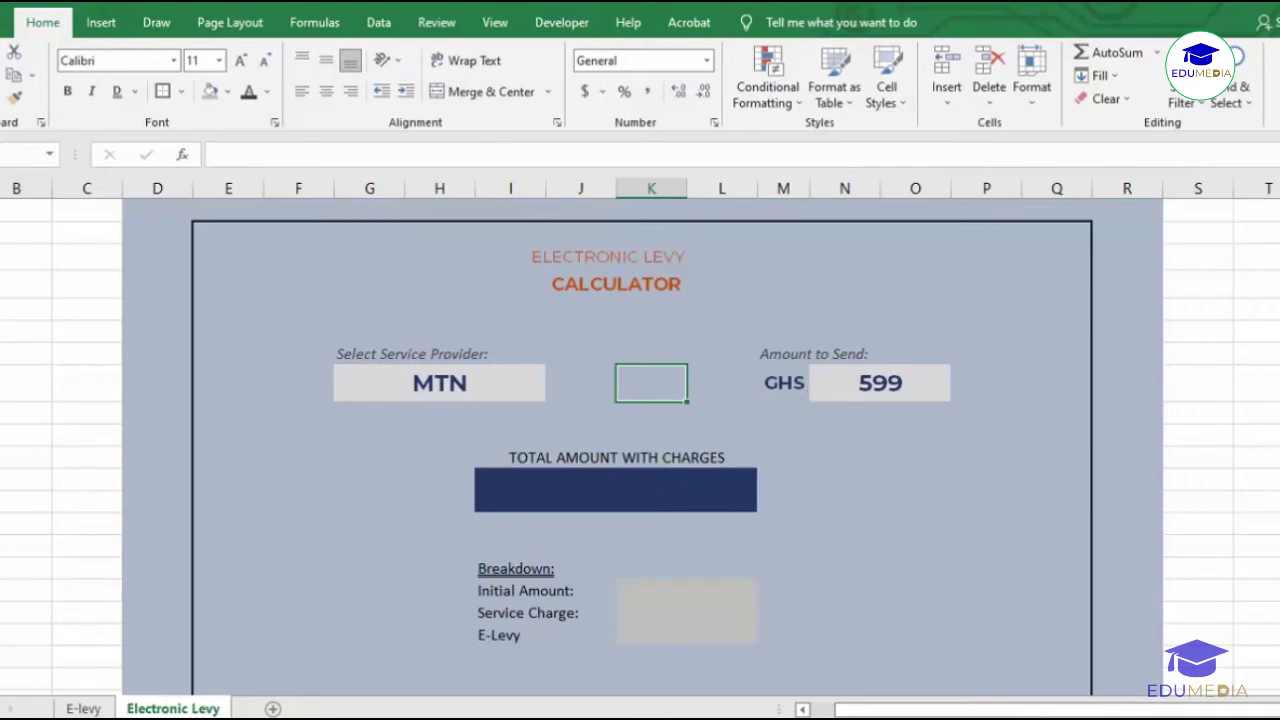
Step: Apply the Number format to the Amount to Send field
click(1279, 400)
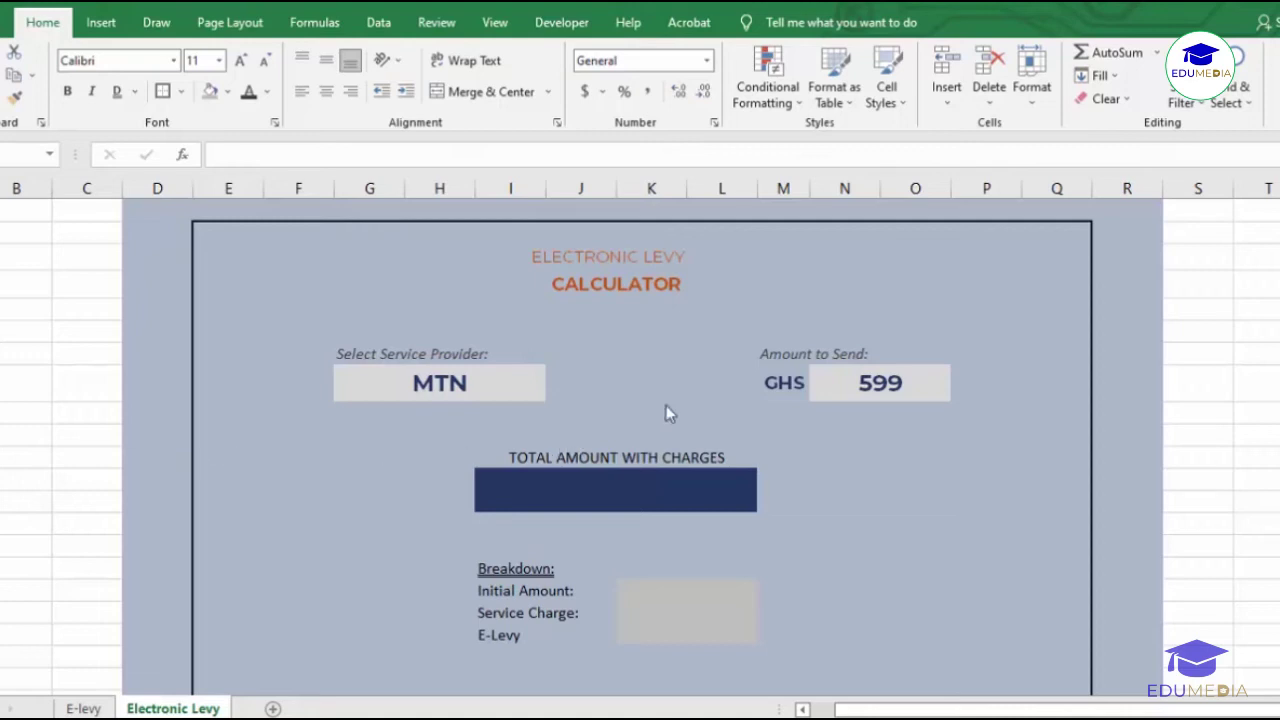
click(781, 384)
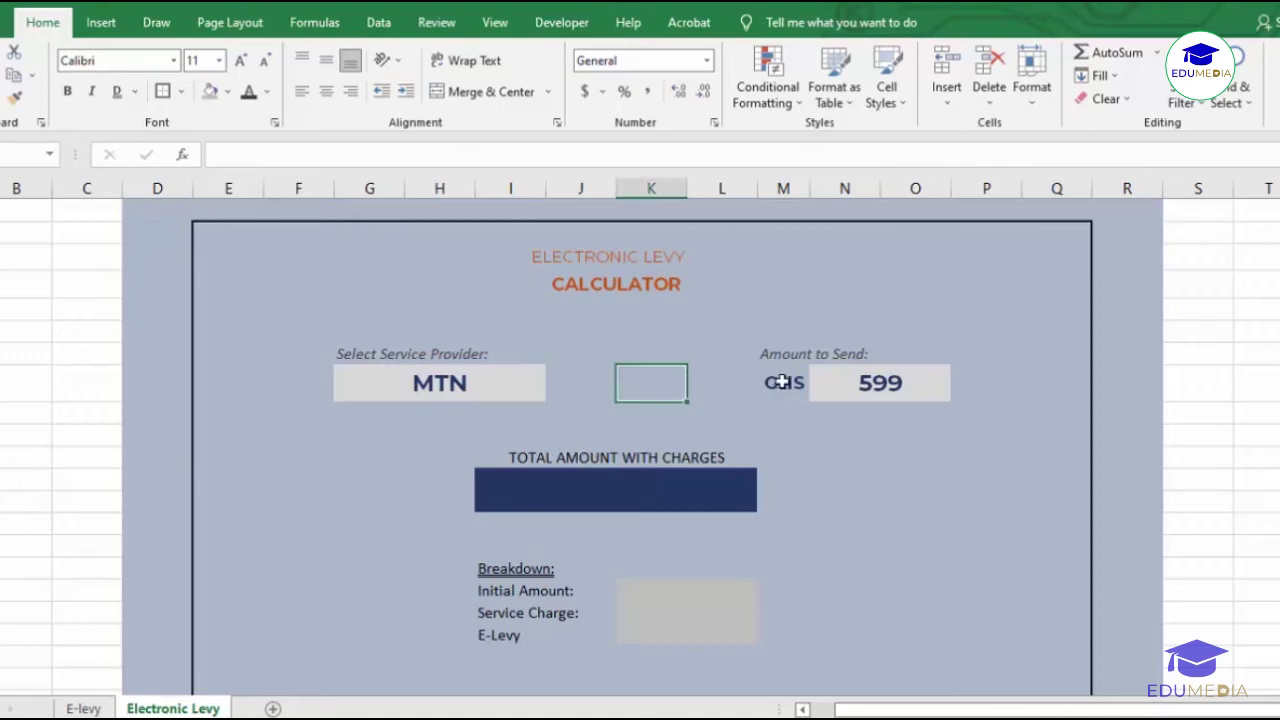
click(836, 384)
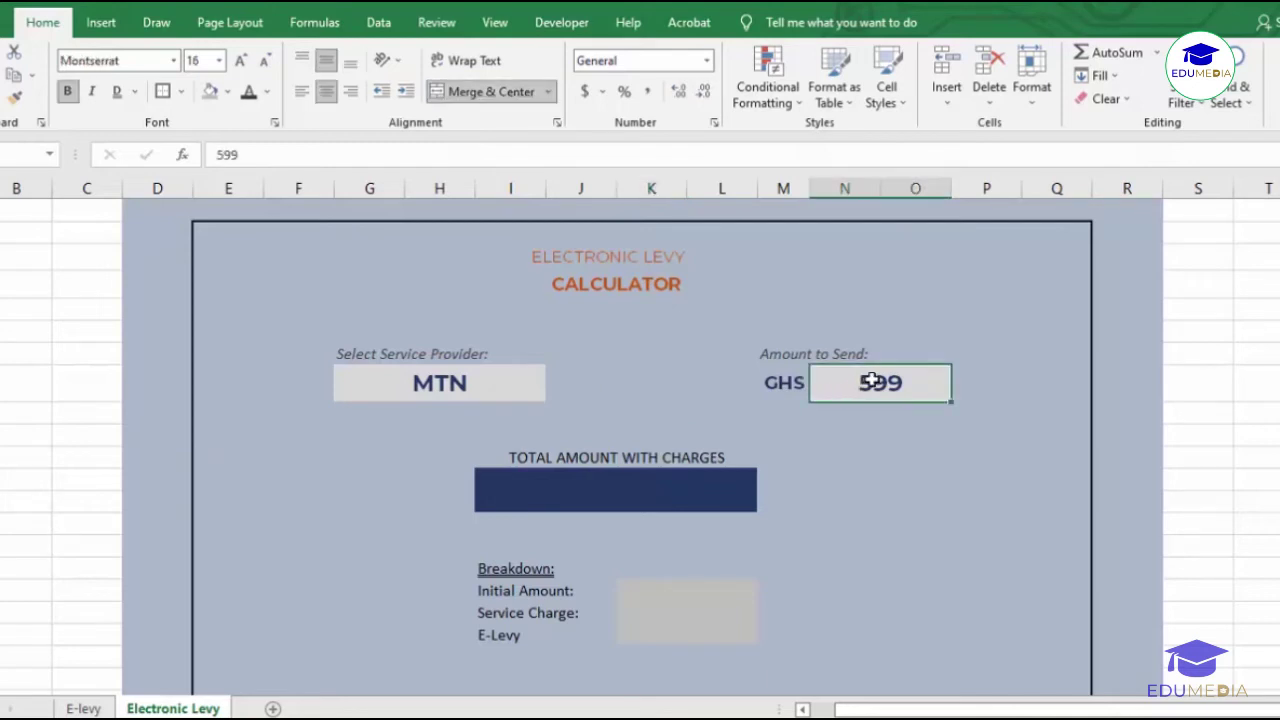
mouse_move(877, 379)
mouse_down()
mouse_move(963, 374)
mouse_move(877, 380)
mouse_up()
click(706, 61)
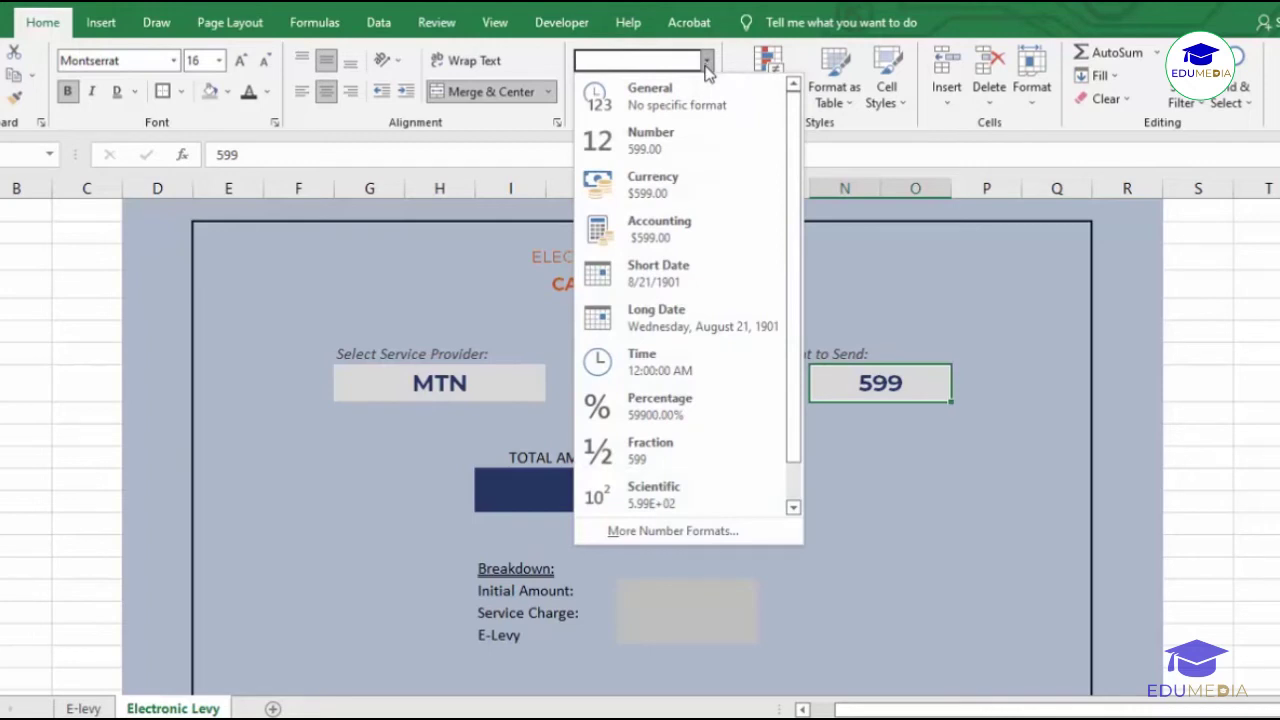
click(687, 150)
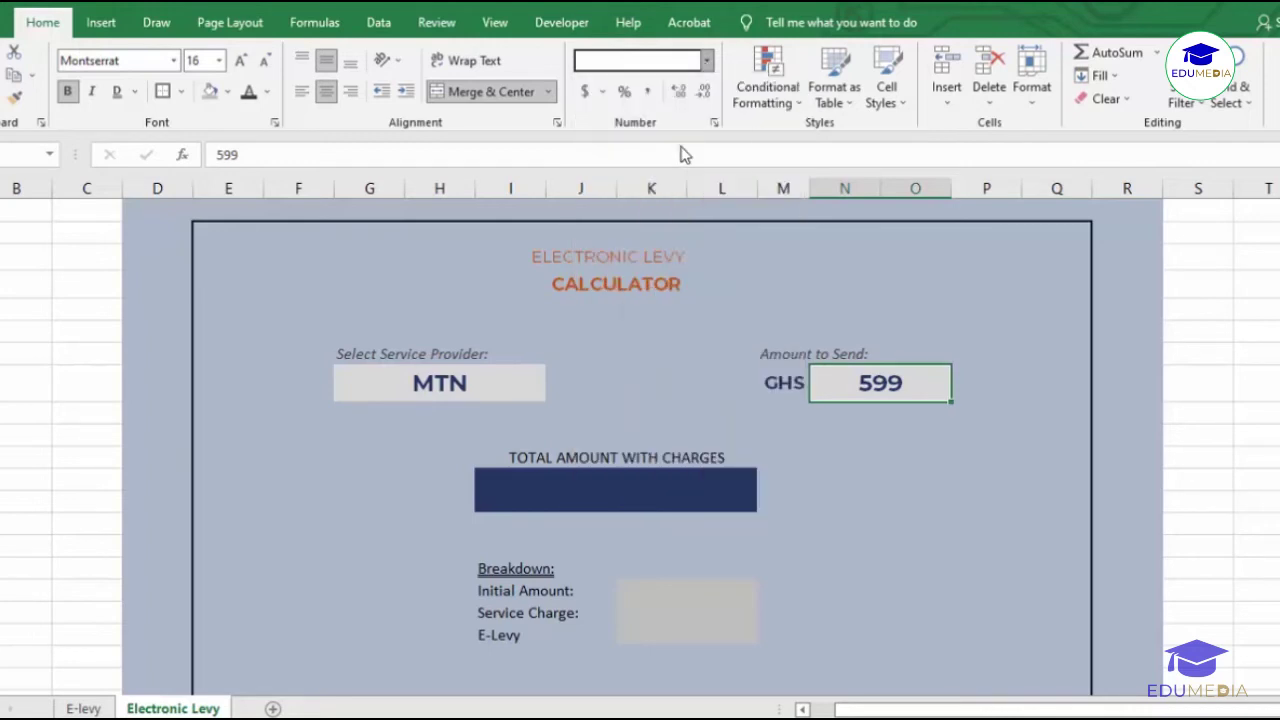
click(850, 455)
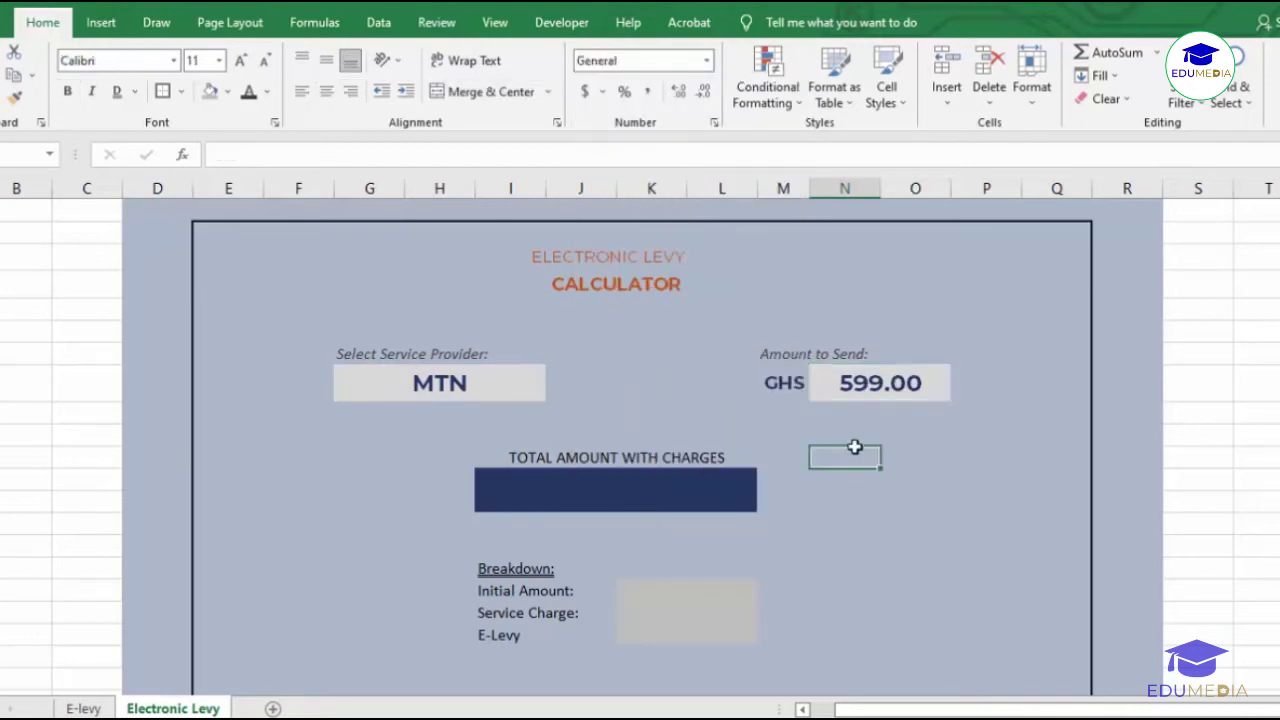
click(860, 388)
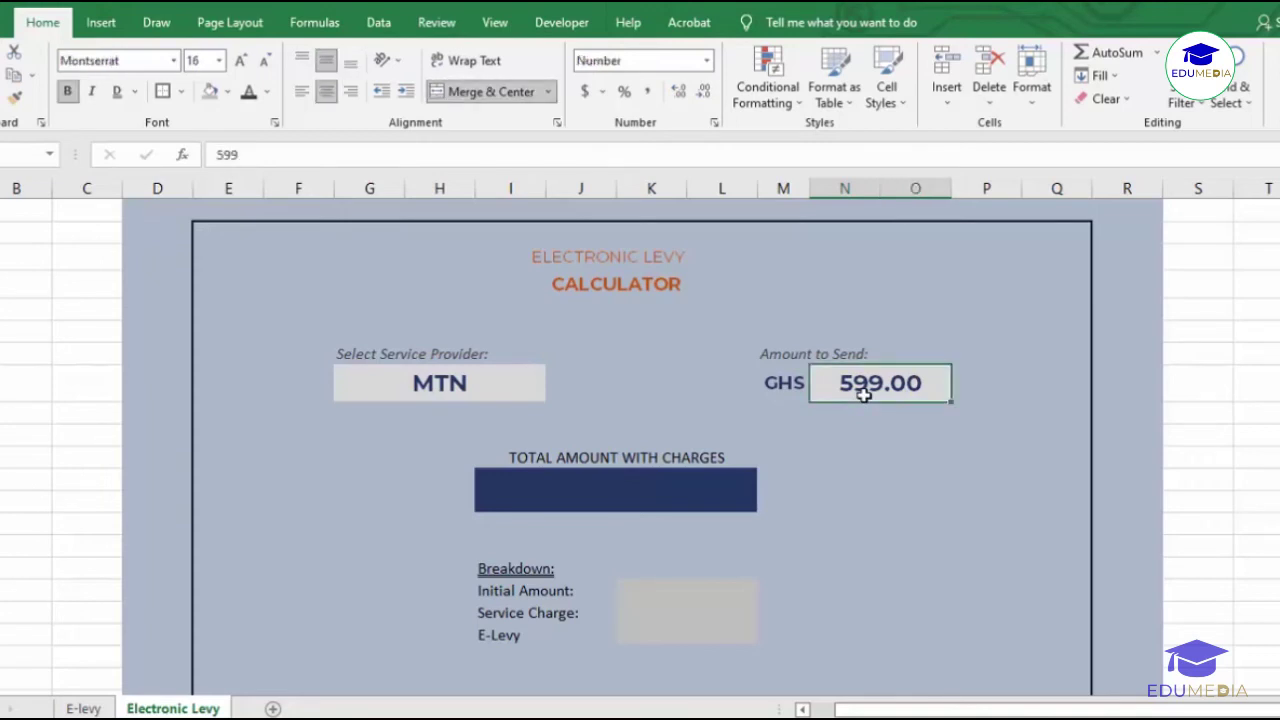
Step: Enter the sample amount 66777676 in the dark blue field under TOTAL AMOUNT WITH CHARGES
click(705, 459)
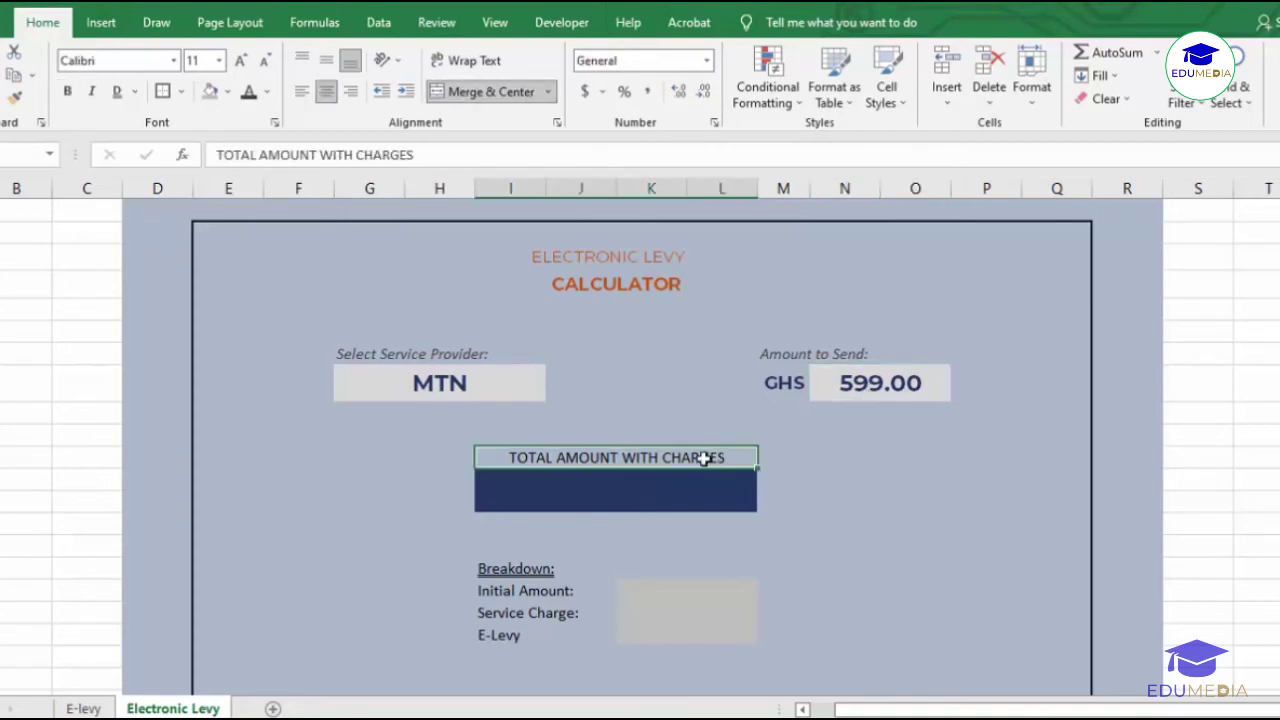
click(670, 480)
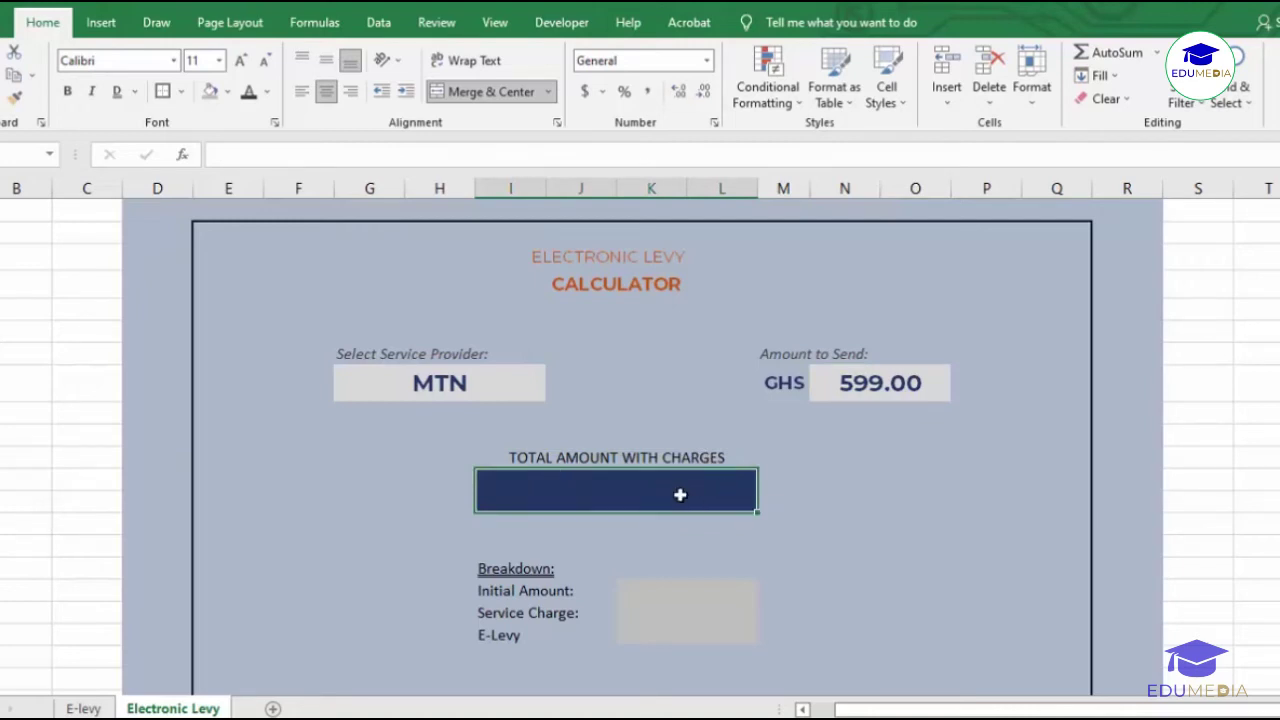
text(66777676)
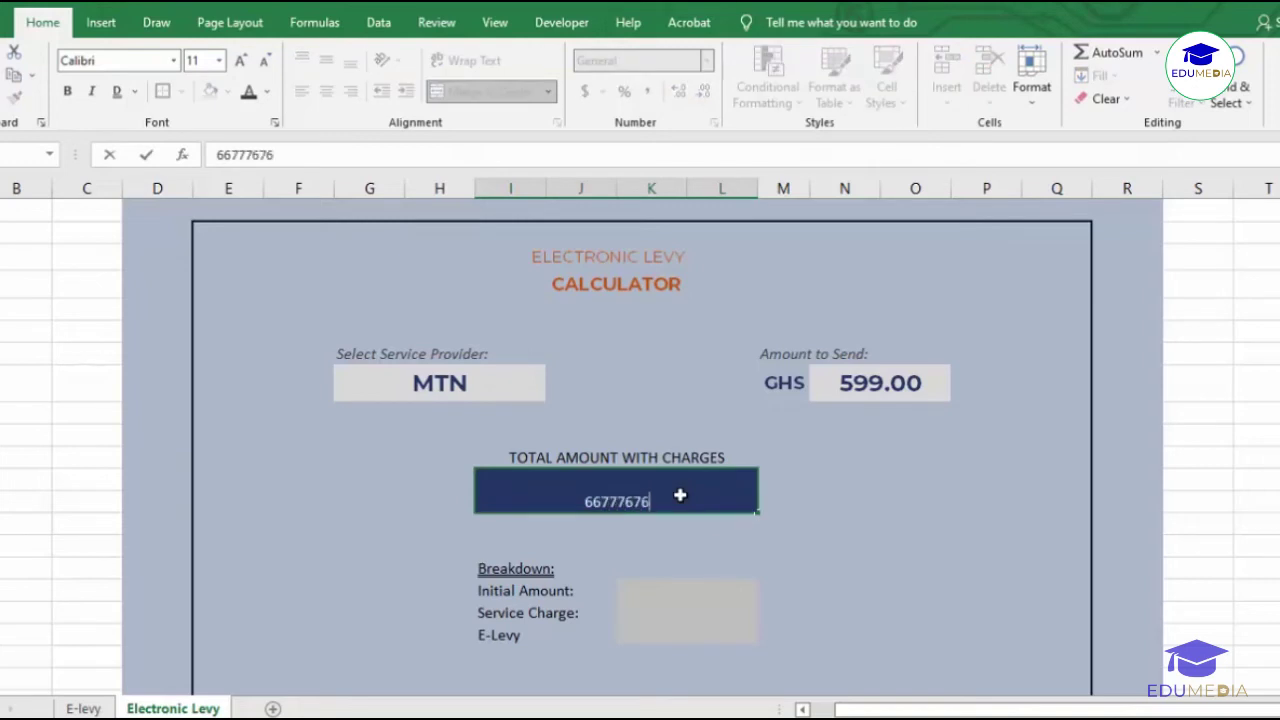
click(768, 487)
Step: Format the total amount field in bold Montserrat at size 18, aligned vertically to the middle
click(671, 488)
click(125, 62)
text(Motn)
text(tserrat)
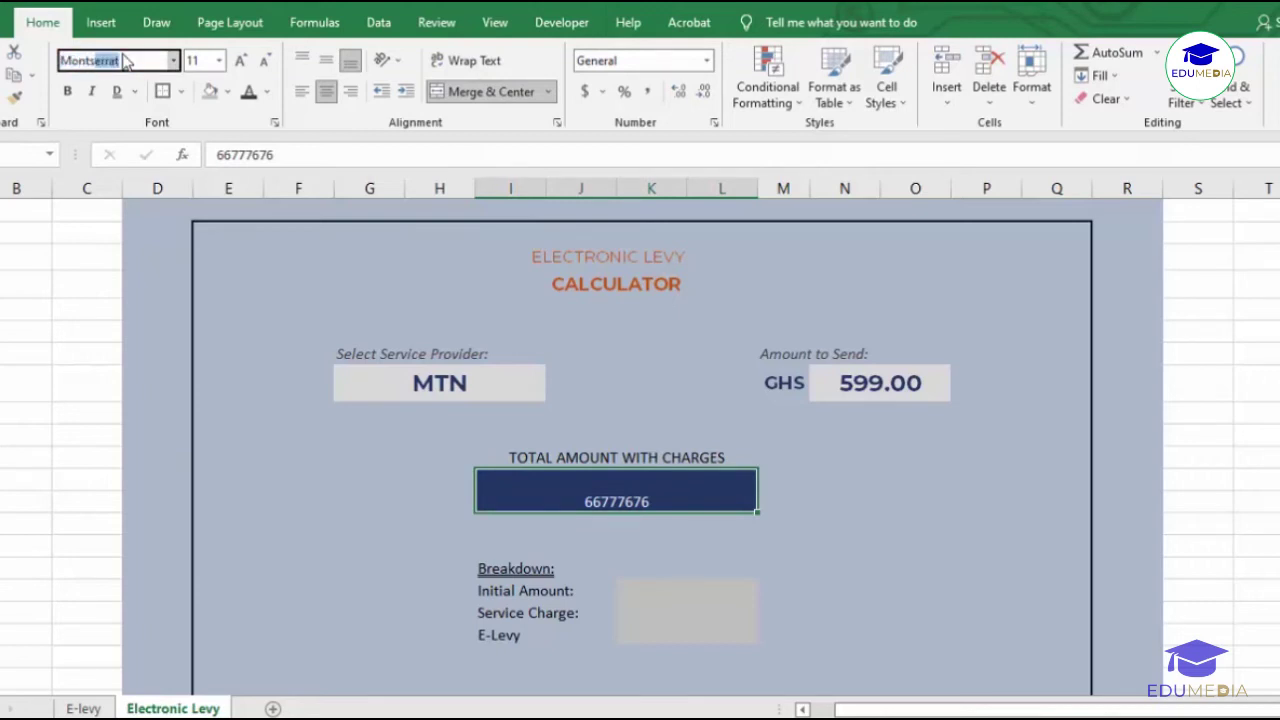
key(Return)
click(240, 60)
click(240, 60)
click(240, 60)
click(240, 60)
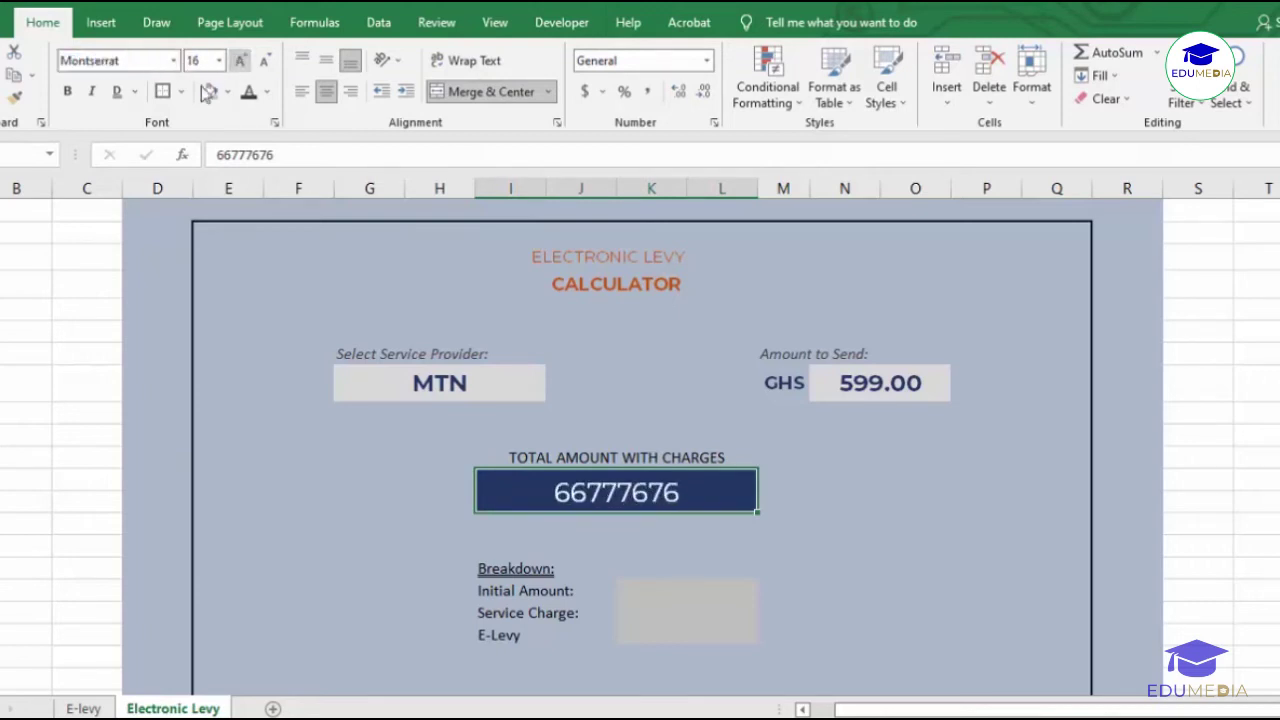
click(326, 60)
click(67, 91)
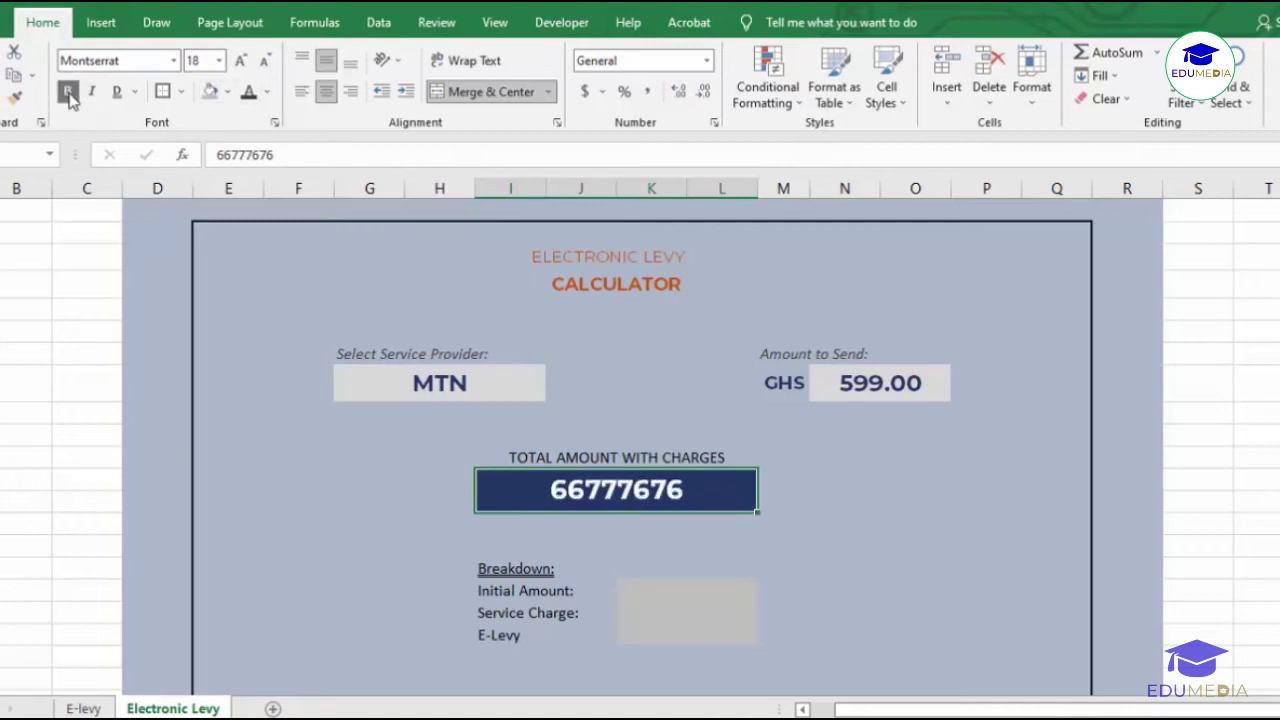
click(857, 523)
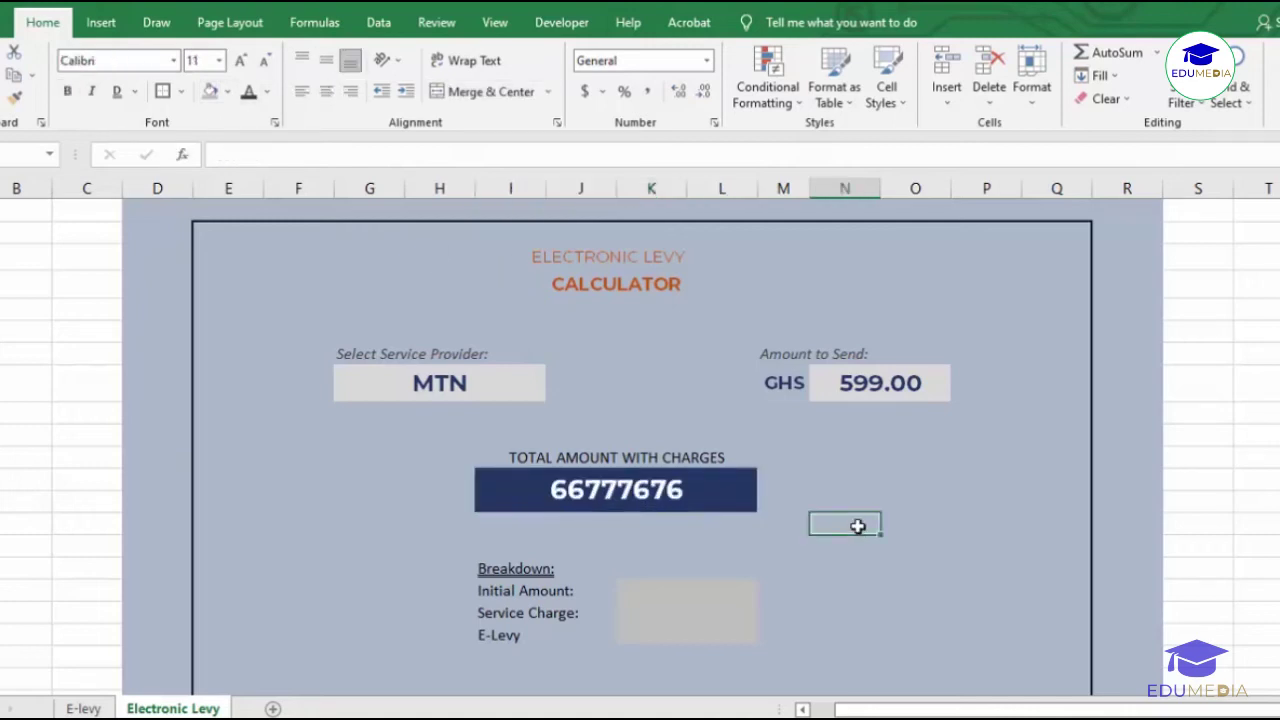
Step: Slightly increase the row height of the total amount field
click(692, 489)
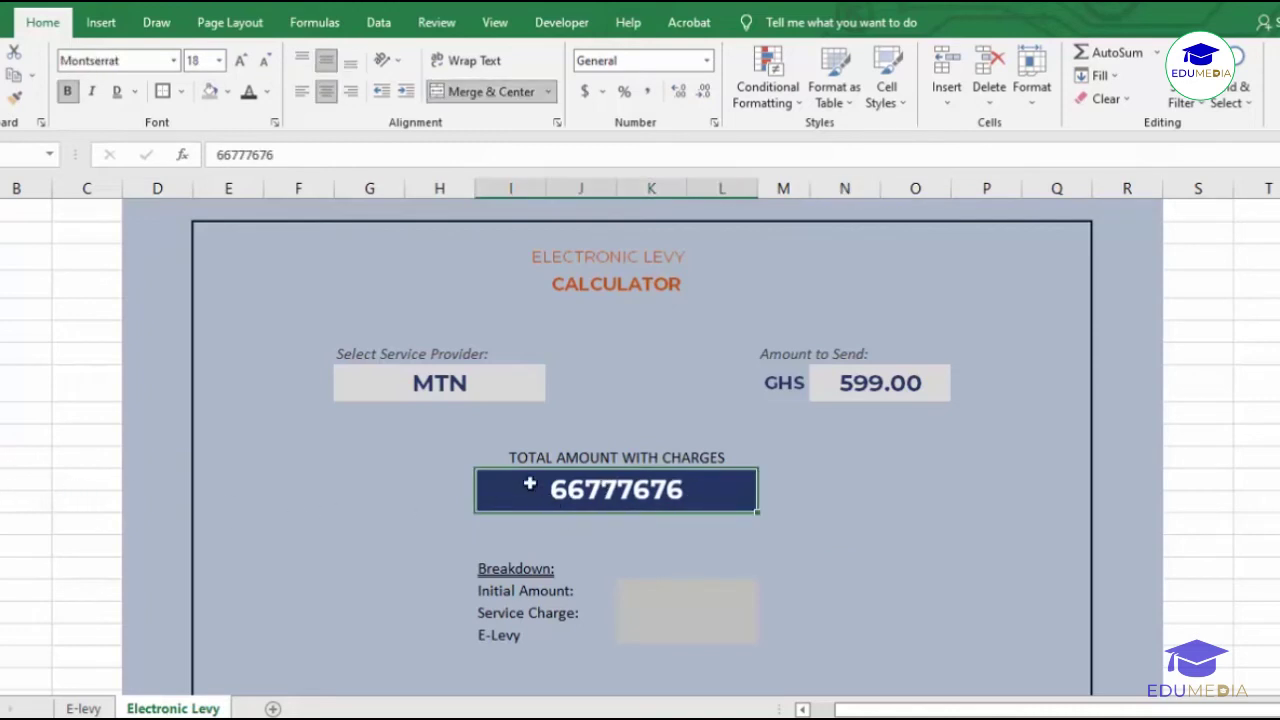
drag(0, 513, 0, 517)
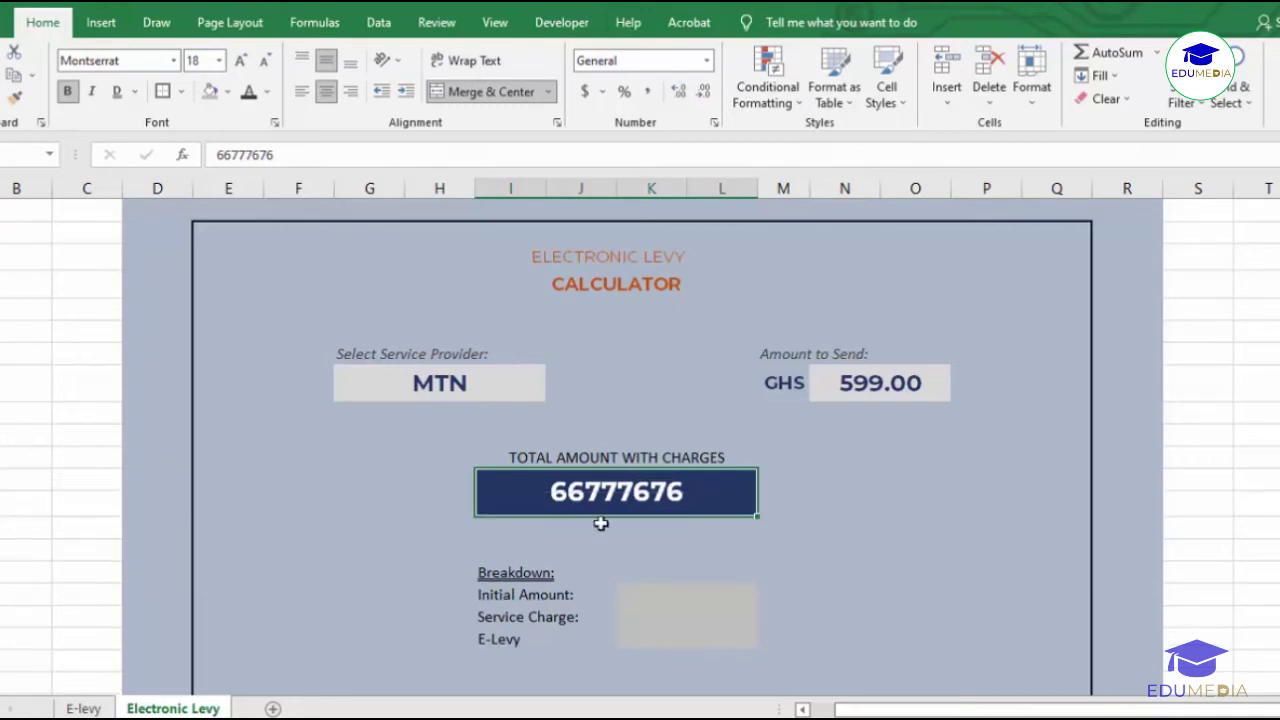
click(912, 457)
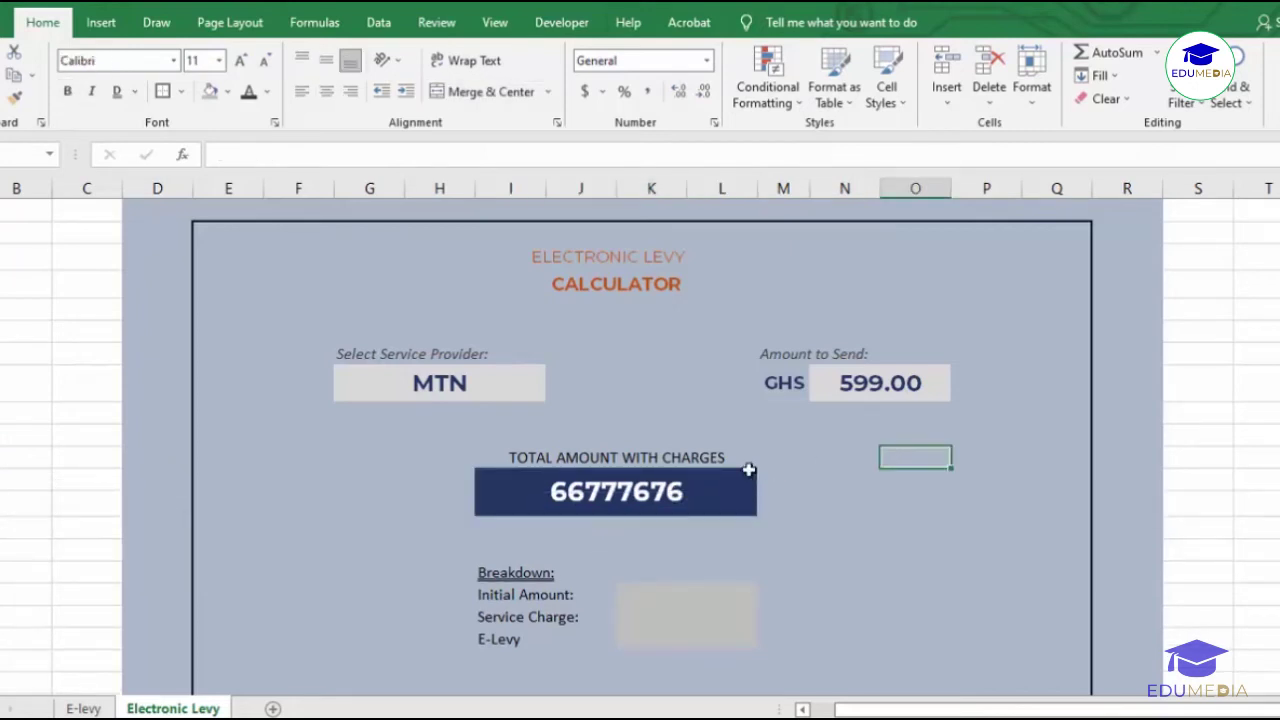
click(716, 488)
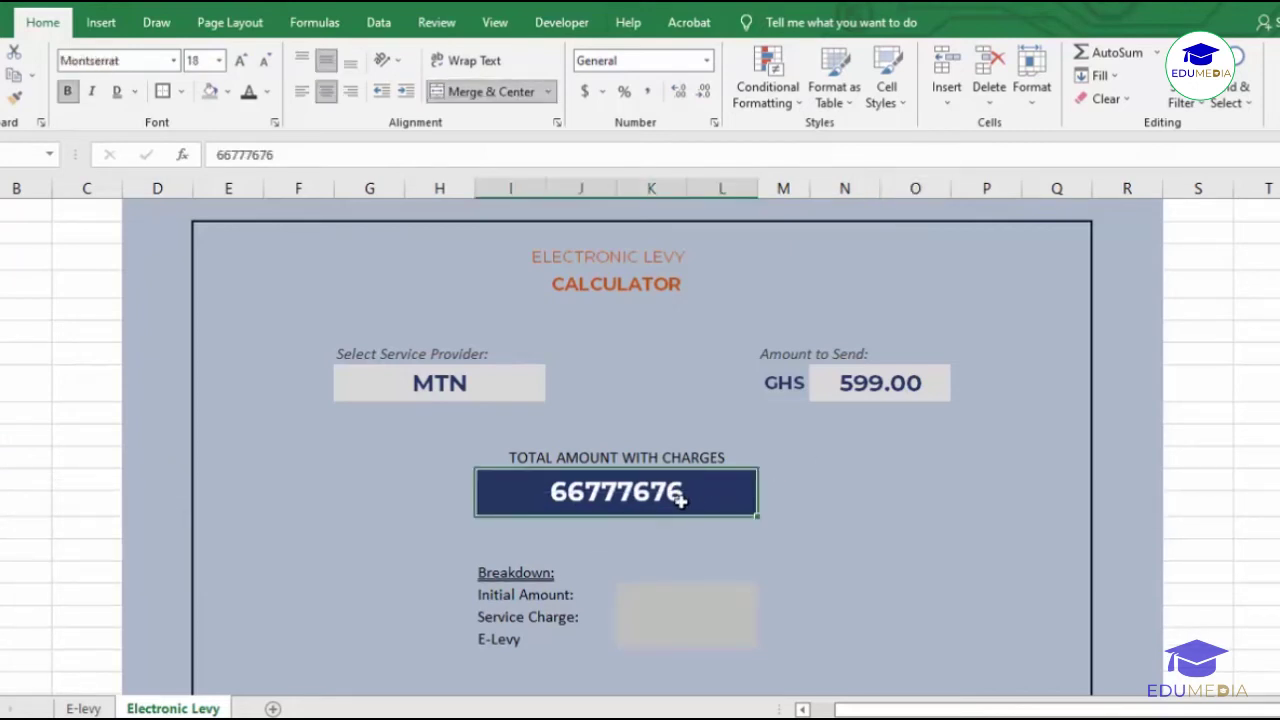
click(763, 483)
click(724, 481)
Step: Enter 599 as the Initial Amount in column L of the breakdown and apply the Number format to that cell
click(671, 592)
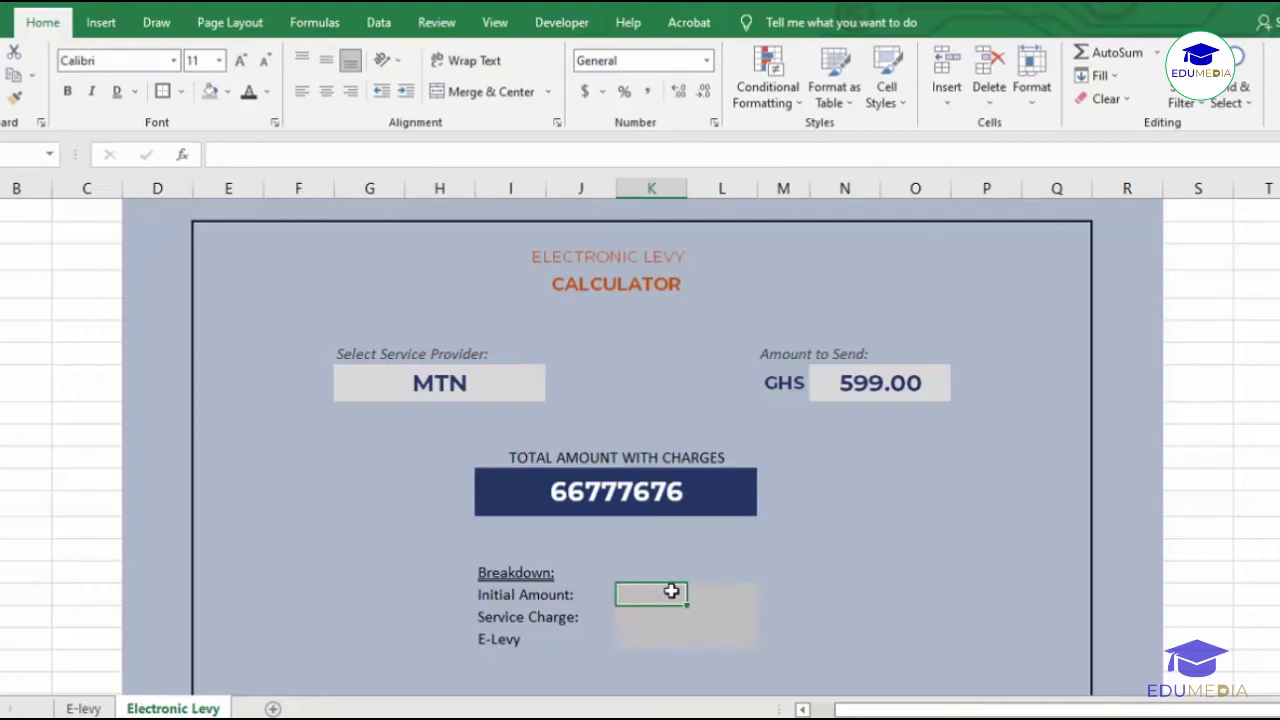
click(710, 596)
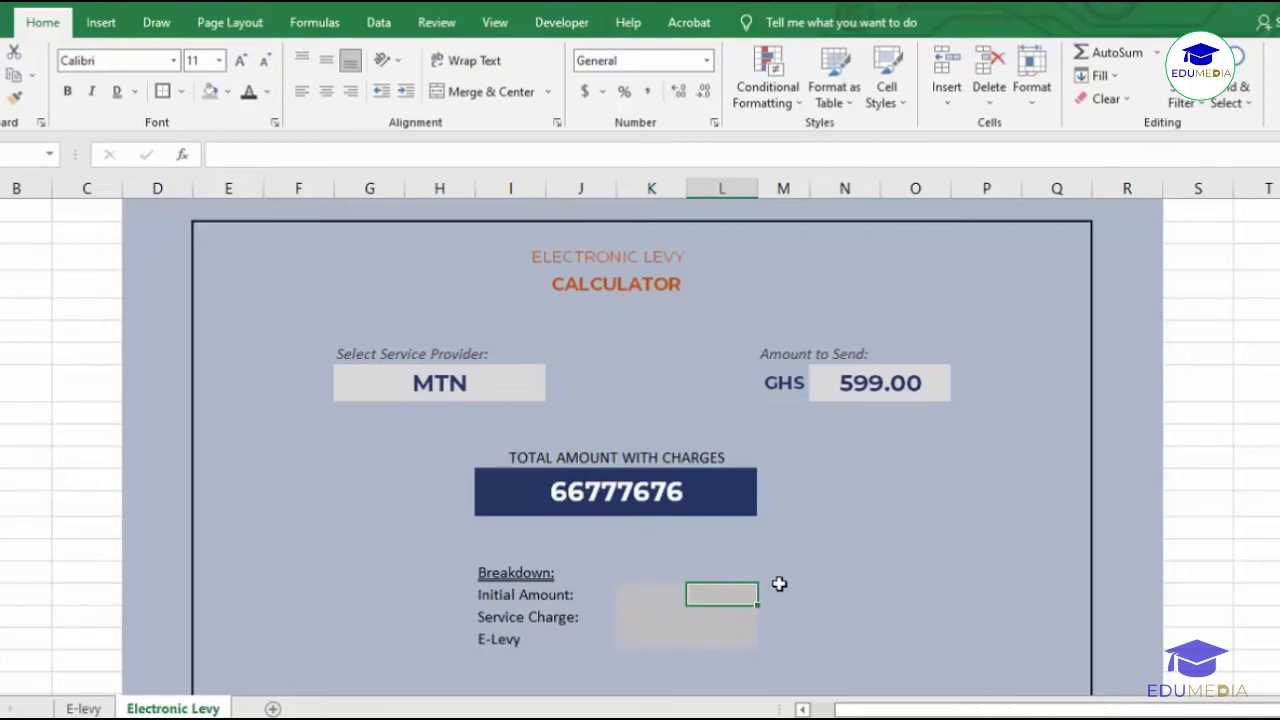
text(599)
key(Return)
click(734, 594)
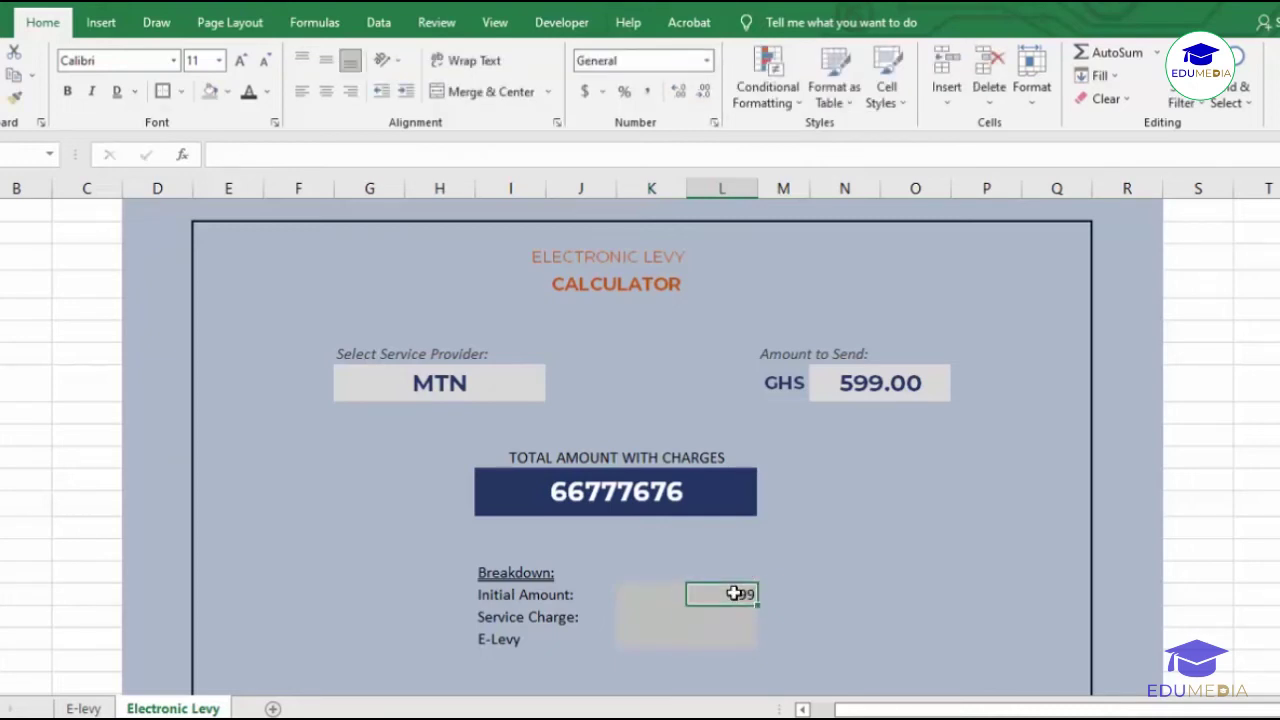
click(706, 62)
click(679, 136)
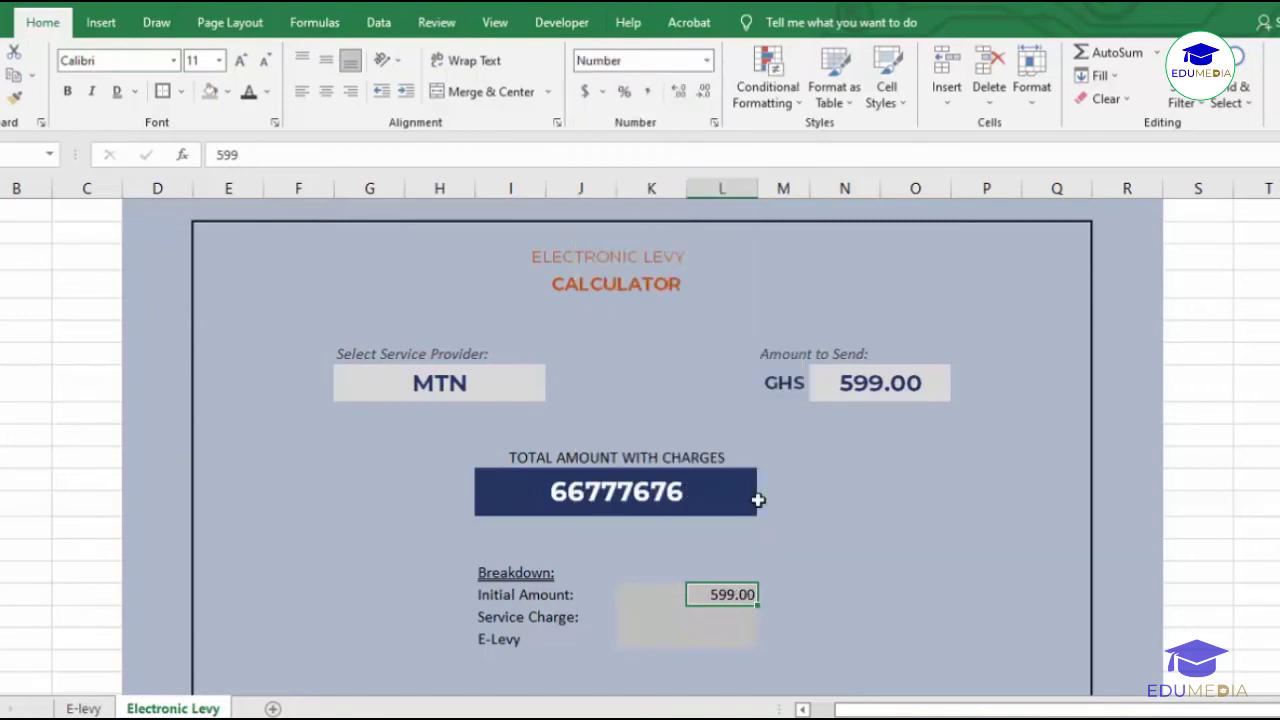
click(802, 555)
Step: Apply the Number format to the Service Charge and E-Levy value cells in column L
click(738, 610)
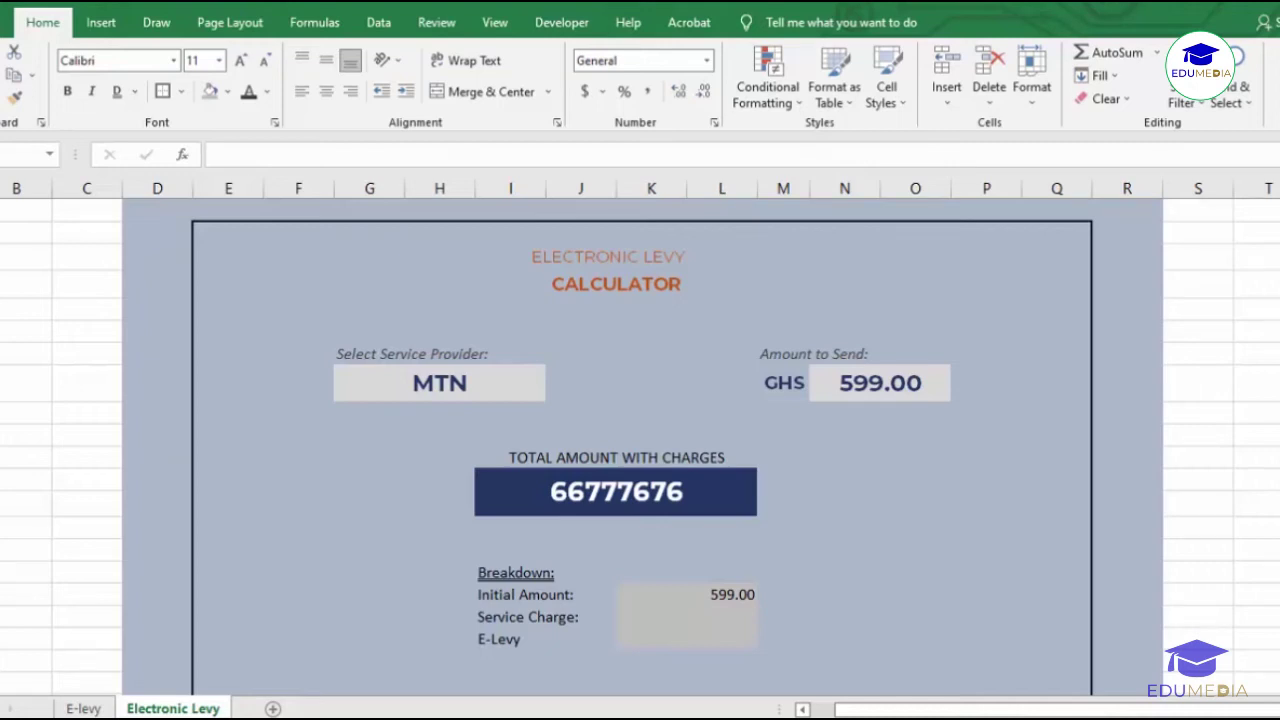
click(754, 611)
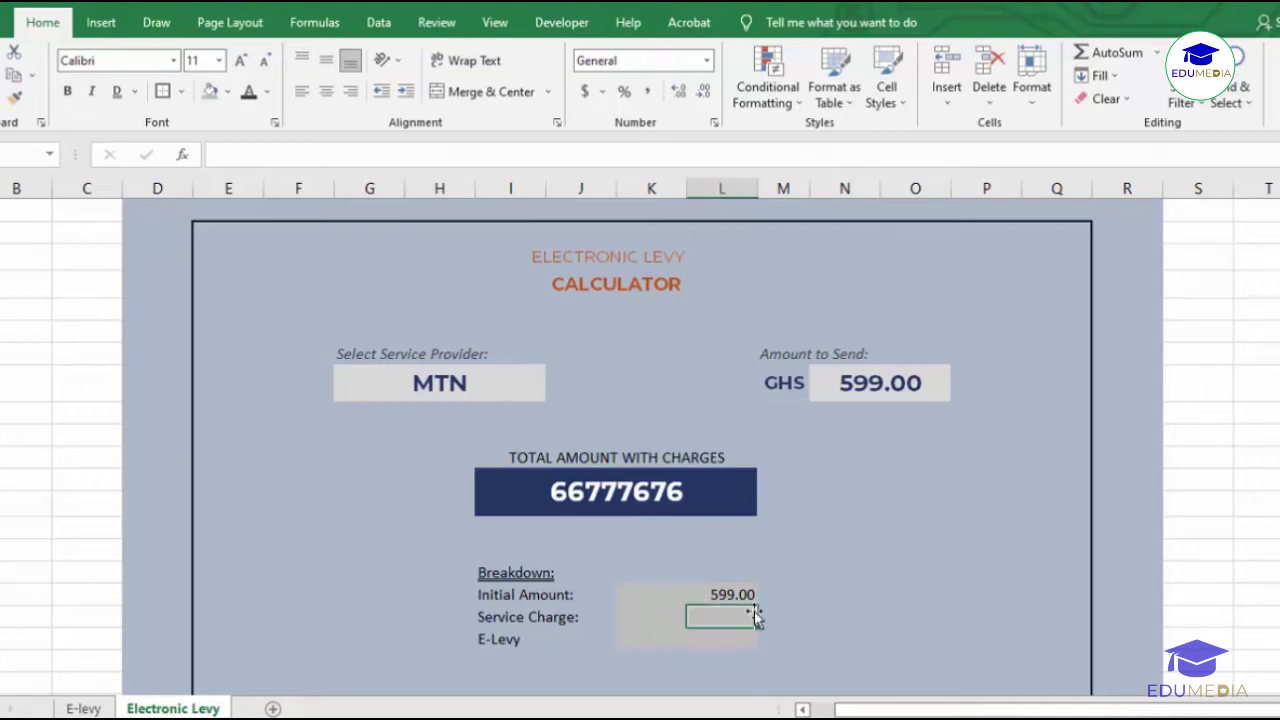
drag(729, 623, 726, 640)
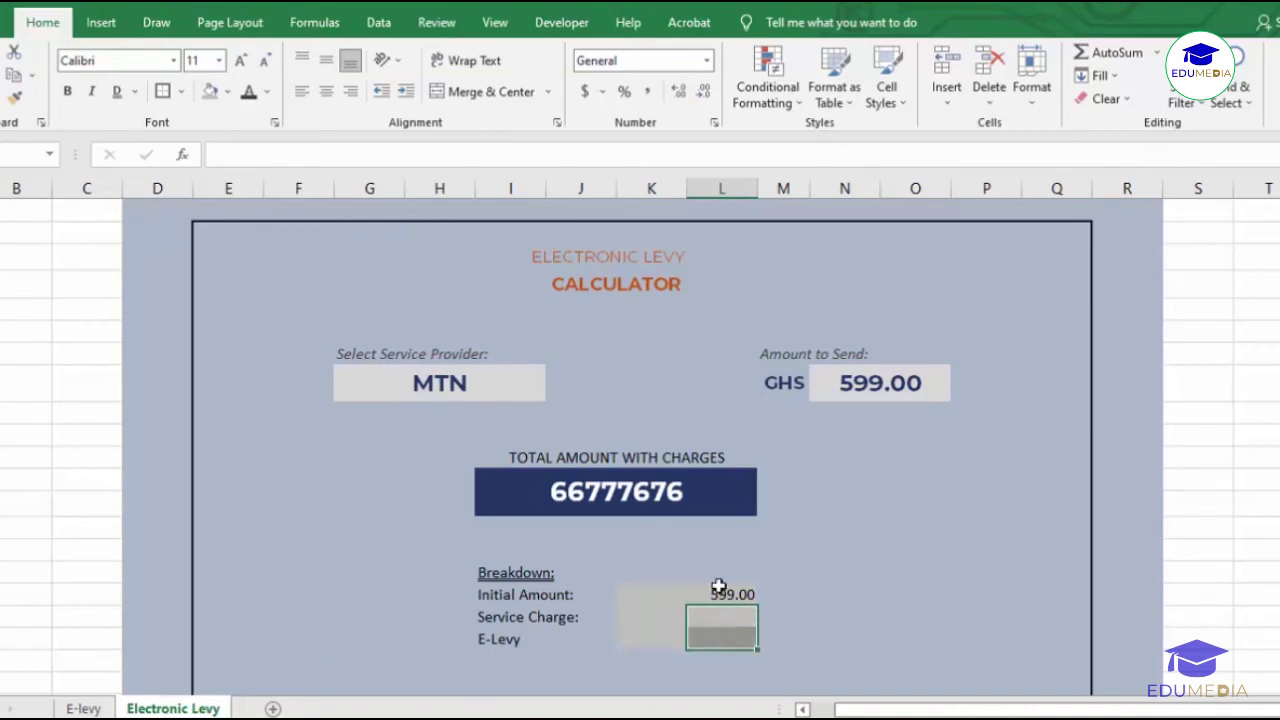
click(707, 60)
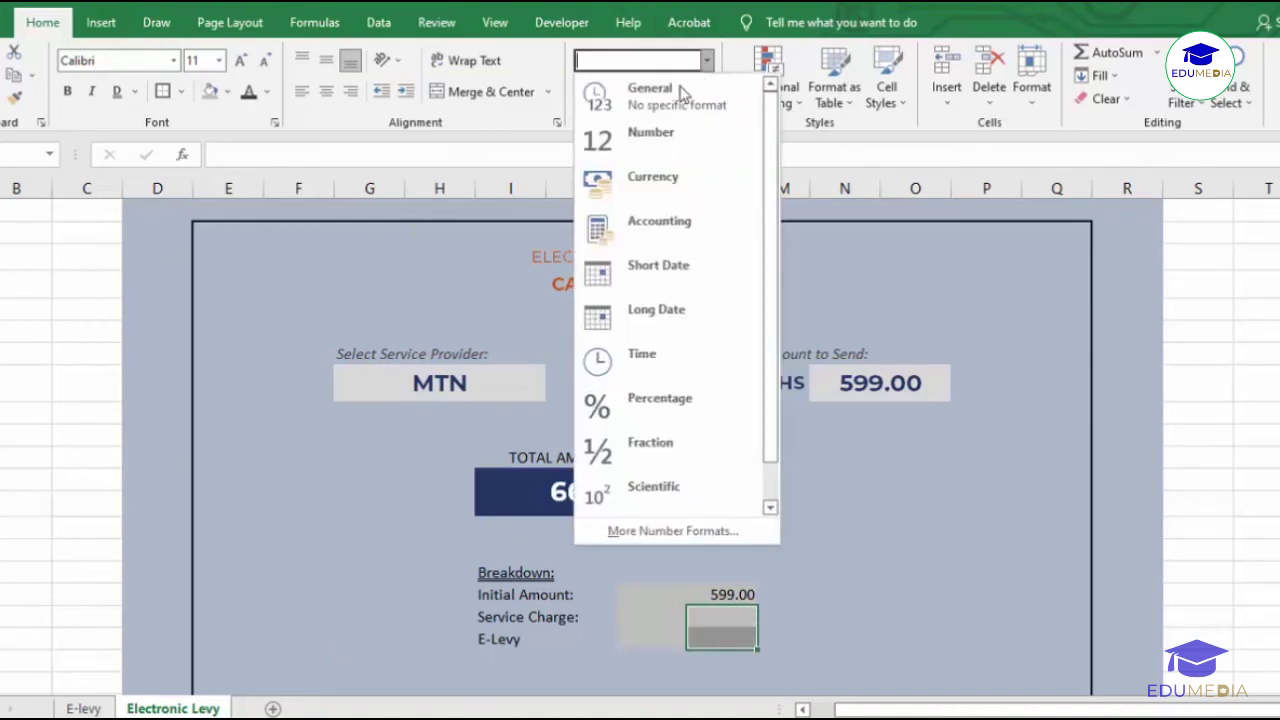
click(668, 140)
click(824, 518)
click(733, 609)
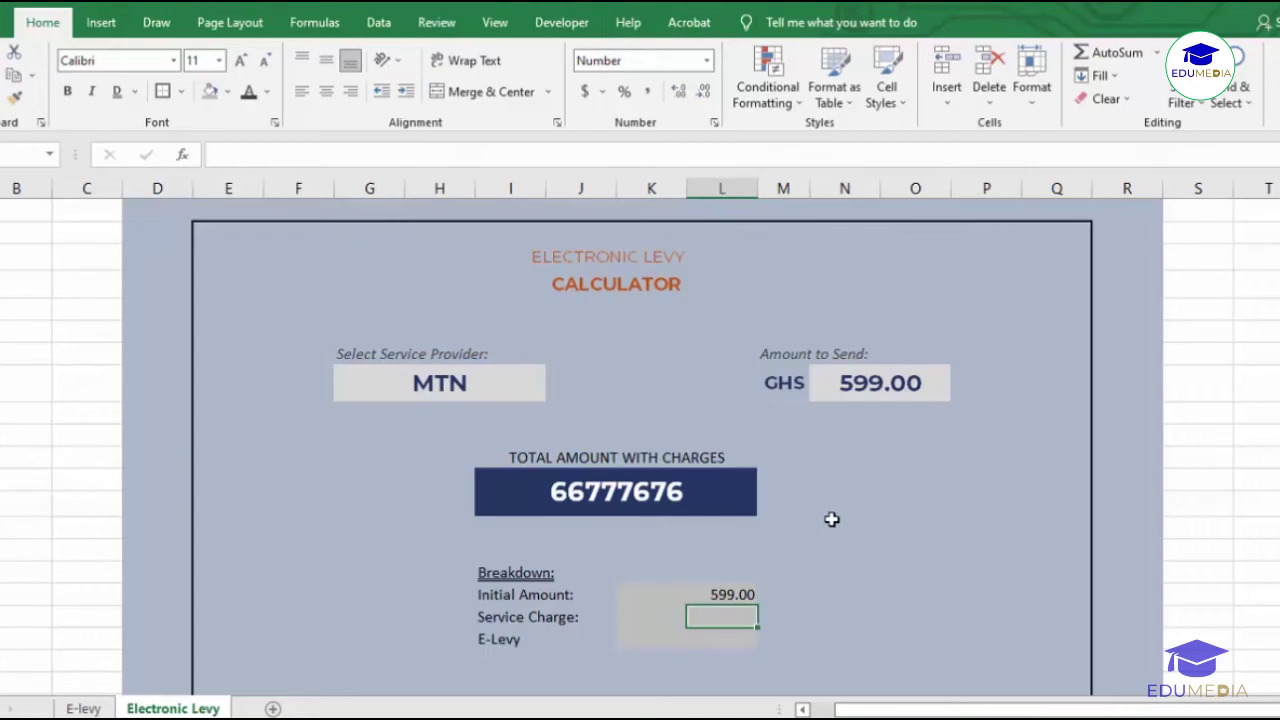
click(733, 635)
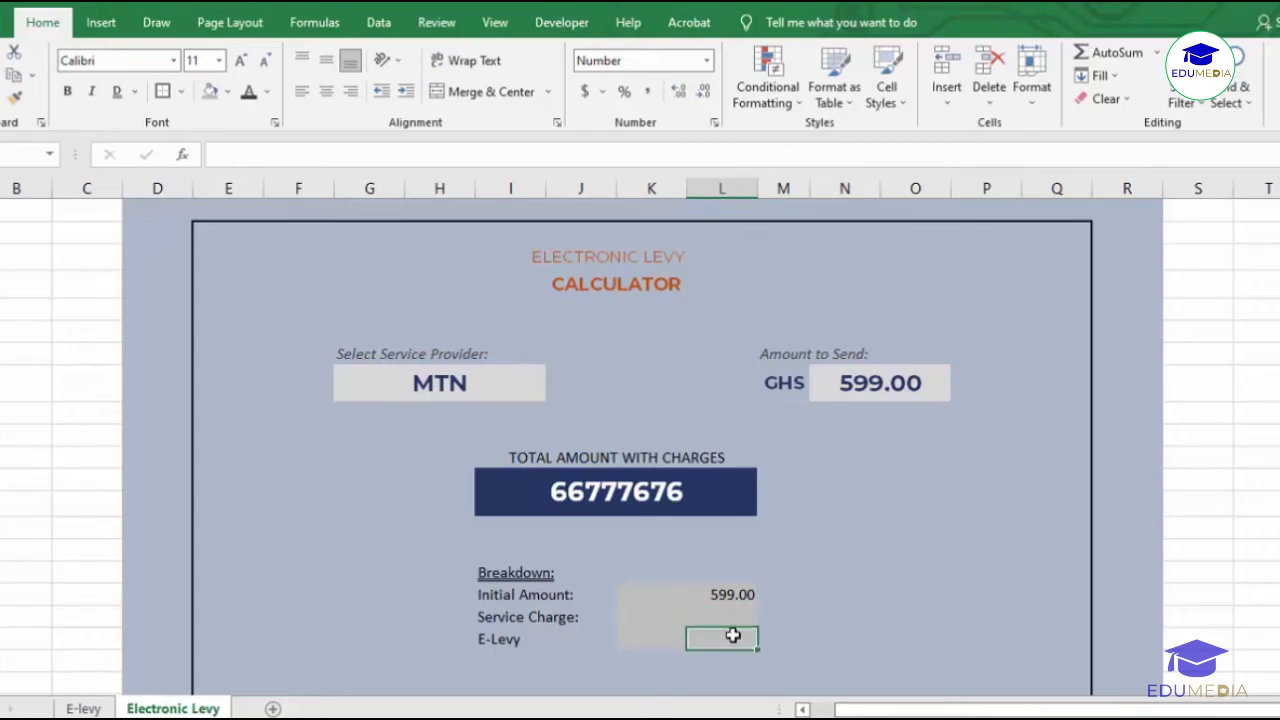
click(812, 596)
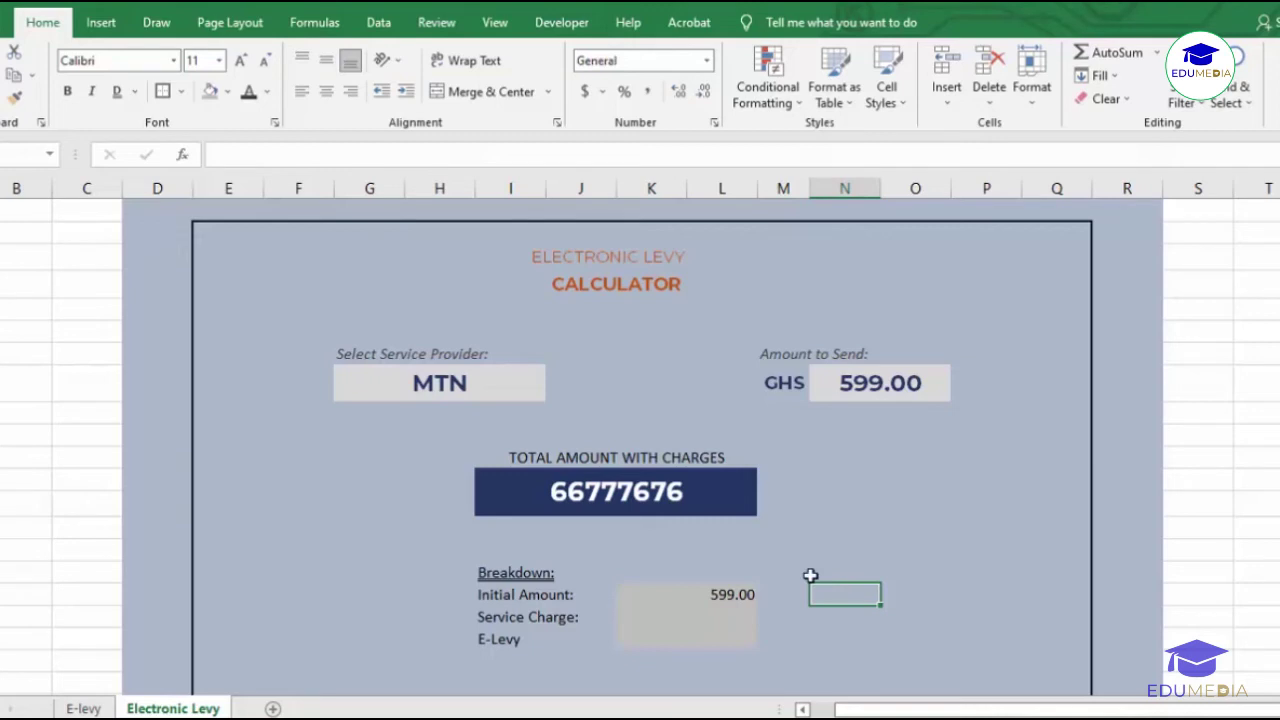
click(708, 546)
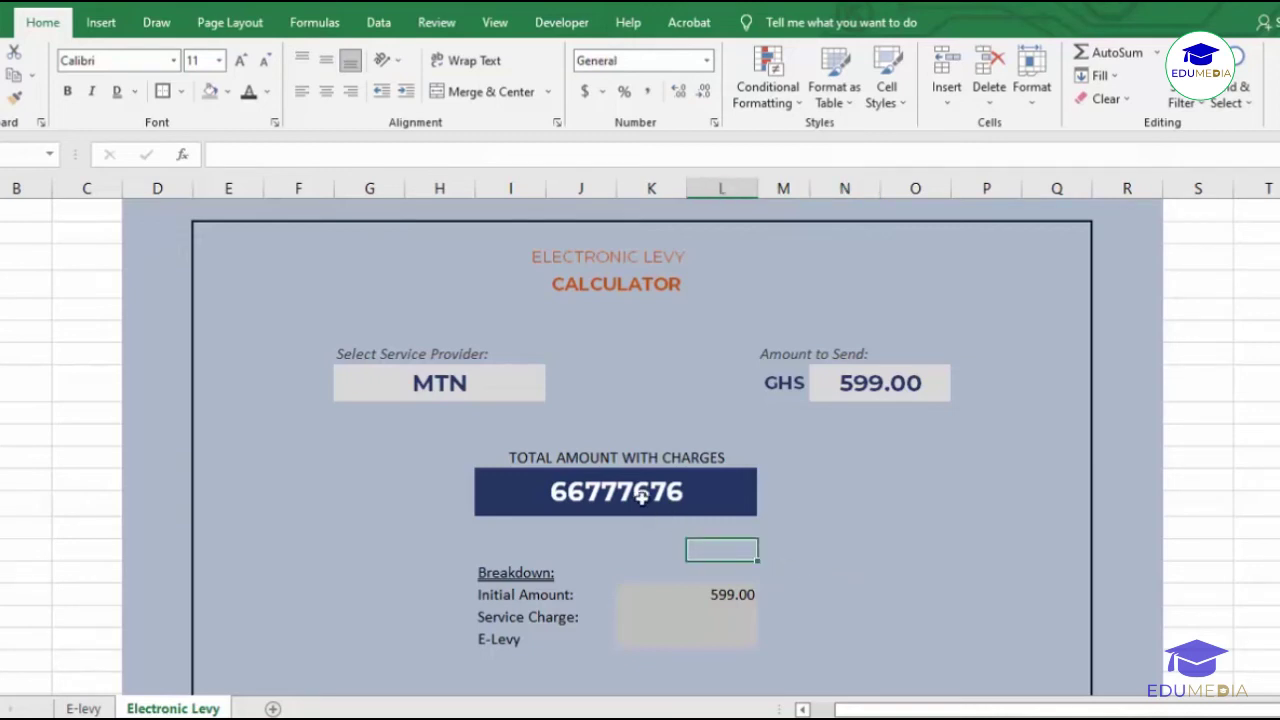
click(602, 474)
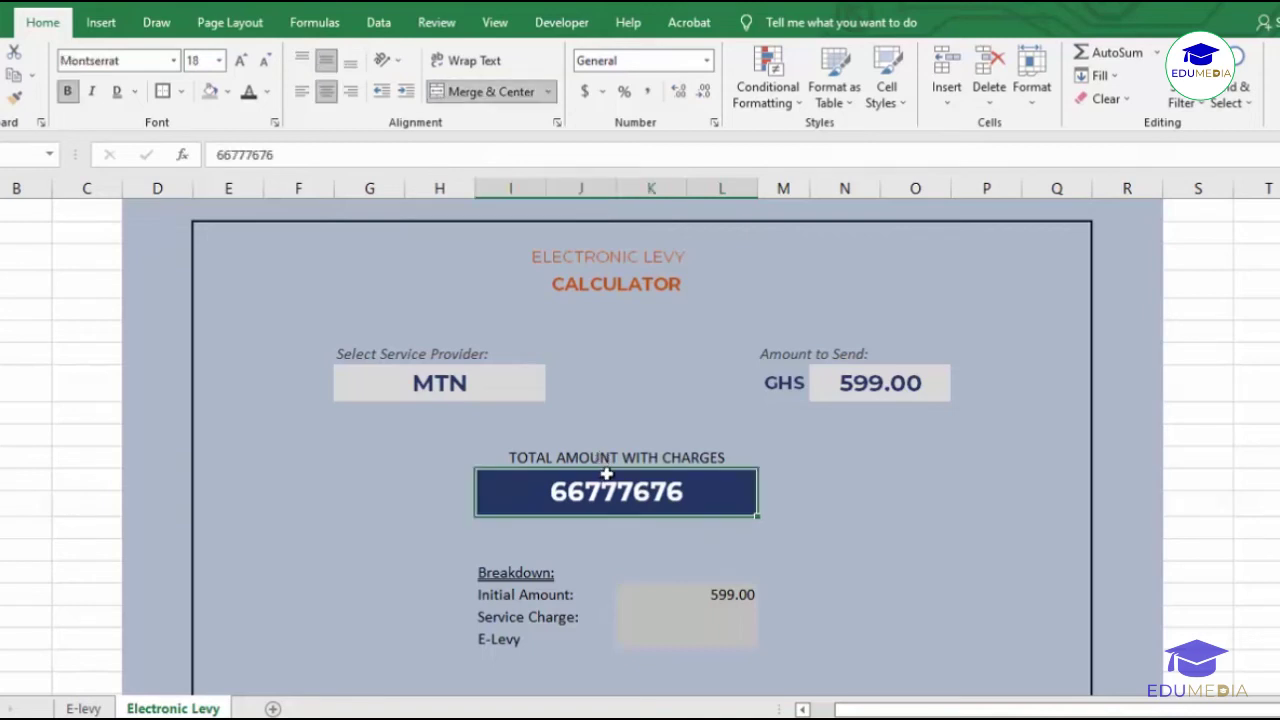
Step: Slightly widen column O to enlarge the Amount to Send field
click(873, 394)
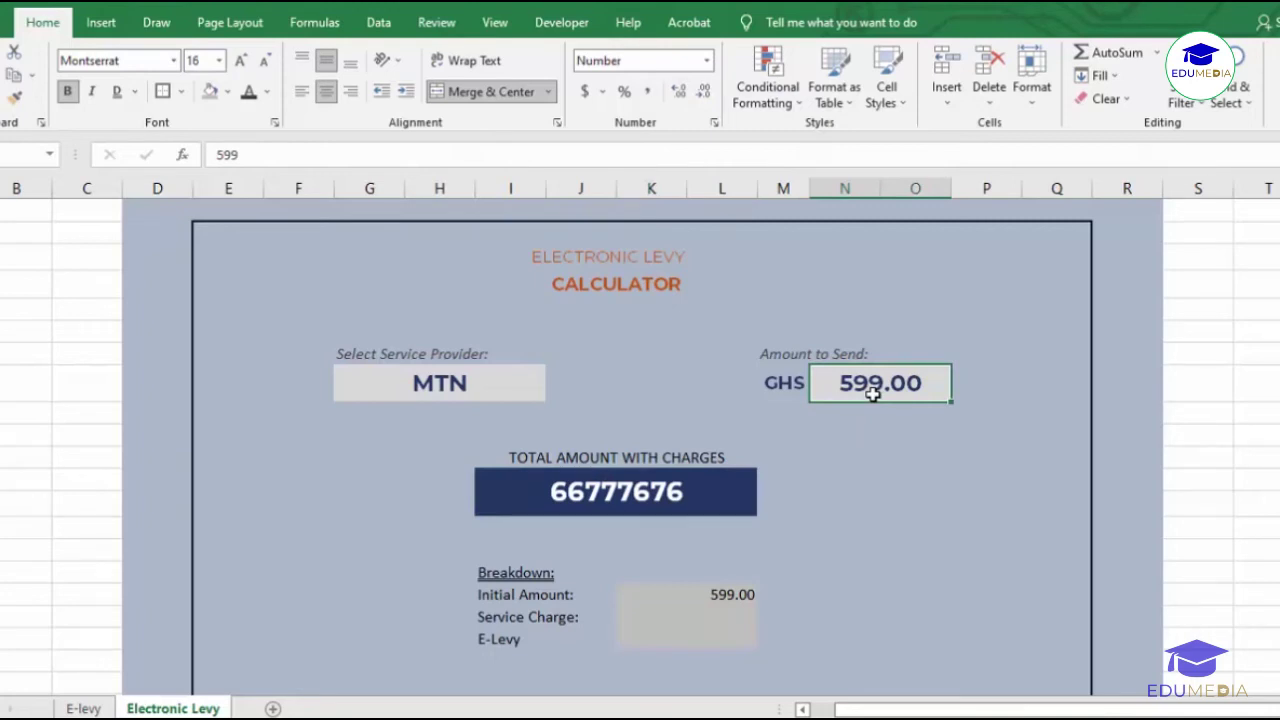
drag(957, 190, 960, 190)
click(891, 424)
Step: Clear the Amount to Send field and re-enter 599
click(884, 390)
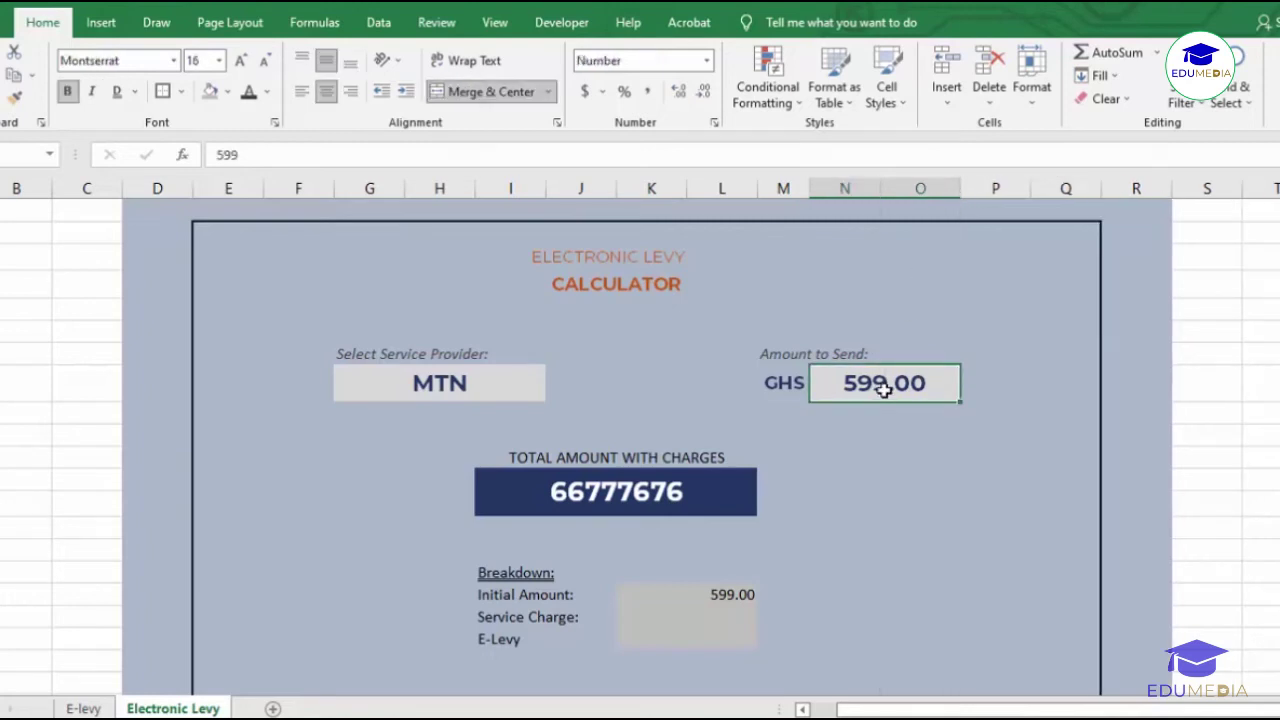
key(Delete)
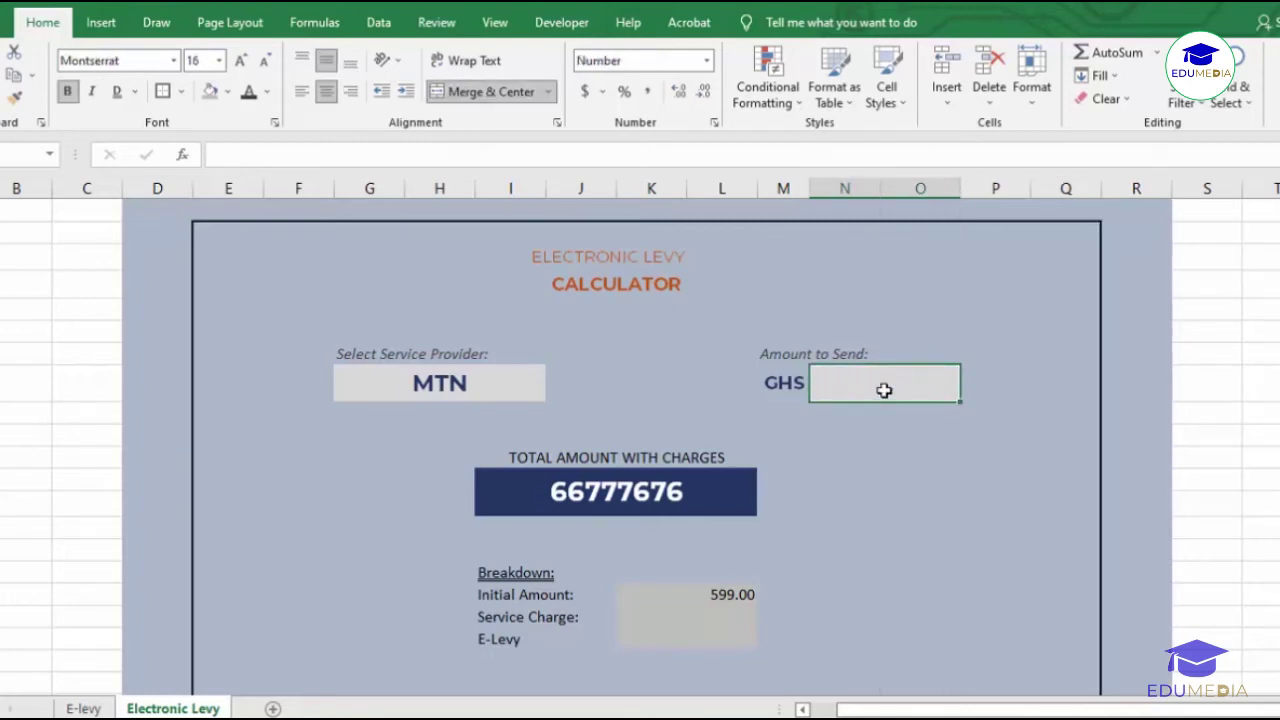
text(599)
key(Return)
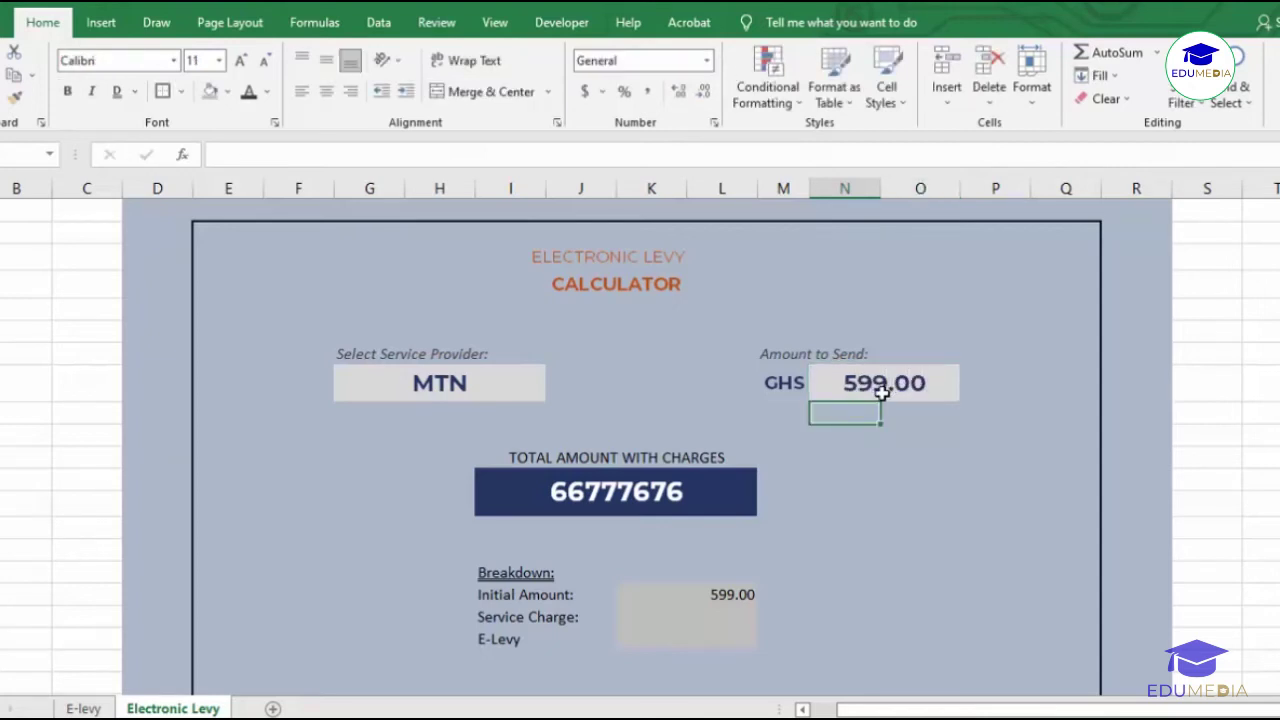
Step: Delete the sample number from the dark blue field under TOTAL AMOUNT WITH CHARGES
click(830, 481)
click(637, 490)
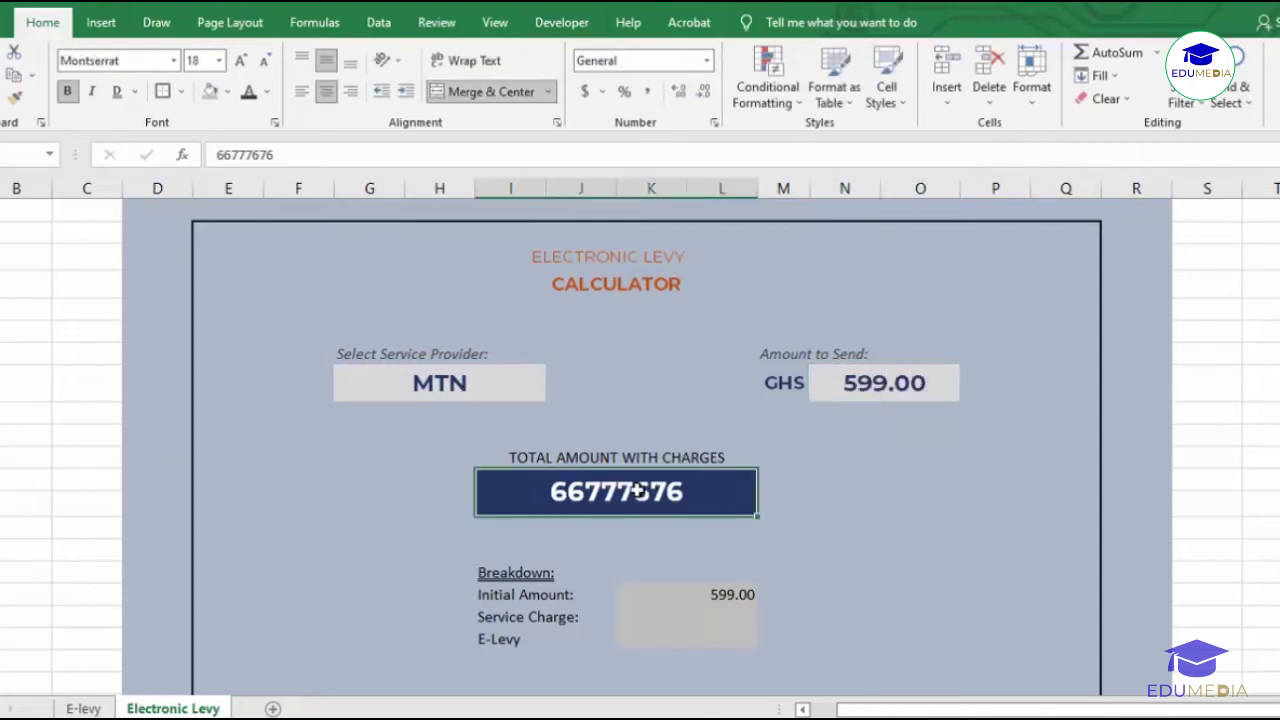
key(Delete)
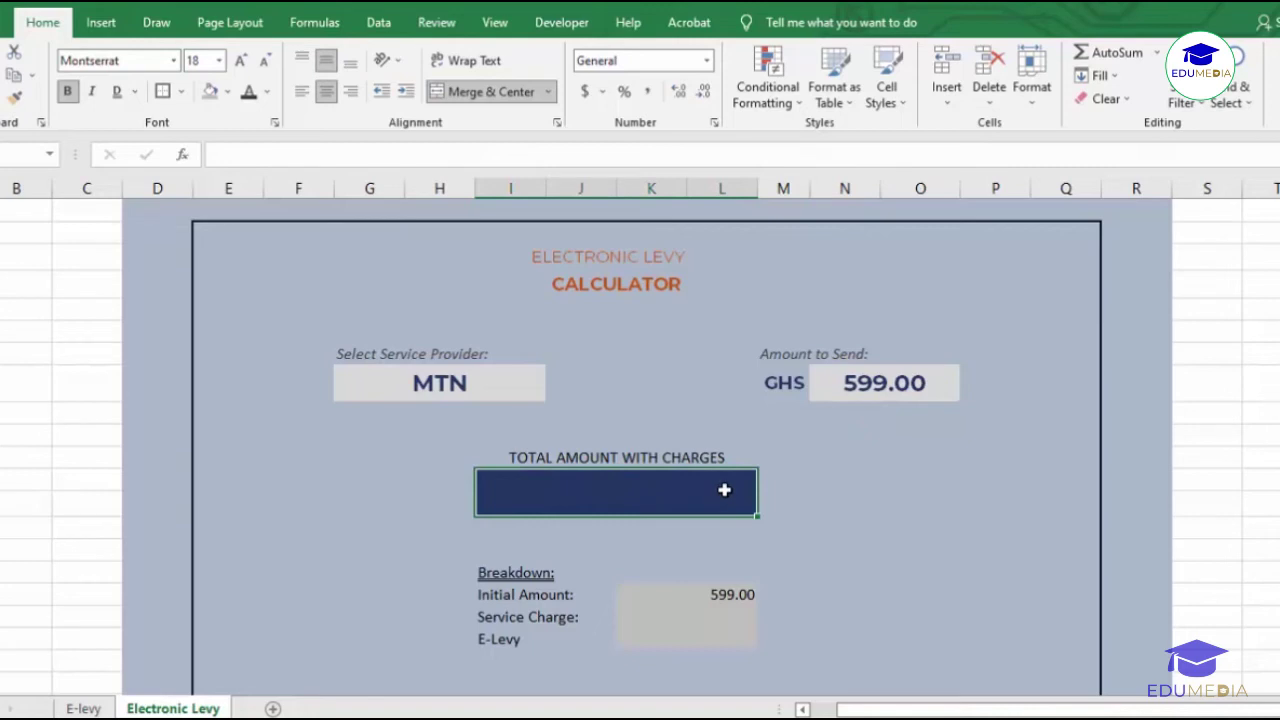
click(820, 486)
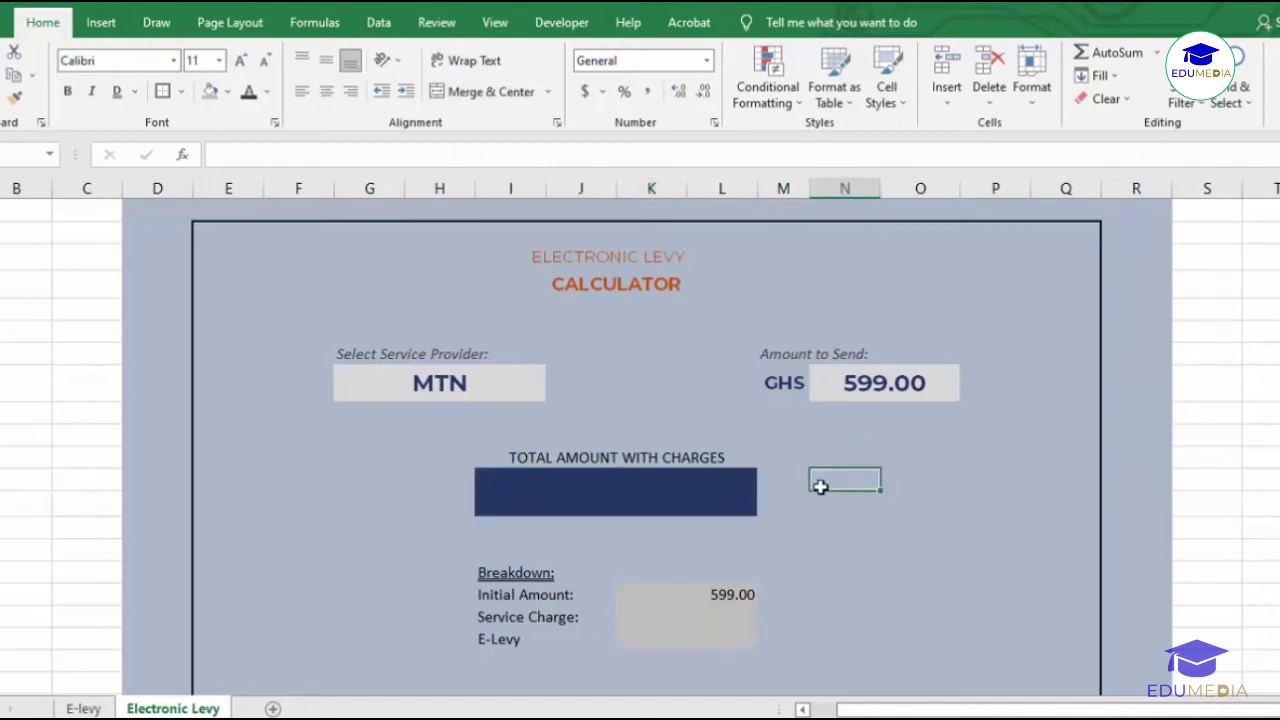
Step: Set the Initial Amount in the breakdown to 500
click(711, 592)
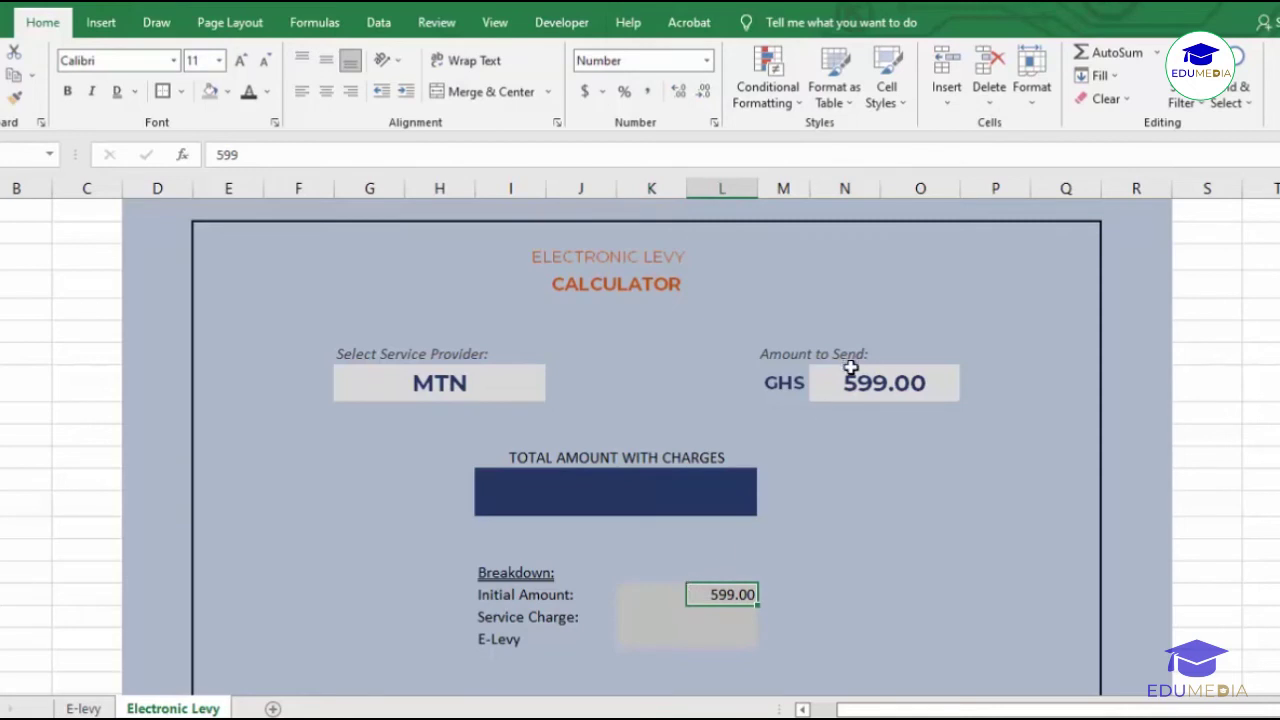
click(806, 568)
click(713, 597)
key(F2)
key(BackSpace)
key(BackSpace)
text(00)
key(Return)
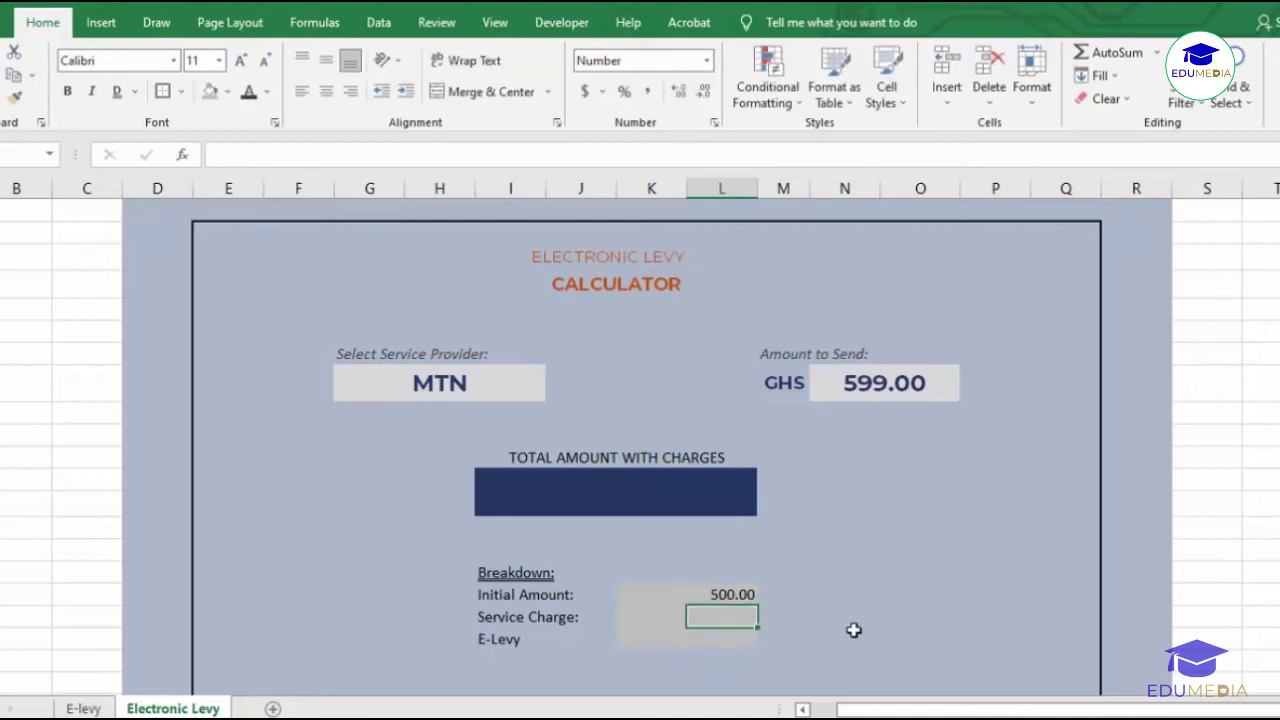
Step: Link the Initial Amount in the breakdown to the Amount to Send field with the formula =N8
click(728, 594)
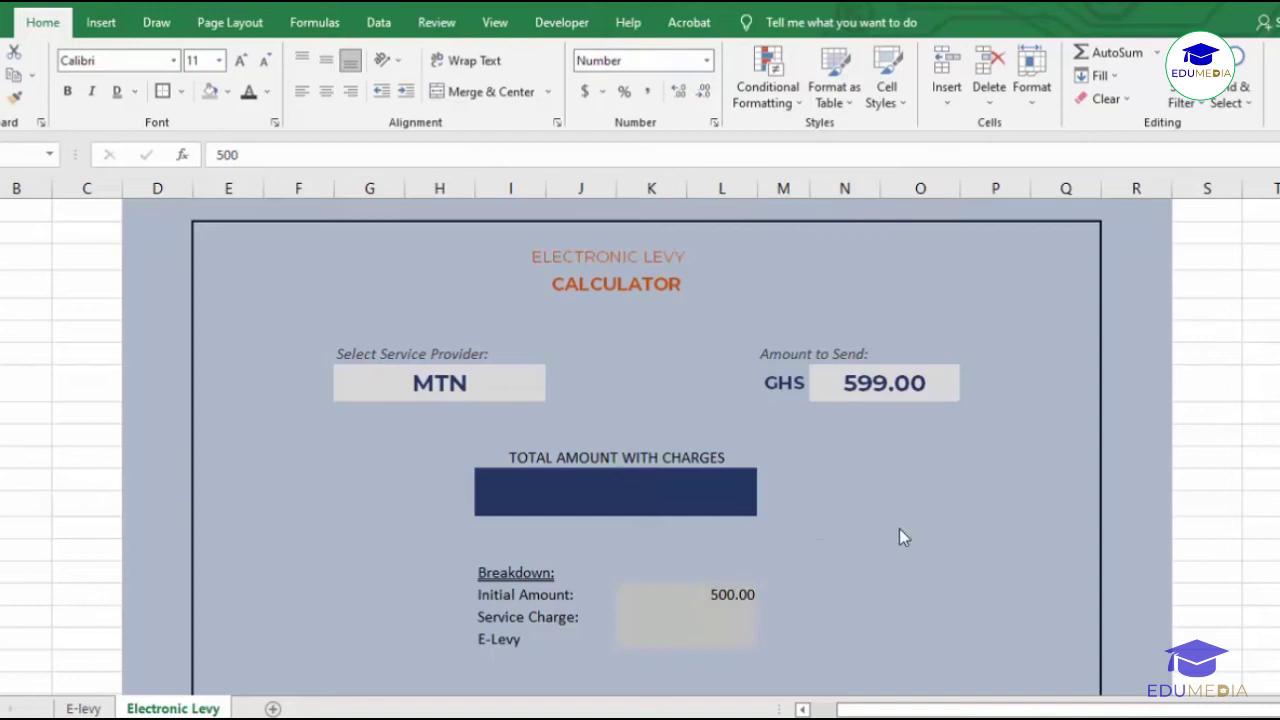
click(754, 566)
click(743, 588)
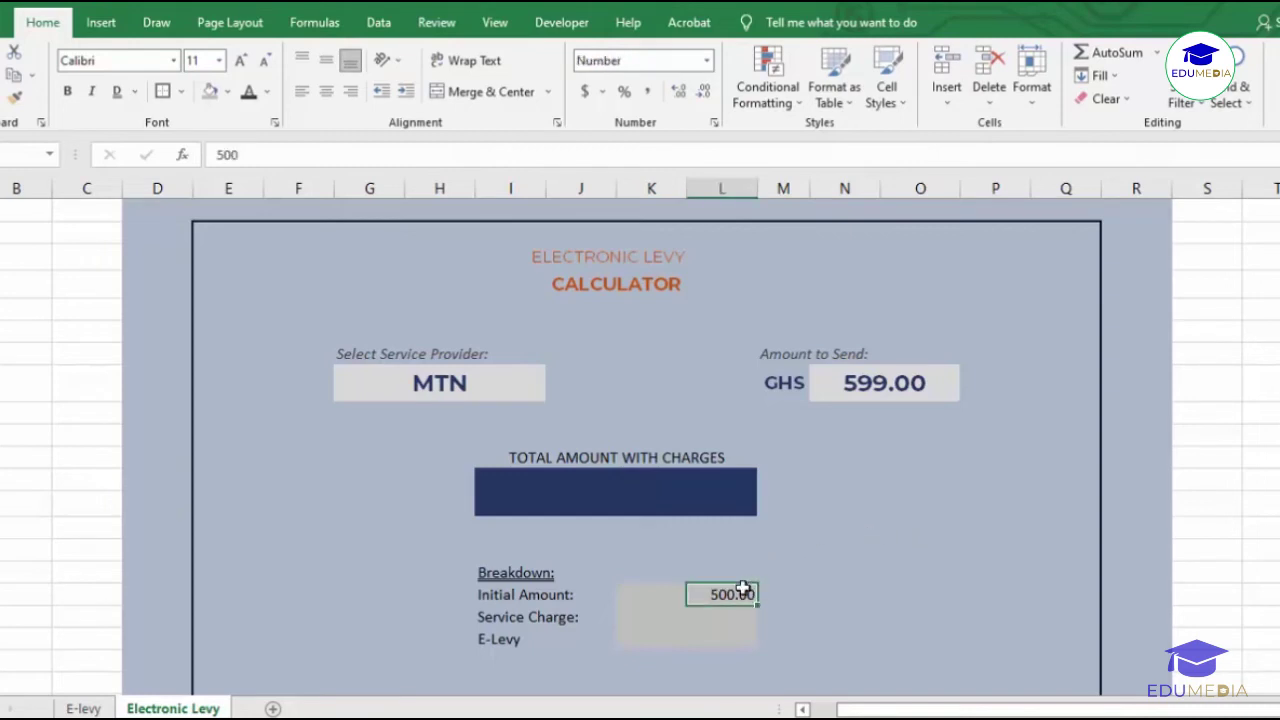
text(=)
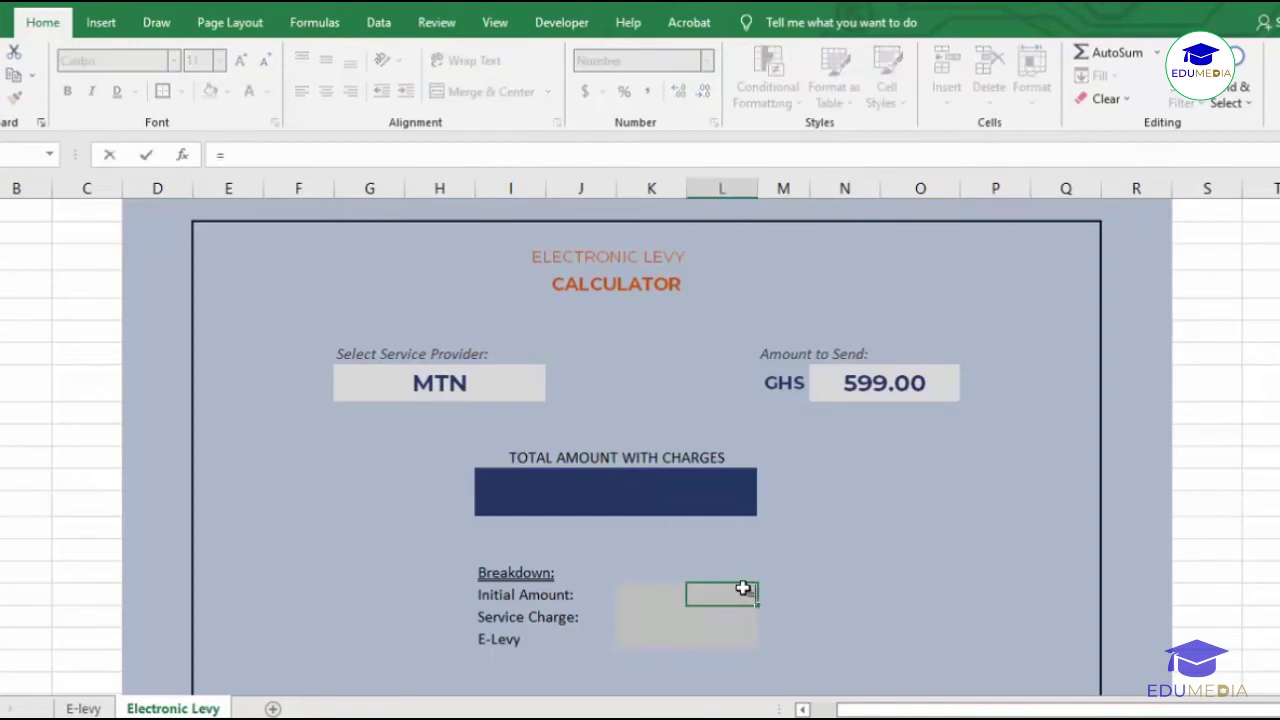
click(899, 378)
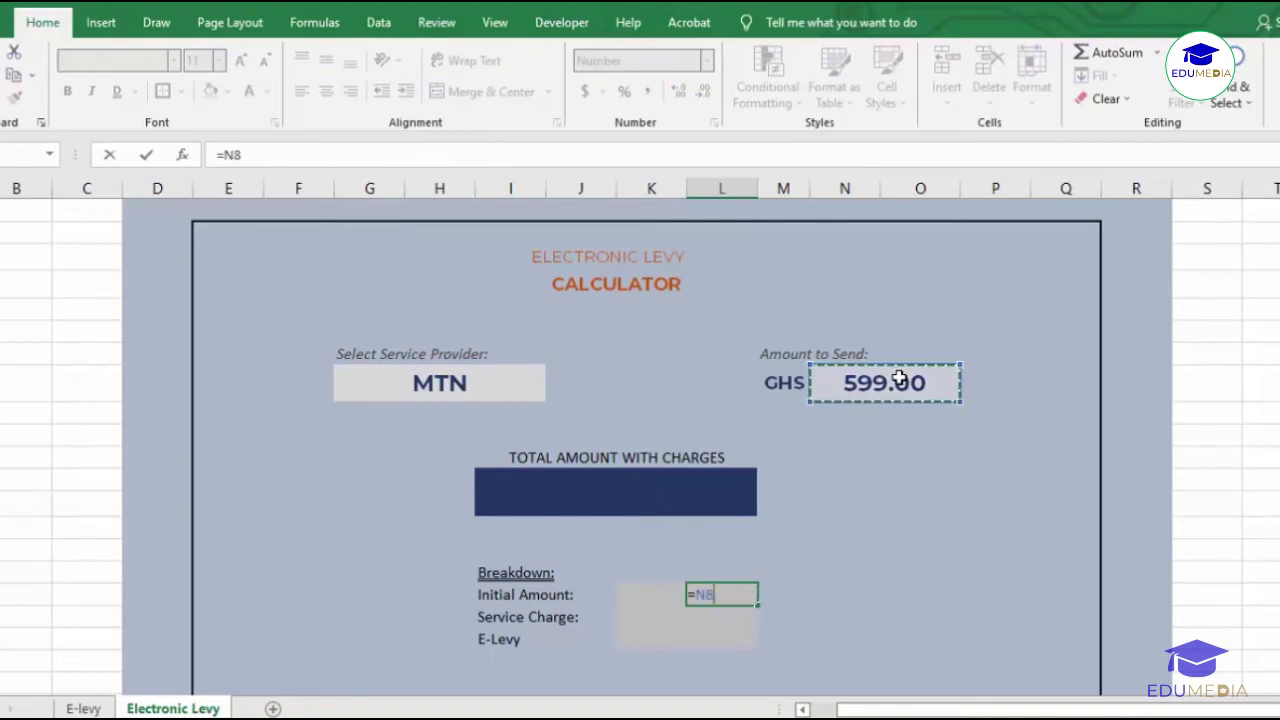
key(Return)
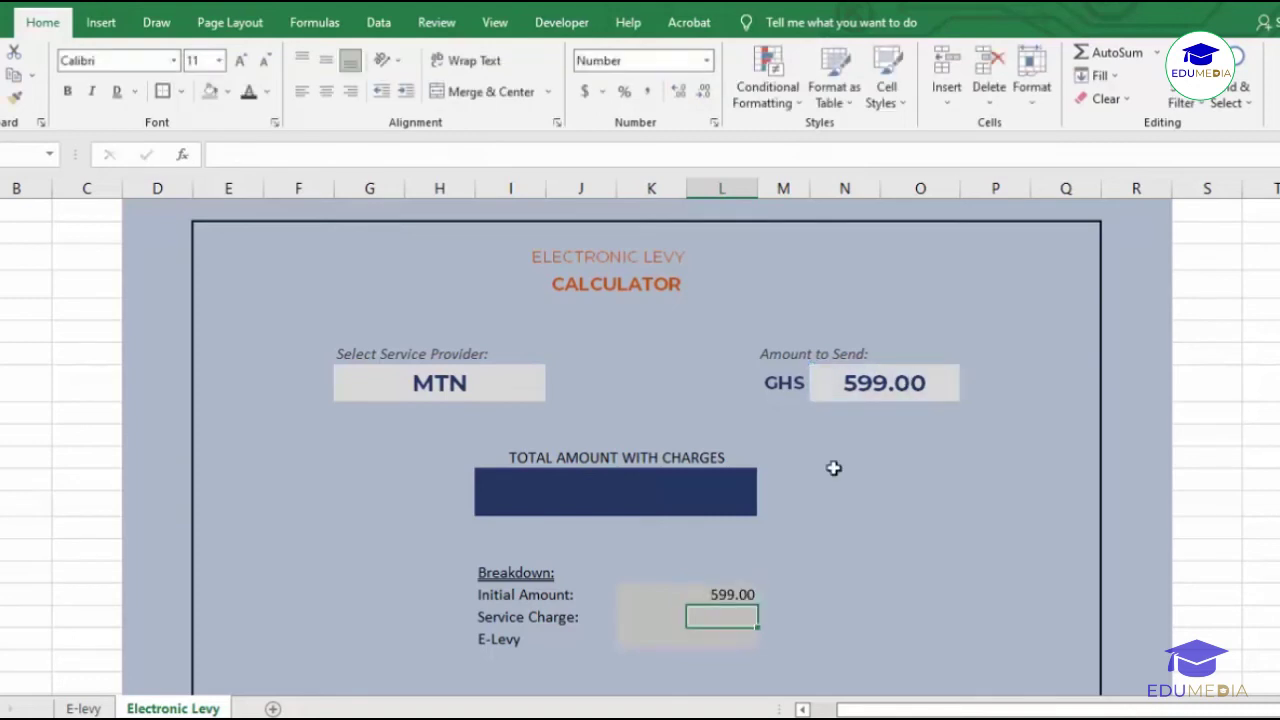
click(816, 545)
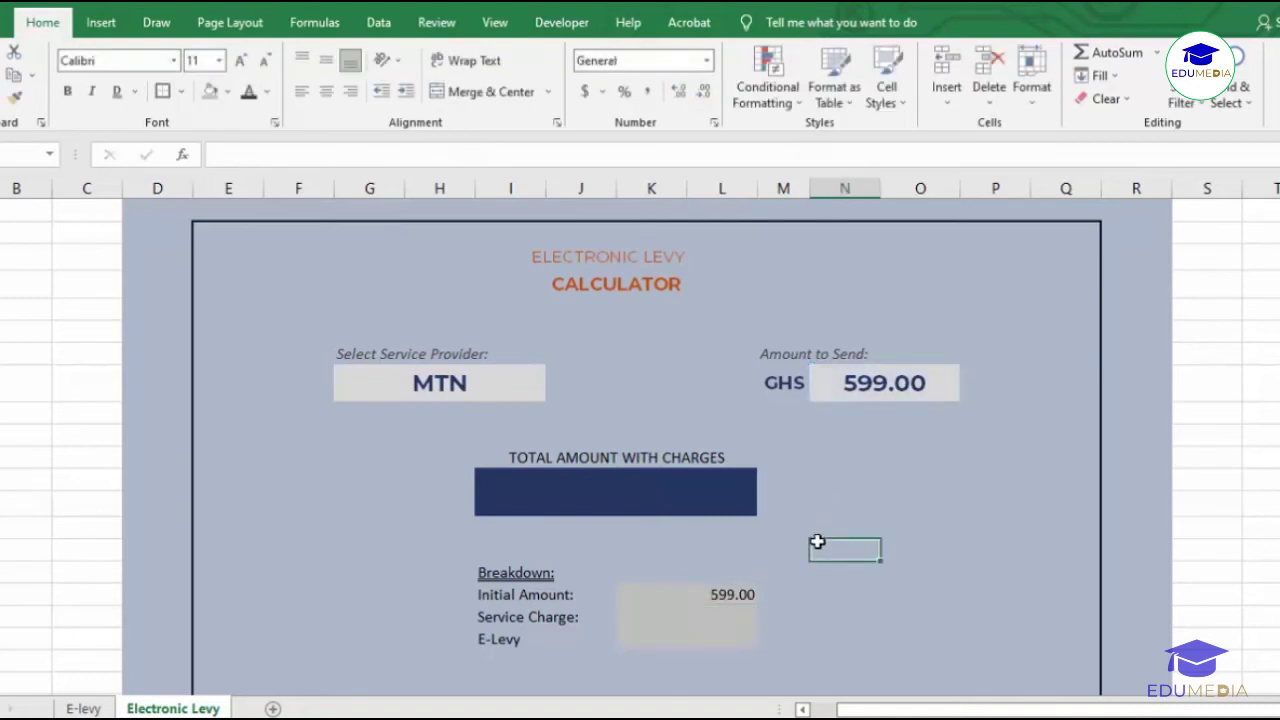
Step: Test the linked Initial Amount by setting Amount to Send first to 600 and finally to 50
click(871, 372)
double_click(871, 374)
text(600)
key(Return)
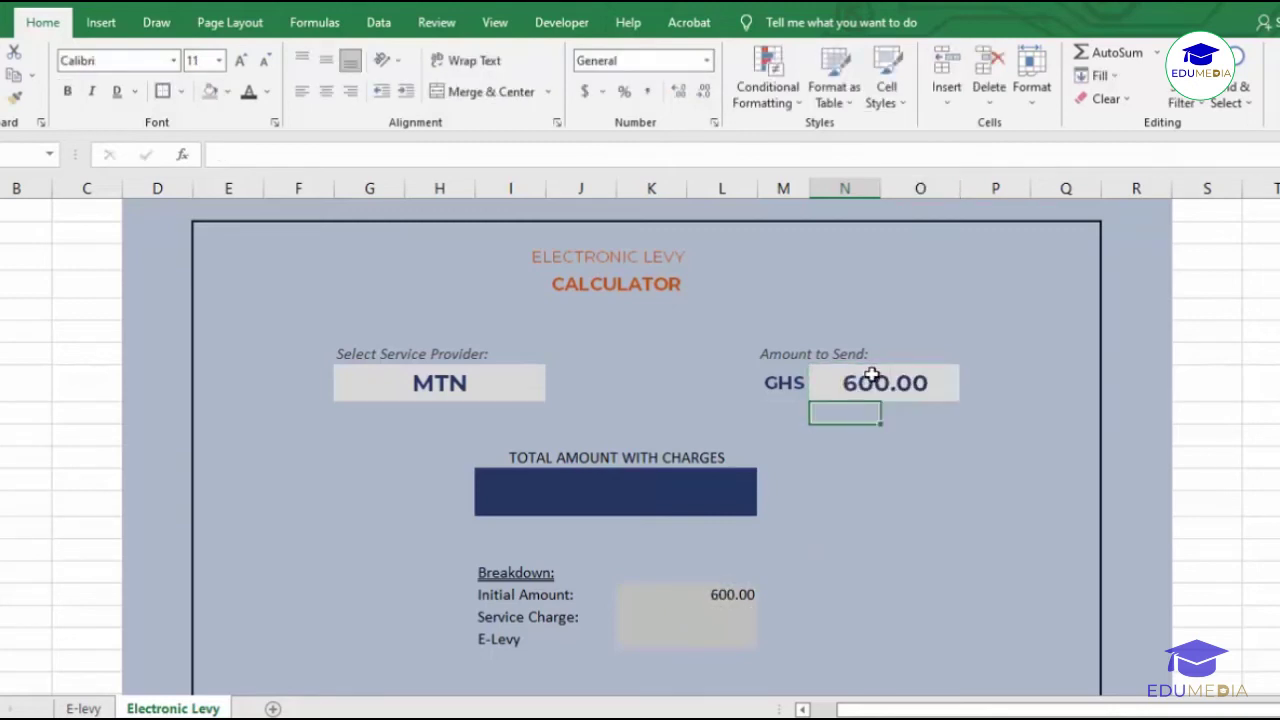
click(873, 376)
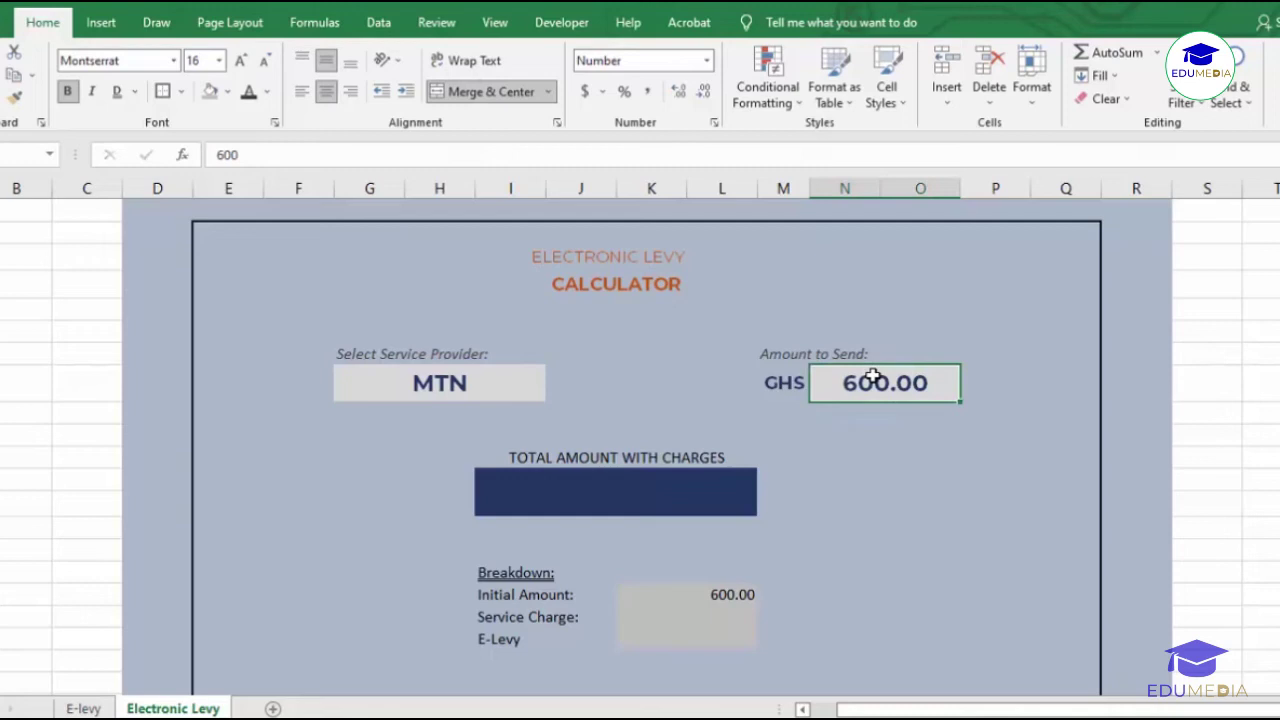
text(50)
key(Return)
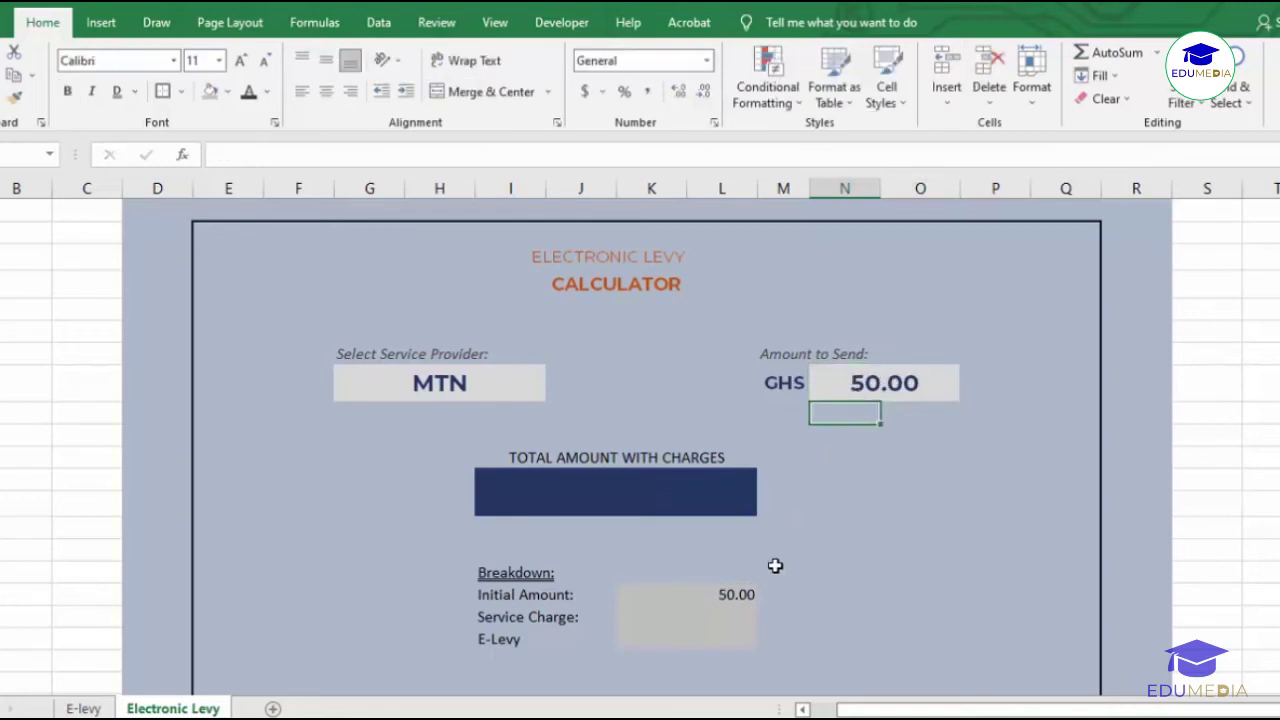
click(738, 578)
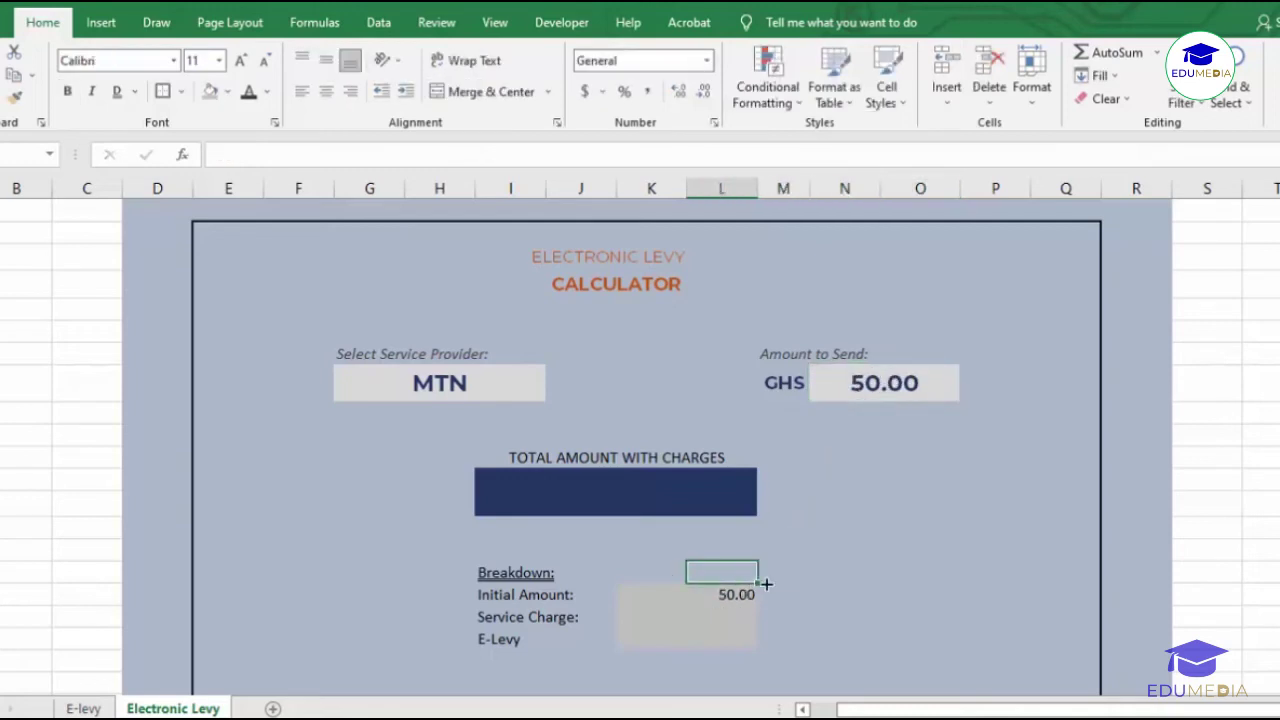
click(826, 586)
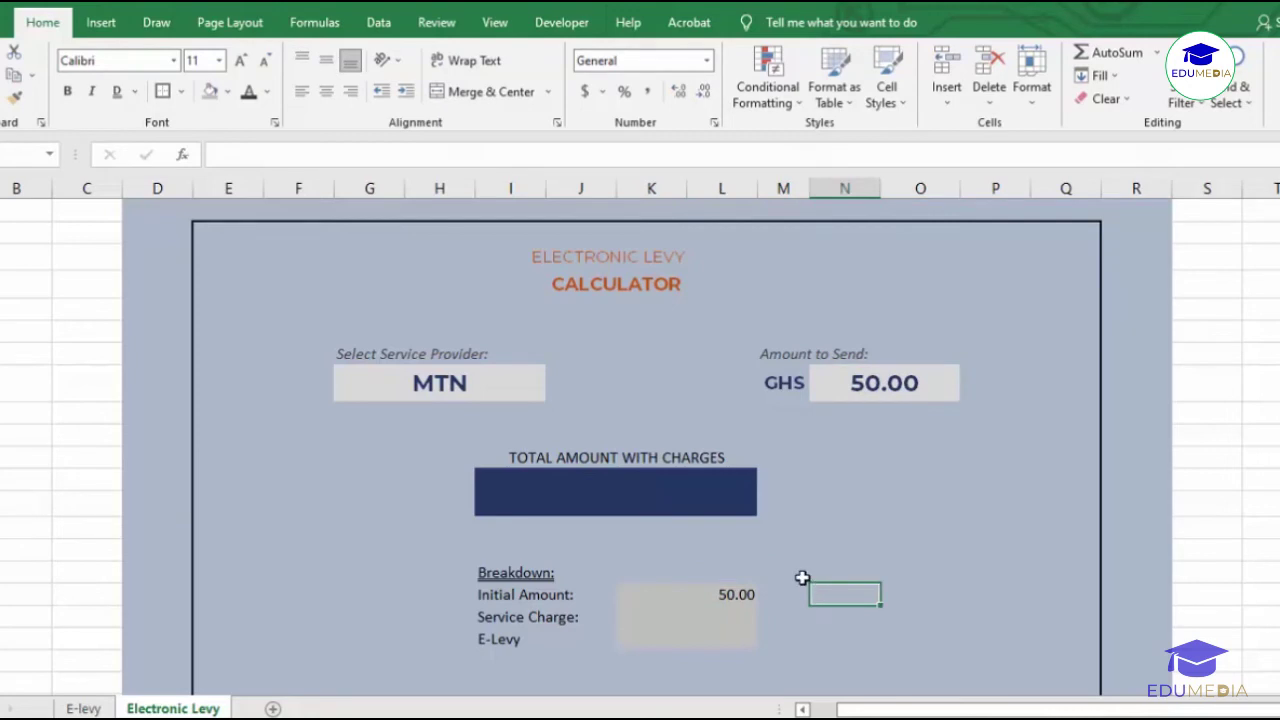
click(760, 598)
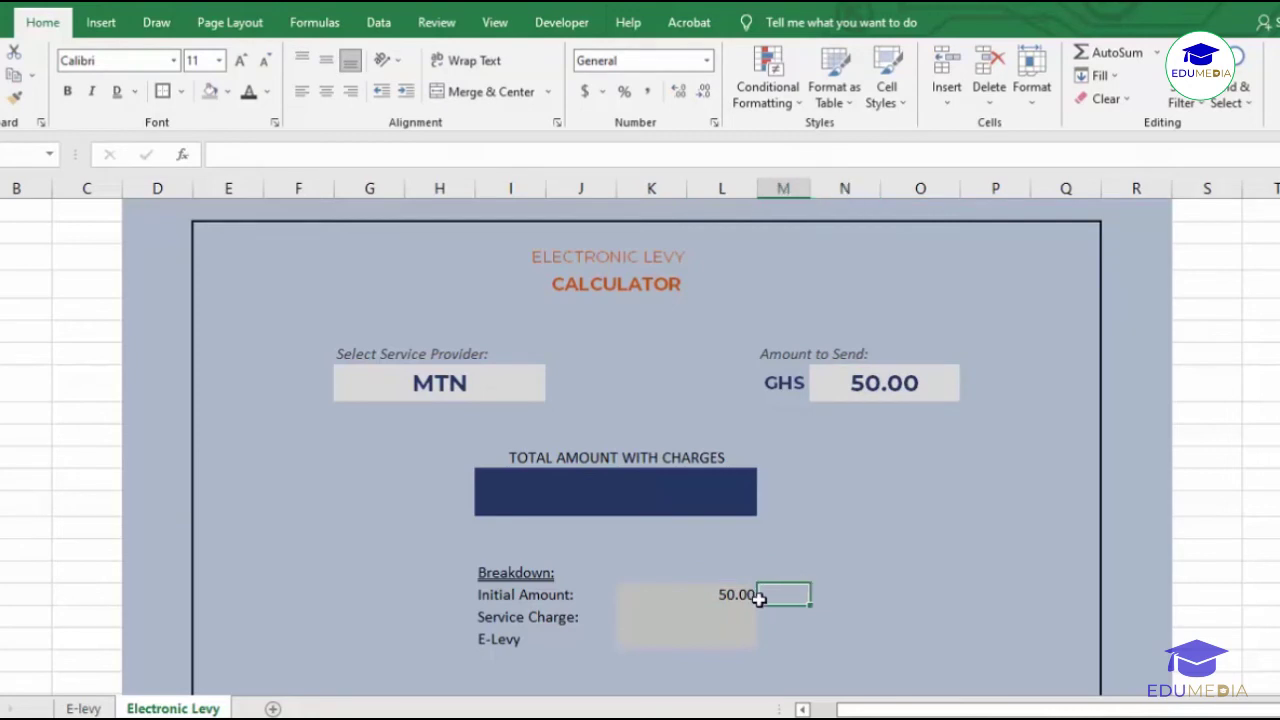
click(723, 613)
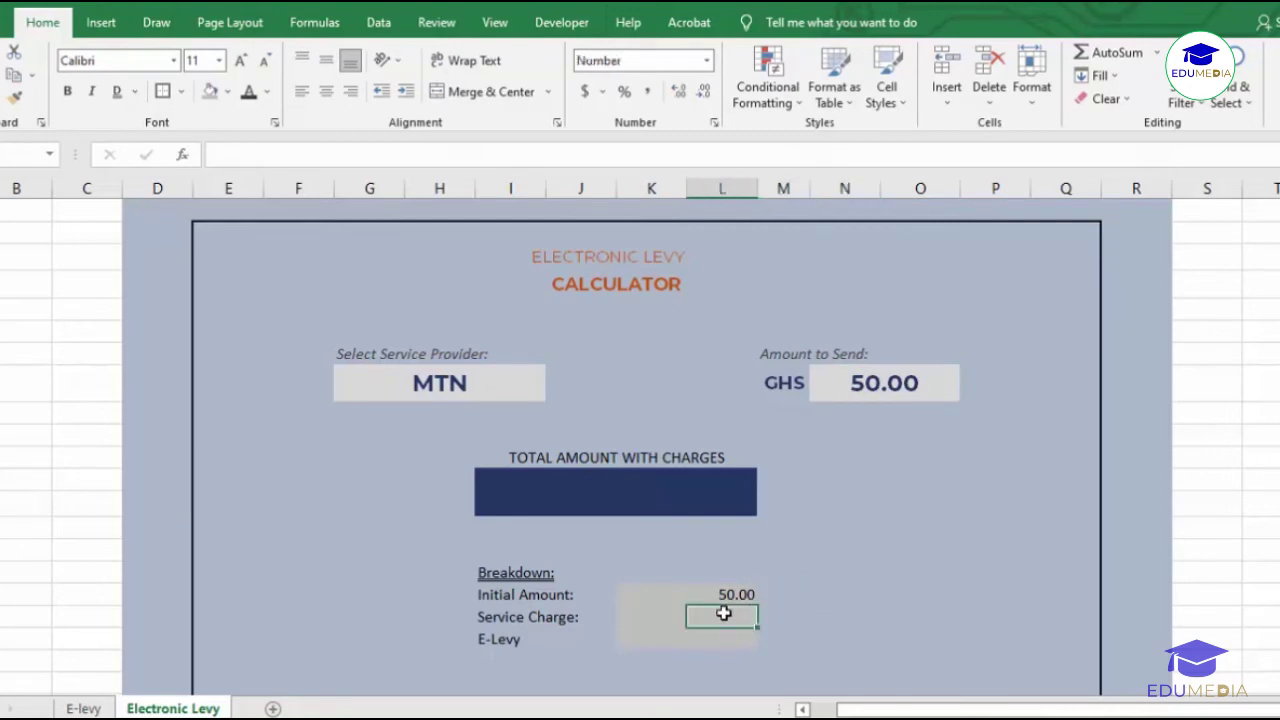
Step: Enter 1.50% as the E-Levy rate in cell K19 of the breakdown
click(665, 617)
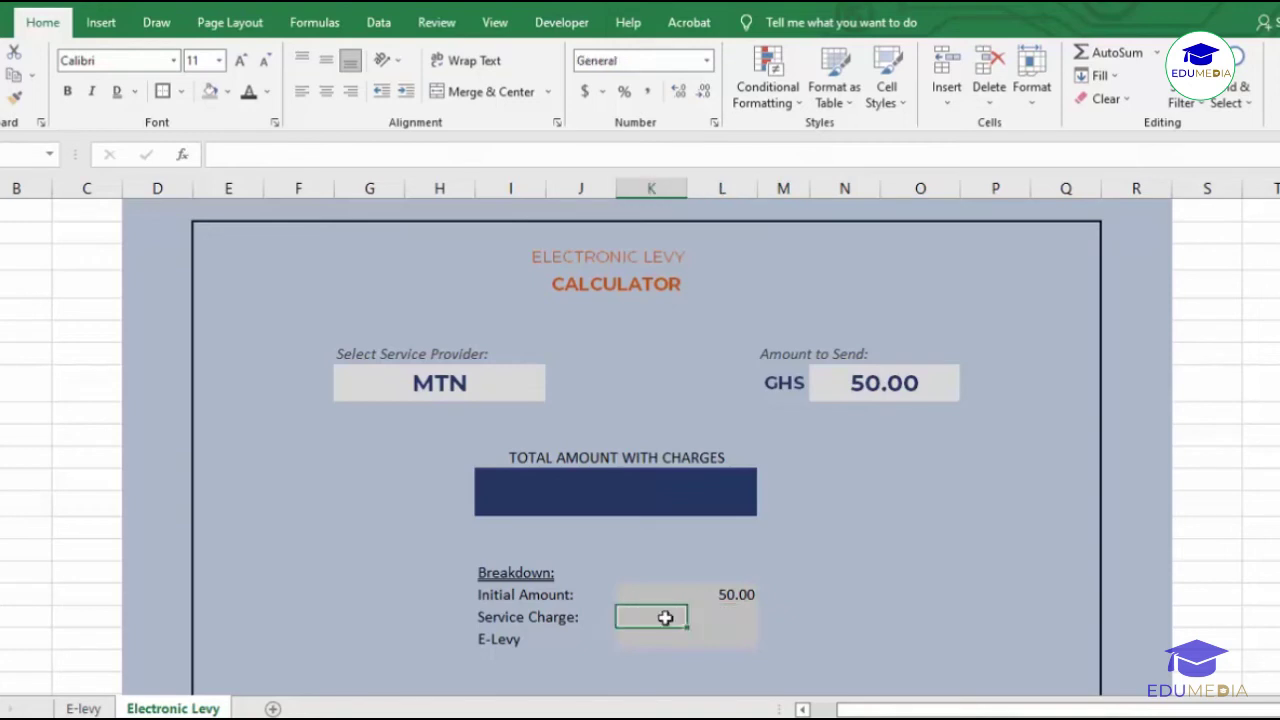
click(668, 636)
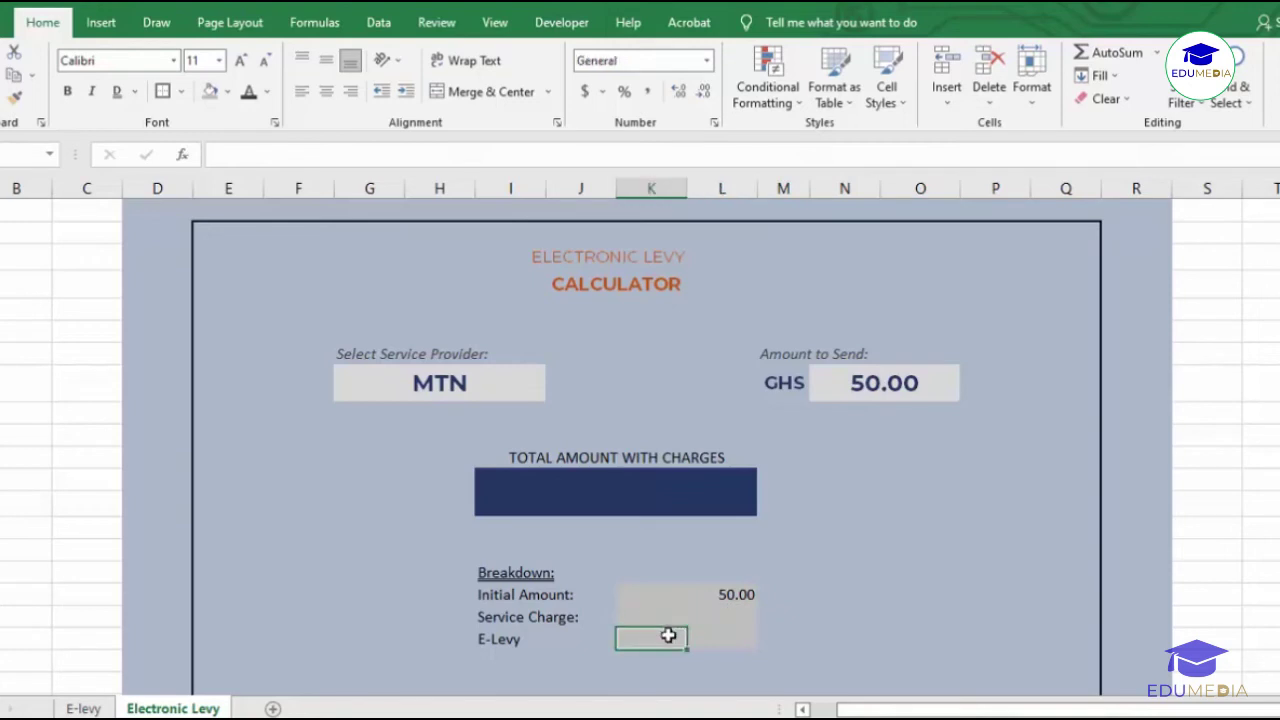
text(1.50)
text(%)
key(Return)
click(845, 610)
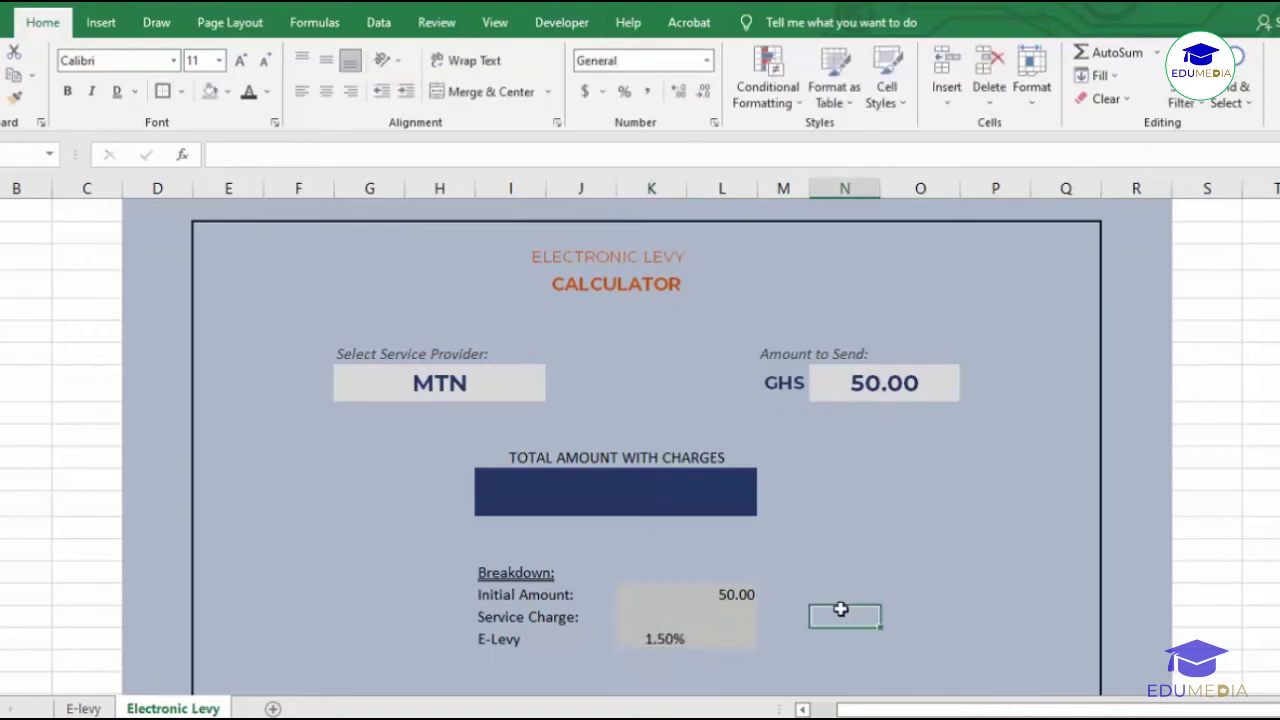
Step: Calculate the E-Levy amount in cell L19 with the formula =IF(N8>100,N8*K19,0)
click(674, 636)
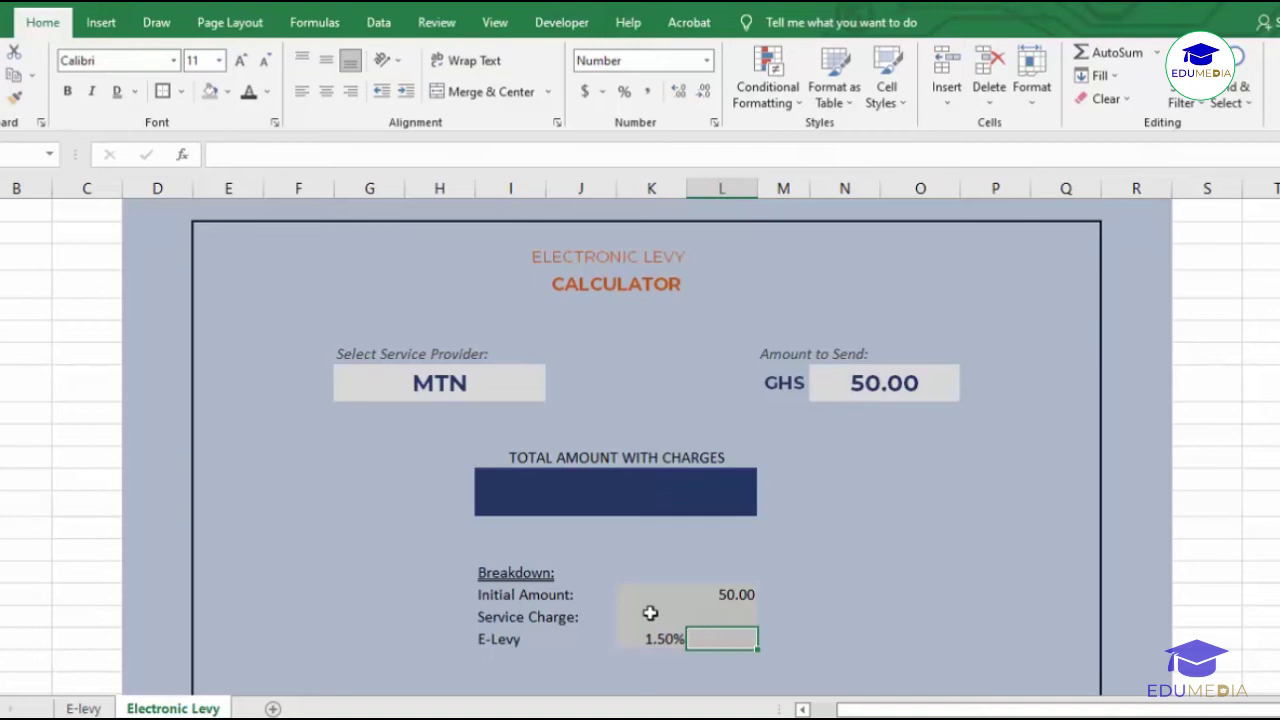
click(724, 636)
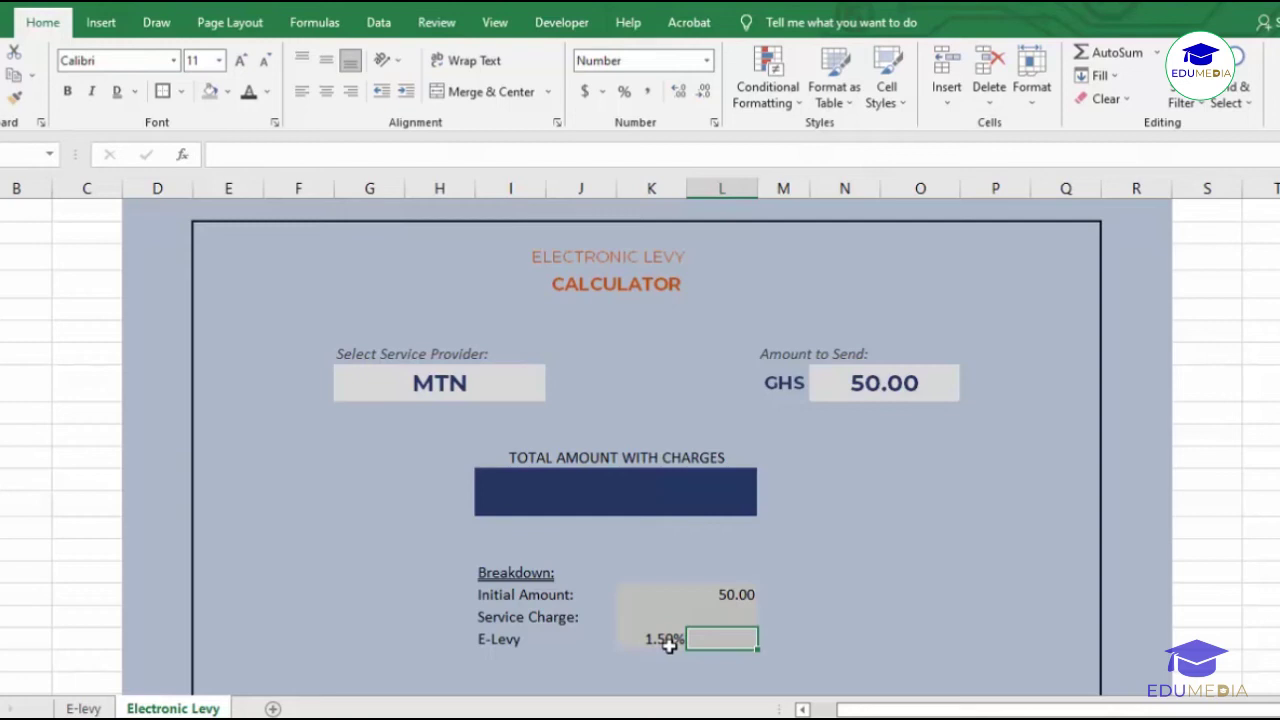
text(=)
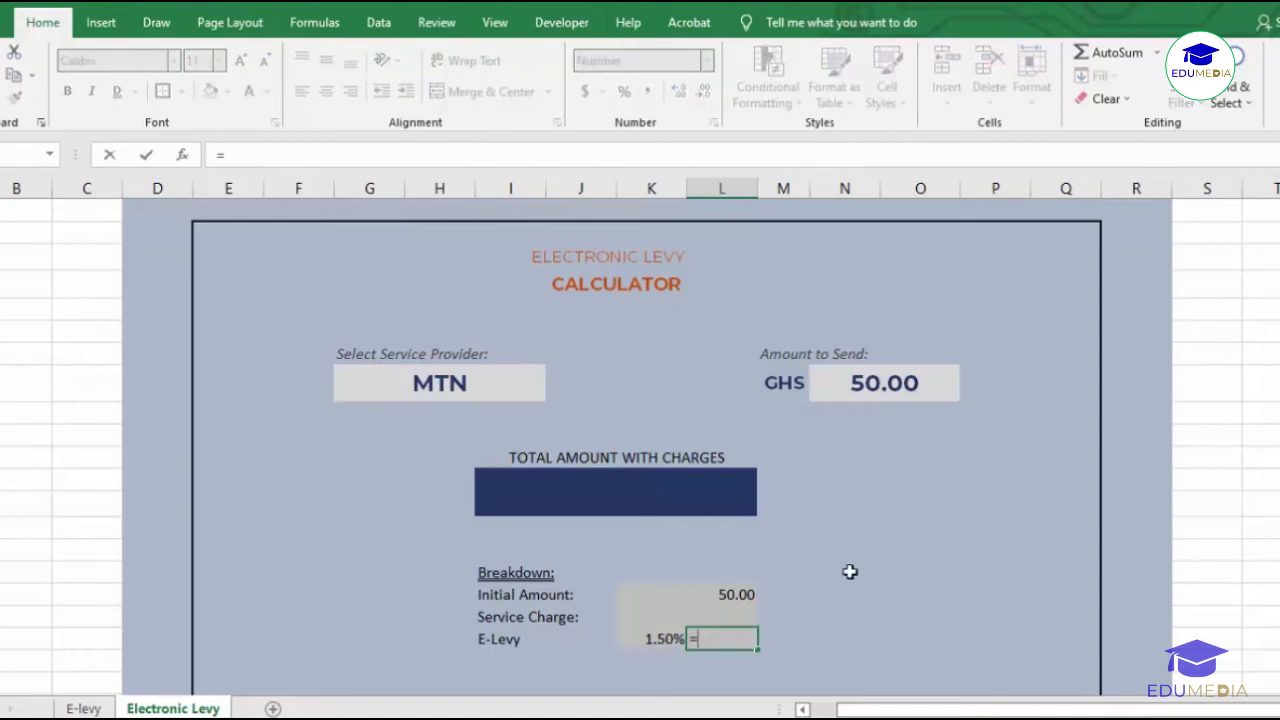
text(if)
key(Tab)
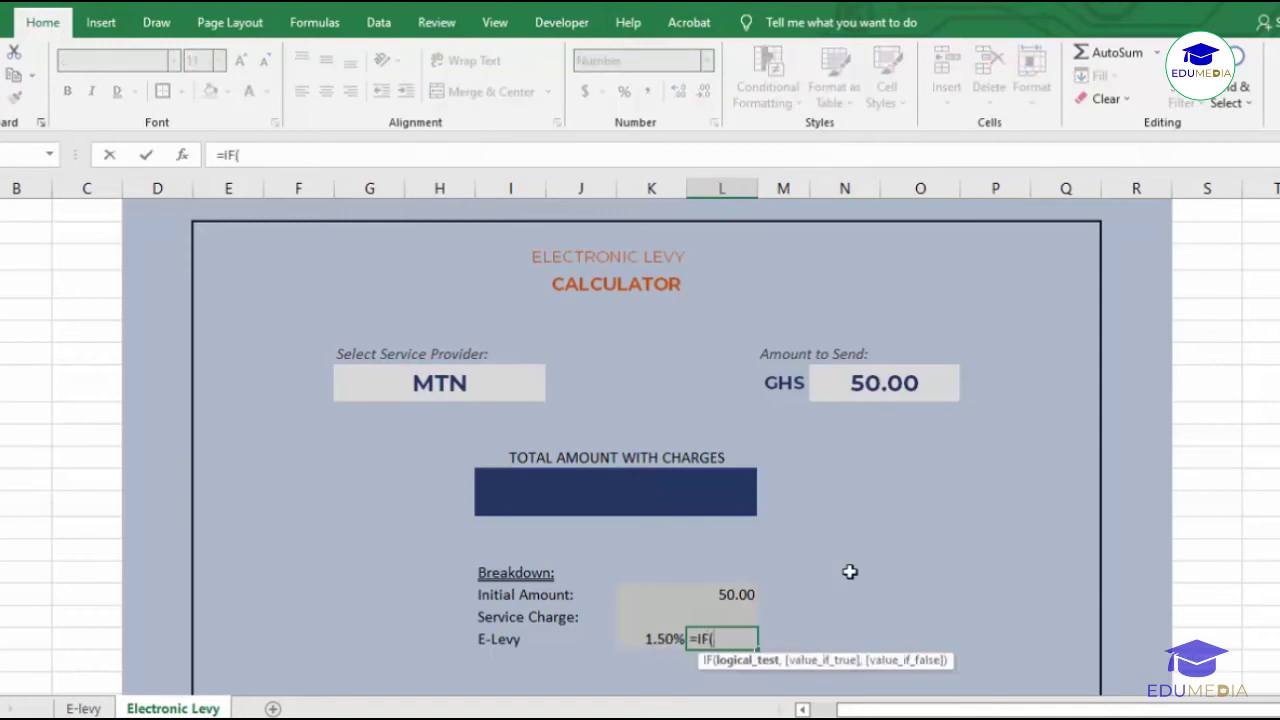
click(857, 398)
text(>100)
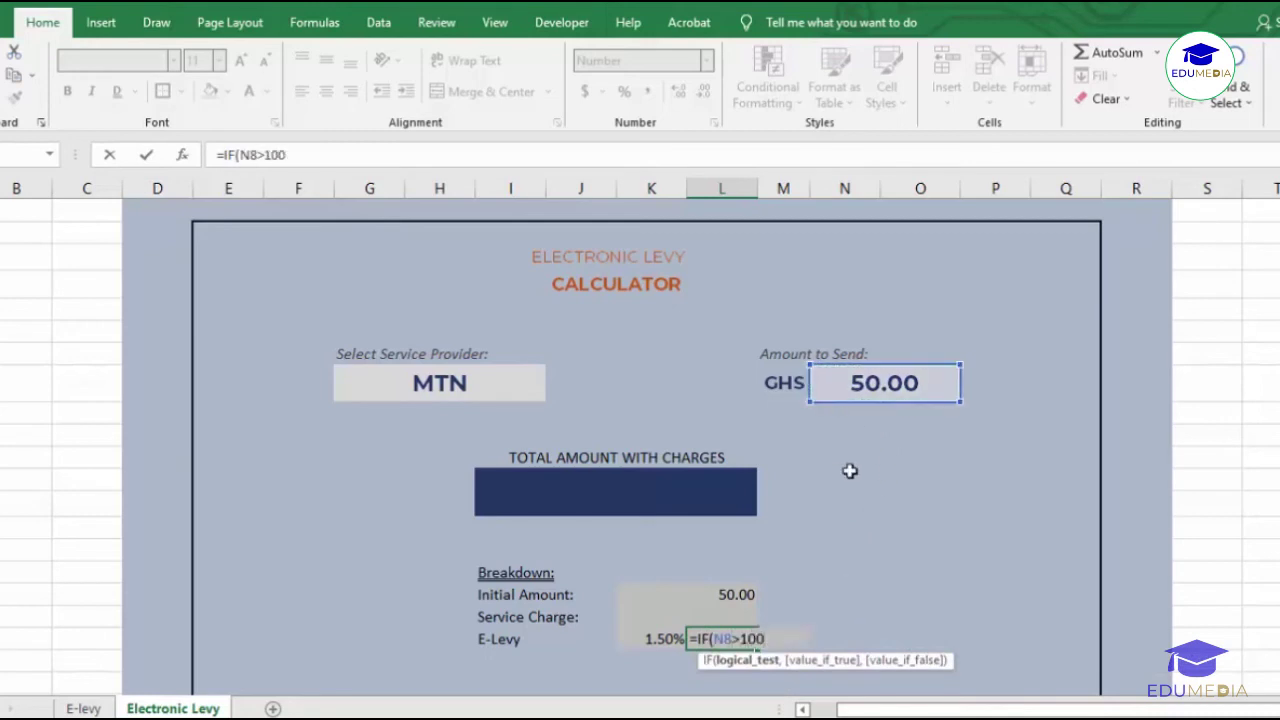
text(,)
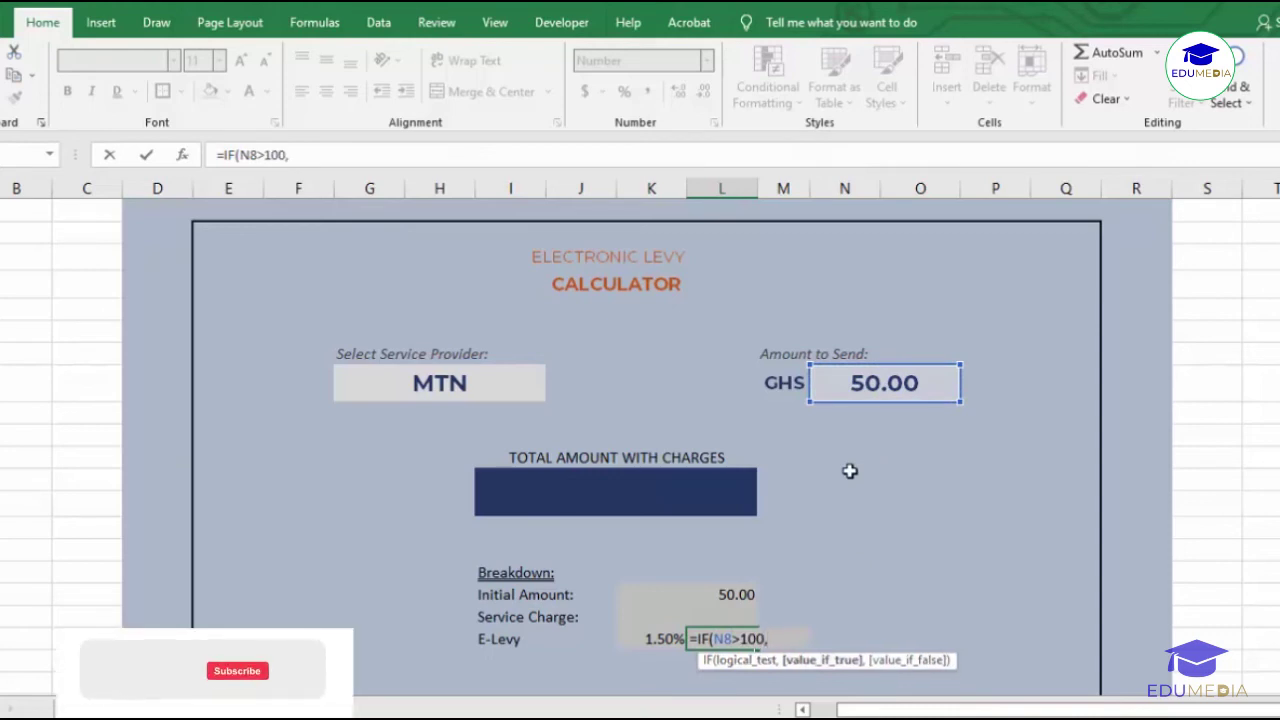
click(866, 372)
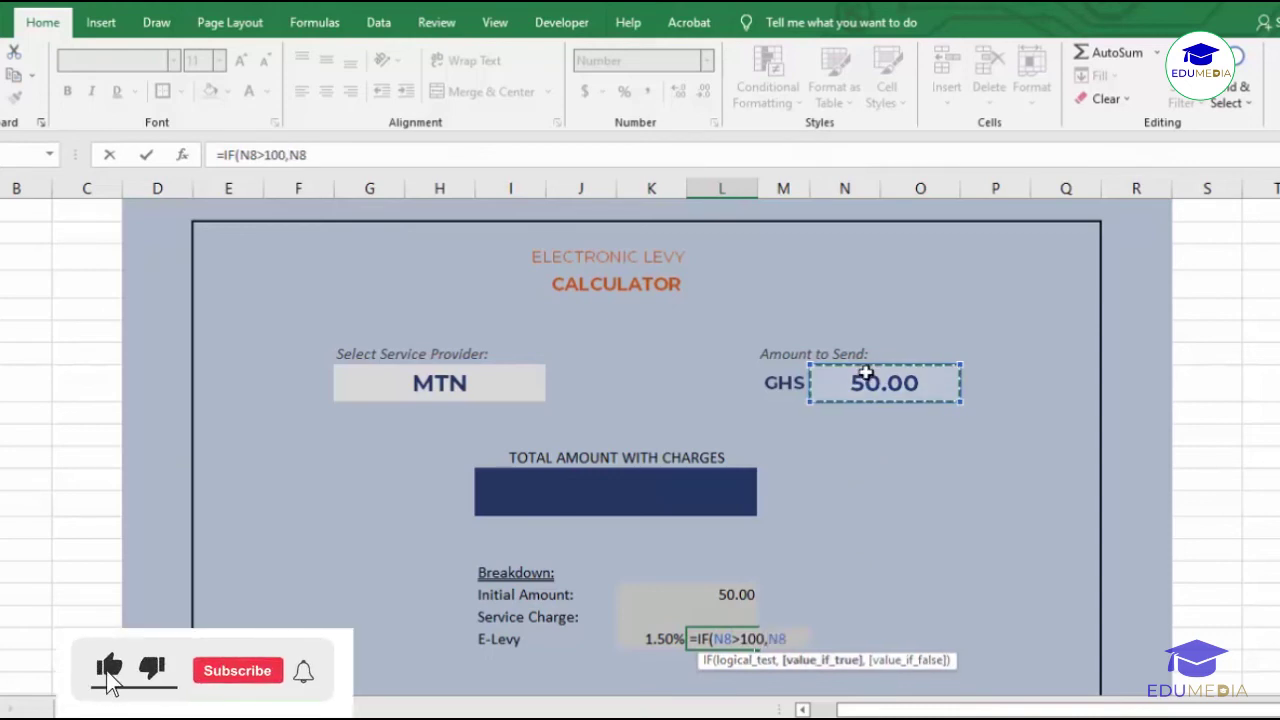
text(*)
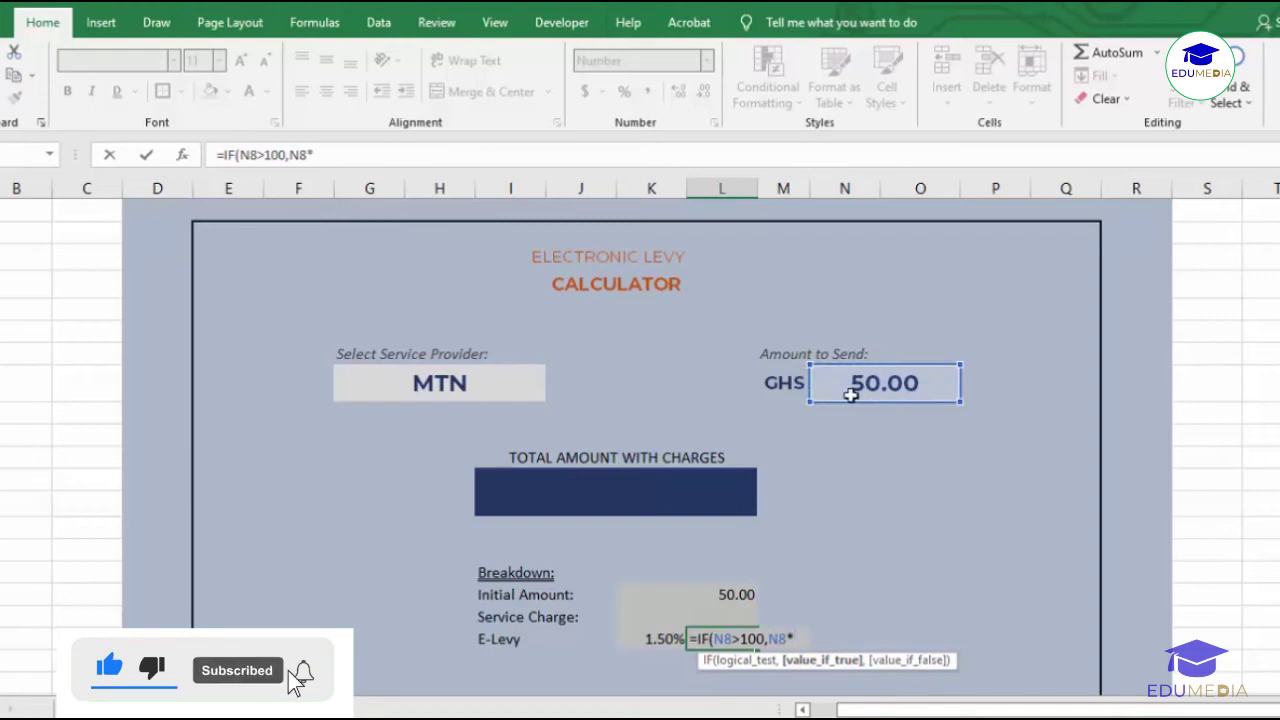
click(652, 639)
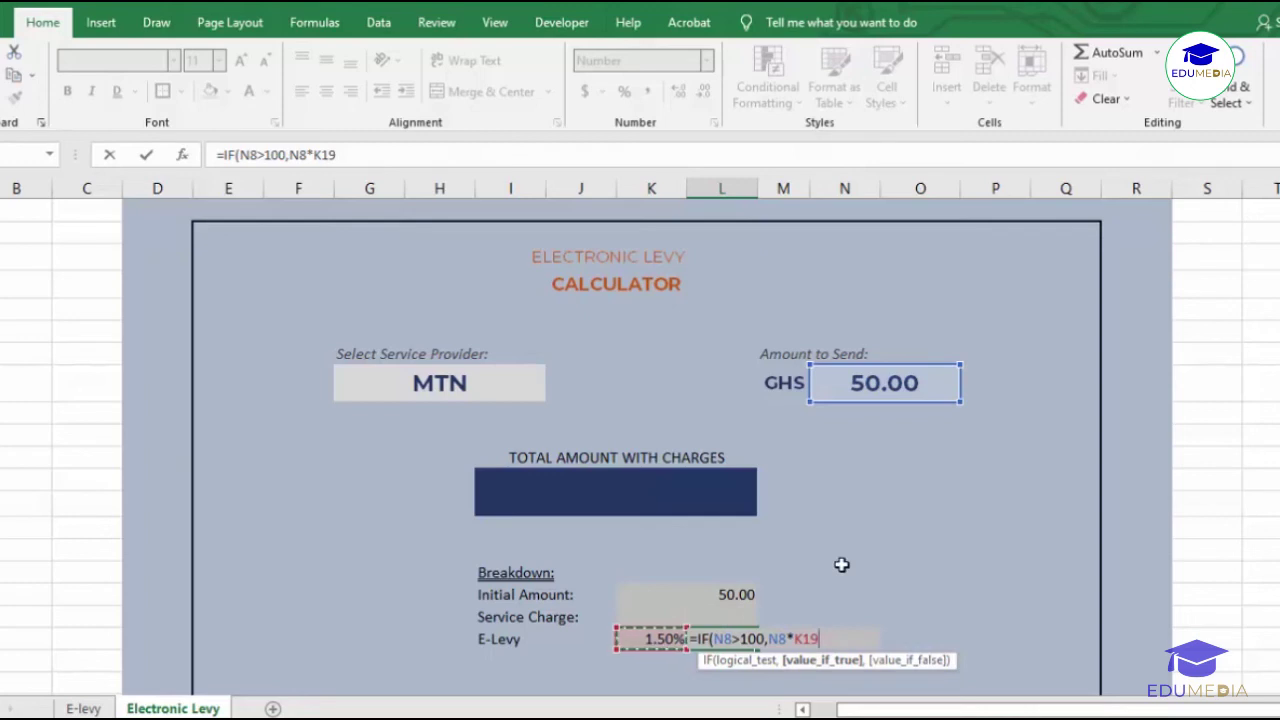
text(,0)
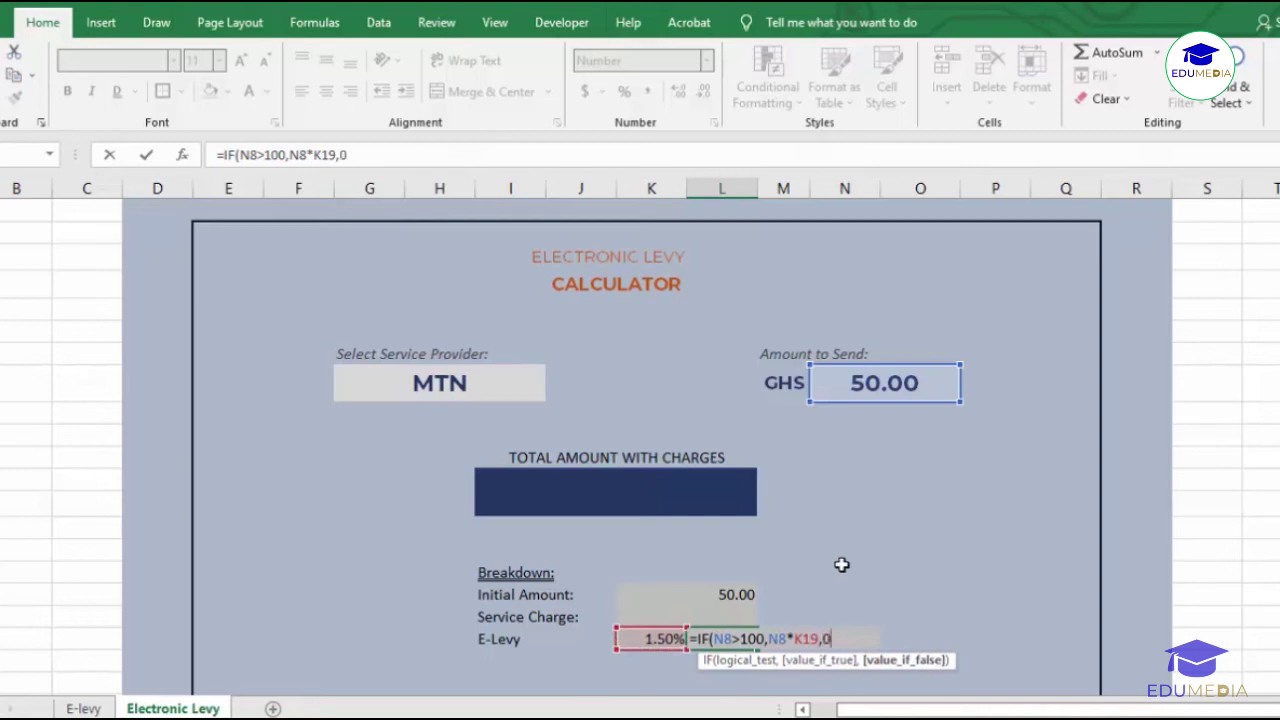
key(Return)
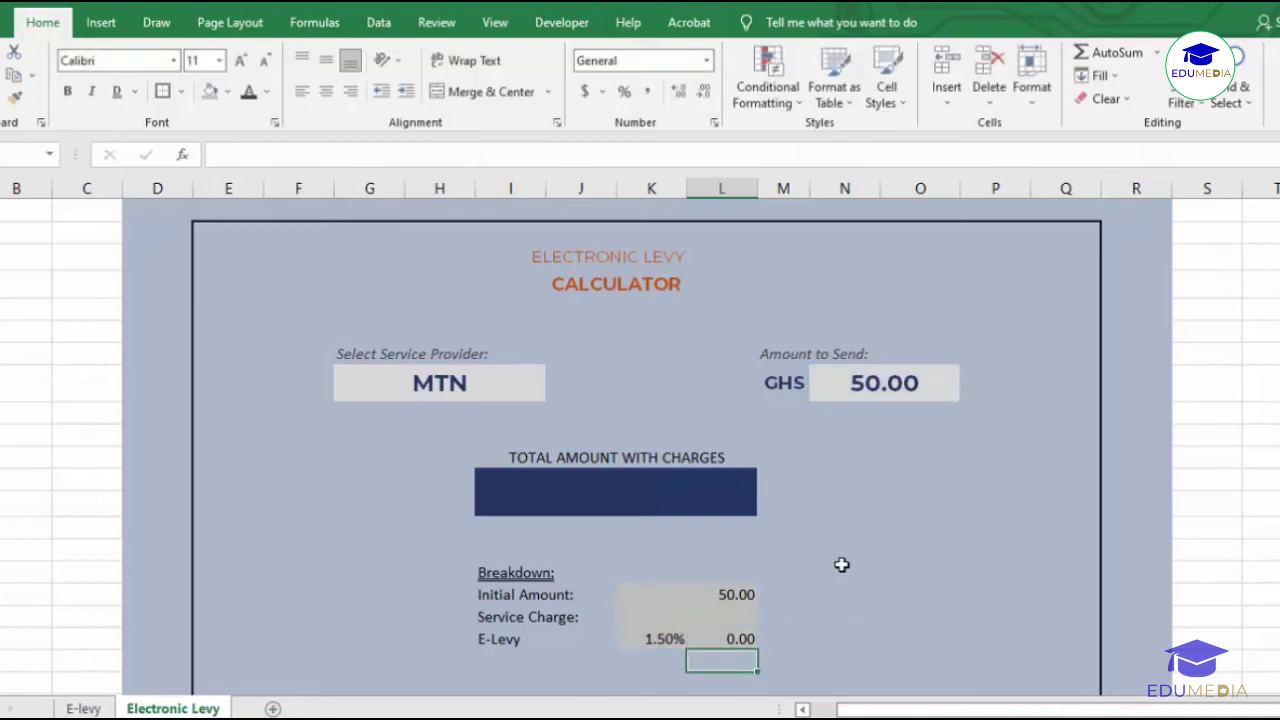
Step: Test the E-Levy formula by setting Amount to Send to 100, 110 and finally 500
click(871, 386)
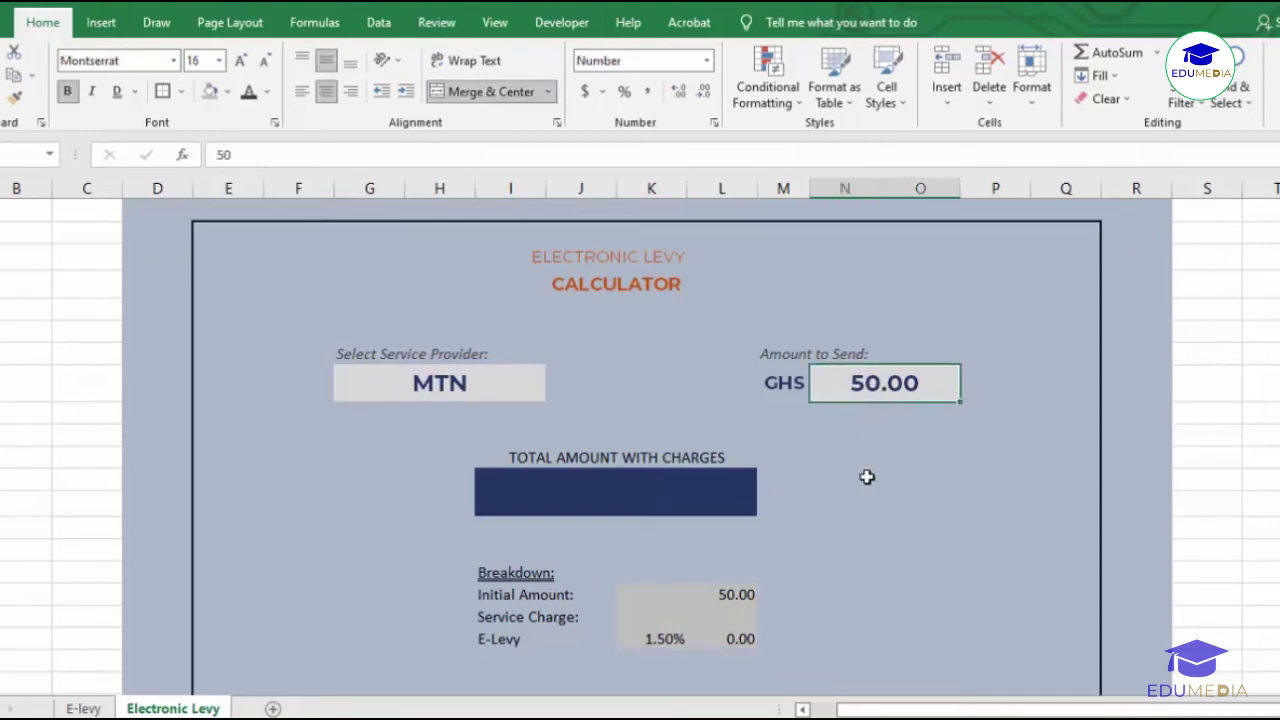
key(F2)
key(BackSpace)
key(BackSpace)
text(100)
key(Return)
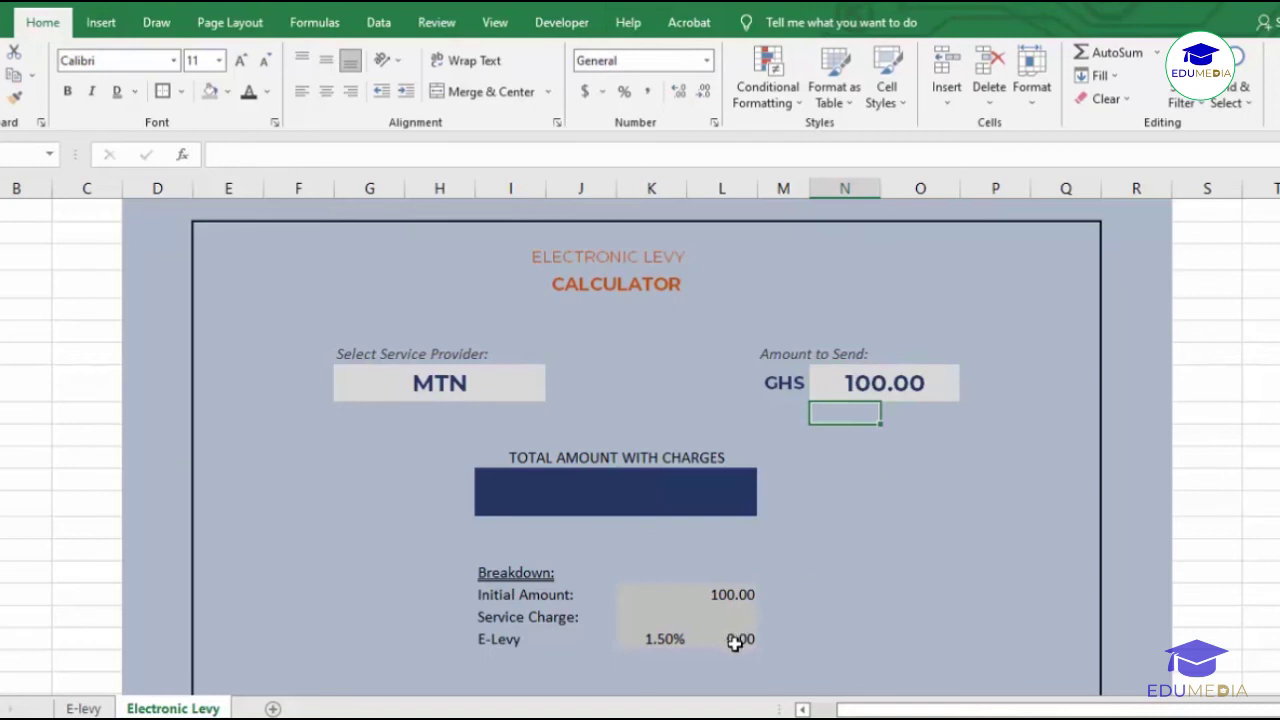
click(873, 388)
text(110)
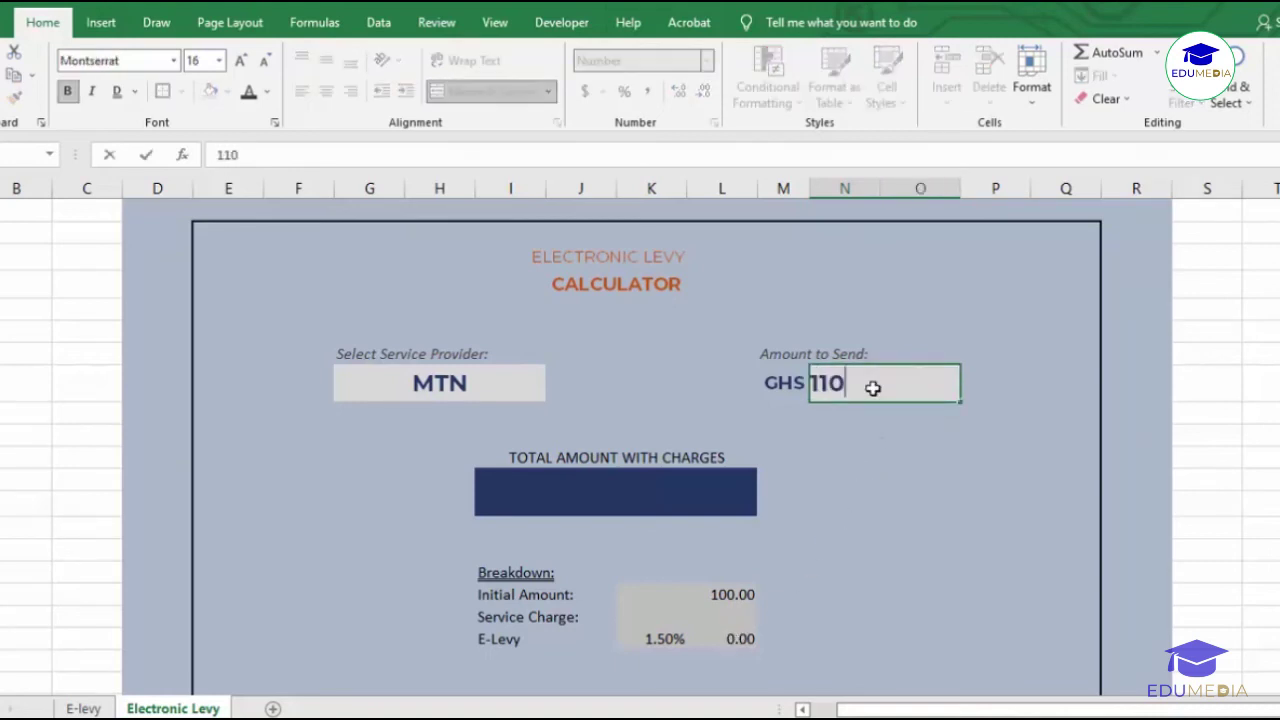
key(Return)
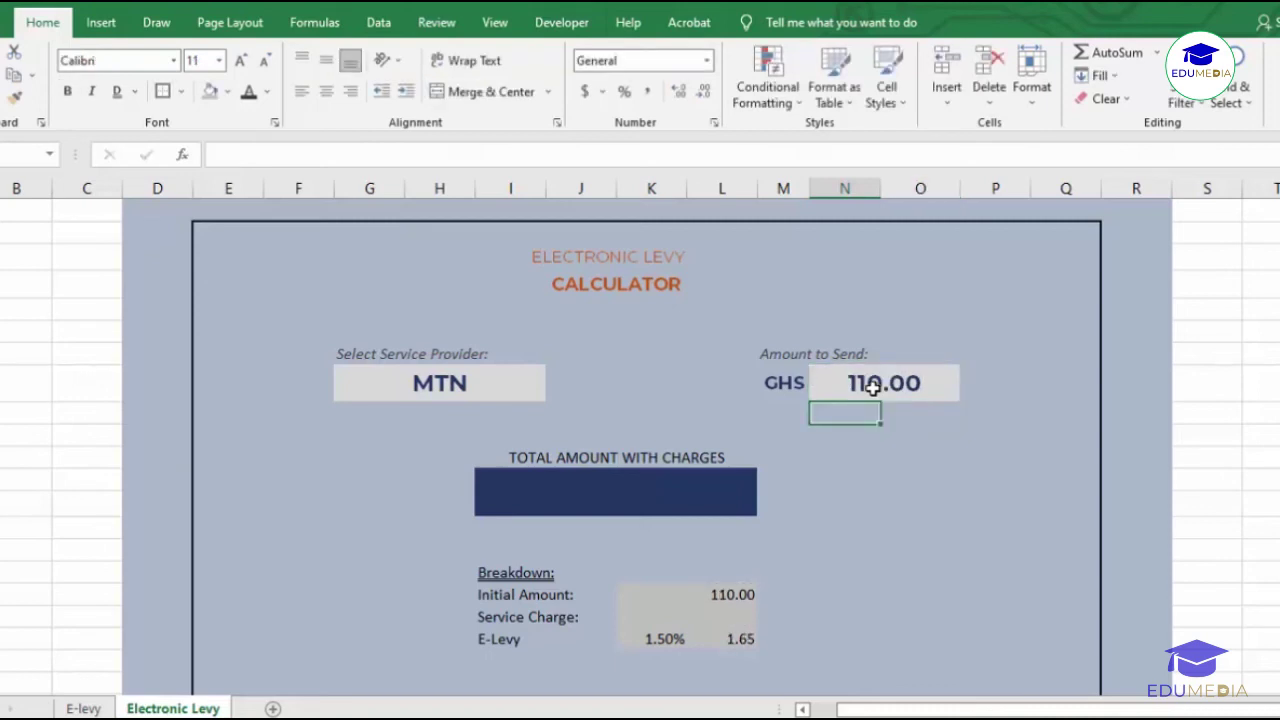
click(873, 388)
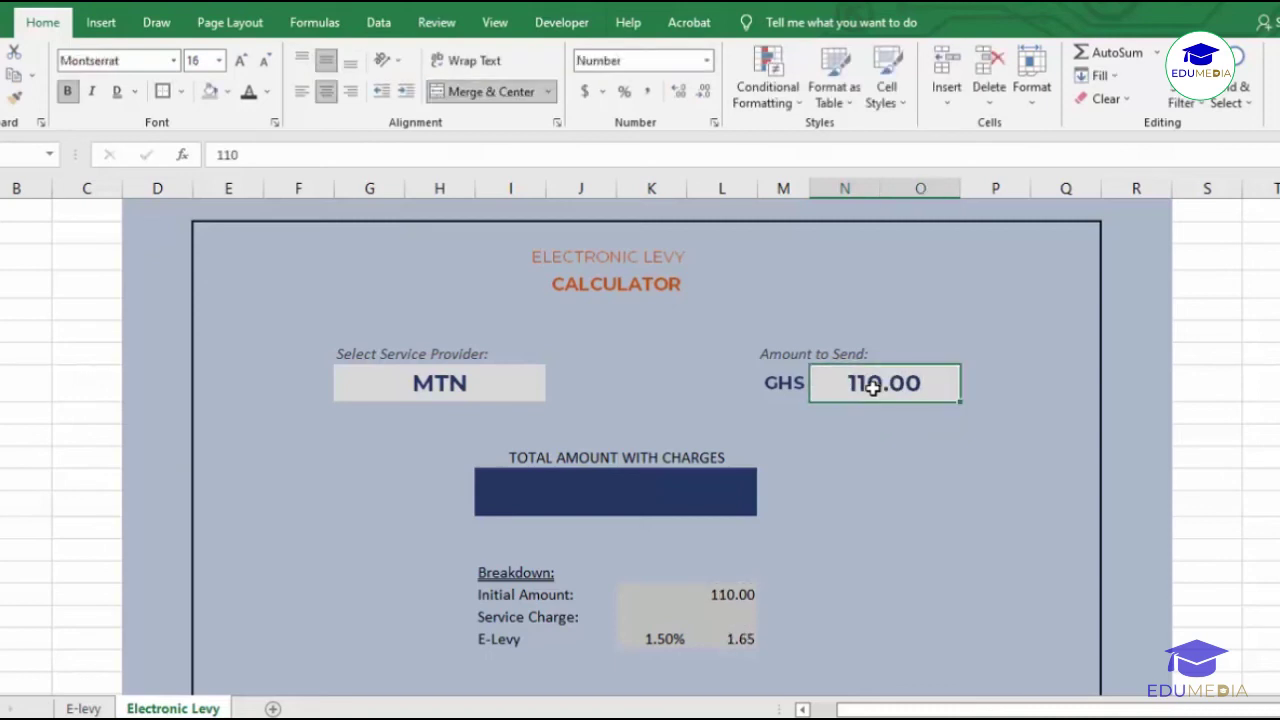
text(500)
key(Return)
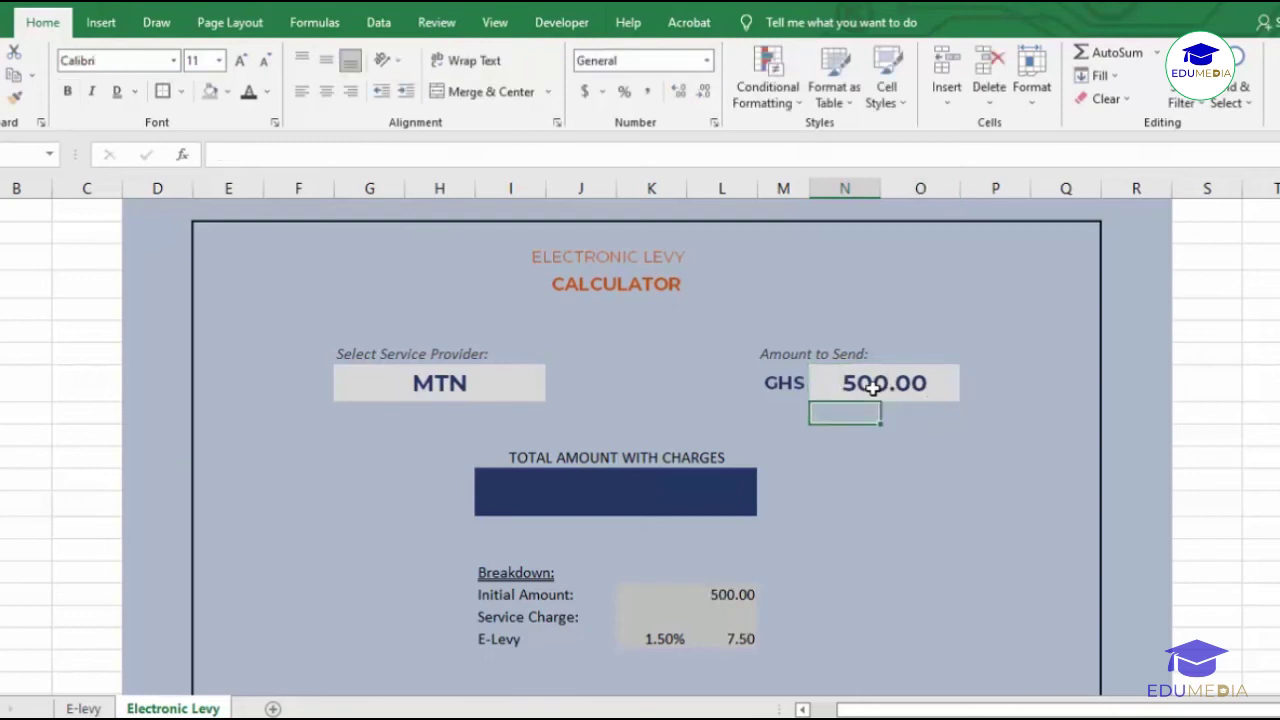
click(740, 638)
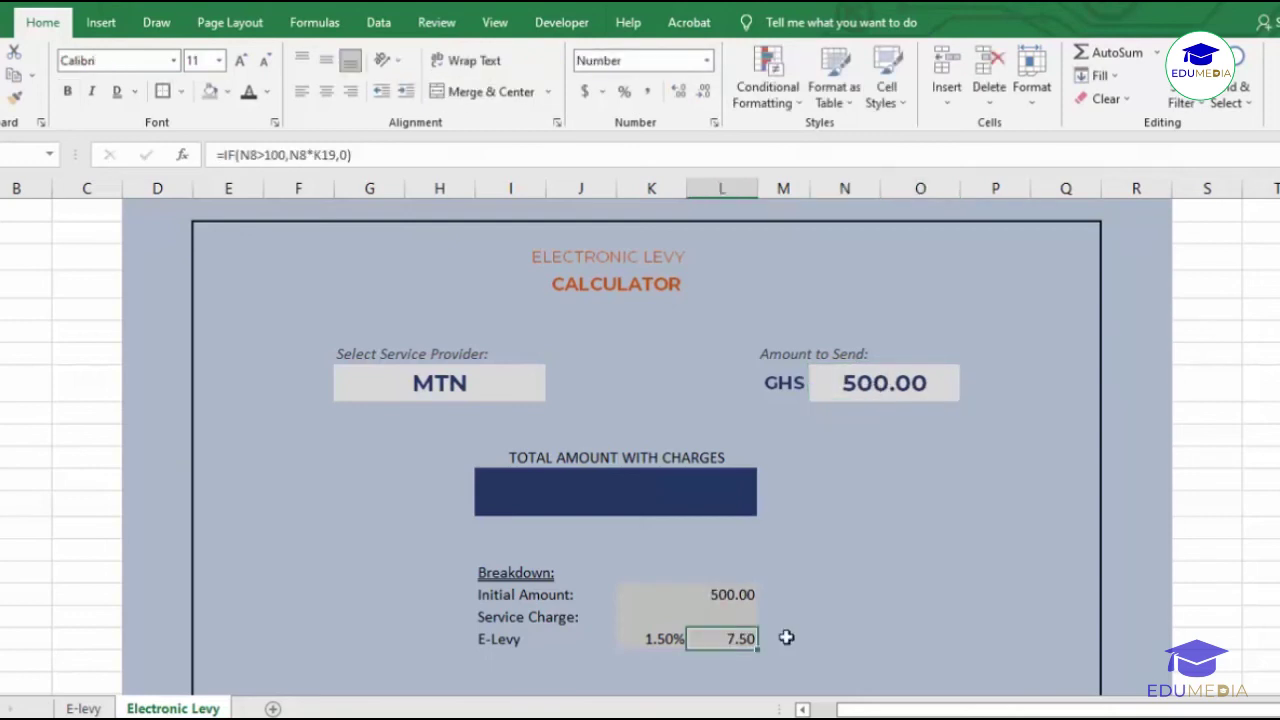
Step: Enter the Service Charge rate in cell K18 with the formula =IF(G8="MTN",0.75%,0)
click(705, 619)
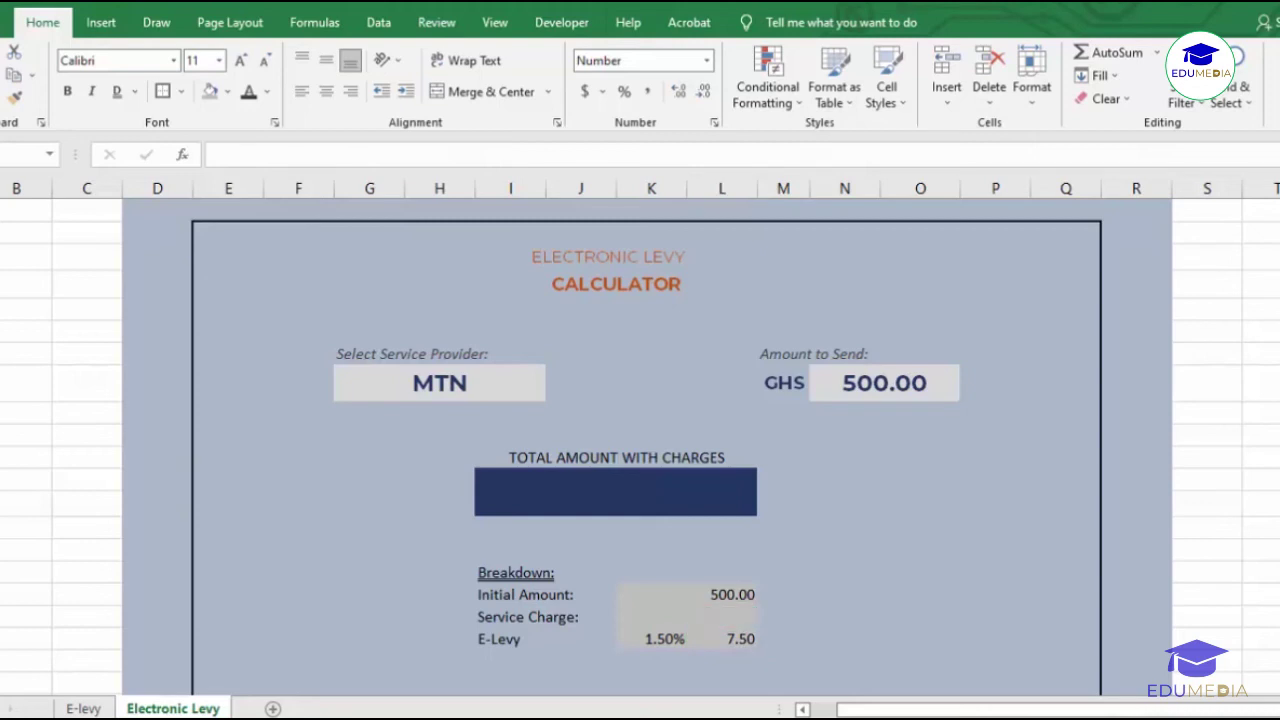
click(694, 610)
click(668, 611)
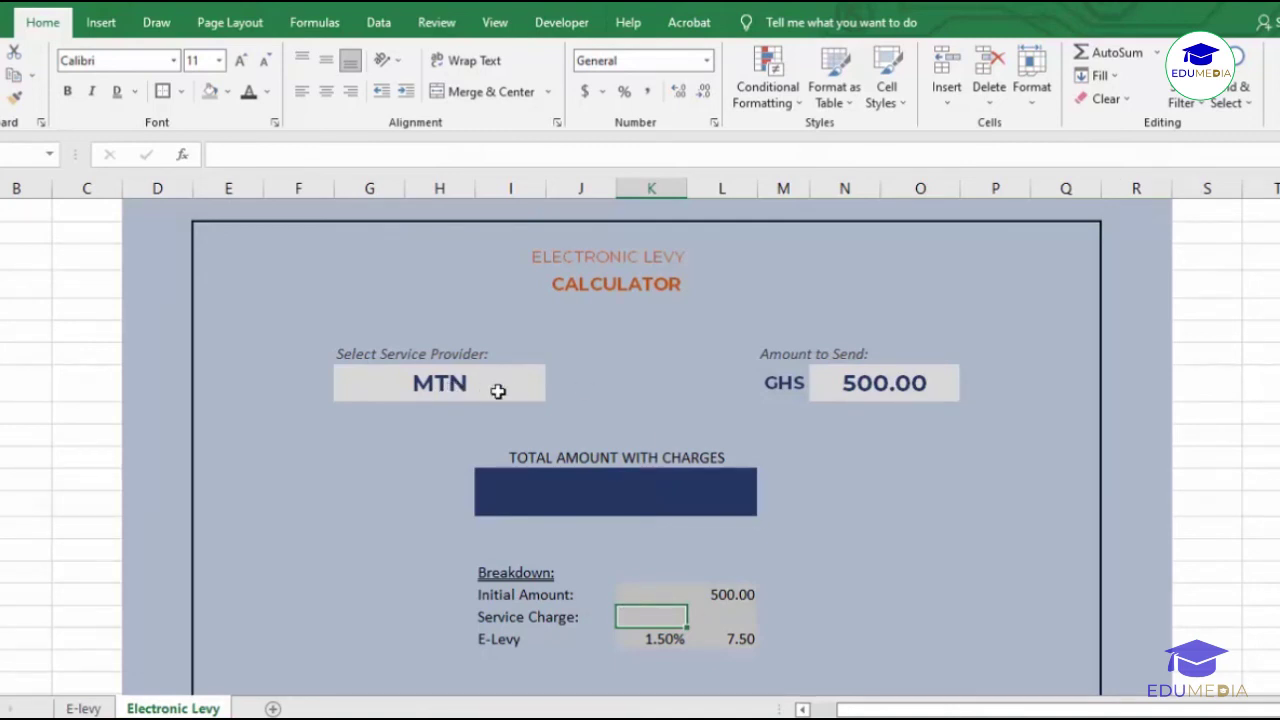
text(=if)
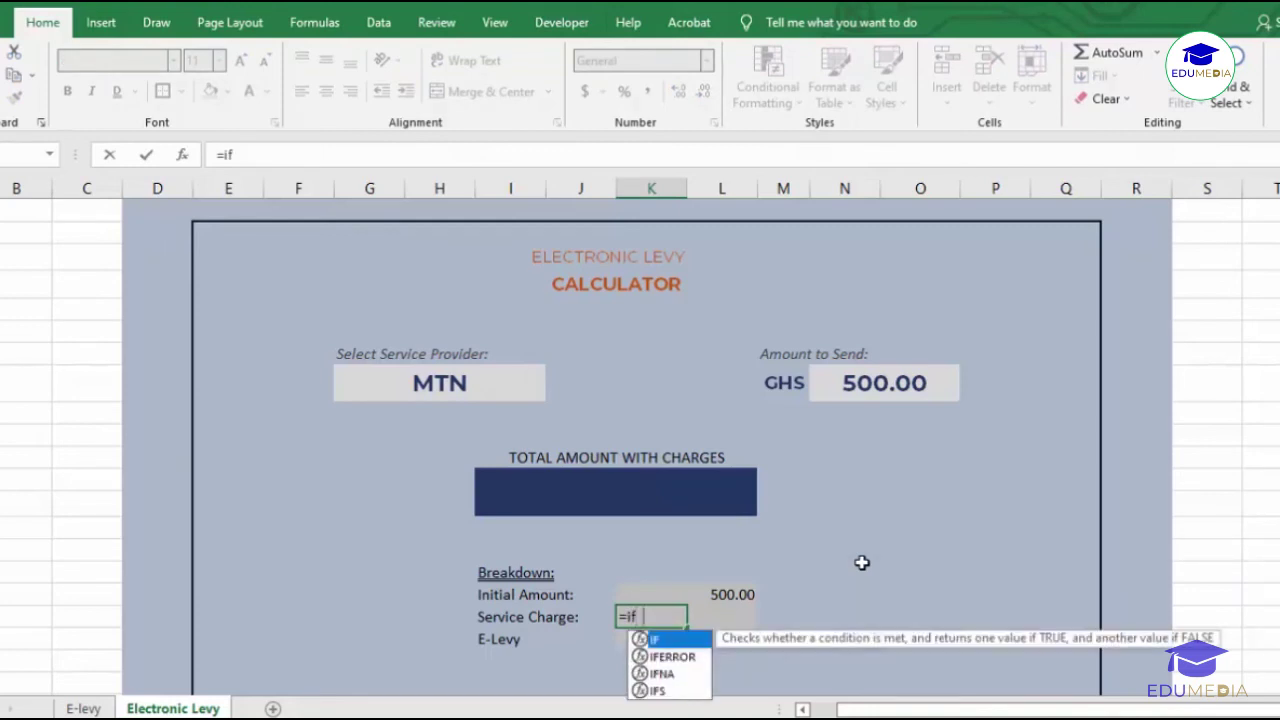
key(Tab)
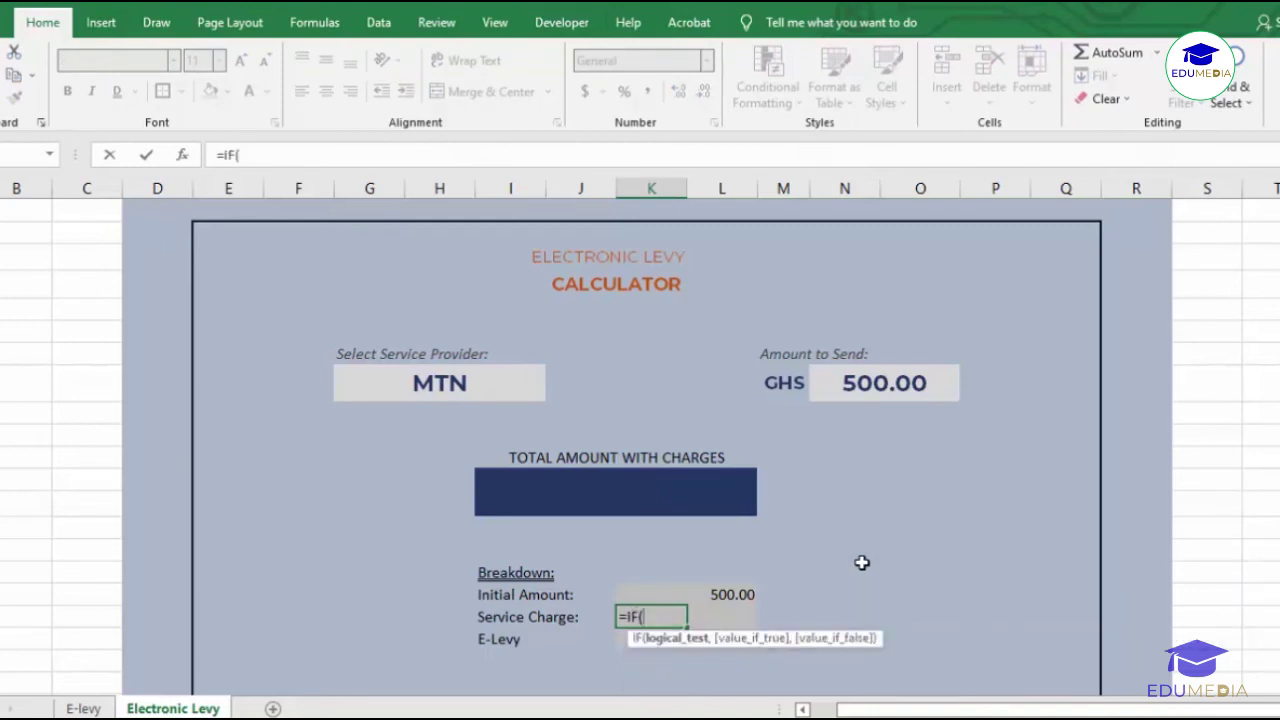
click(413, 384)
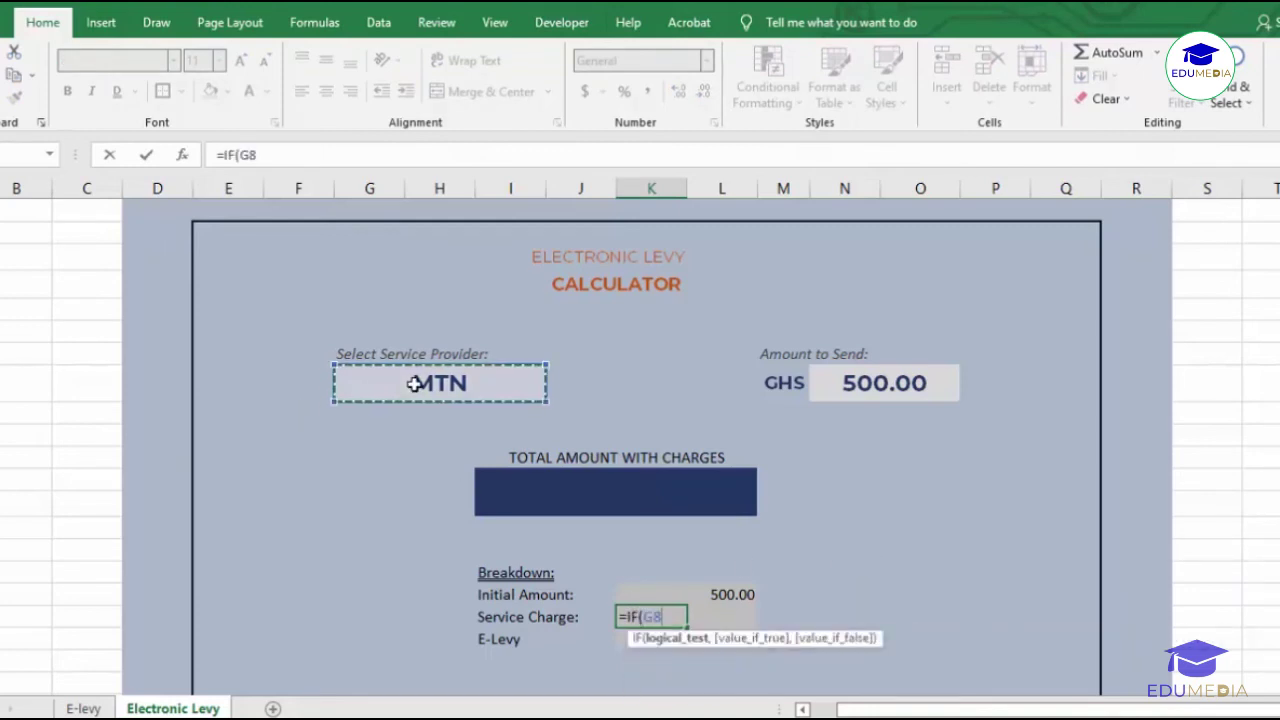
text(="MTN)
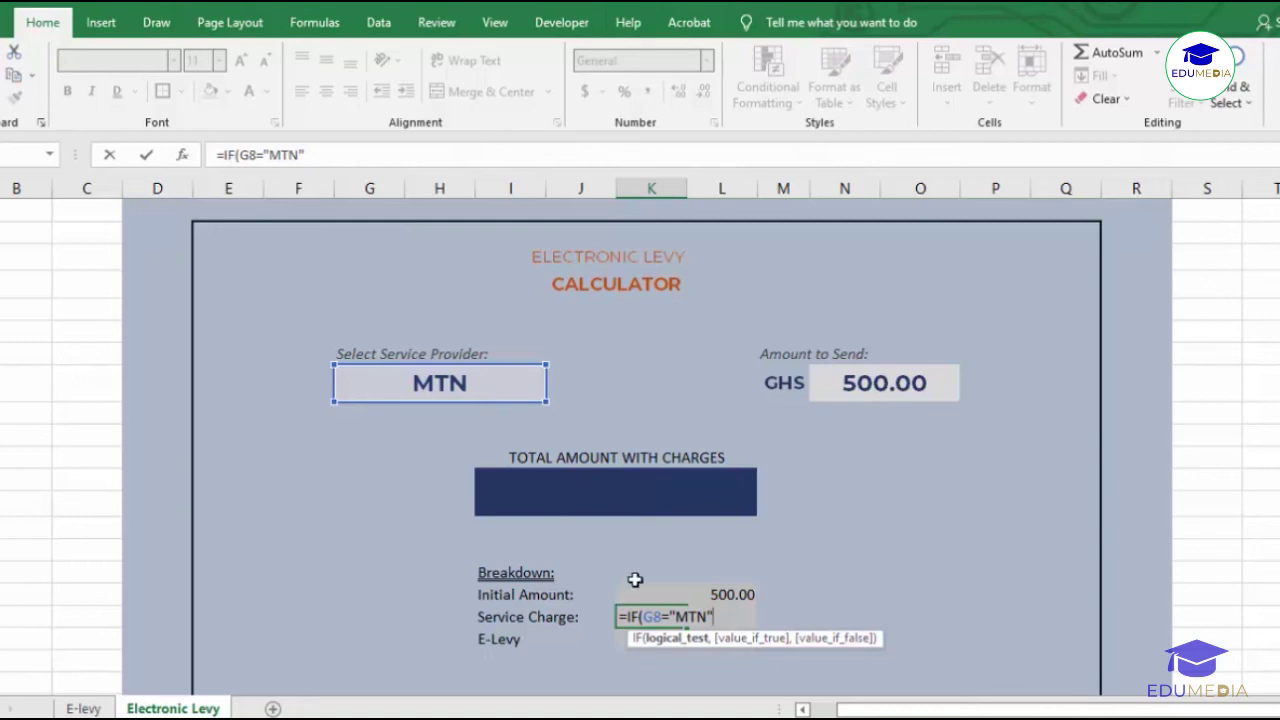
text(,)
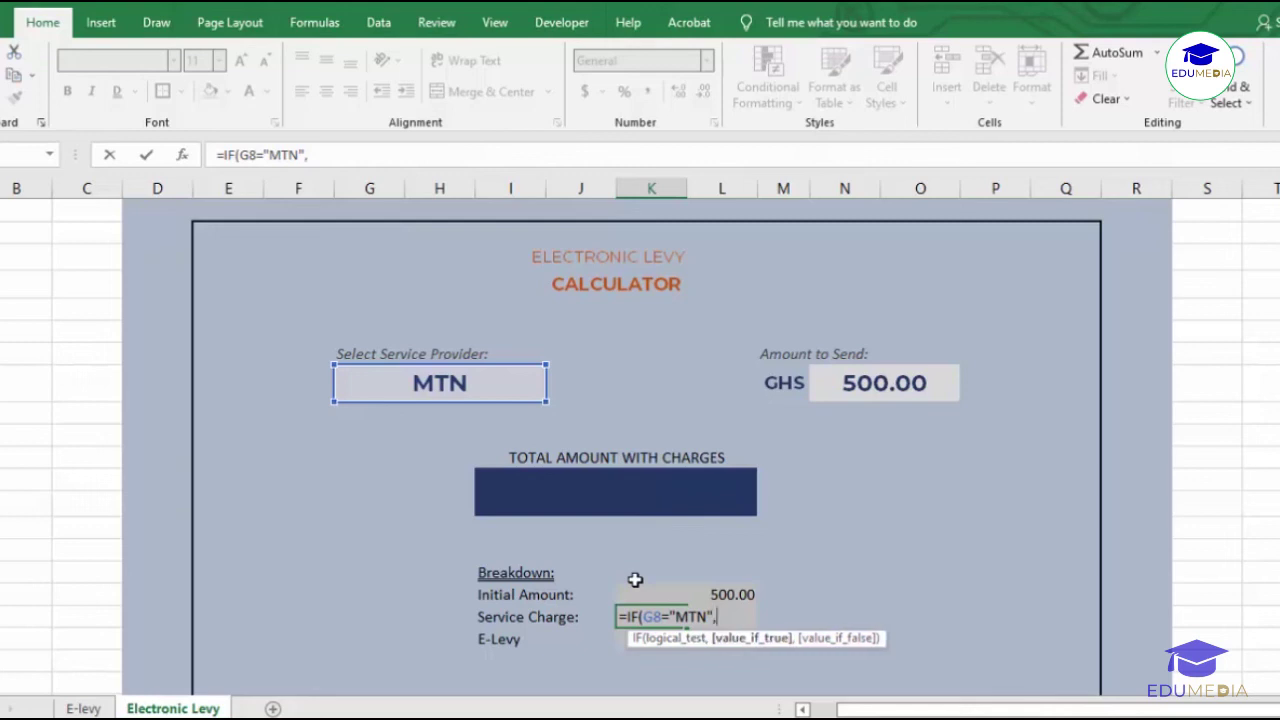
text(0.75%)
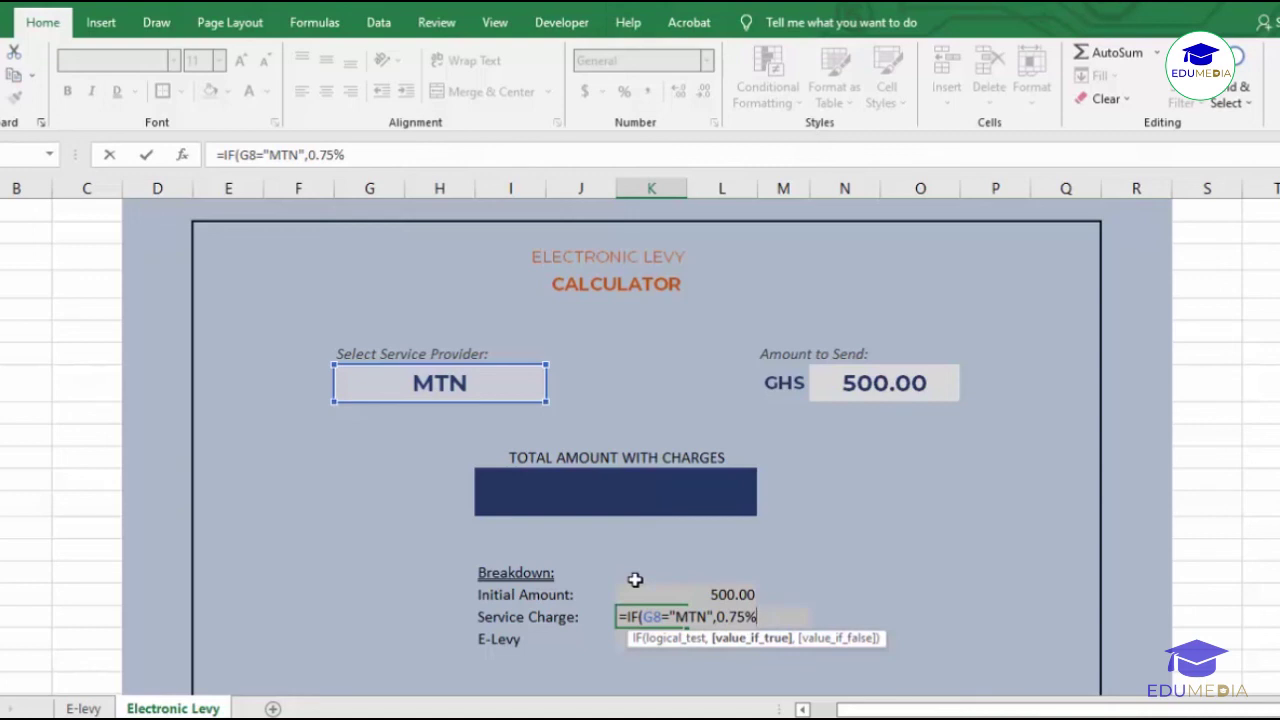
text(,0)
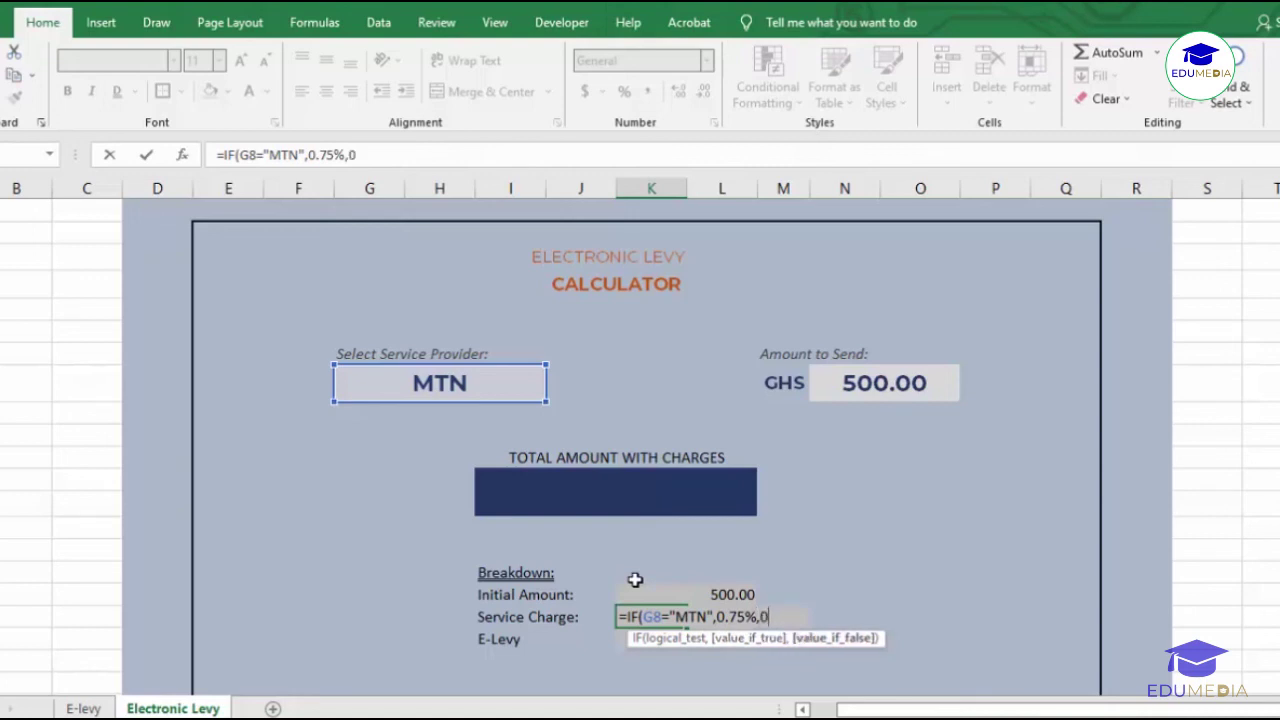
text())
key(Return)
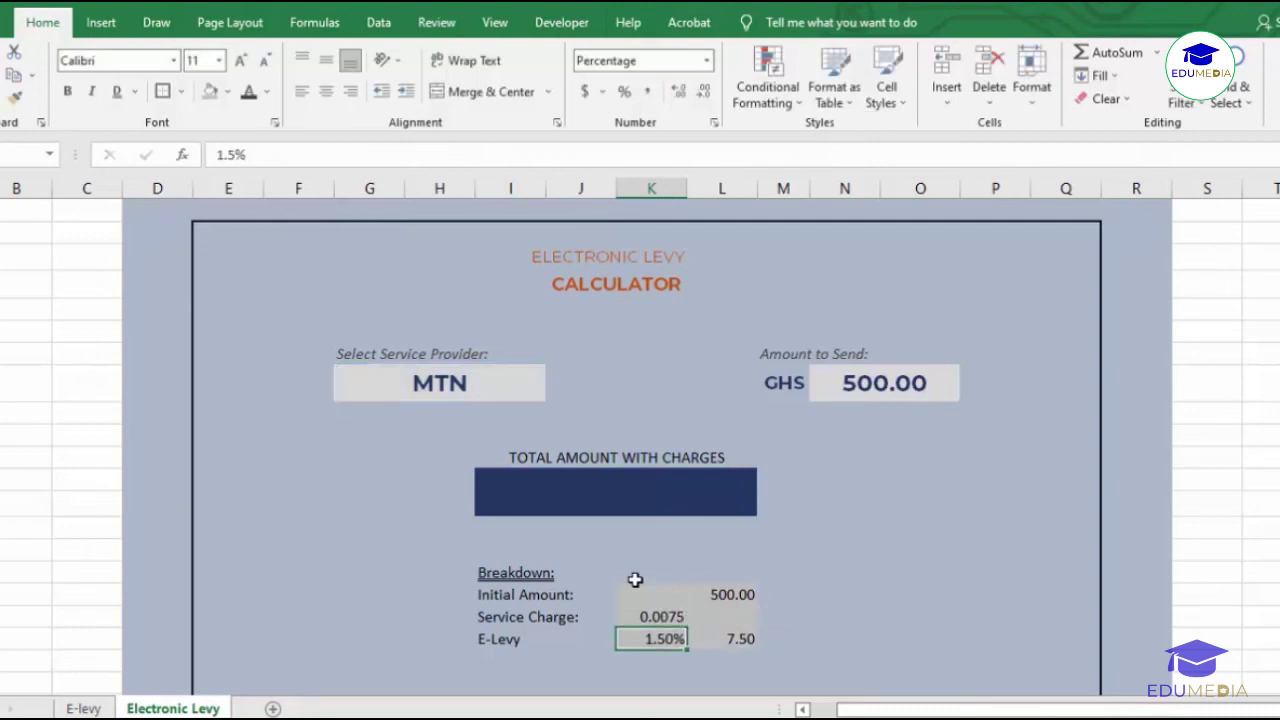
Step: Format the Service Charge rate in cell K18 as a Percentage
click(655, 608)
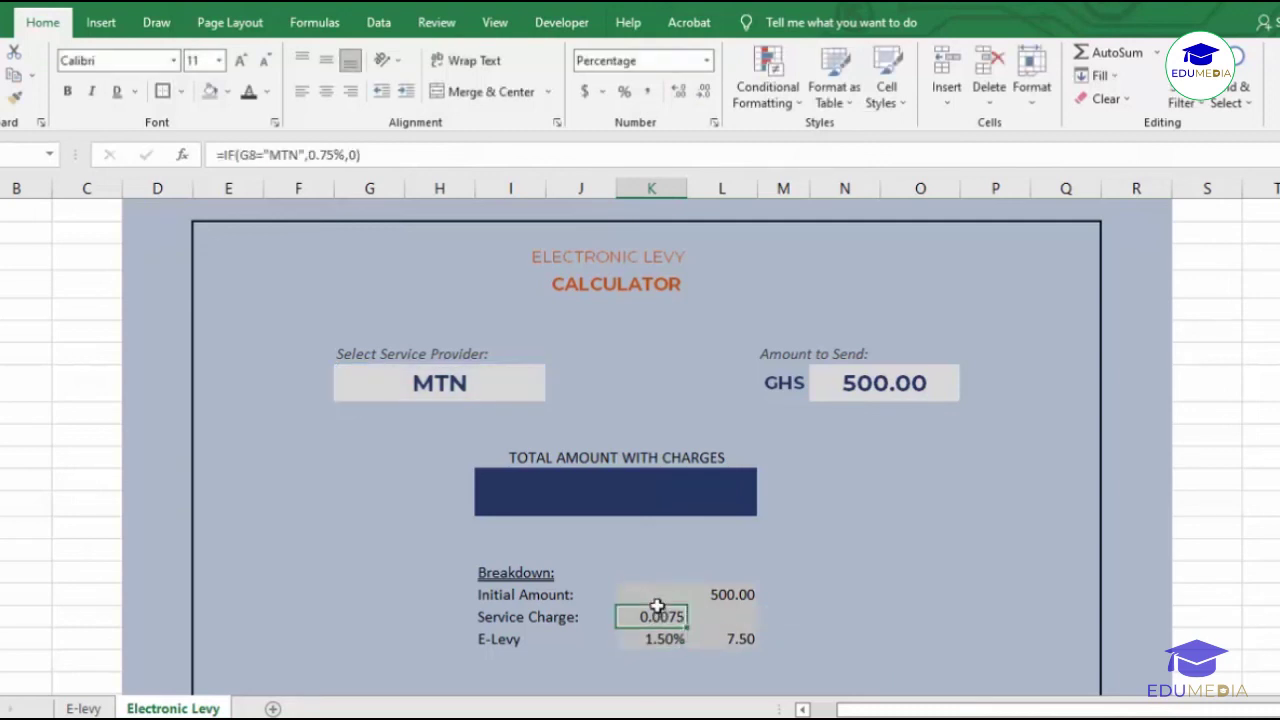
click(714, 122)
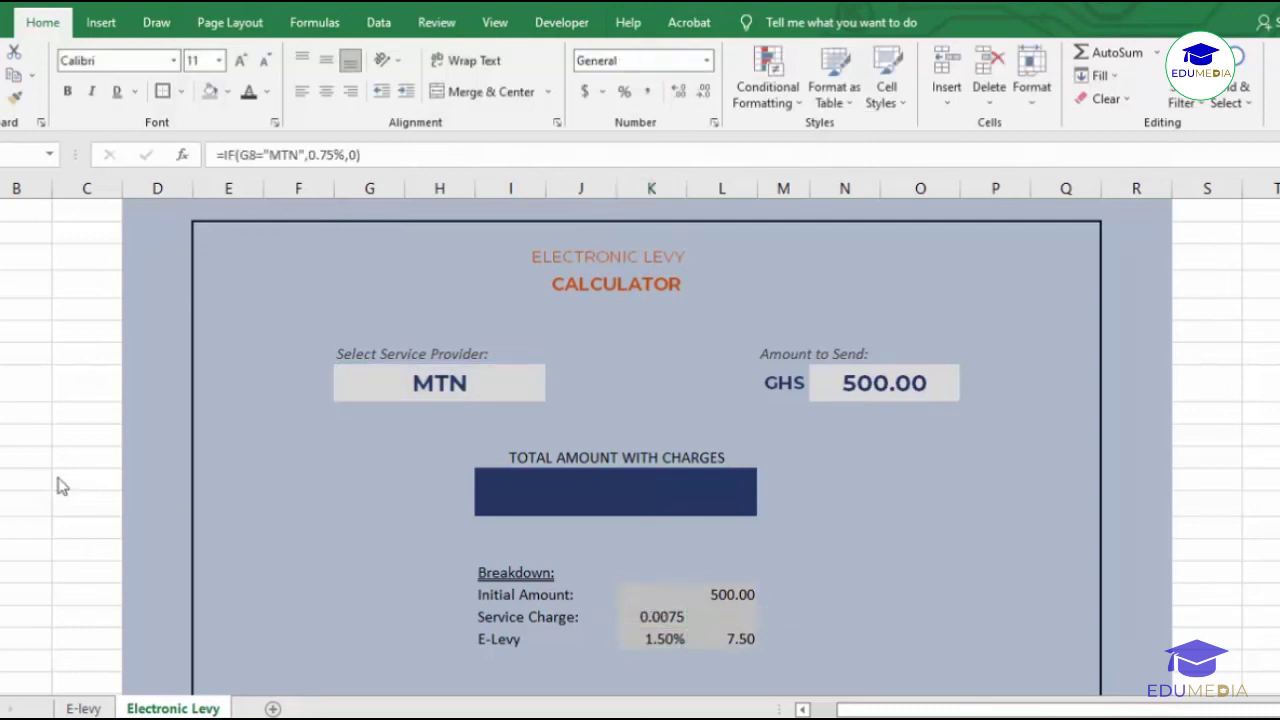
click(662, 613)
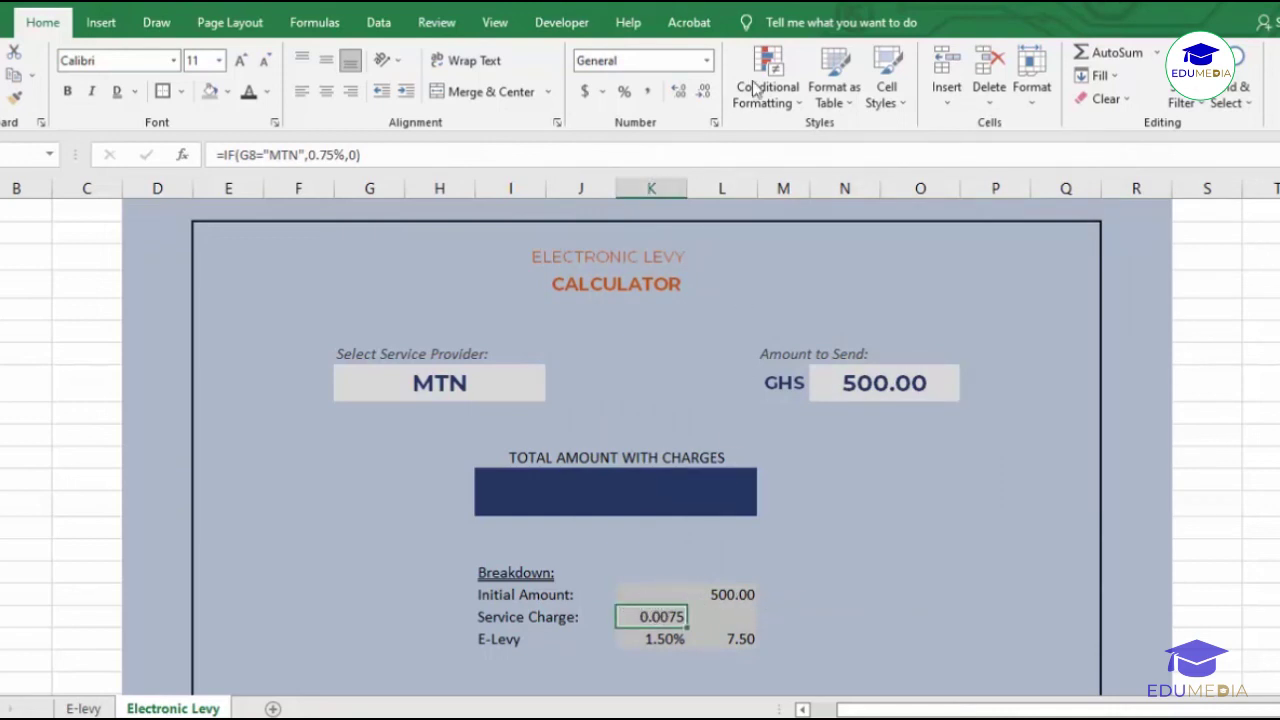
click(706, 62)
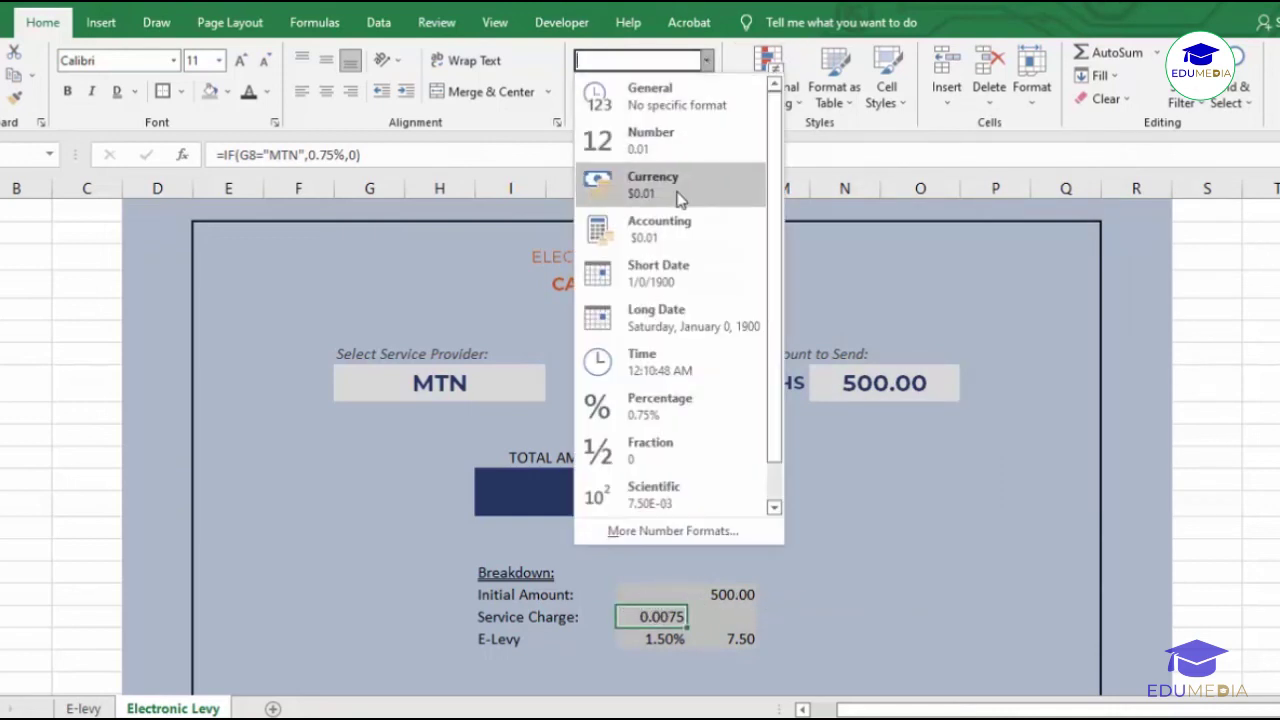
click(677, 402)
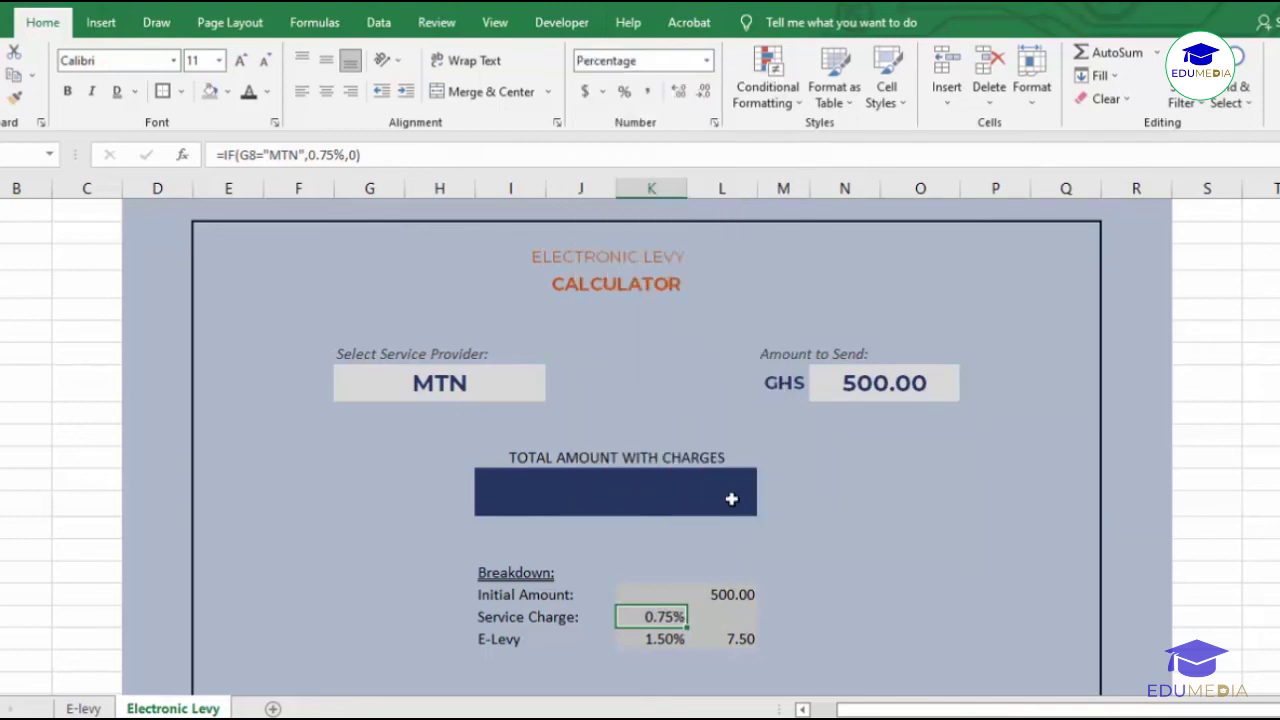
click(789, 596)
Step: Test the Service Charge rate formula by switching the service provider to VODAFONE and AIRTEL/TIGO
click(731, 612)
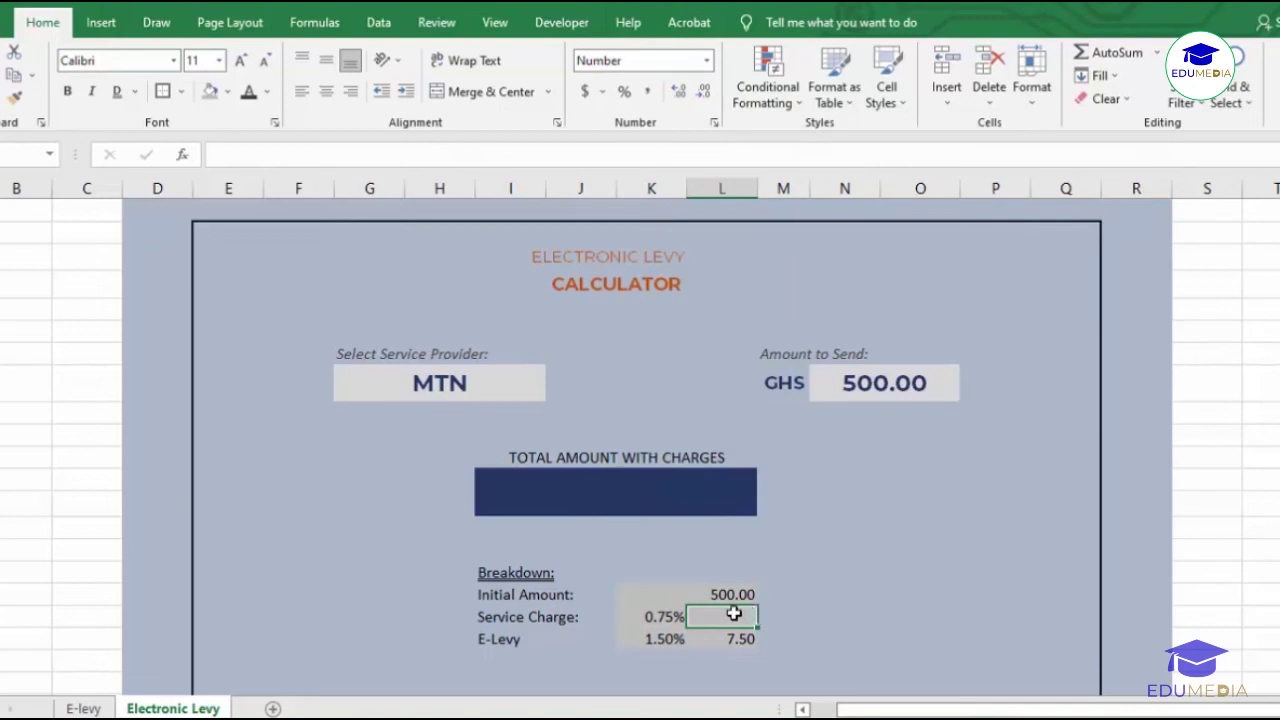
click(480, 390)
click(556, 394)
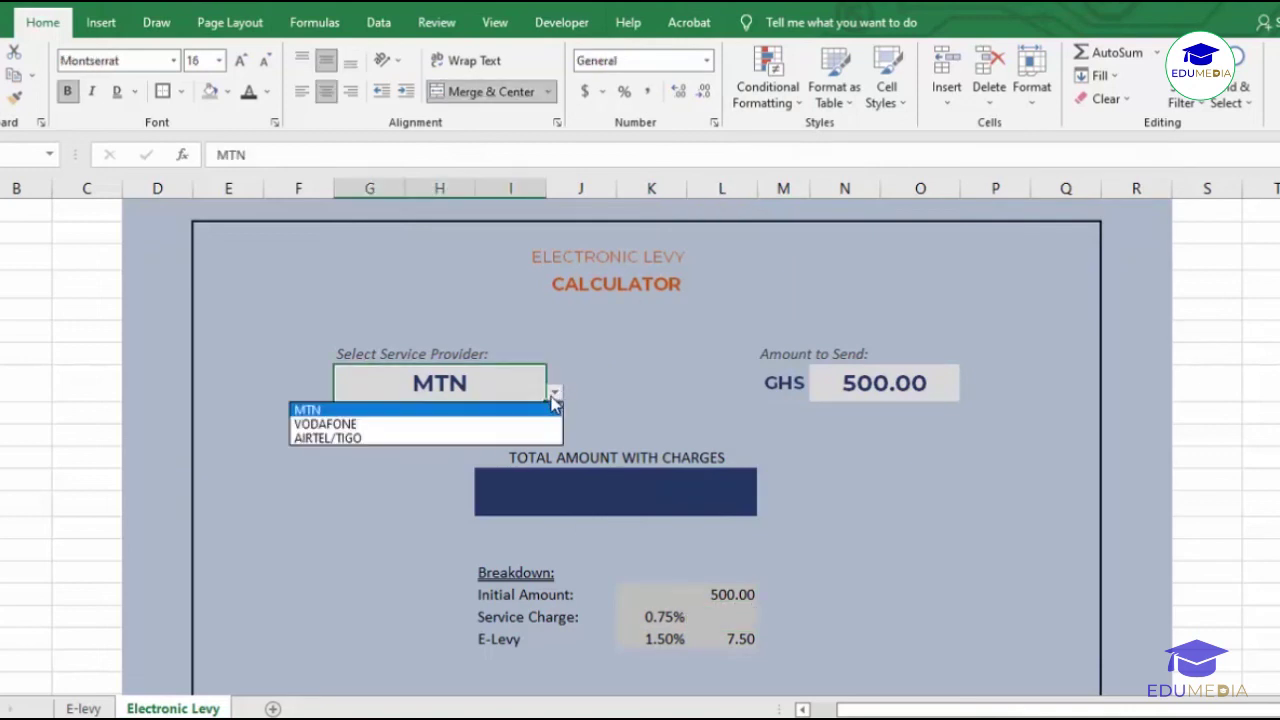
click(522, 428)
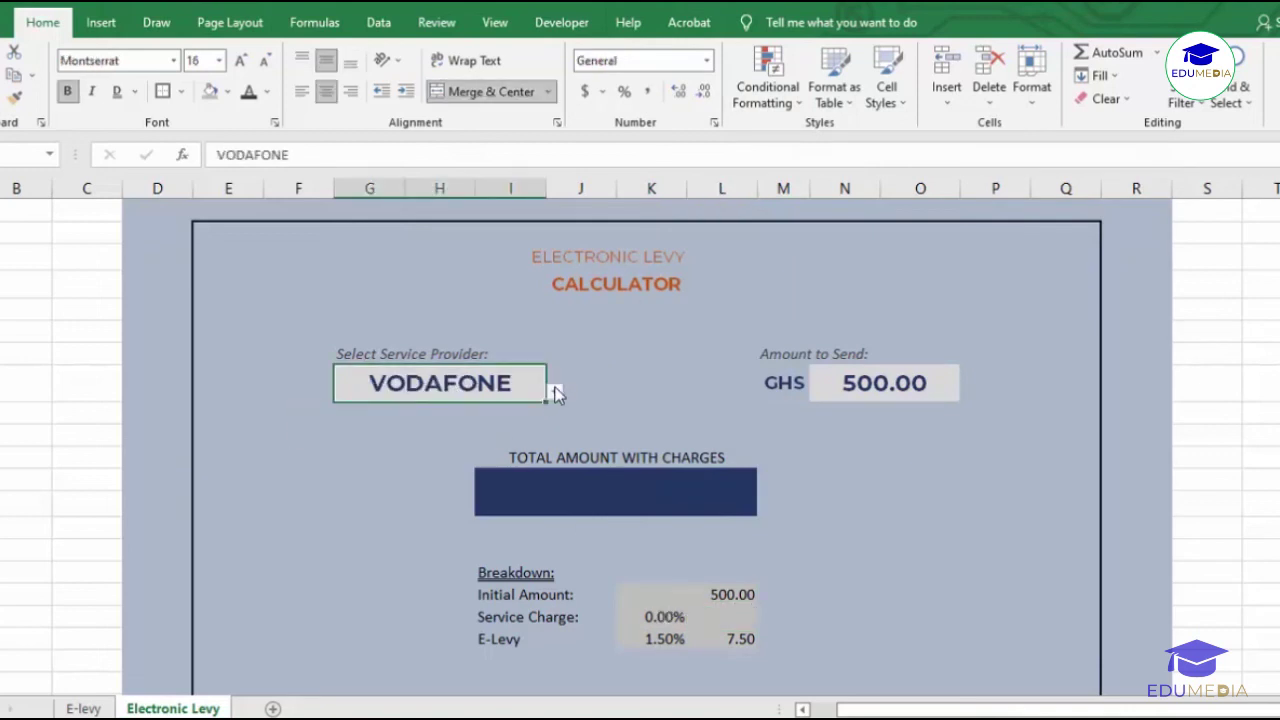
click(556, 394)
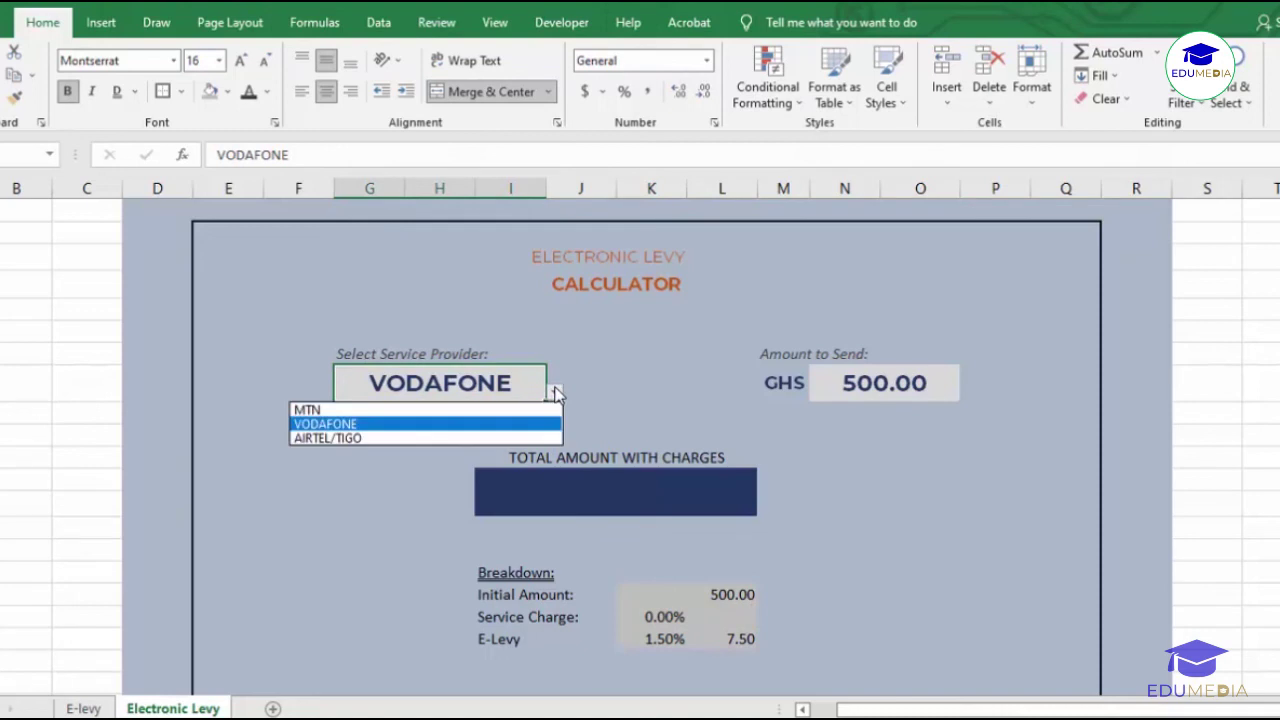
click(501, 440)
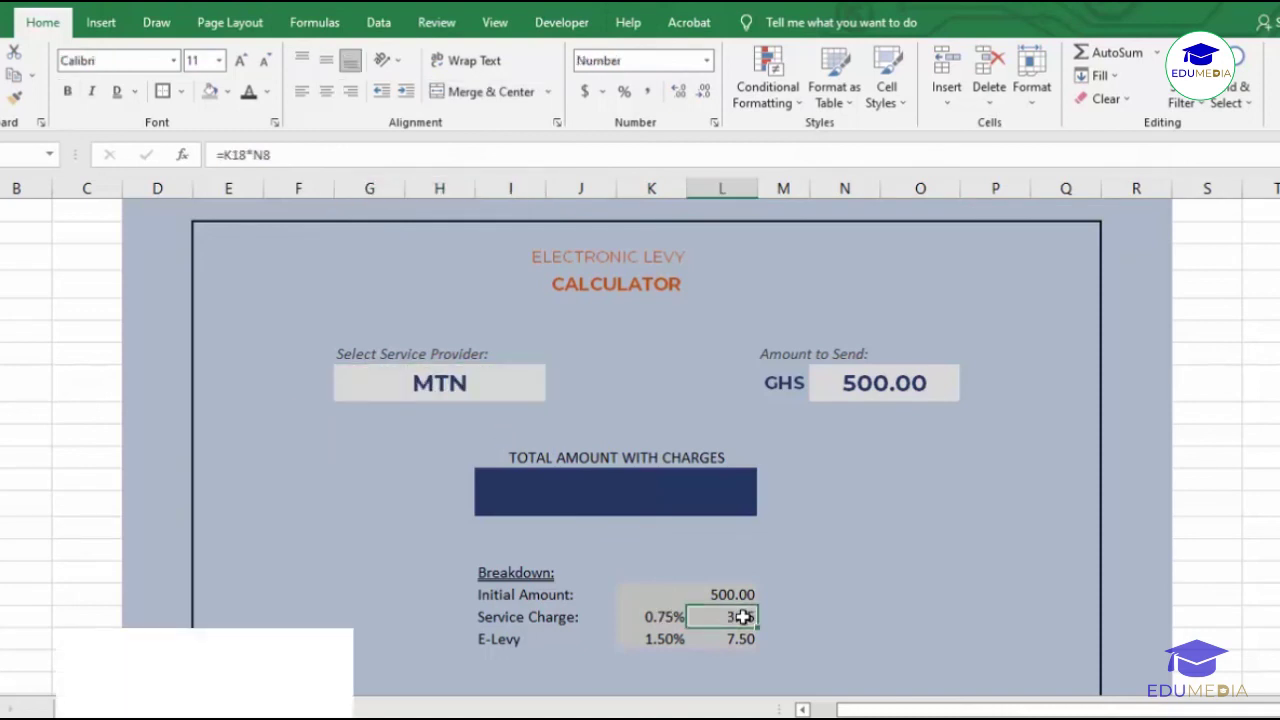
Step: Clear the Service Charge amount in cell L18 and calculate it with the formula =K18*N8
key(Delete)
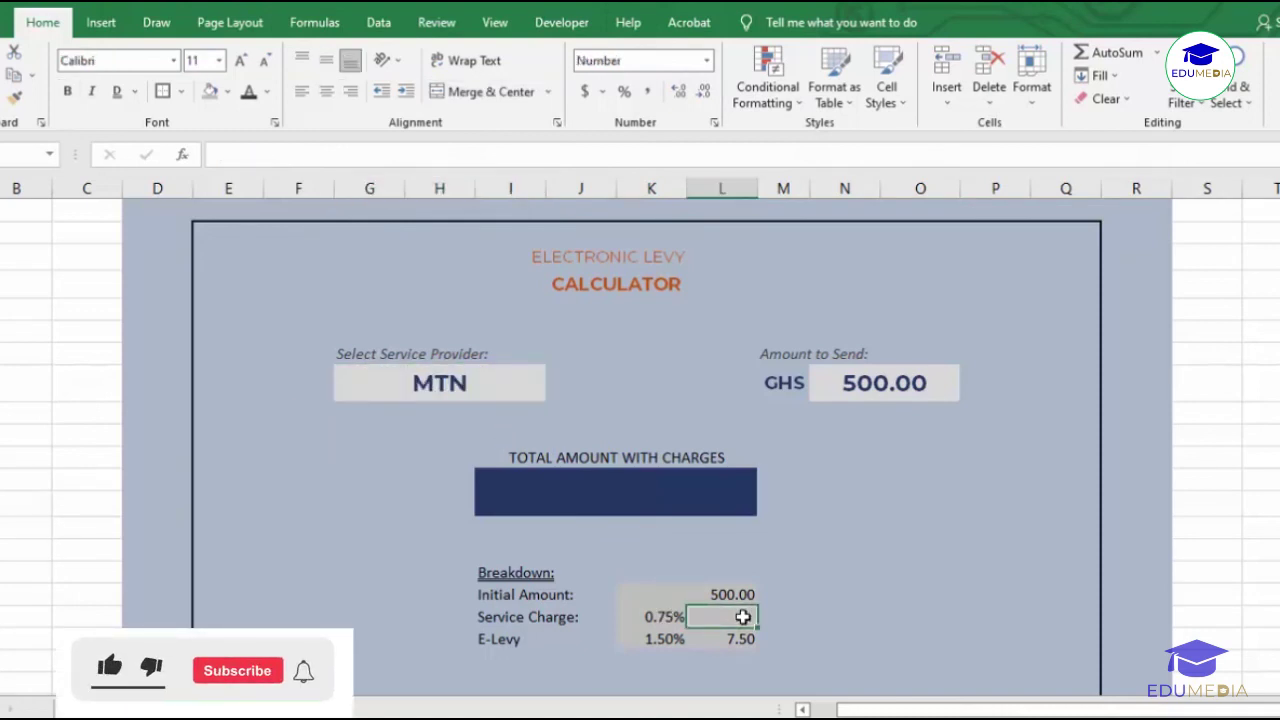
click(855, 594)
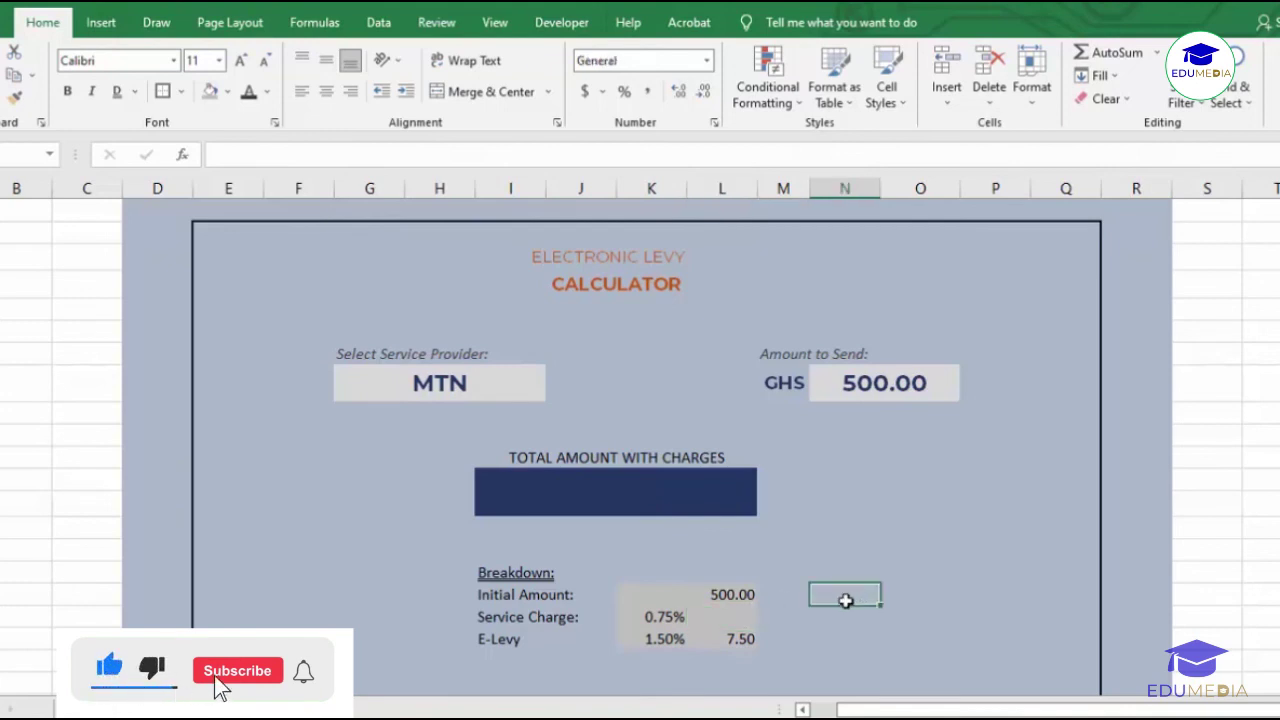
click(716, 619)
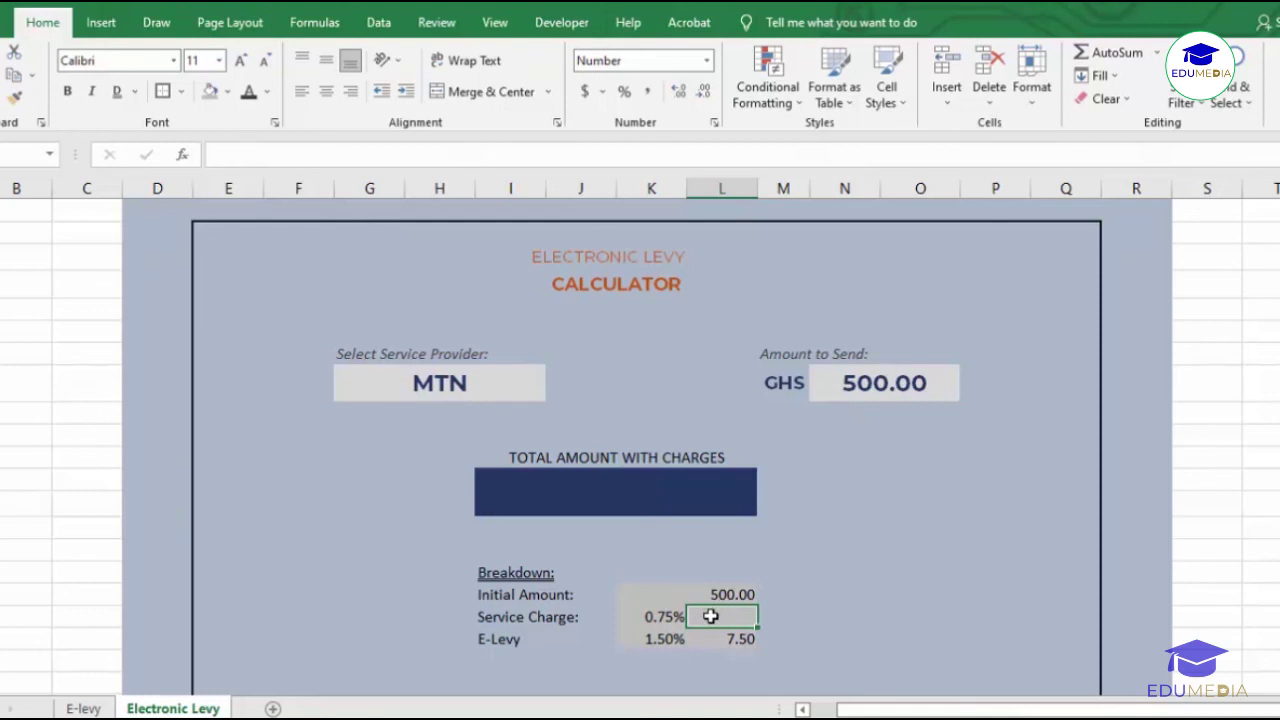
text(=)
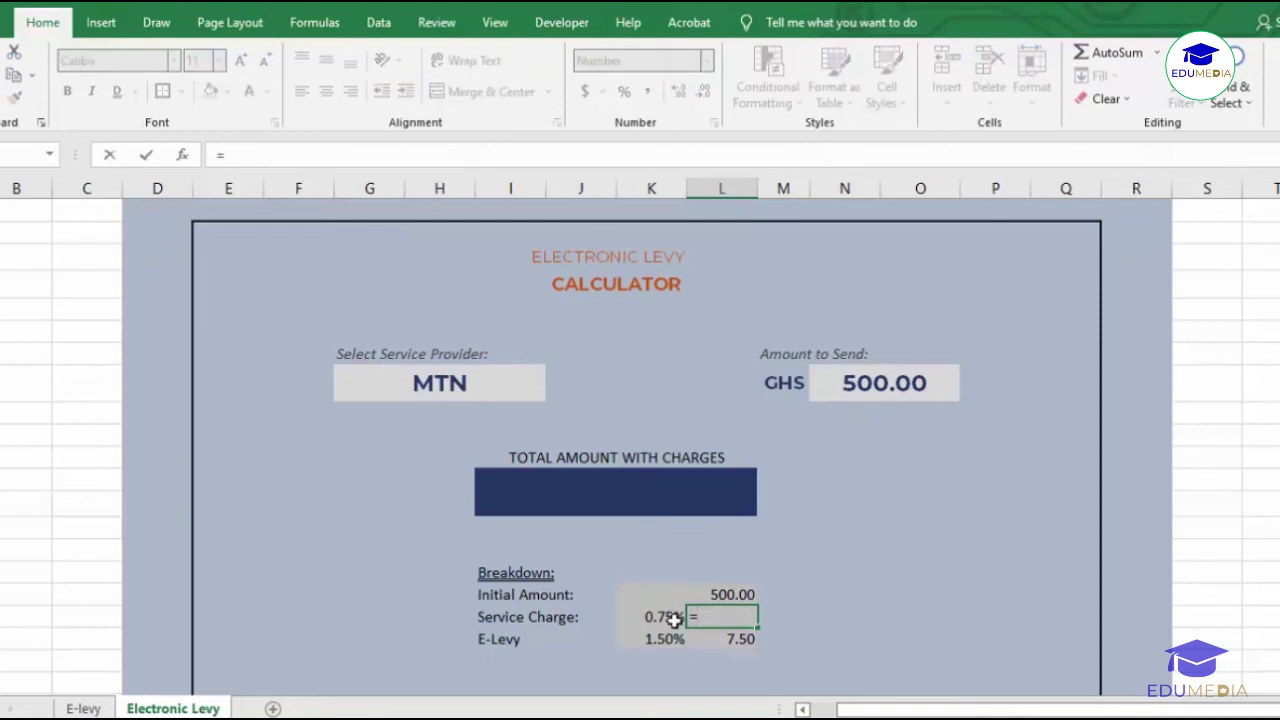
click(676, 618)
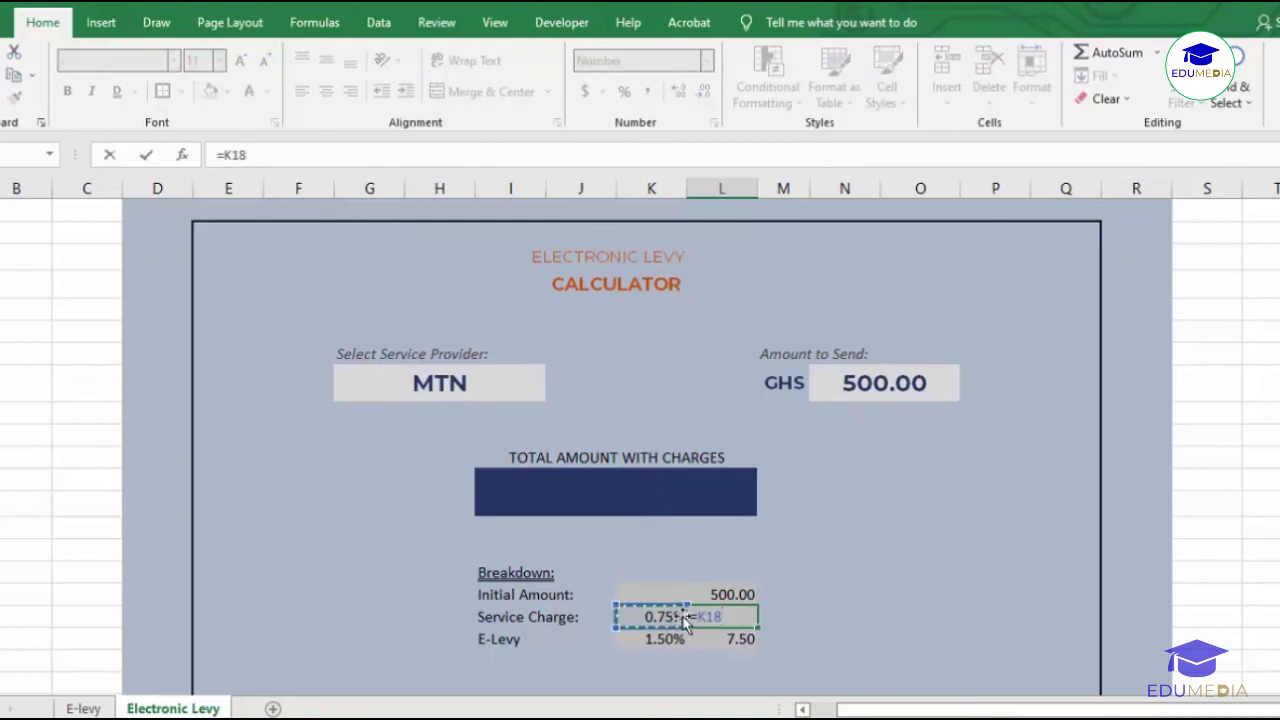
text(*)
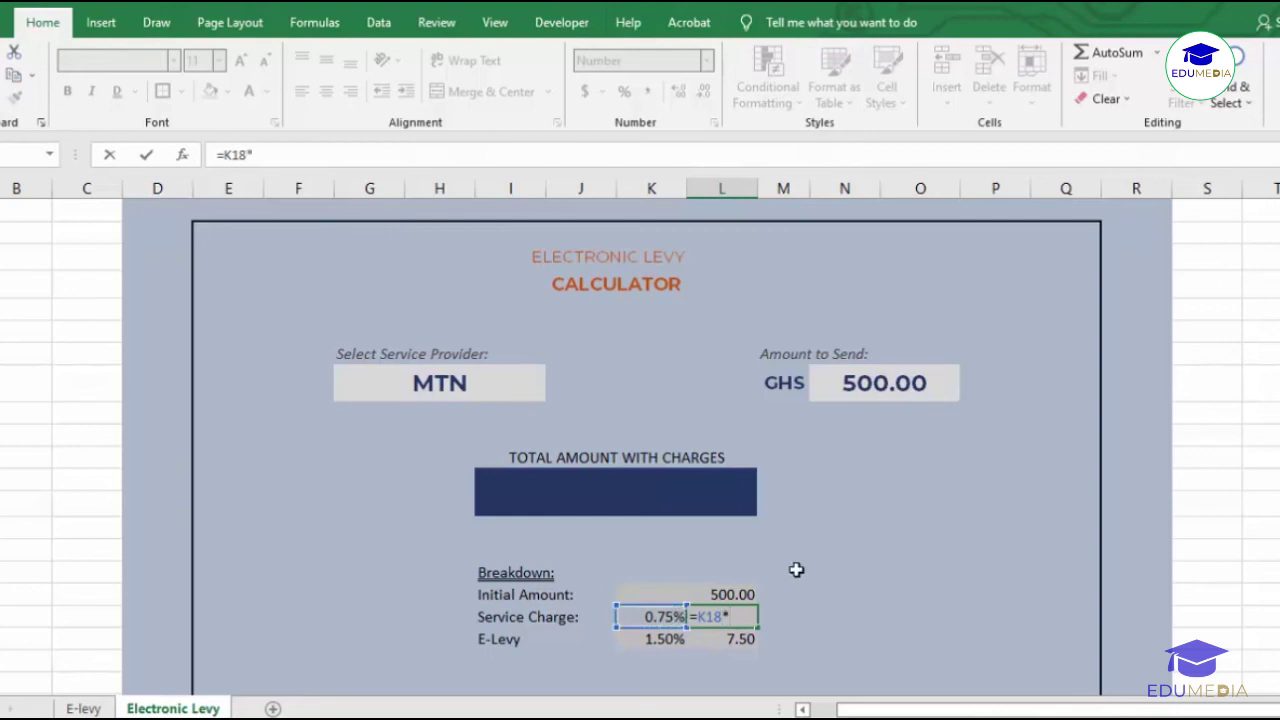
click(866, 392)
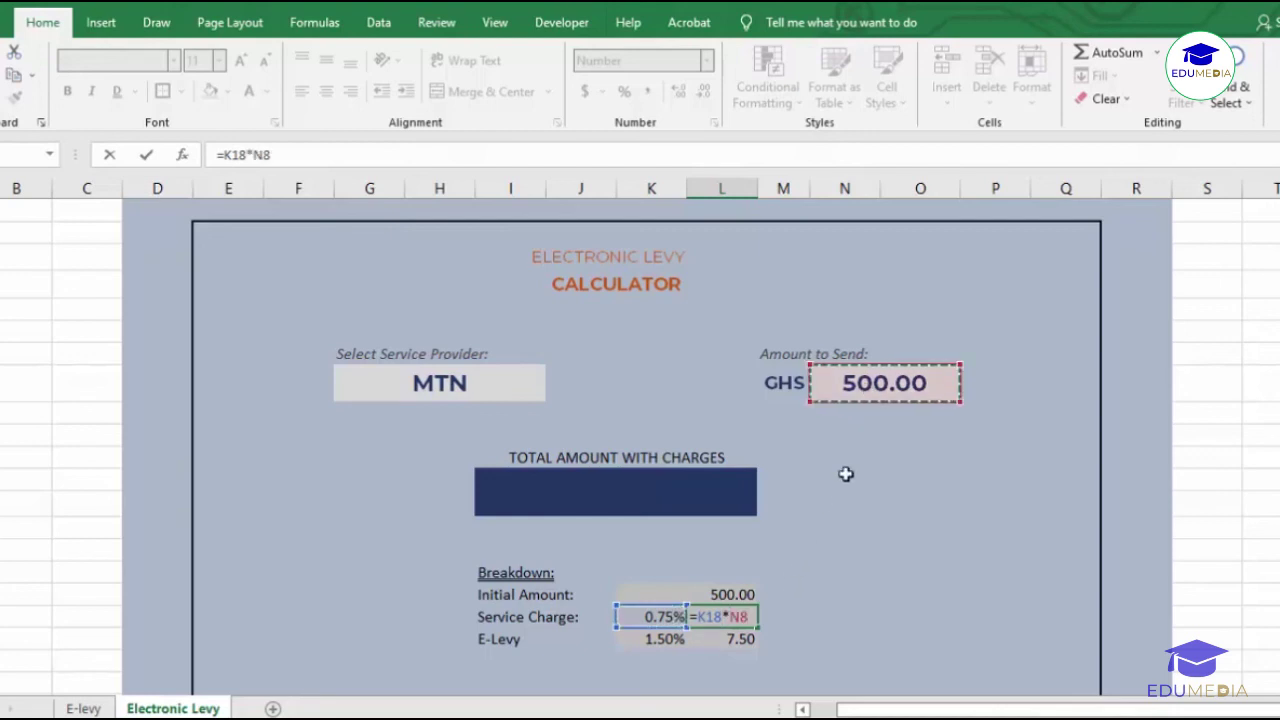
key(Return)
click(825, 573)
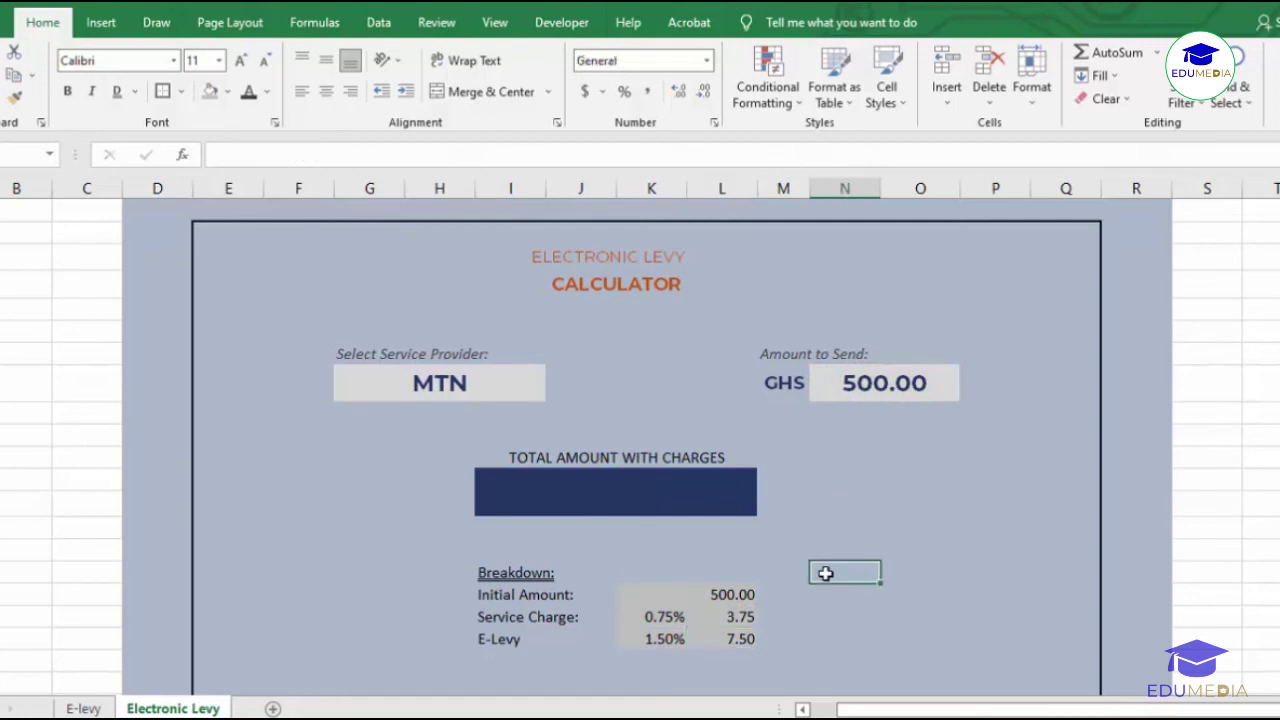
click(735, 614)
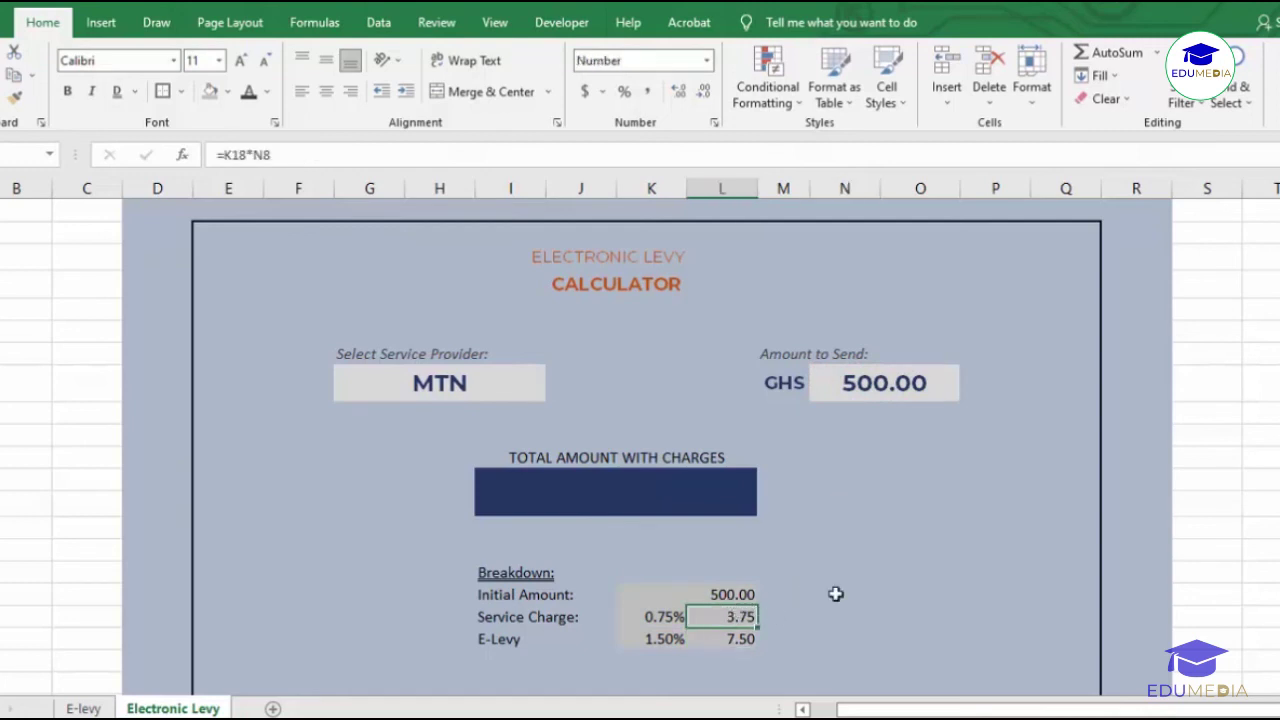
click(805, 593)
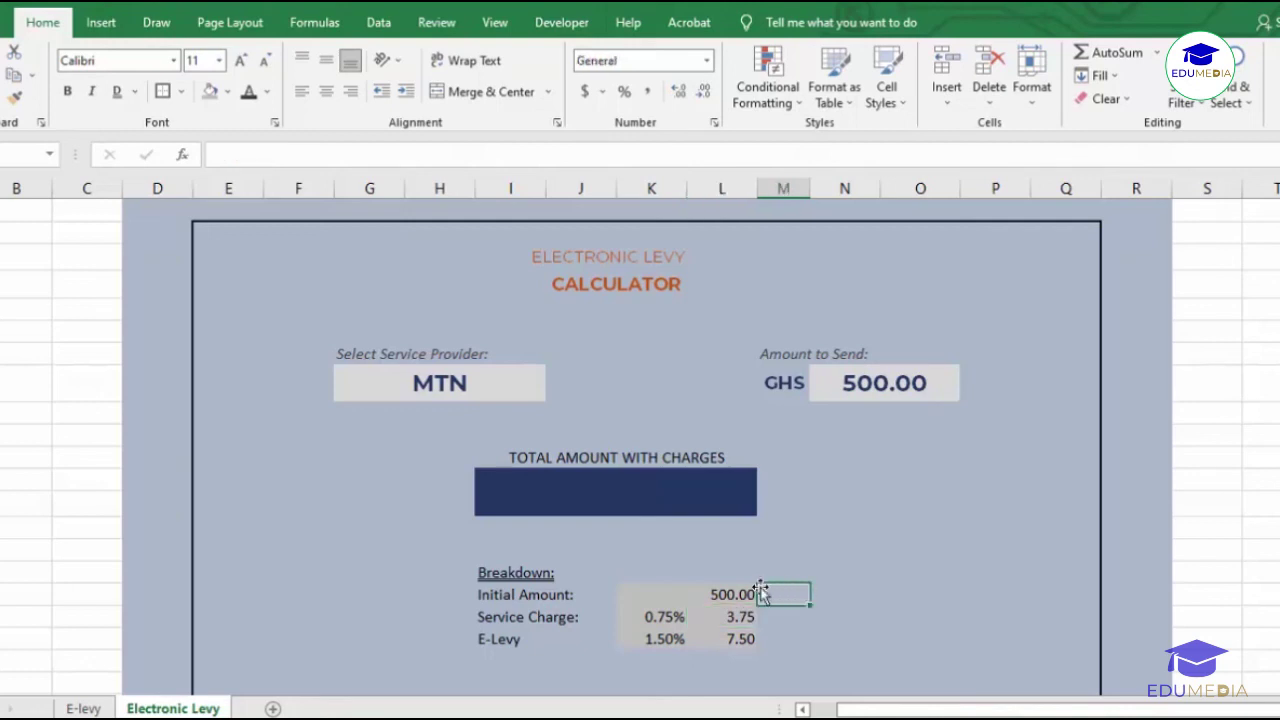
Step: Calculate the Total Amount with Charges in the dark blue cell with the formula =SUM(L17:L19)
click(655, 511)
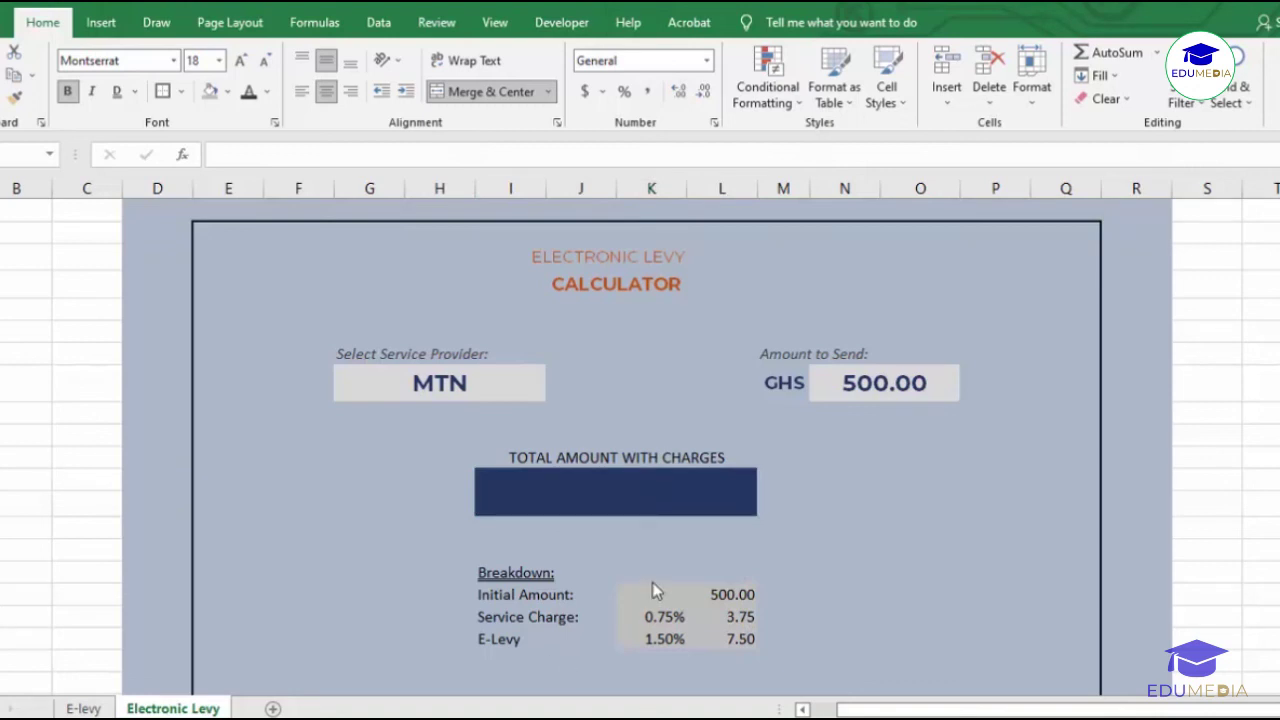
click(645, 509)
text(=sum)
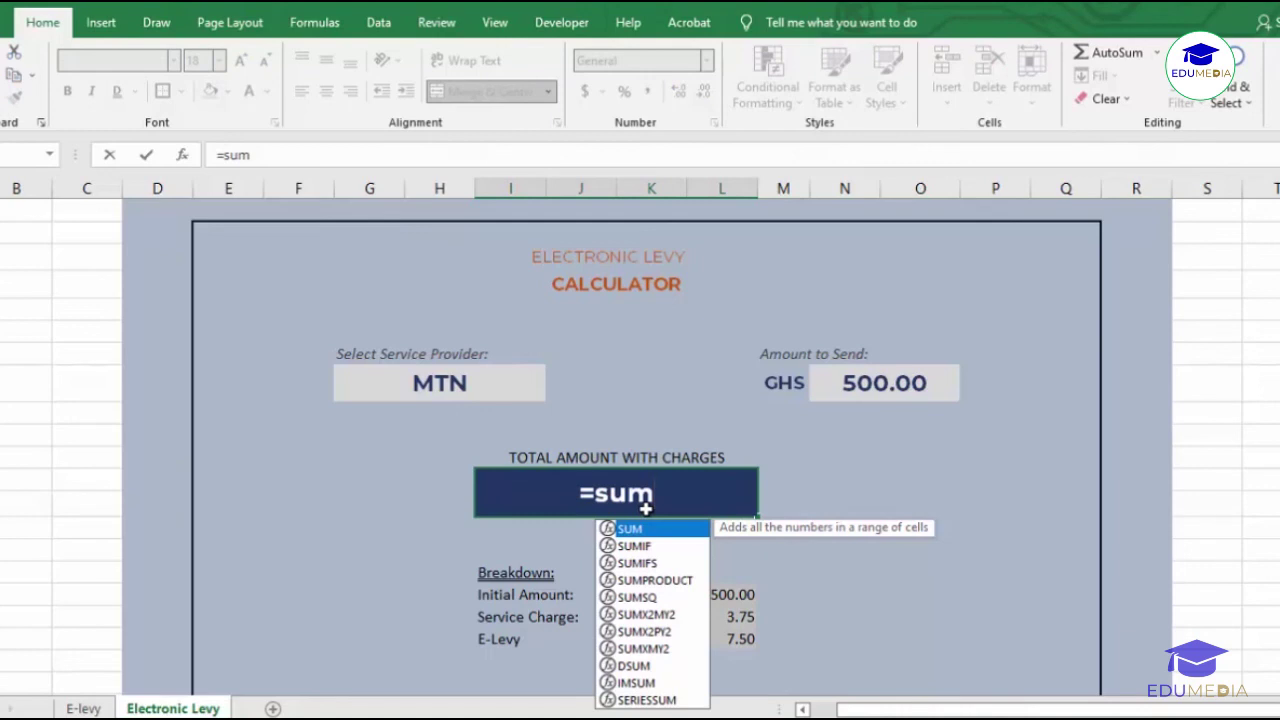
key(Tab)
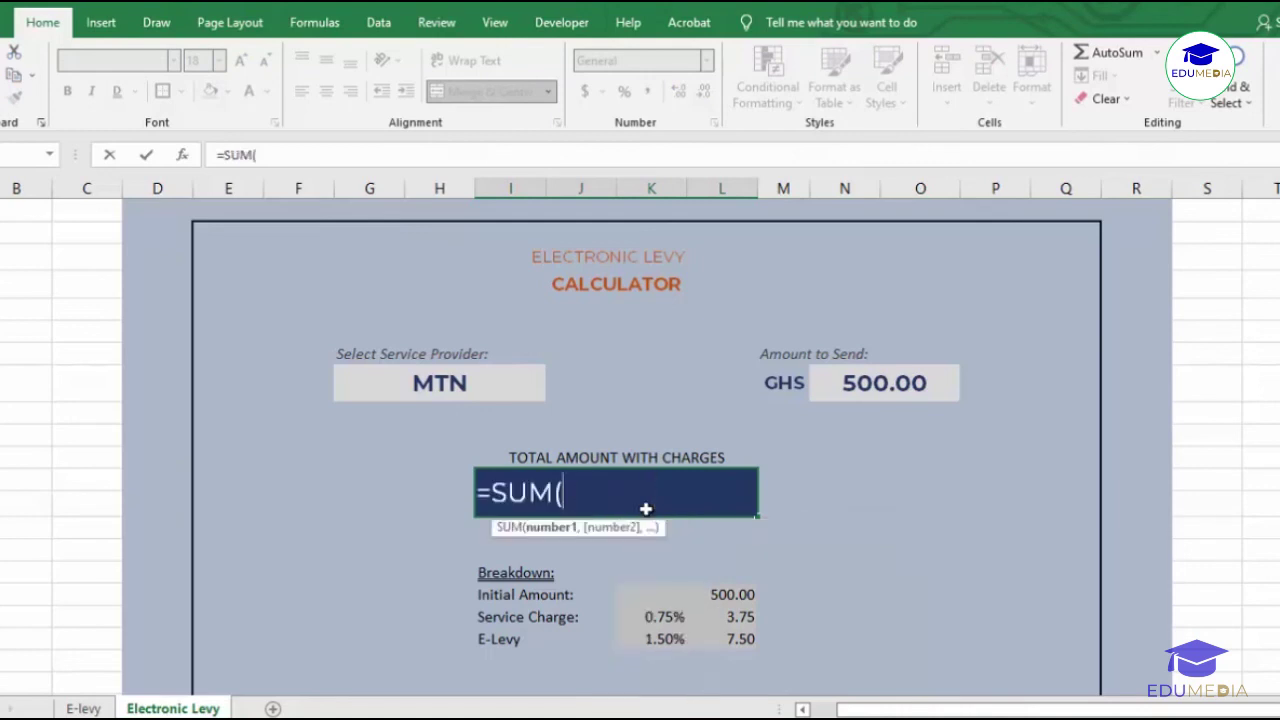
drag(726, 592, 737, 625)
text())
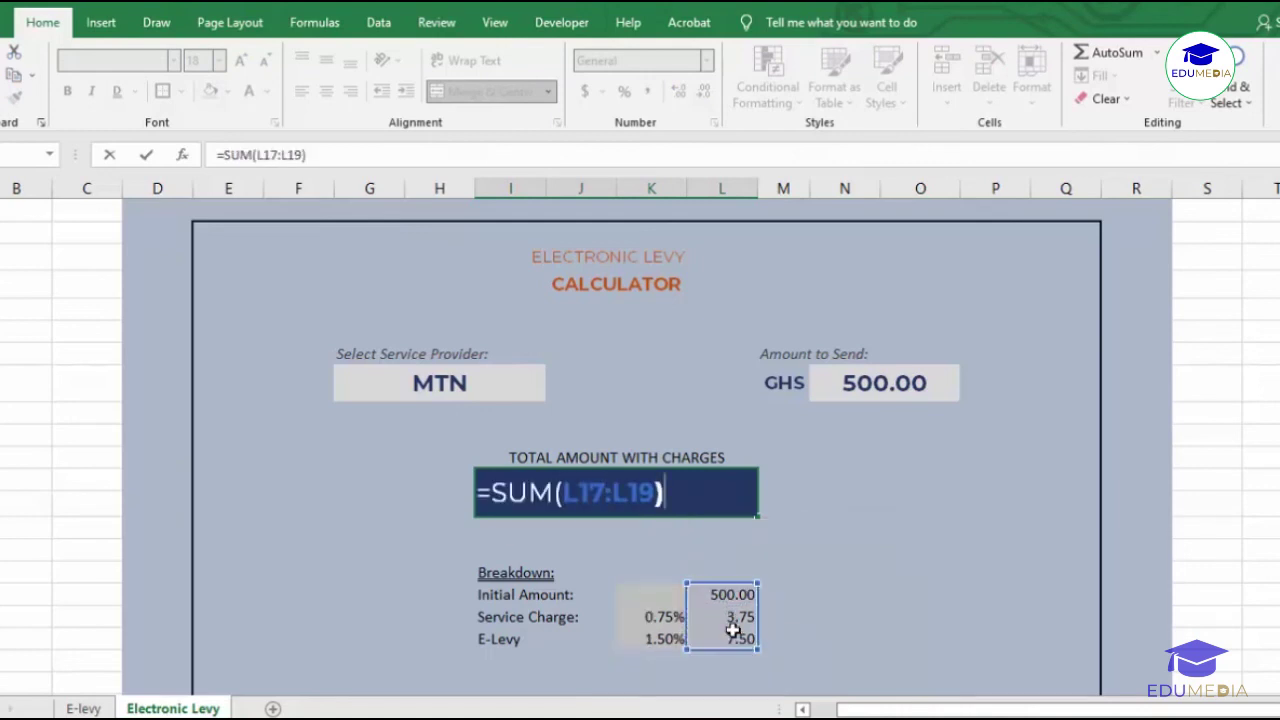
key(Return)
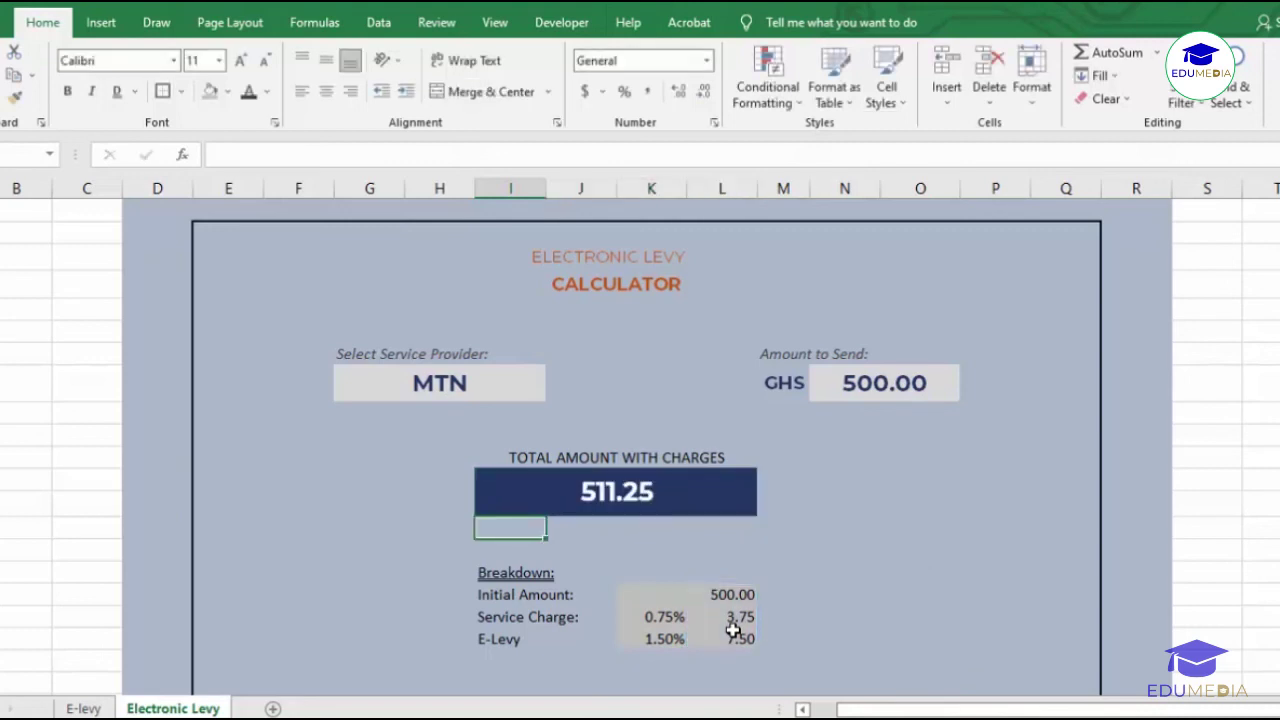
click(765, 592)
Step: Rewrite the Total Amount with Charges formula with separate cell references as =SUM(L17,L18,L19)
click(645, 500)
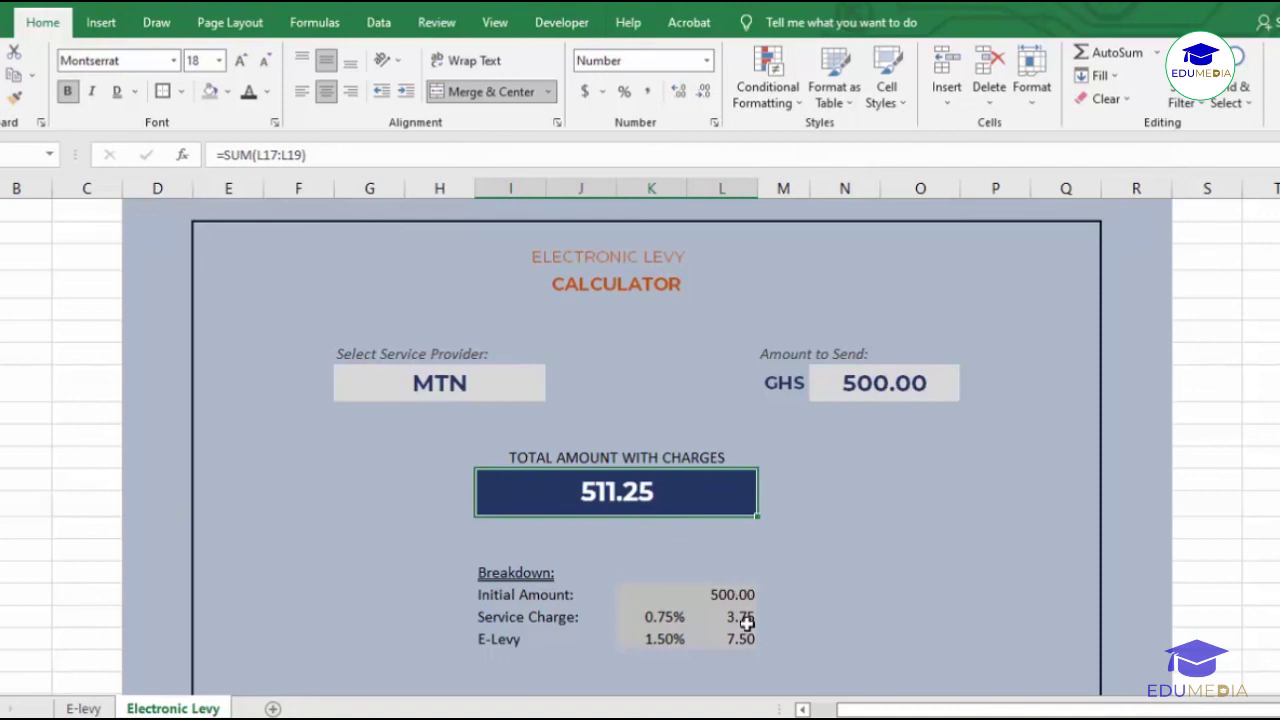
double_click(673, 491)
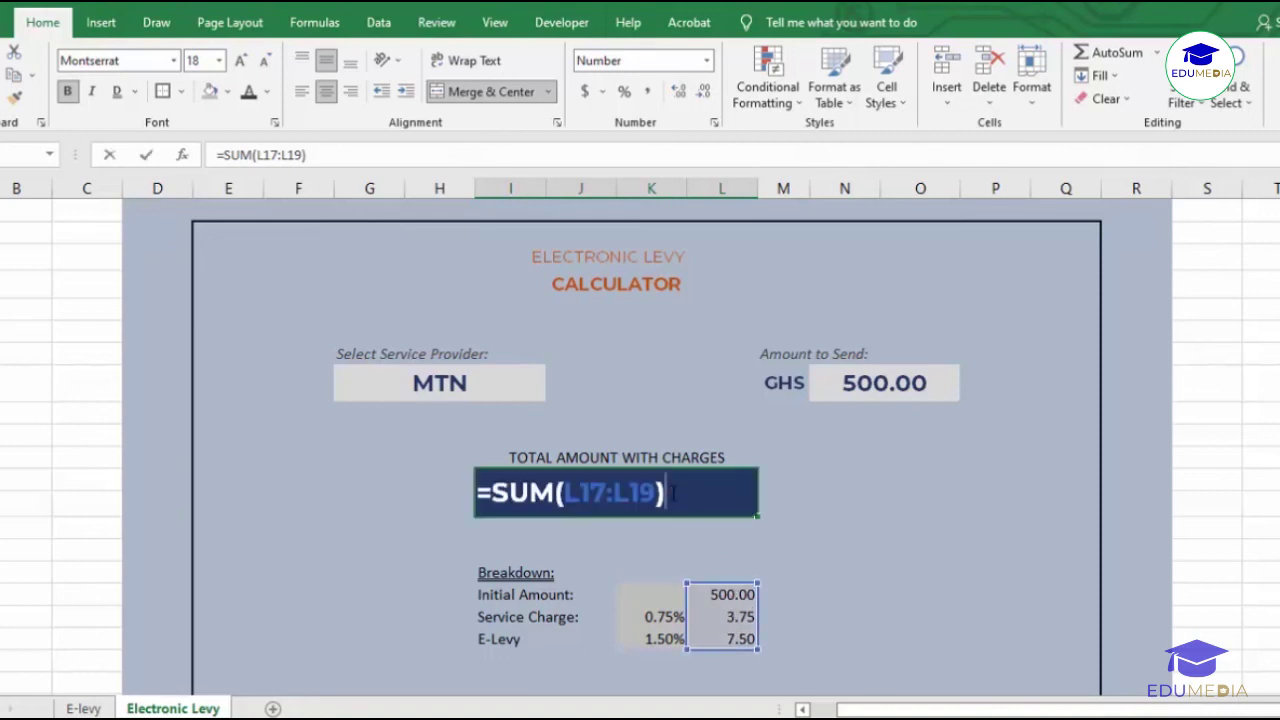
click(659, 492)
click(609, 491)
click(657, 492)
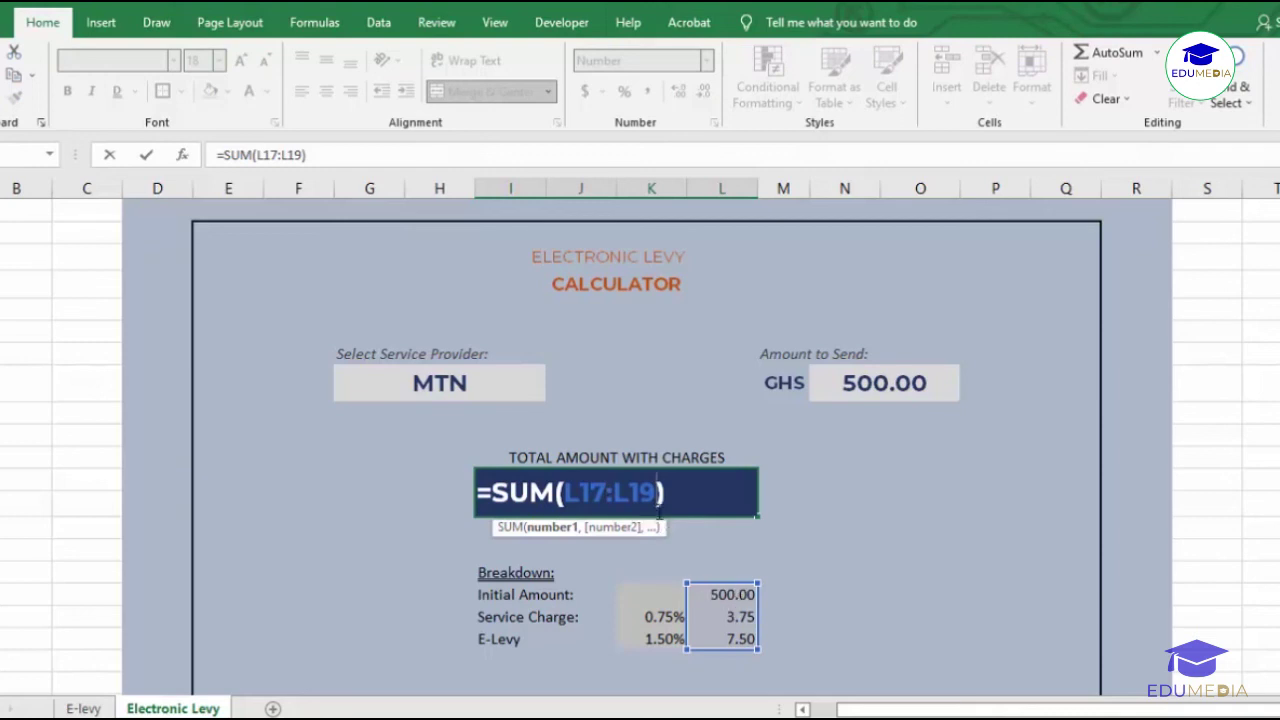
drag(659, 492, 608, 492)
text(,)
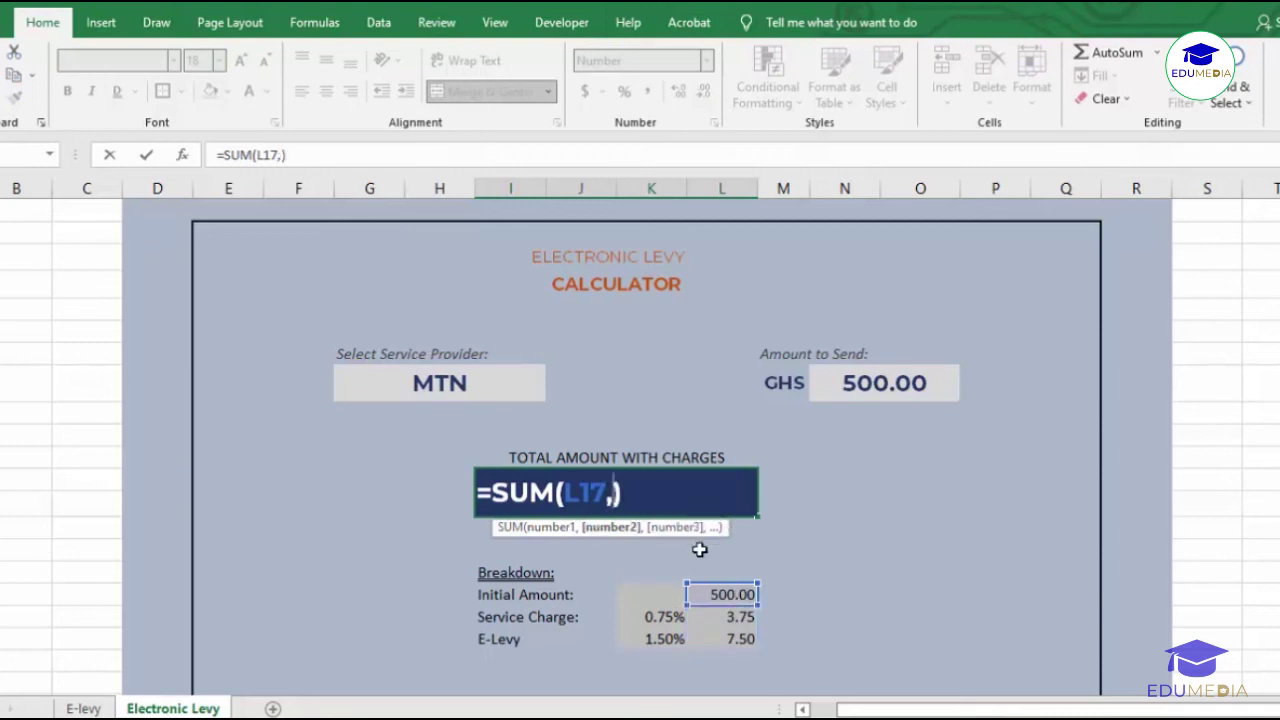
click(745, 616)
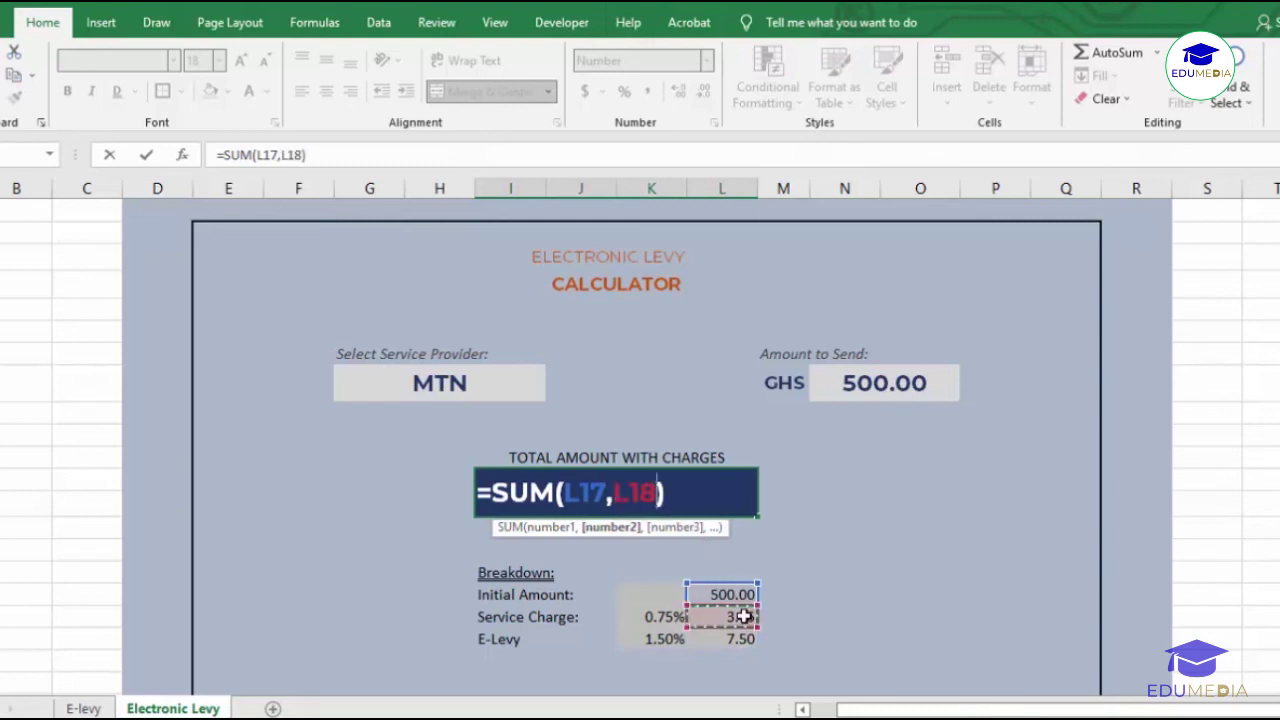
text(,)
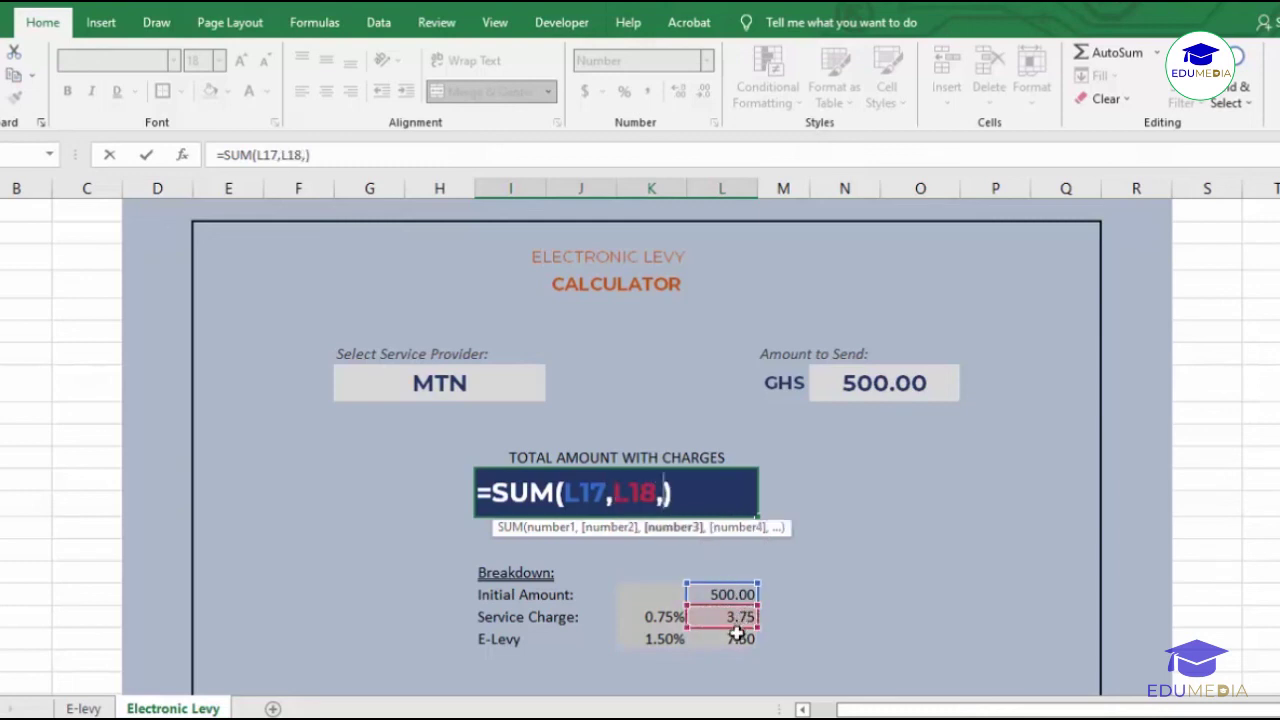
click(737, 636)
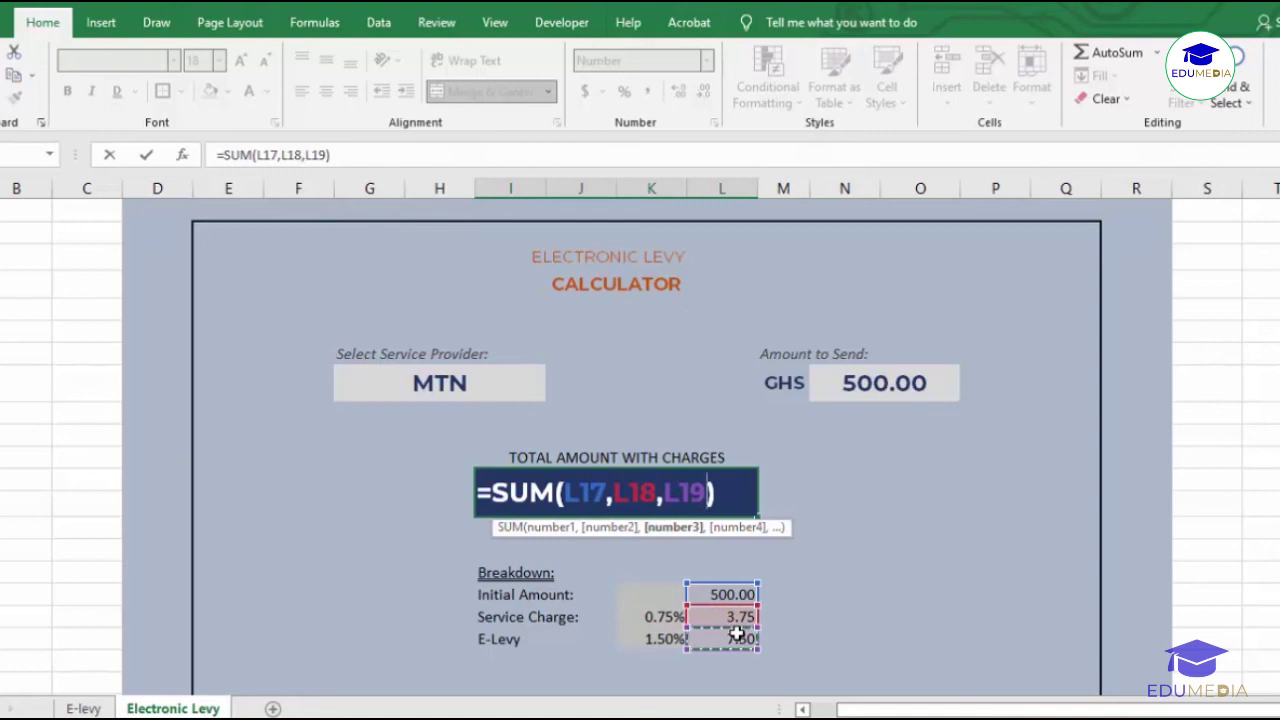
key(Return)
click(740, 574)
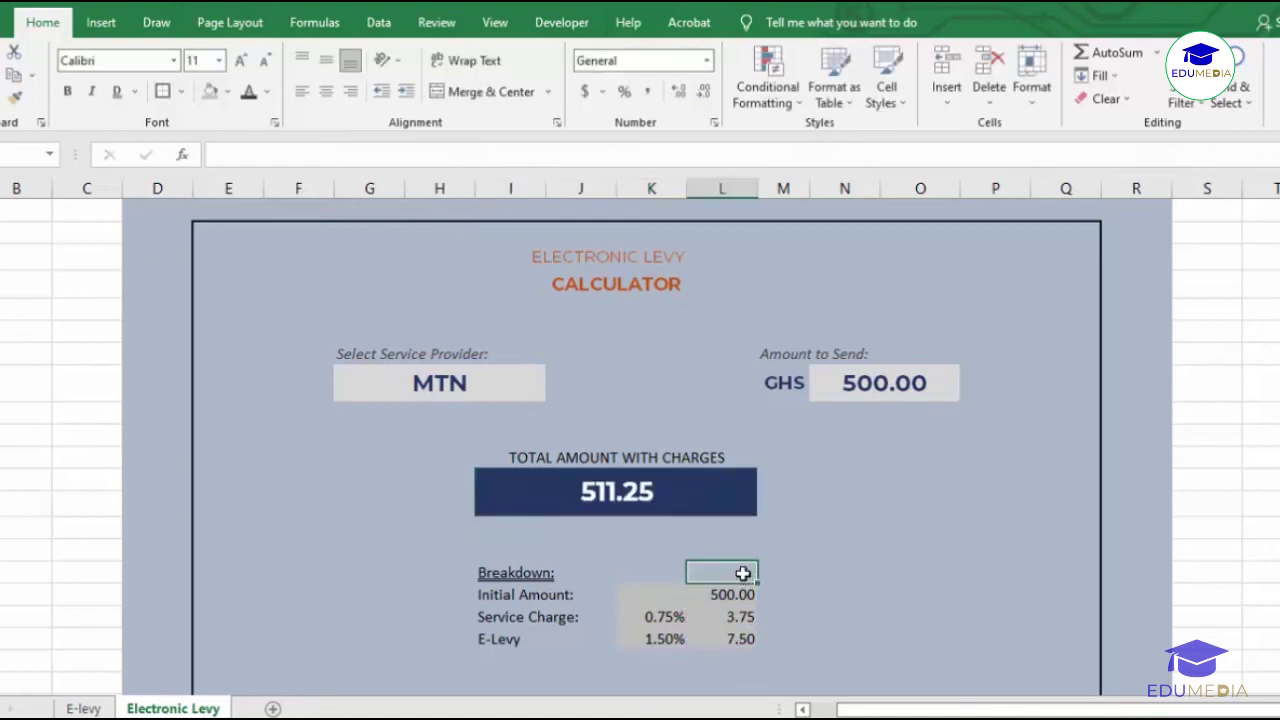
click(741, 595)
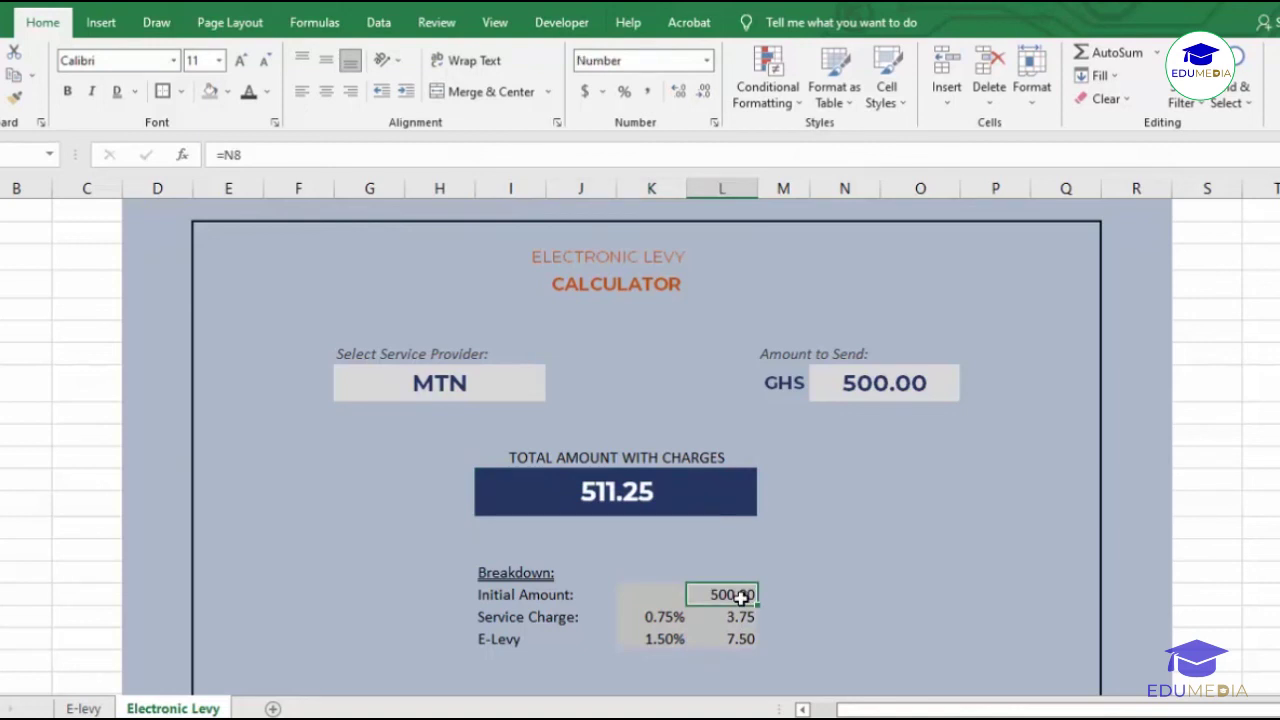
click(804, 554)
click(818, 498)
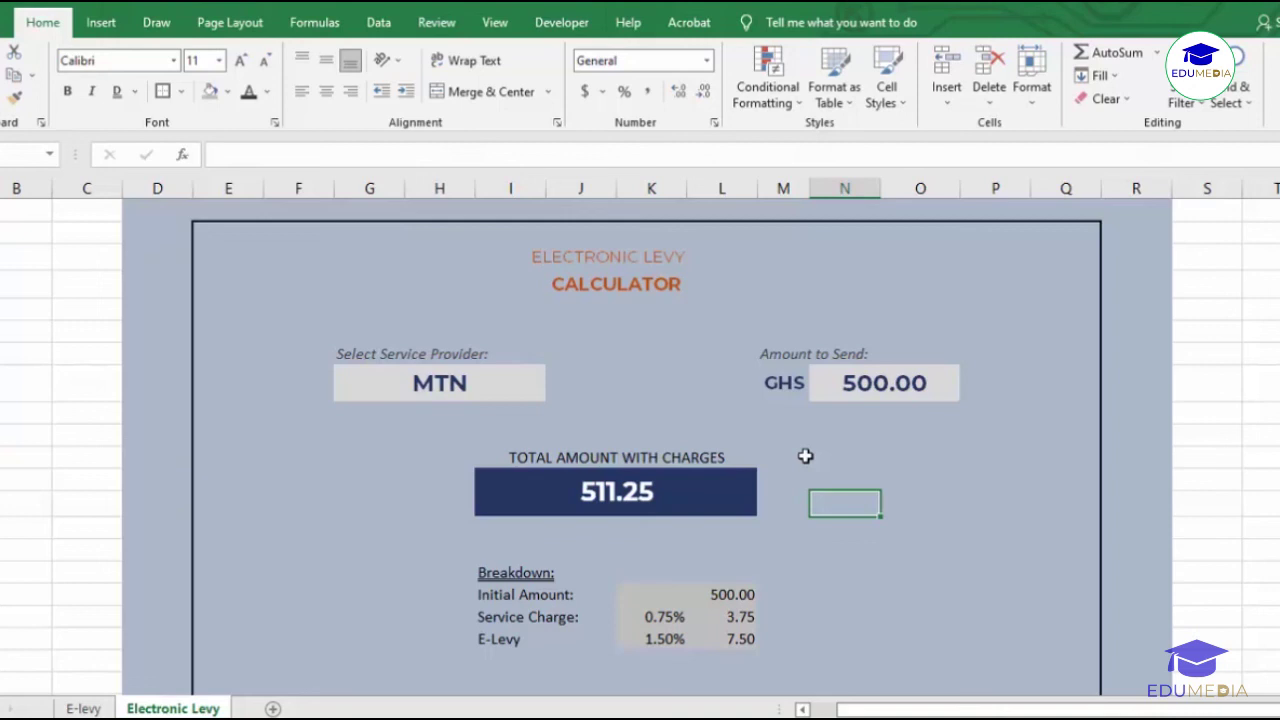
Step: Set the Amount to Send to 700 to test the calculator's total and breakdown formulas
click(805, 456)
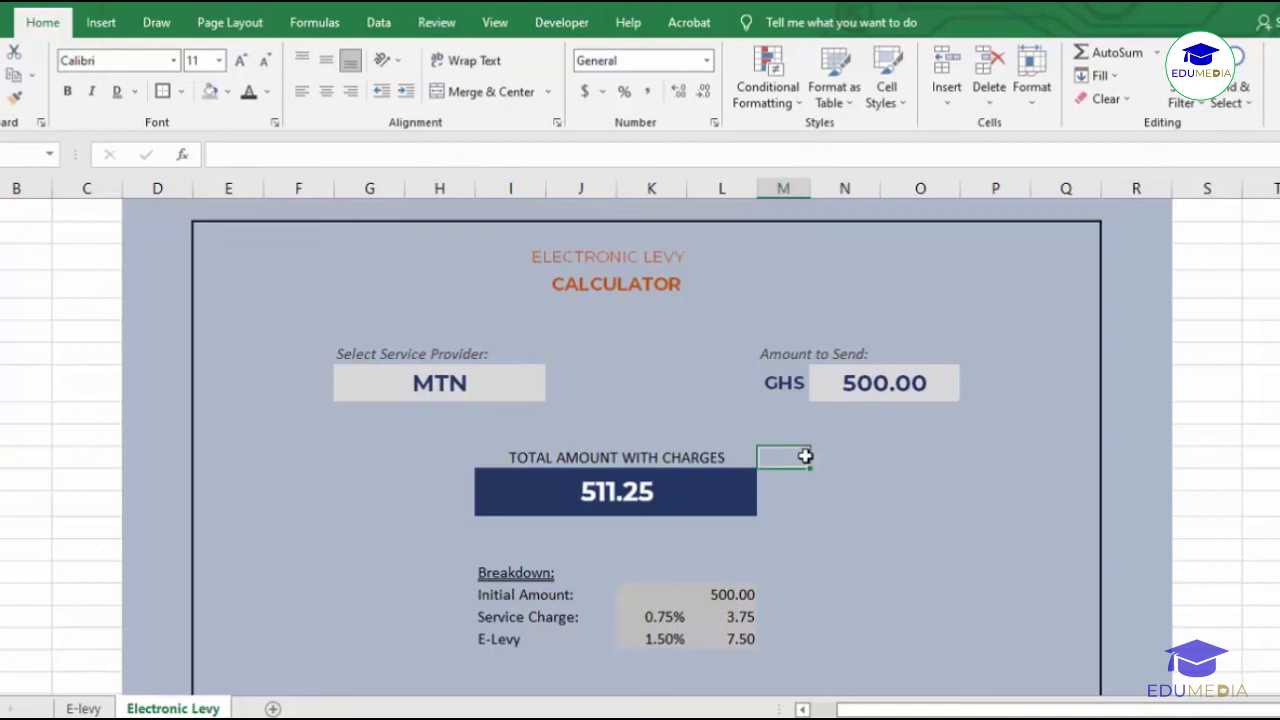
click(874, 383)
key(F2)
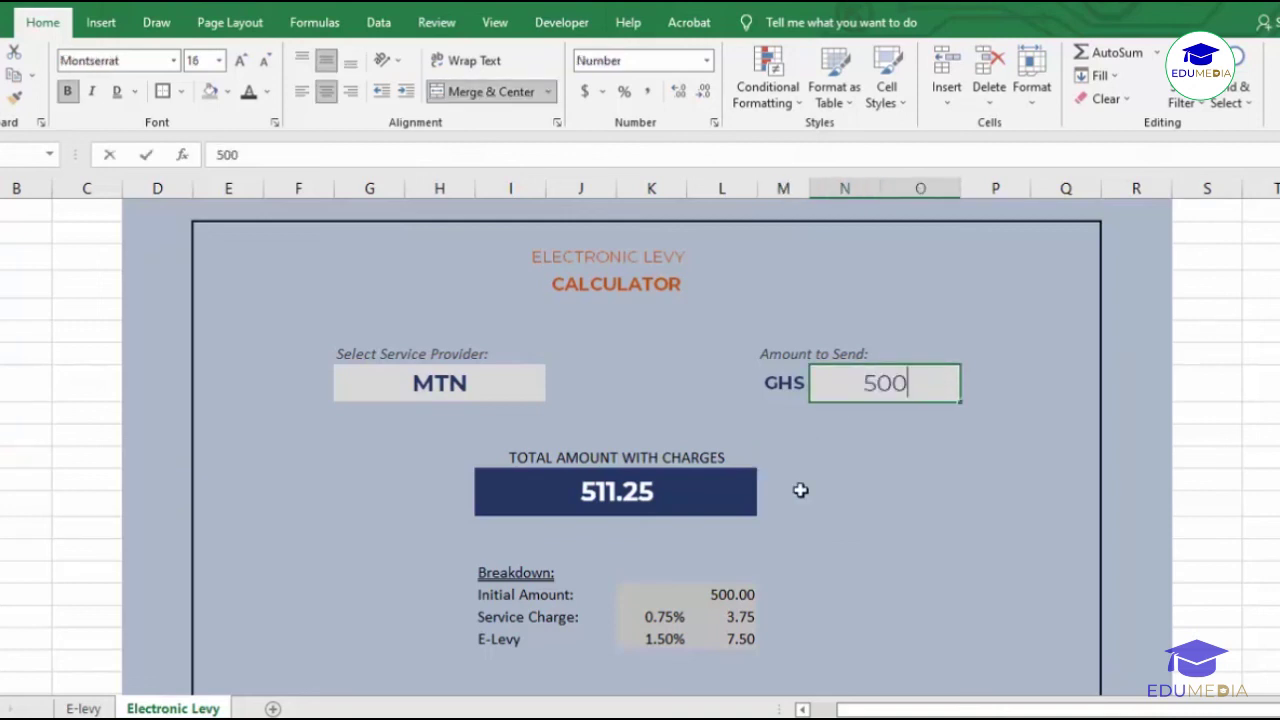
text(700)
key(Return)
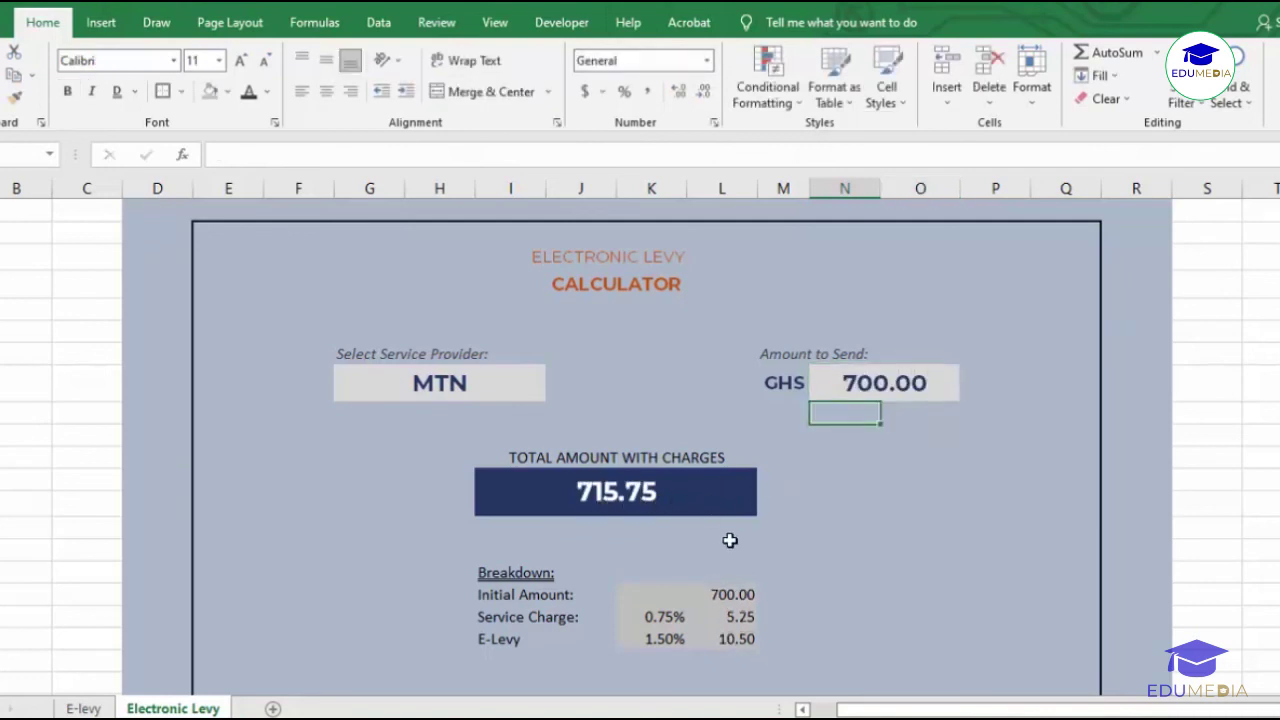
Step: Switch the service provider to VODAFONE to test the total with charges for the entered amount
click(518, 389)
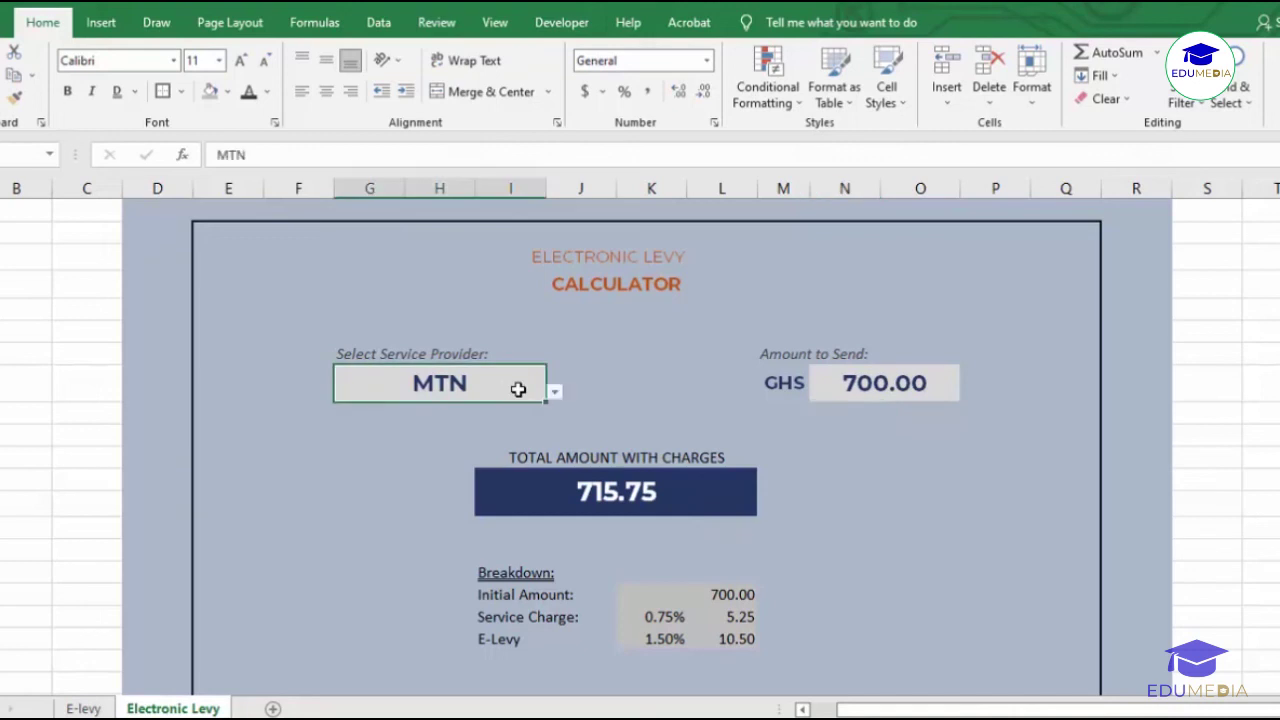
click(553, 393)
click(508, 425)
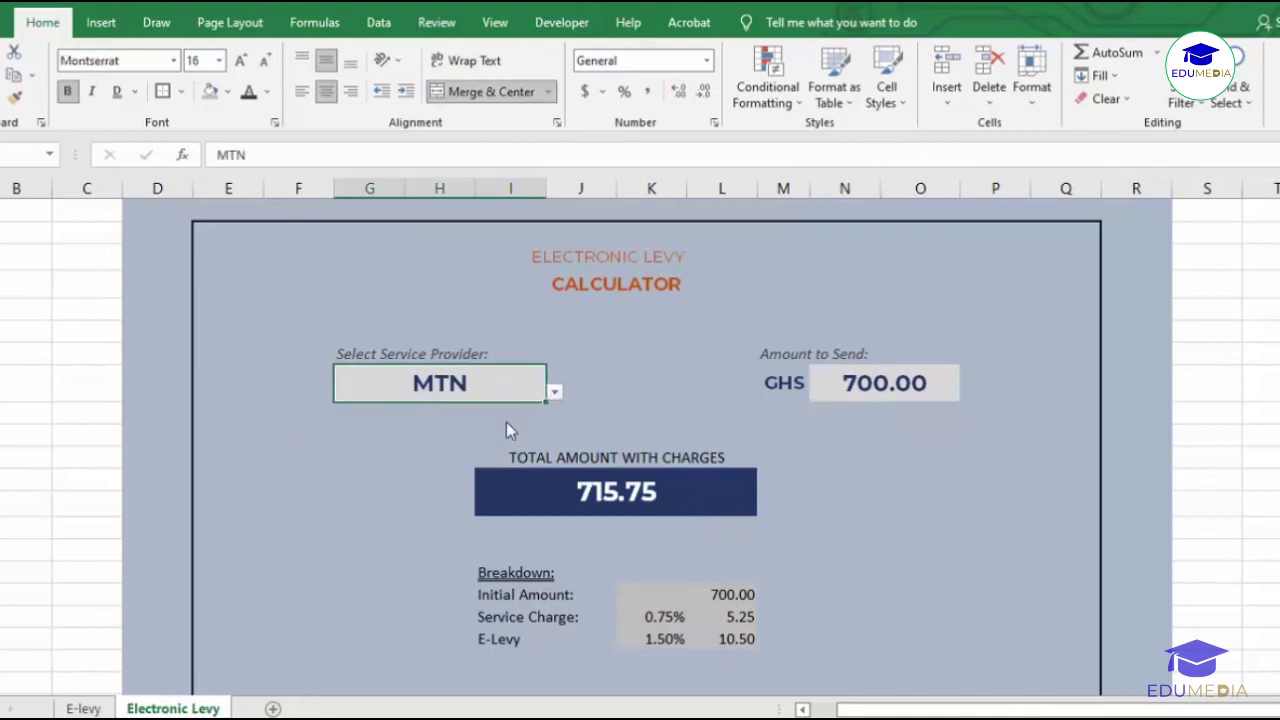
click(771, 592)
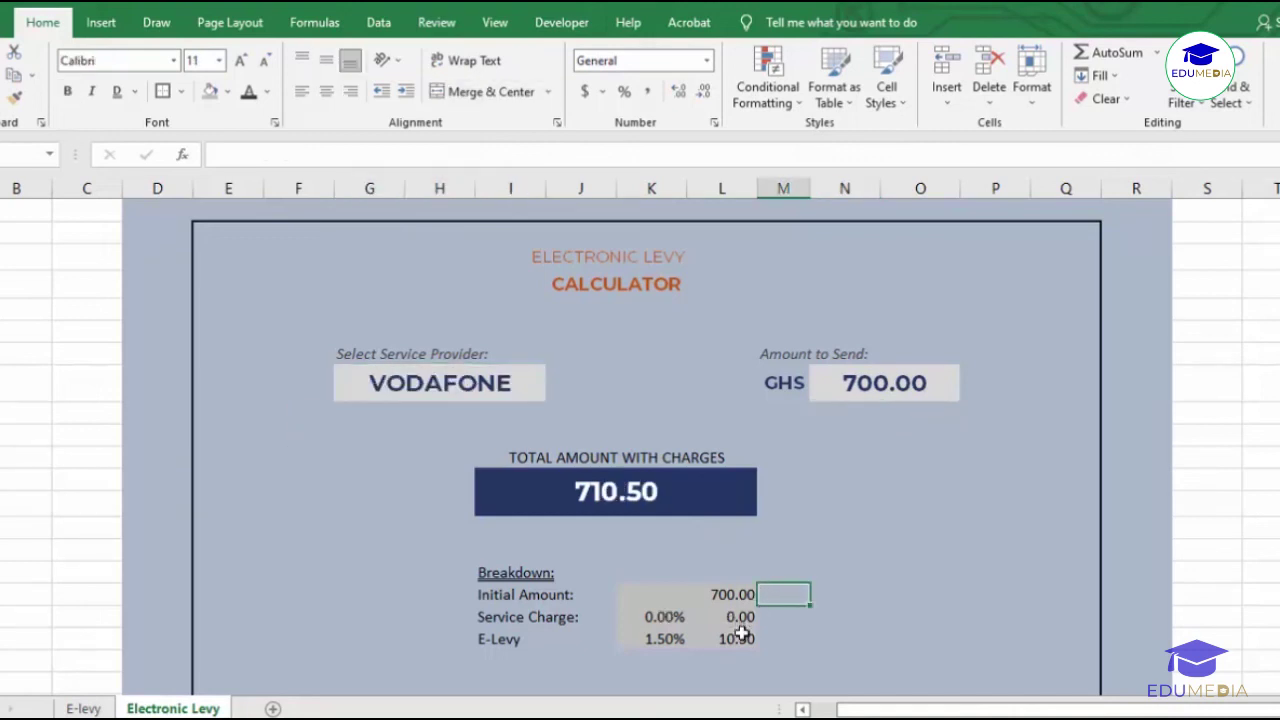
click(737, 520)
click(814, 506)
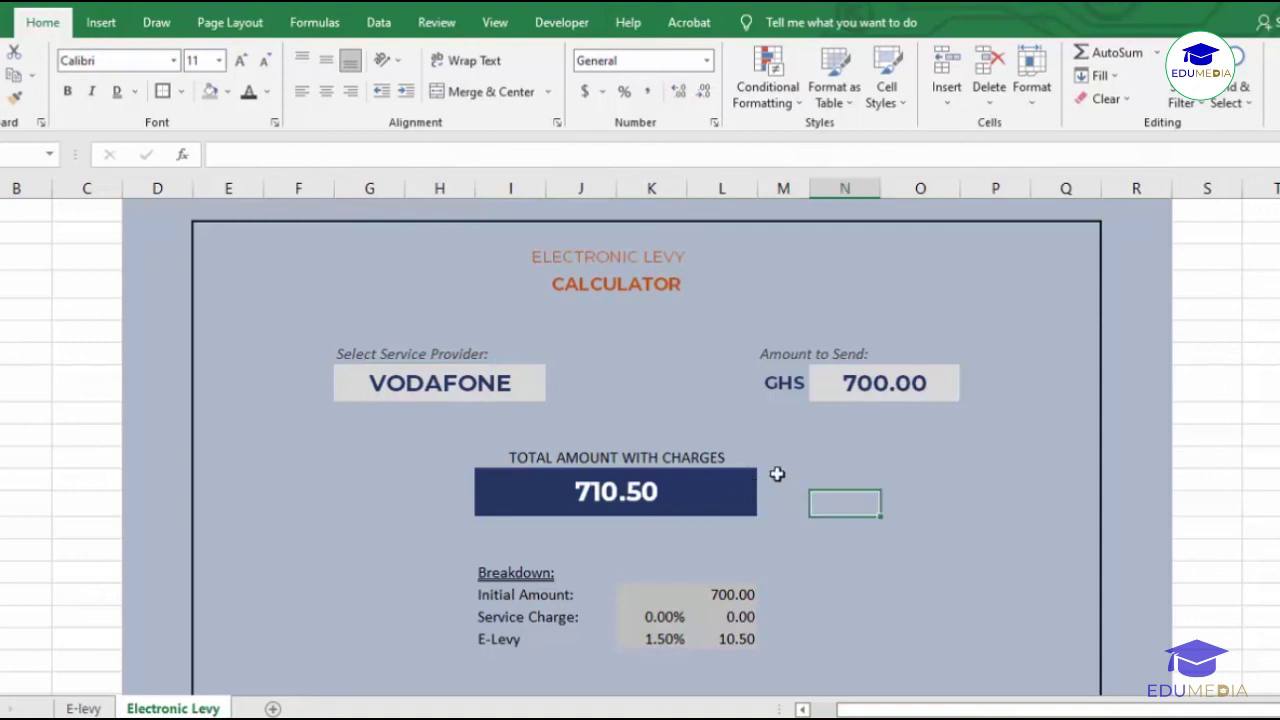
click(840, 413)
click(957, 444)
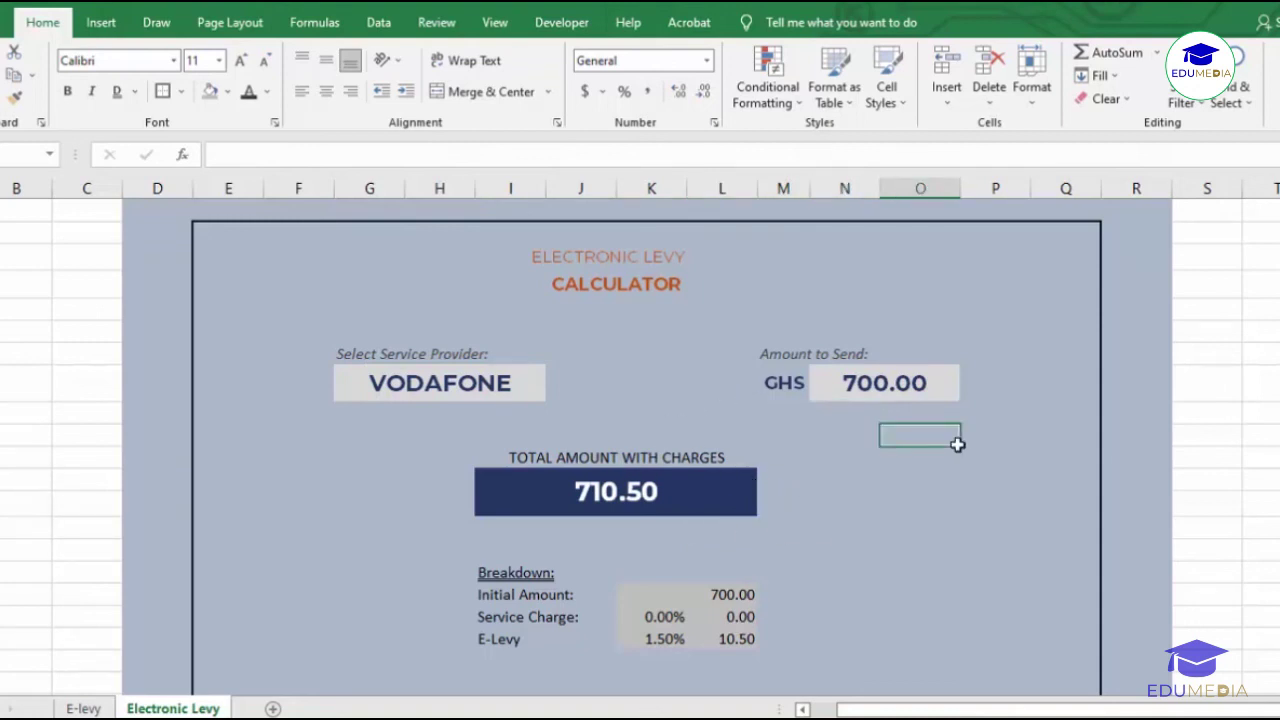
click(870, 392)
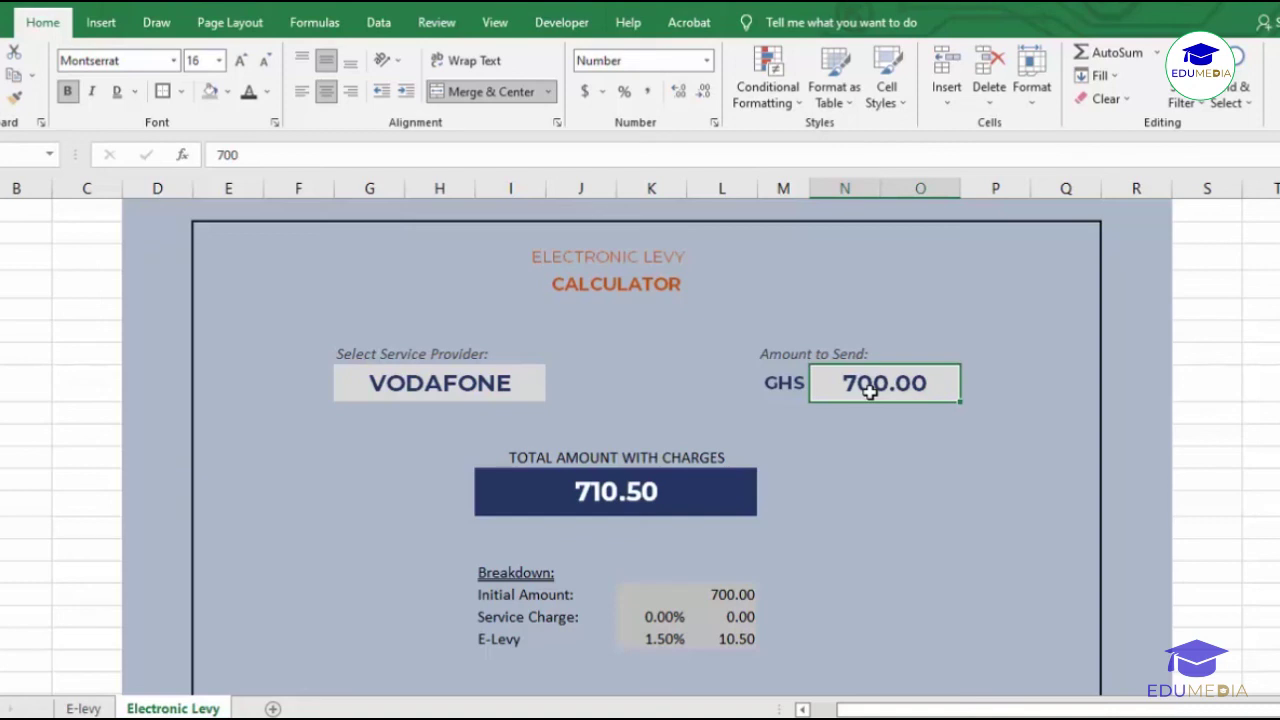
click(845, 548)
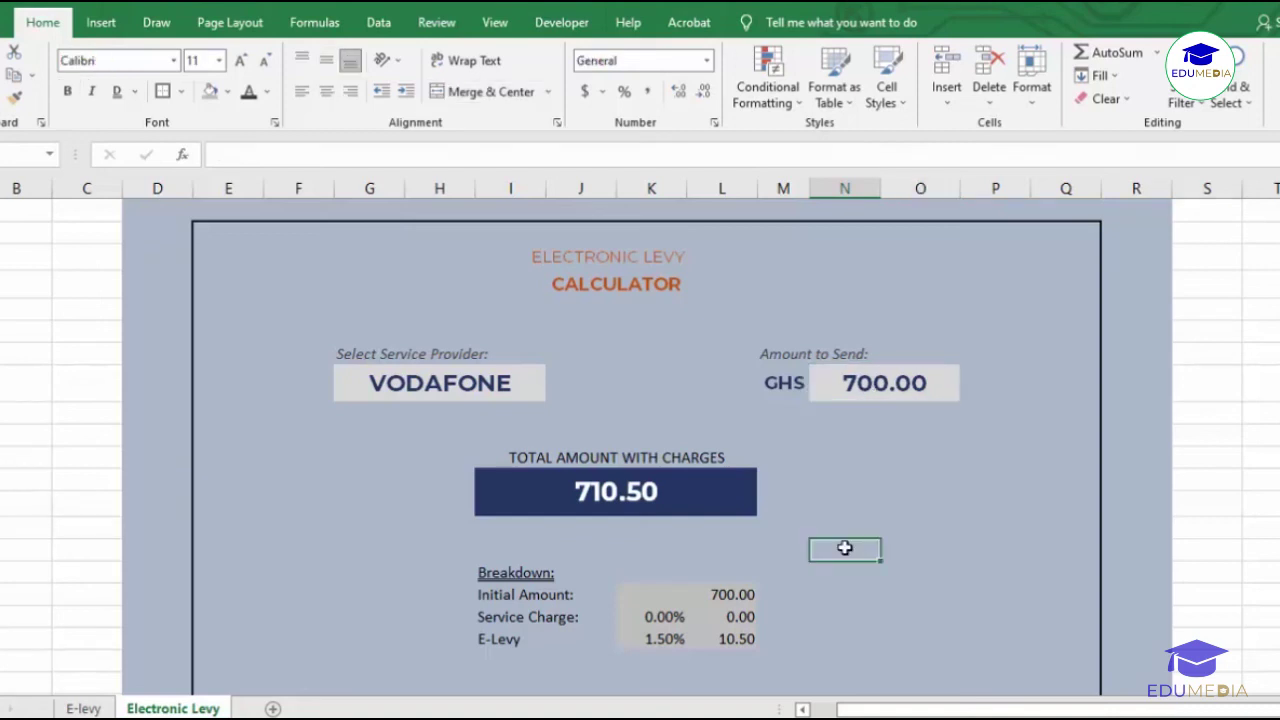